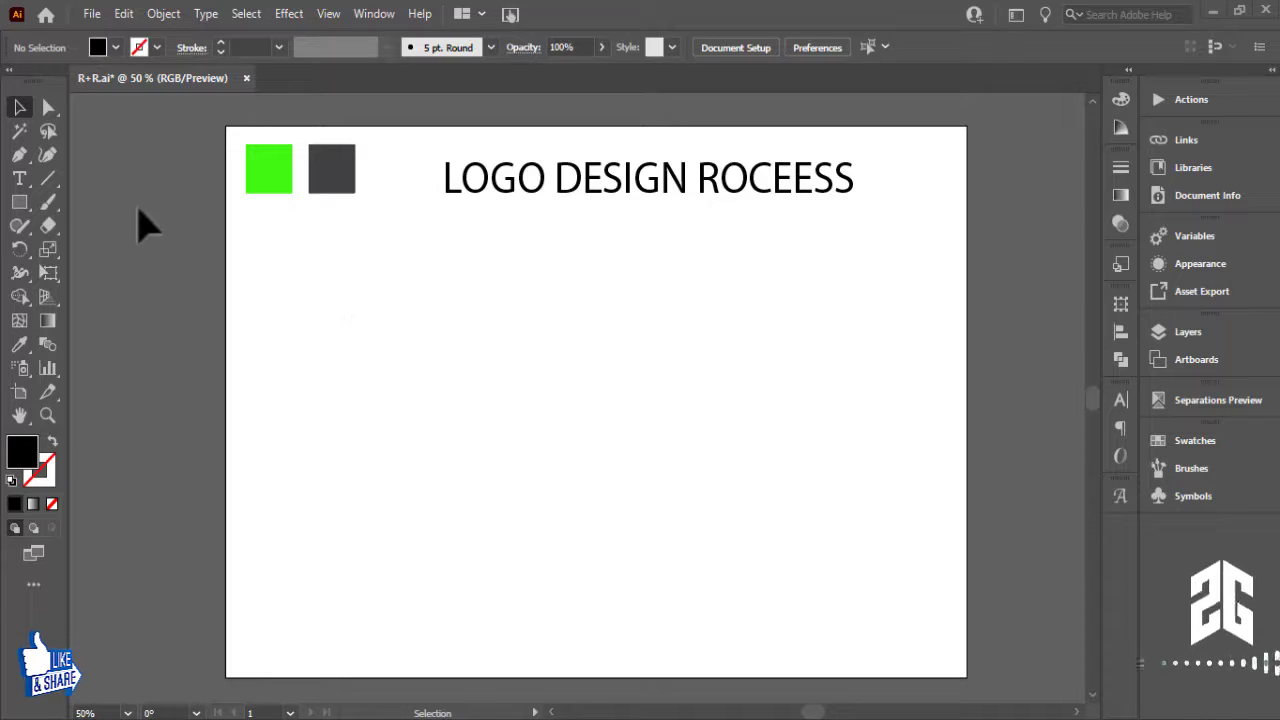
click(19, 155)
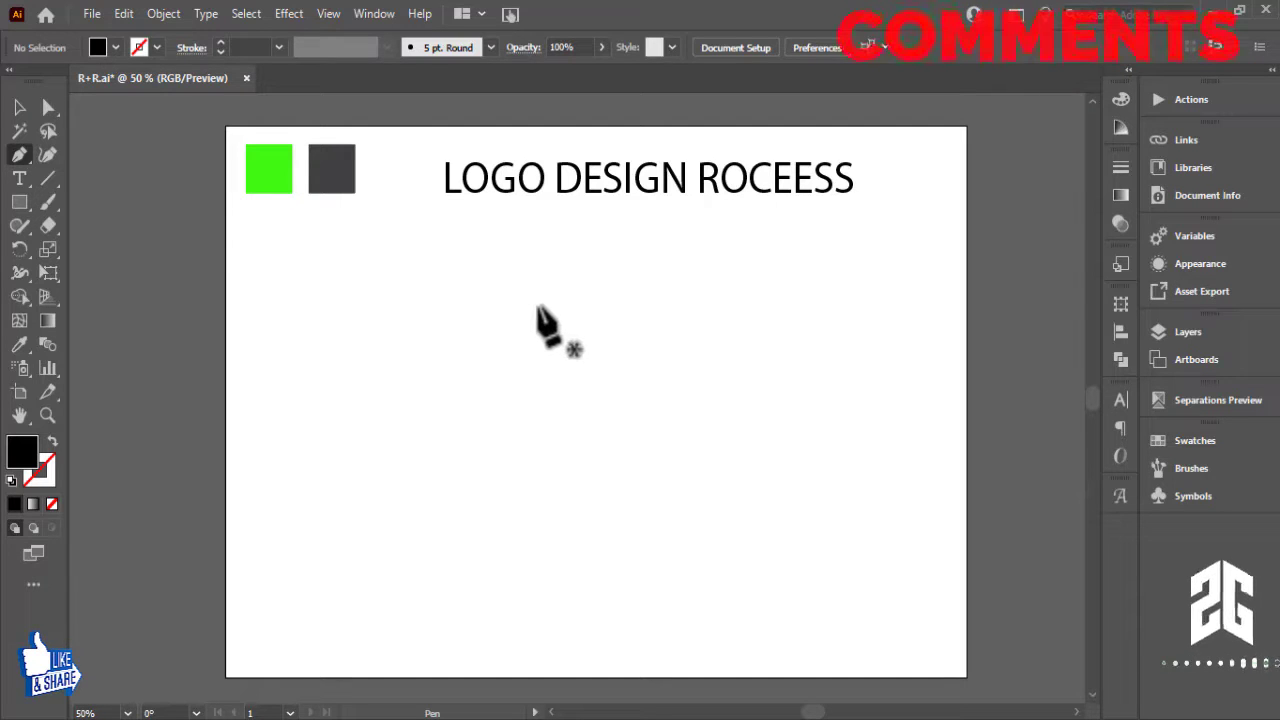
click(473, 285)
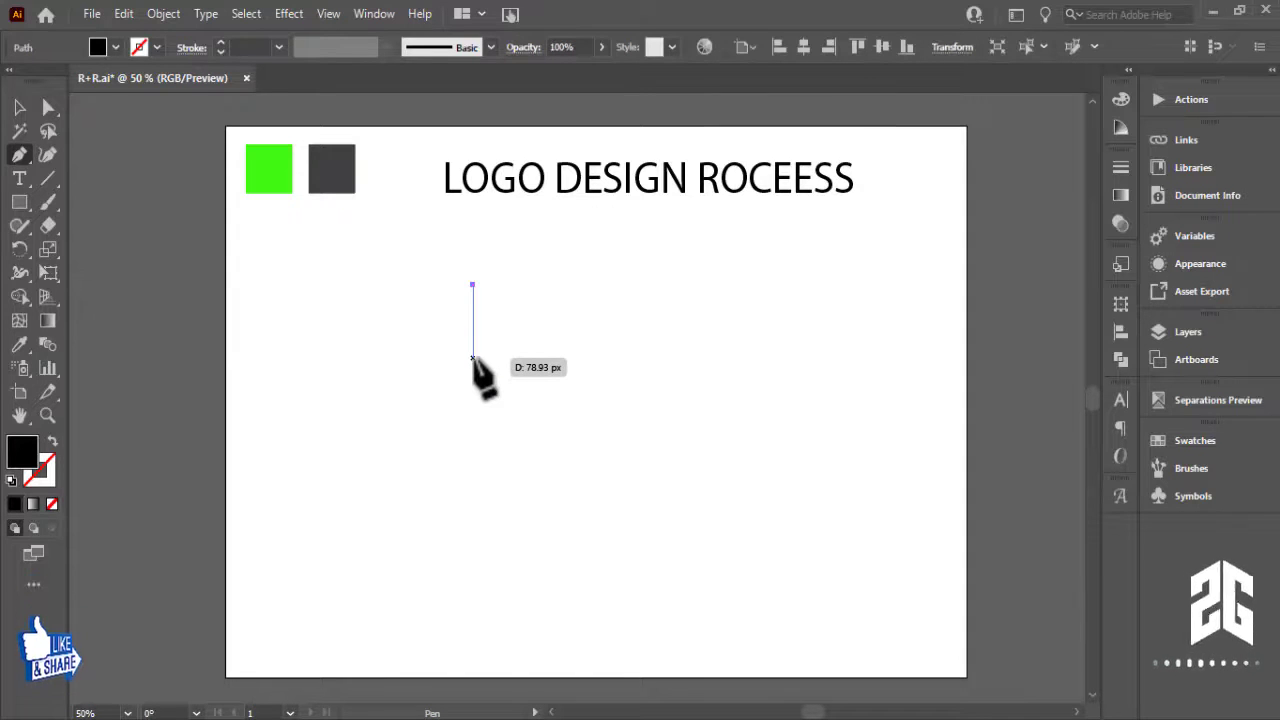
click(473, 357)
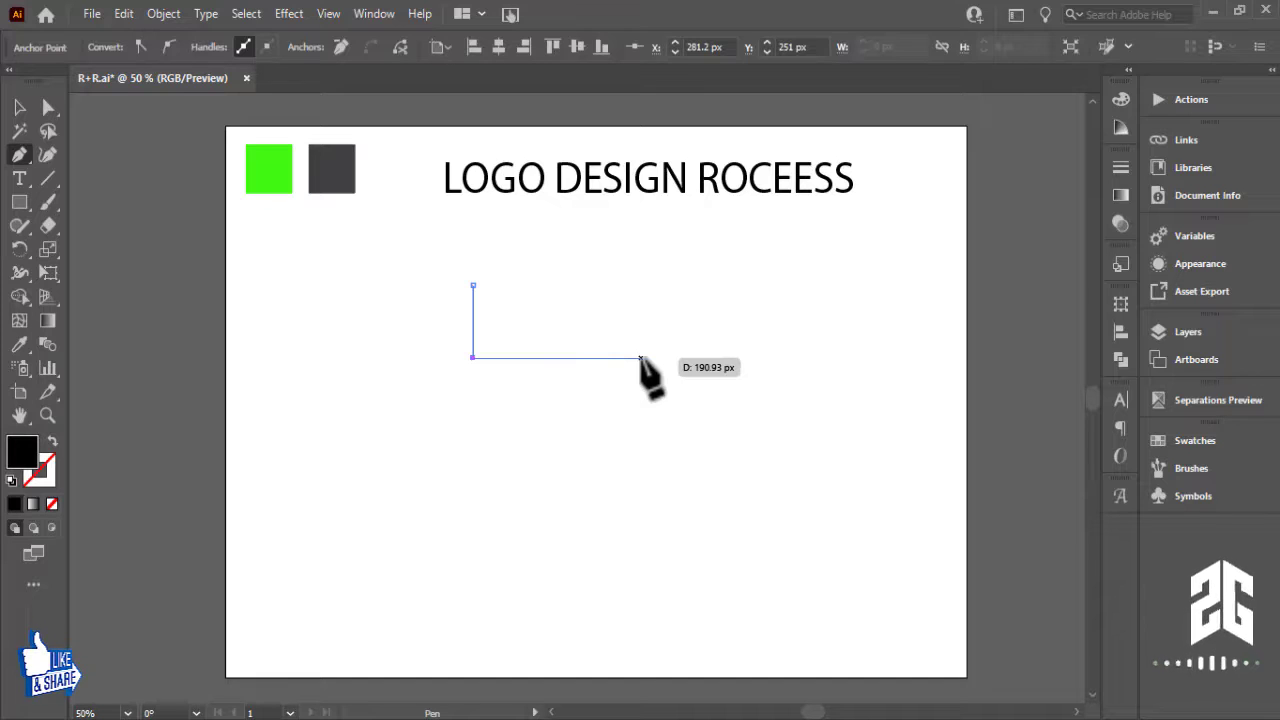
click(641, 357)
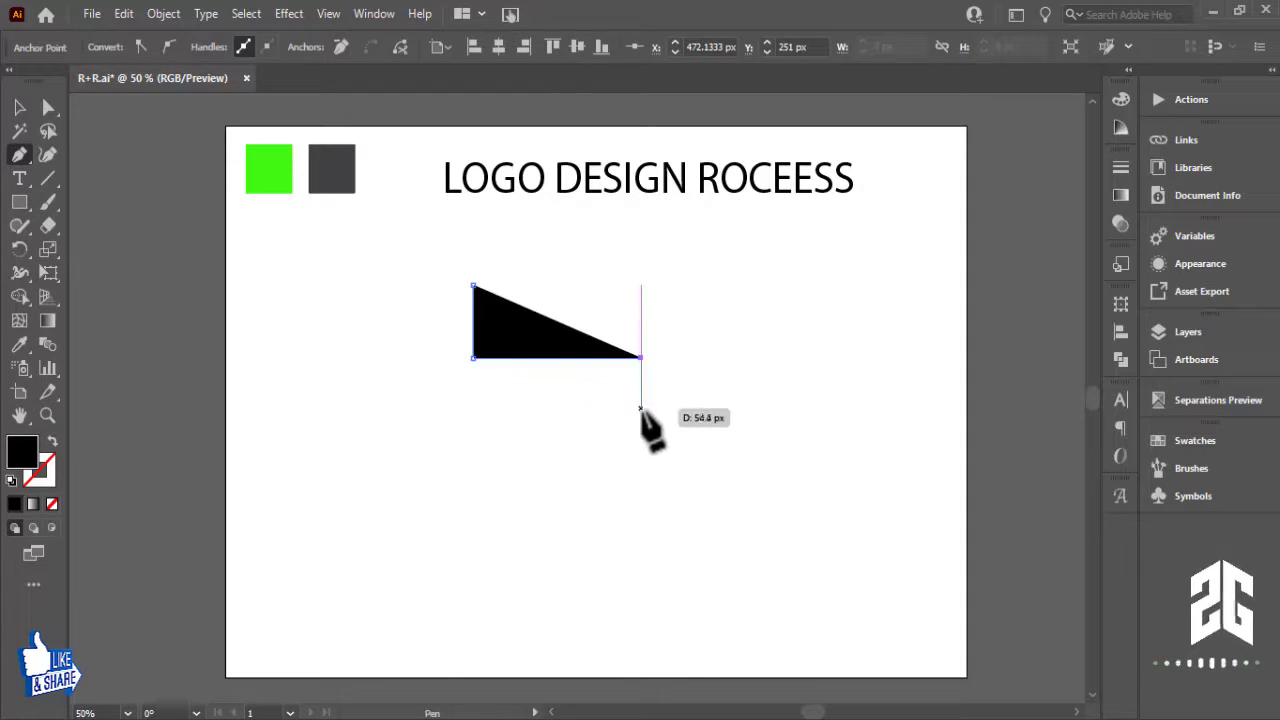
click(641, 401)
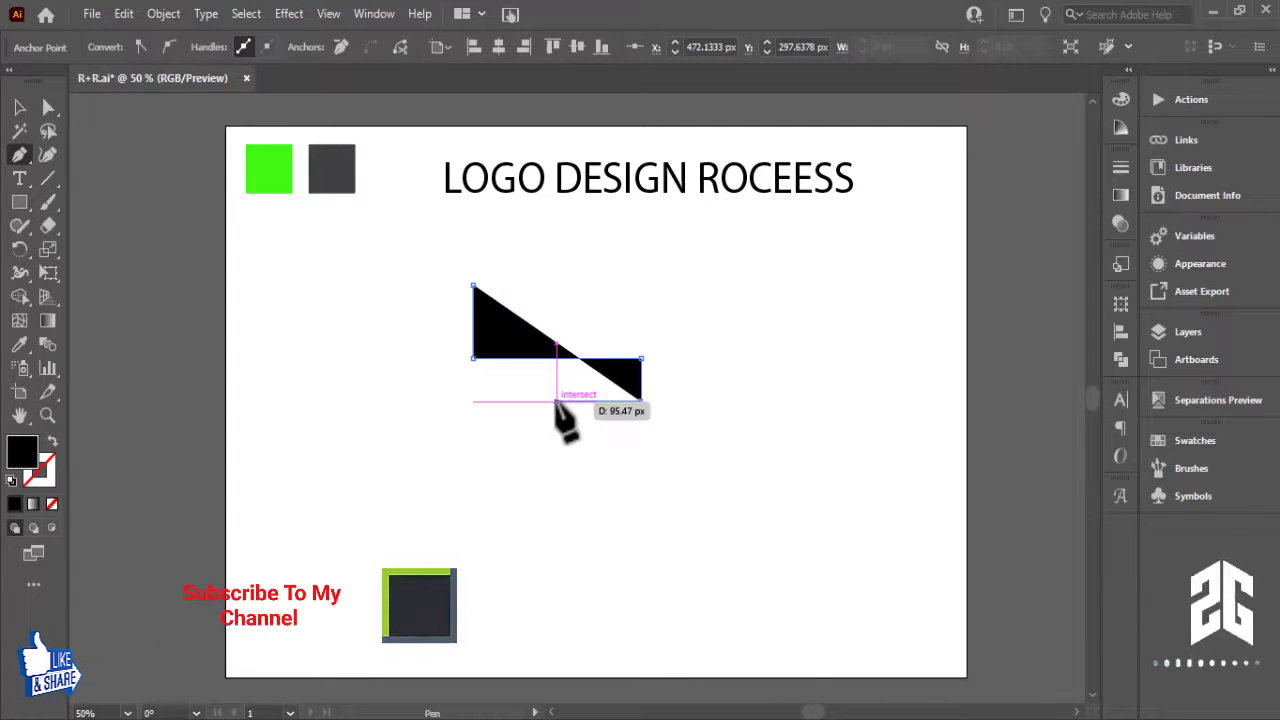
click(556, 401)
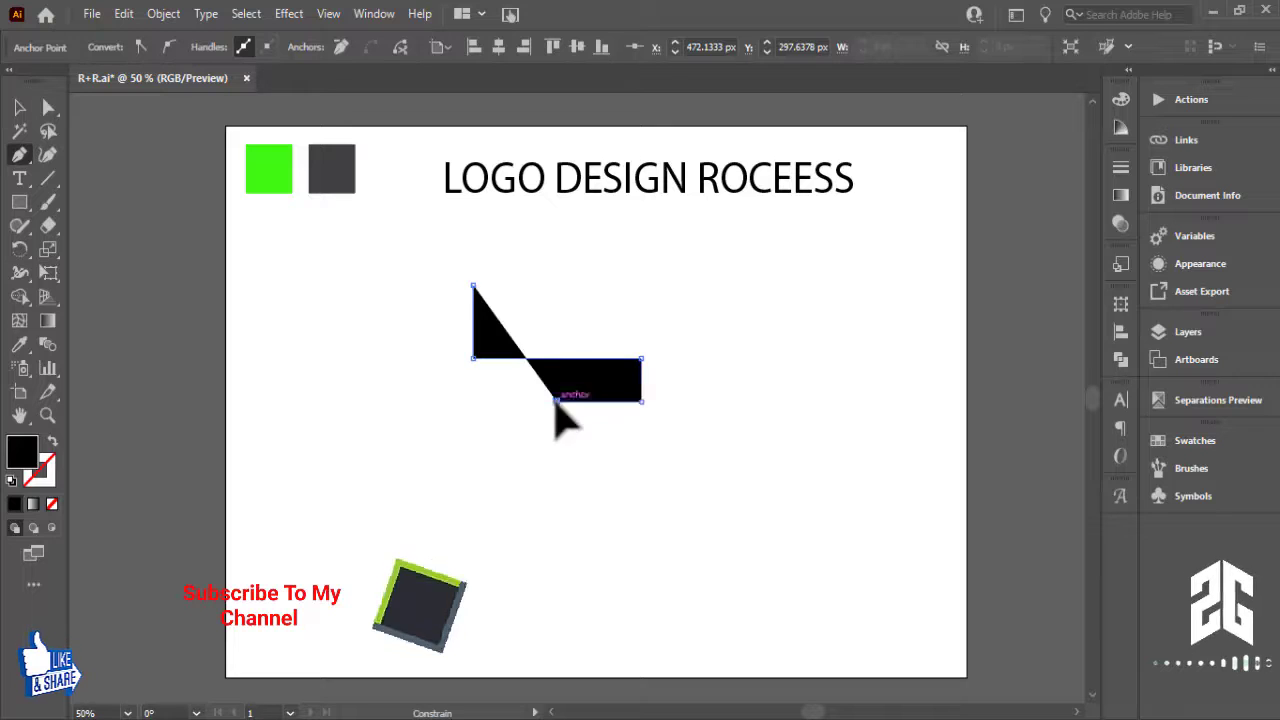
click(556, 436)
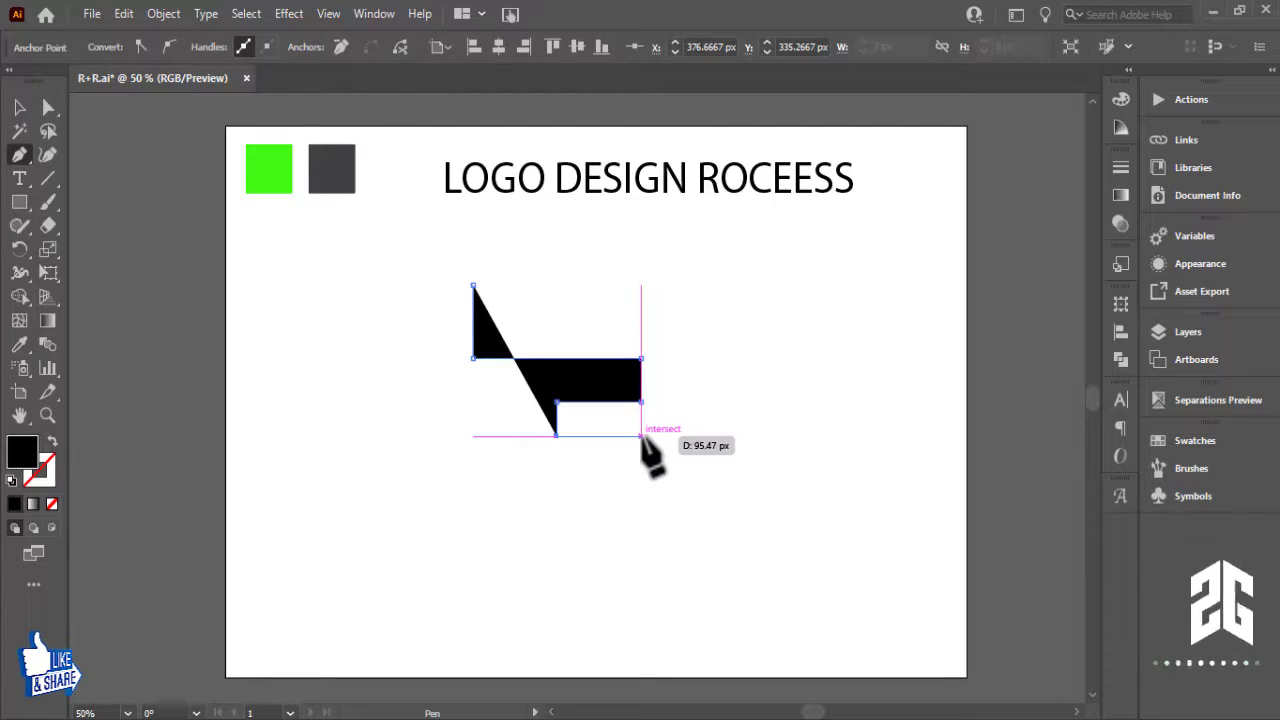
click(641, 436)
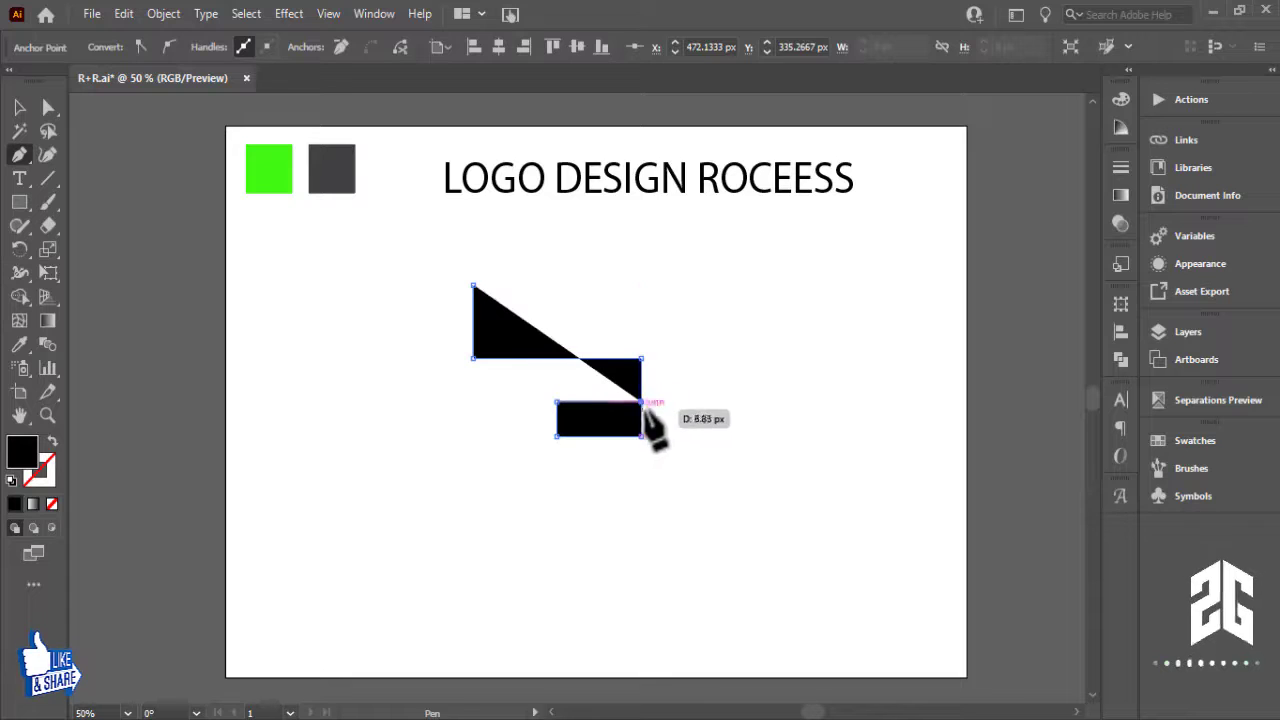
click(642, 403)
click(20, 107)
click(460, 482)
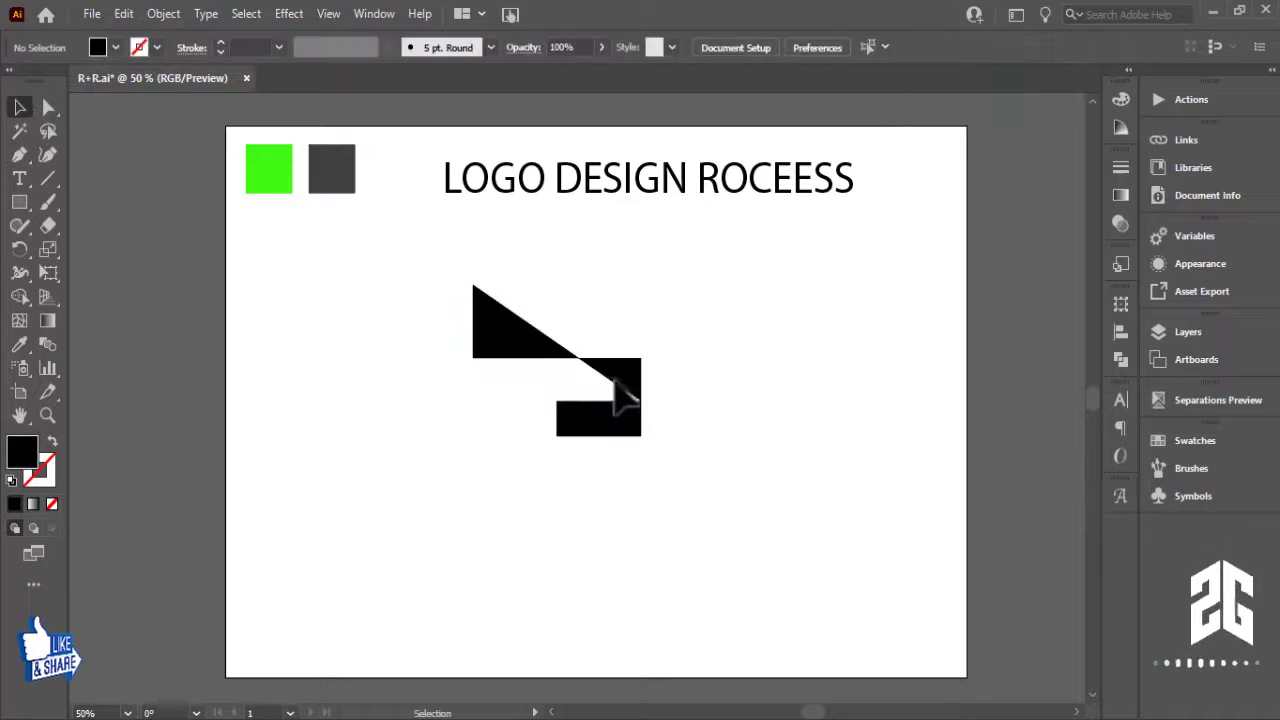
click(614, 386)
click(116, 48)
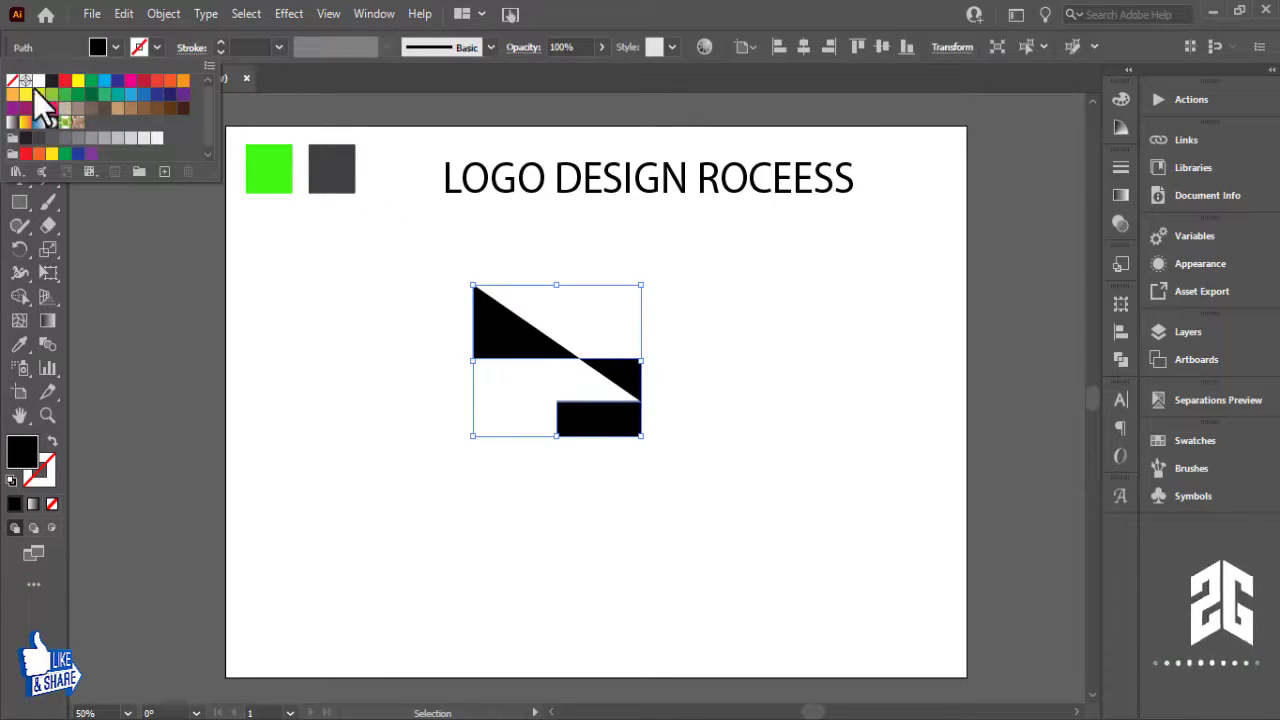
click(12, 80)
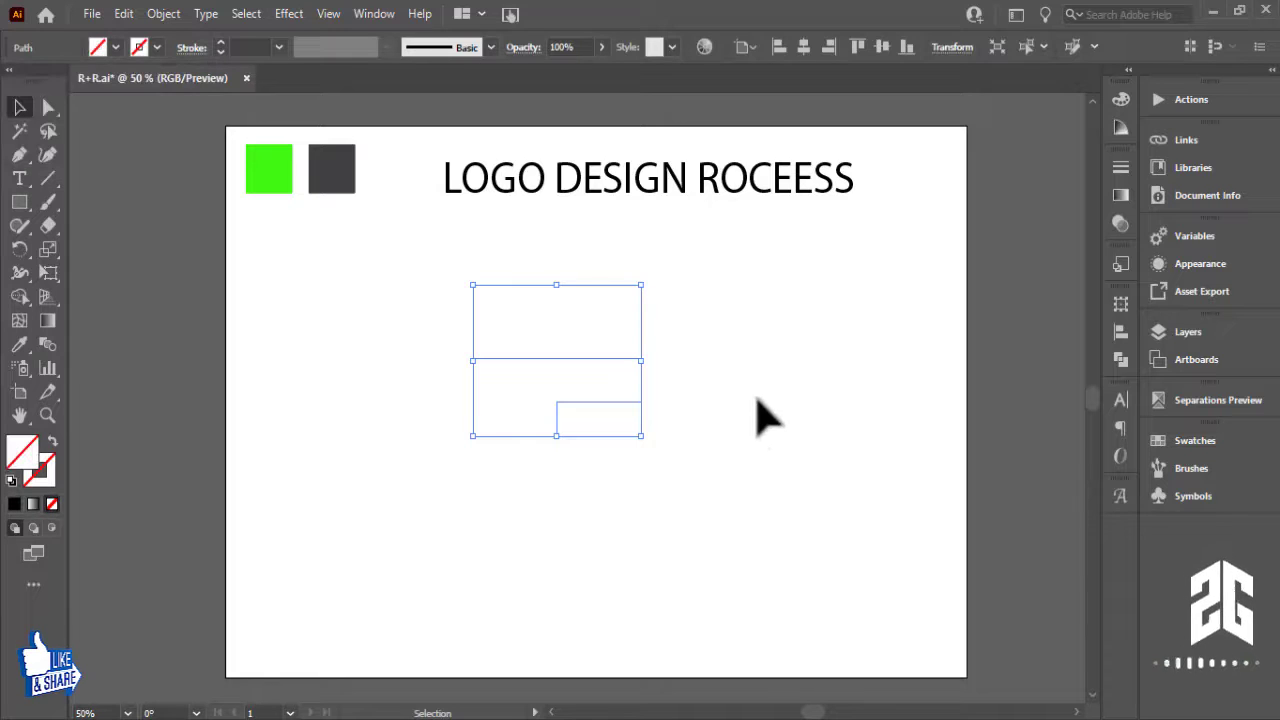
click(157, 48)
click(48, 80)
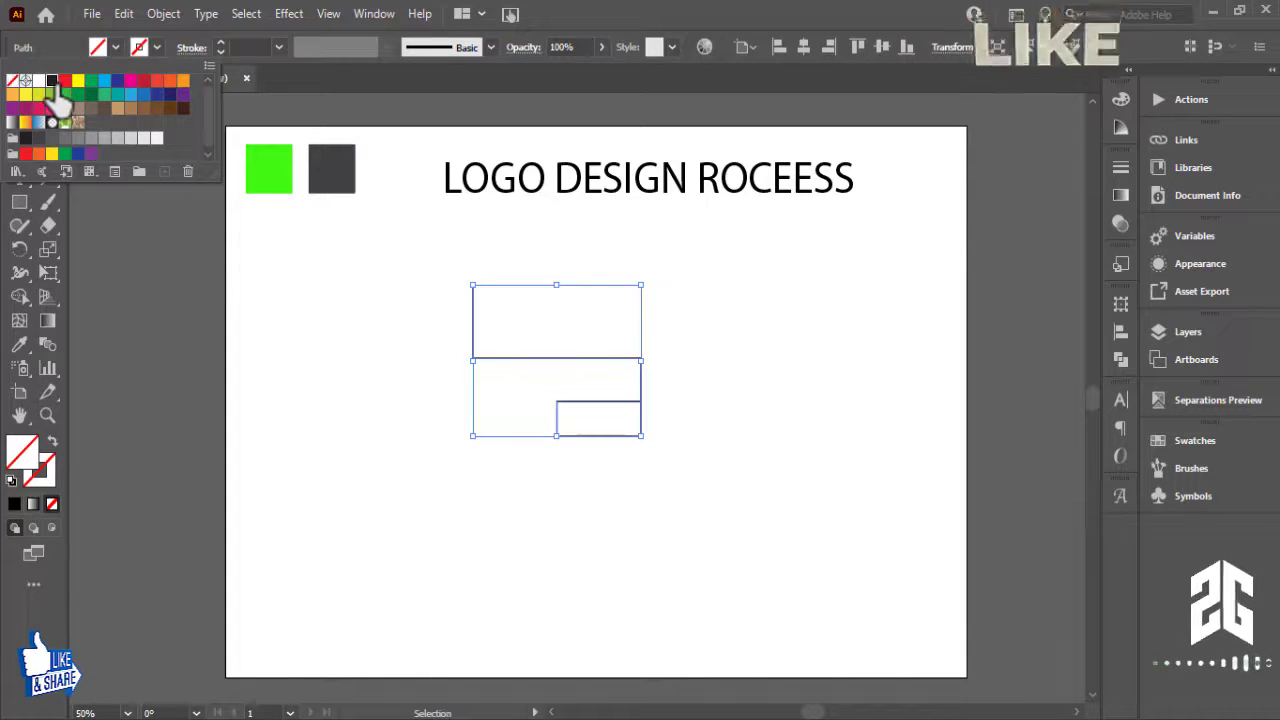
click(780, 390)
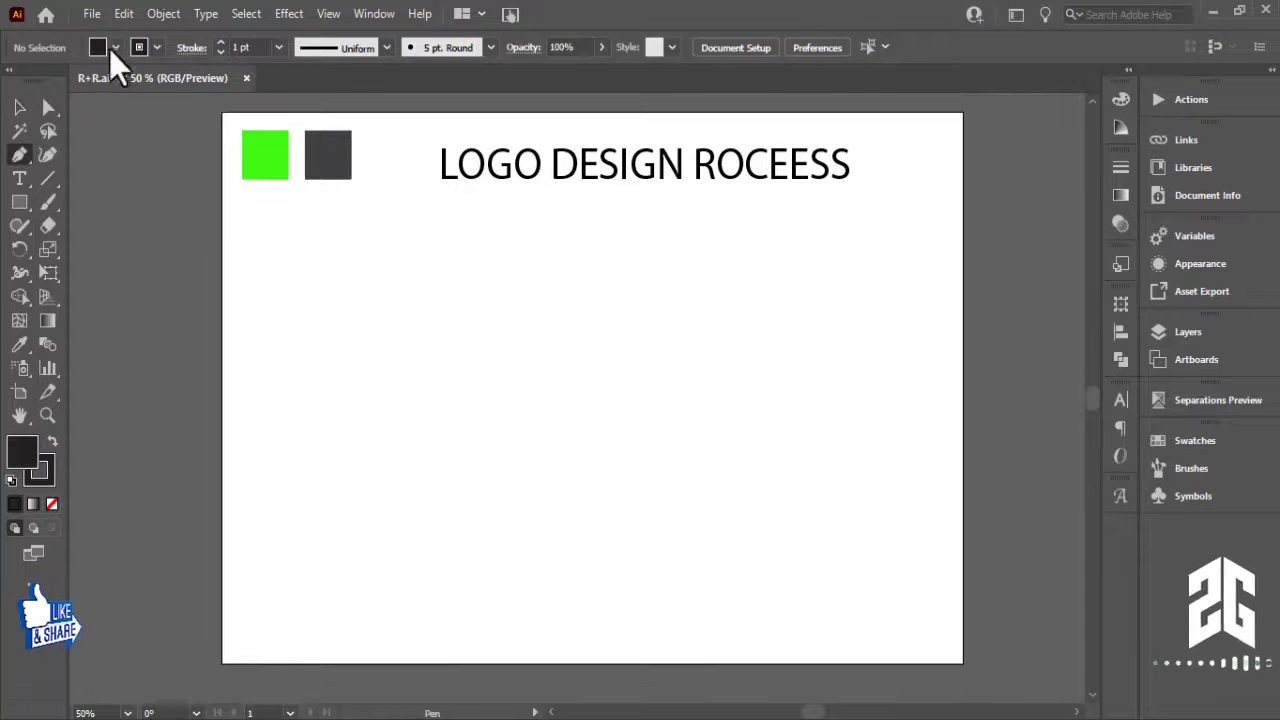
Step: With no fill, start a stepped Pen path about 98 px down, 198 px right, 39 px down, 99 px left and 40 px down
click(112, 48)
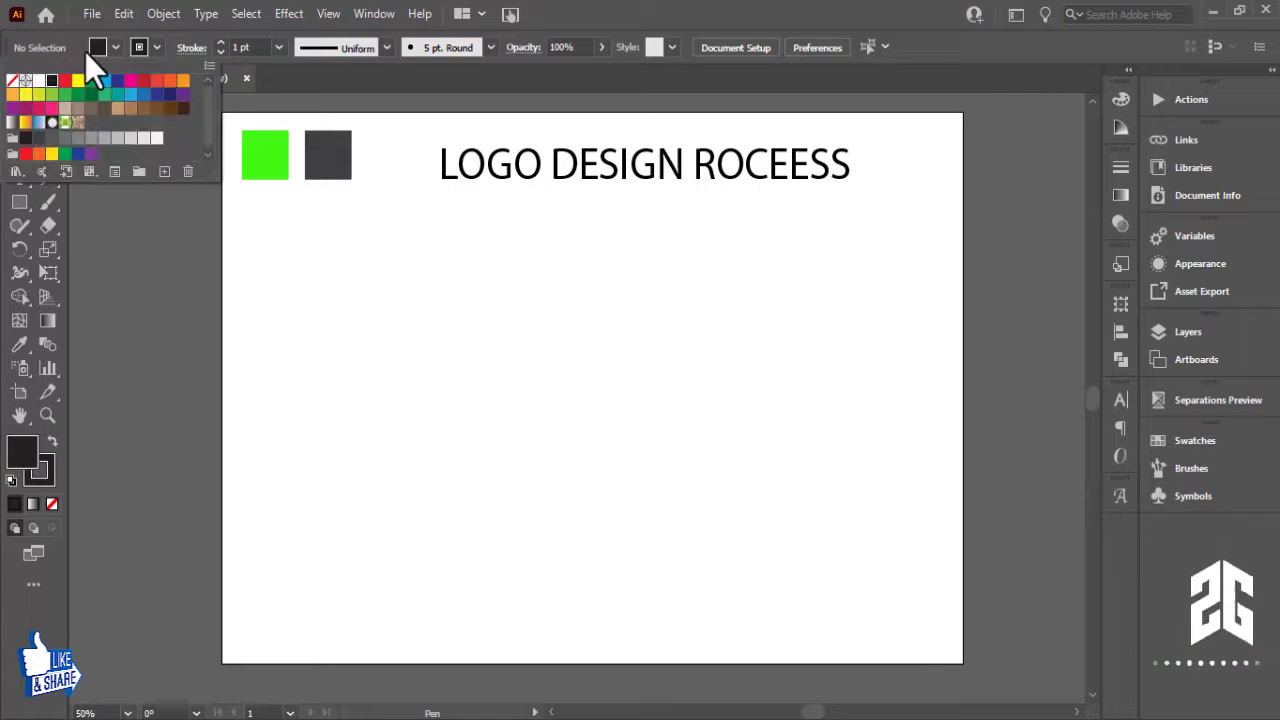
click(12, 81)
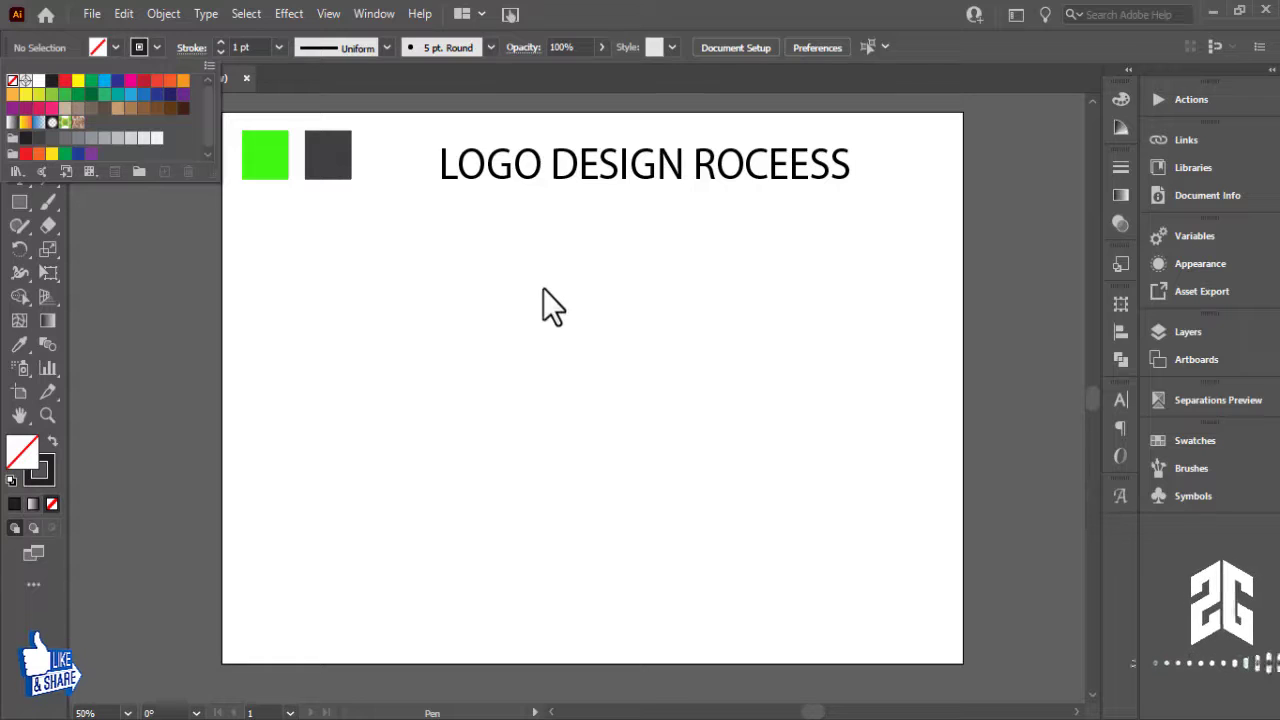
click(515, 280)
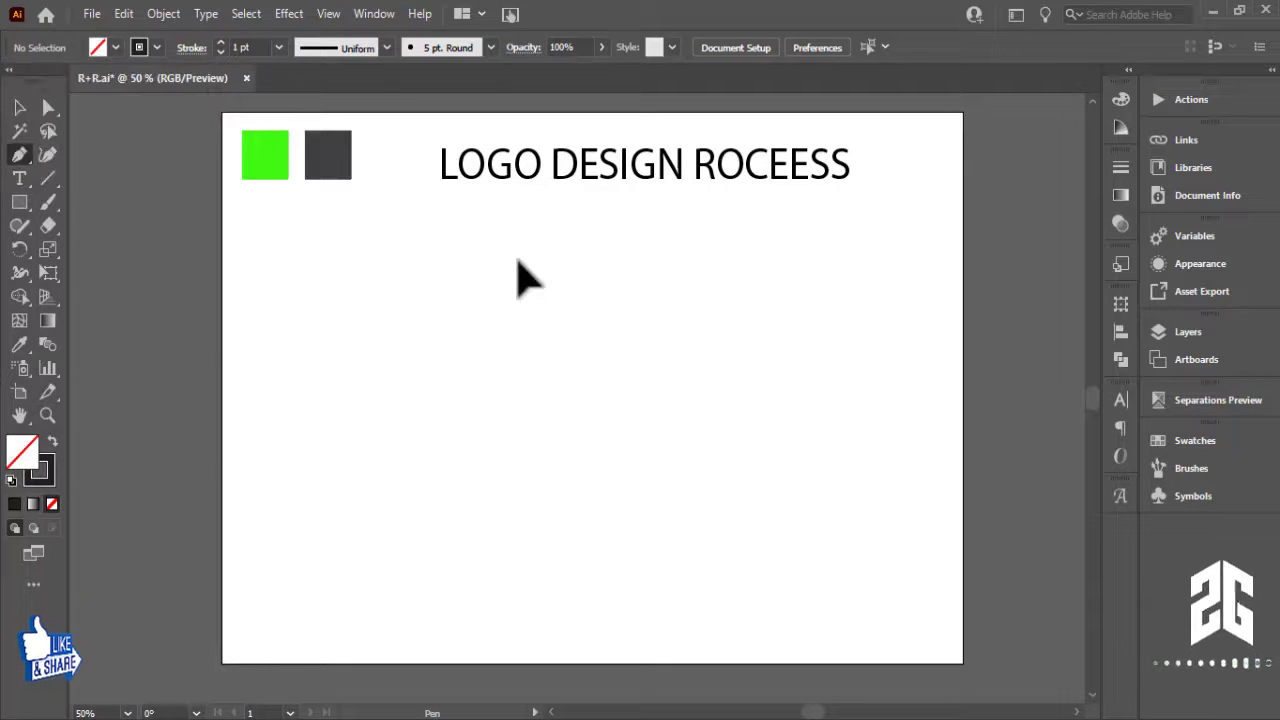
click(517, 260)
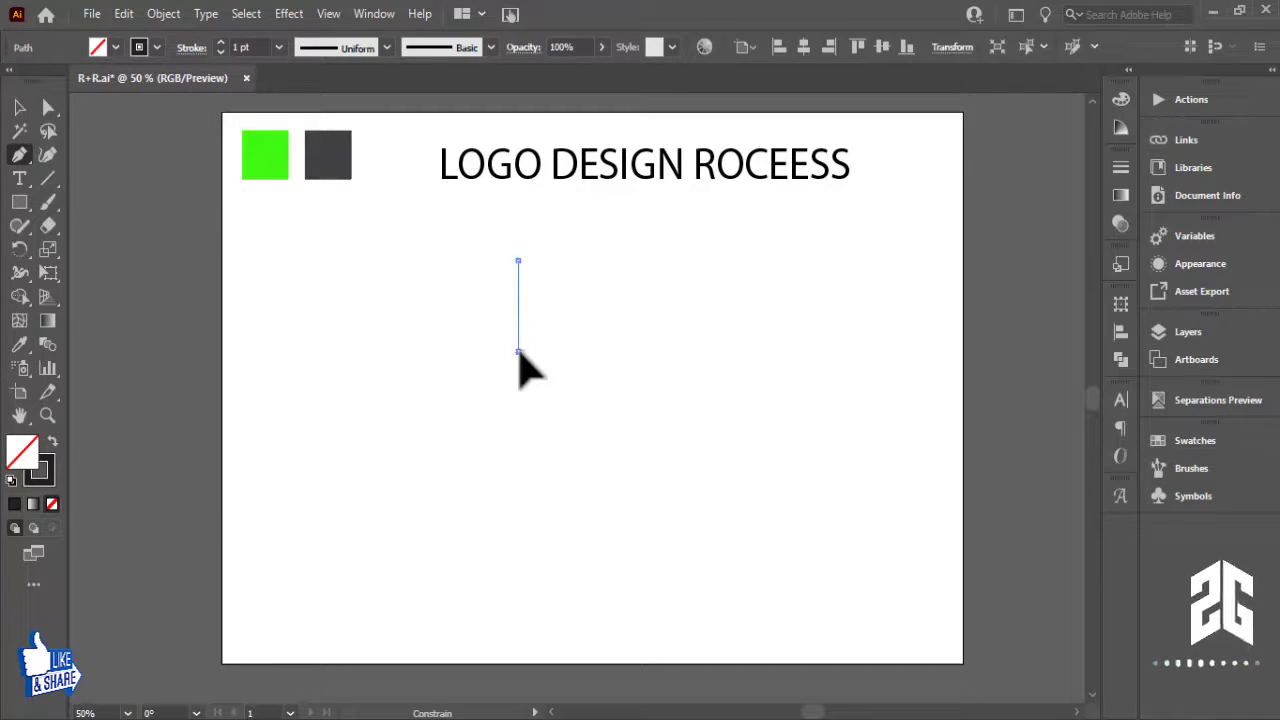
shift+click(517, 351)
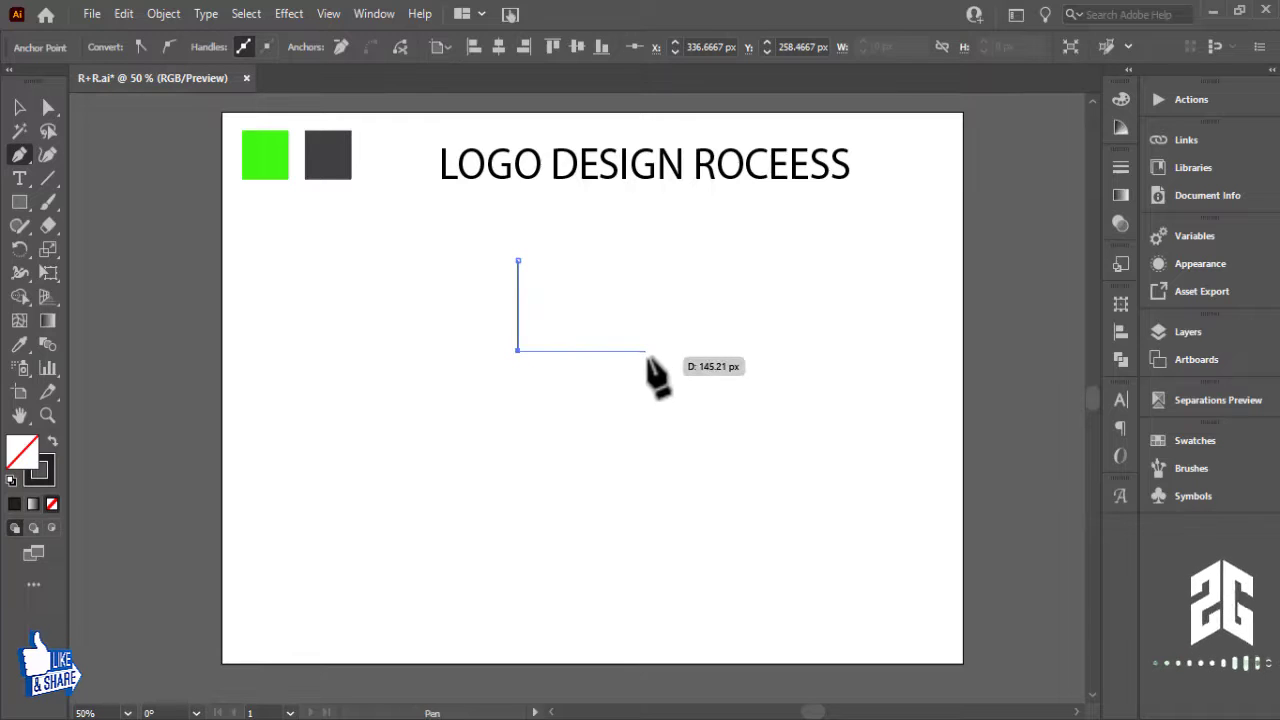
click(692, 351)
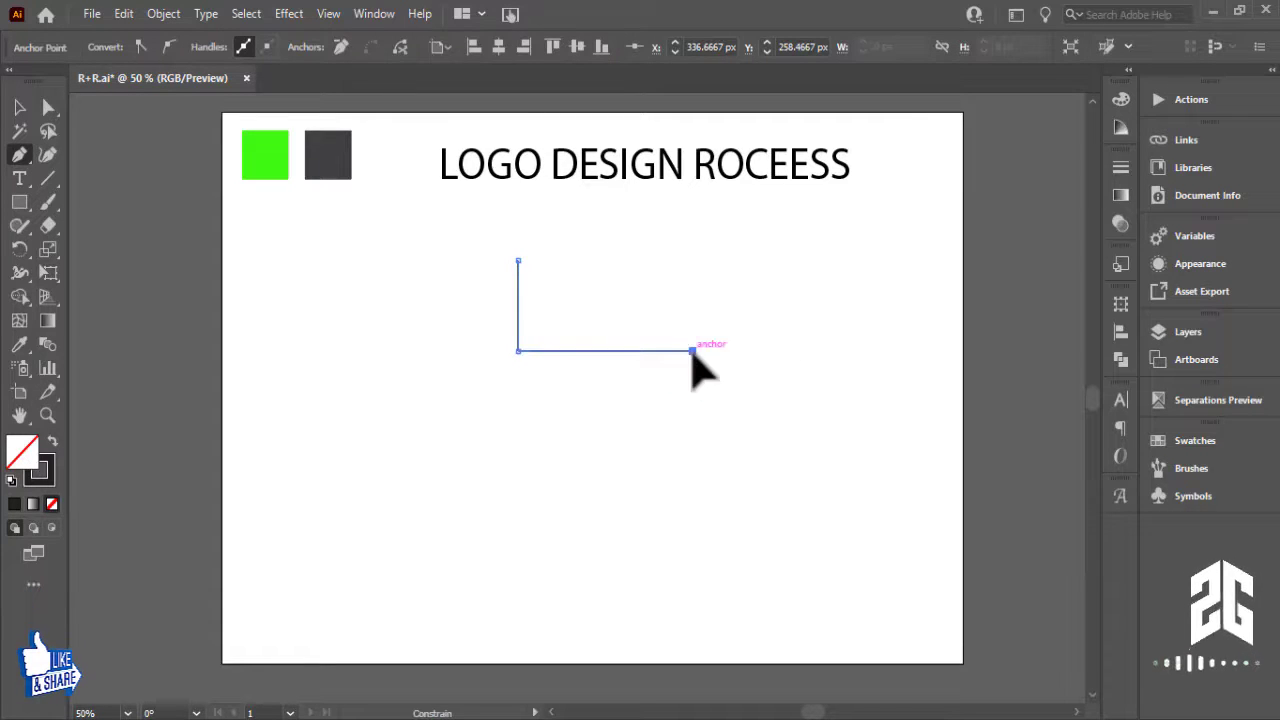
click(692, 388)
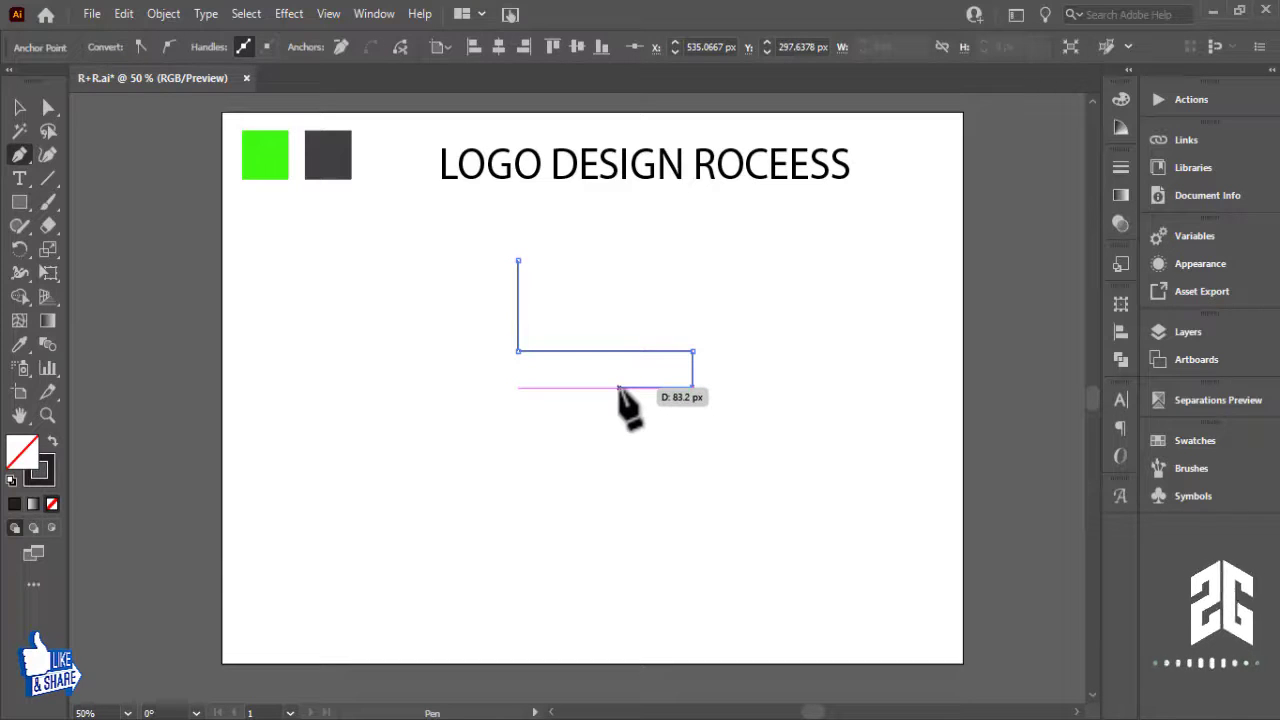
click(604, 388)
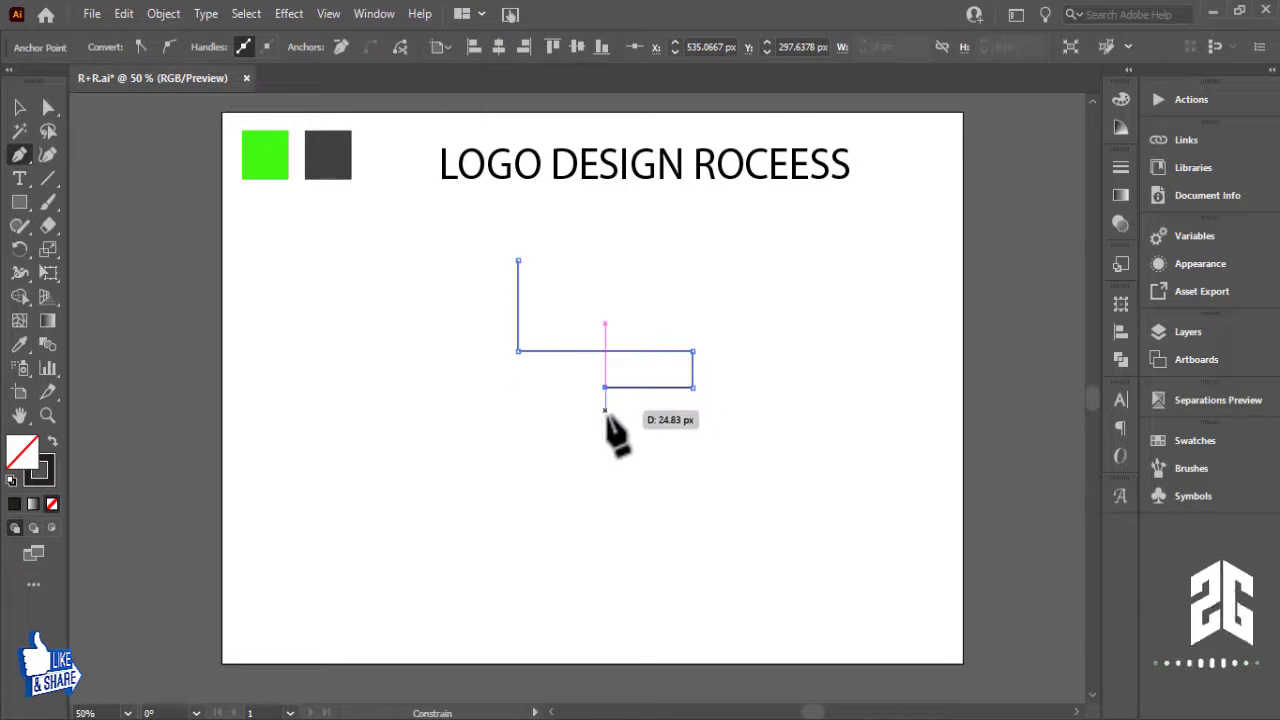
click(604, 424)
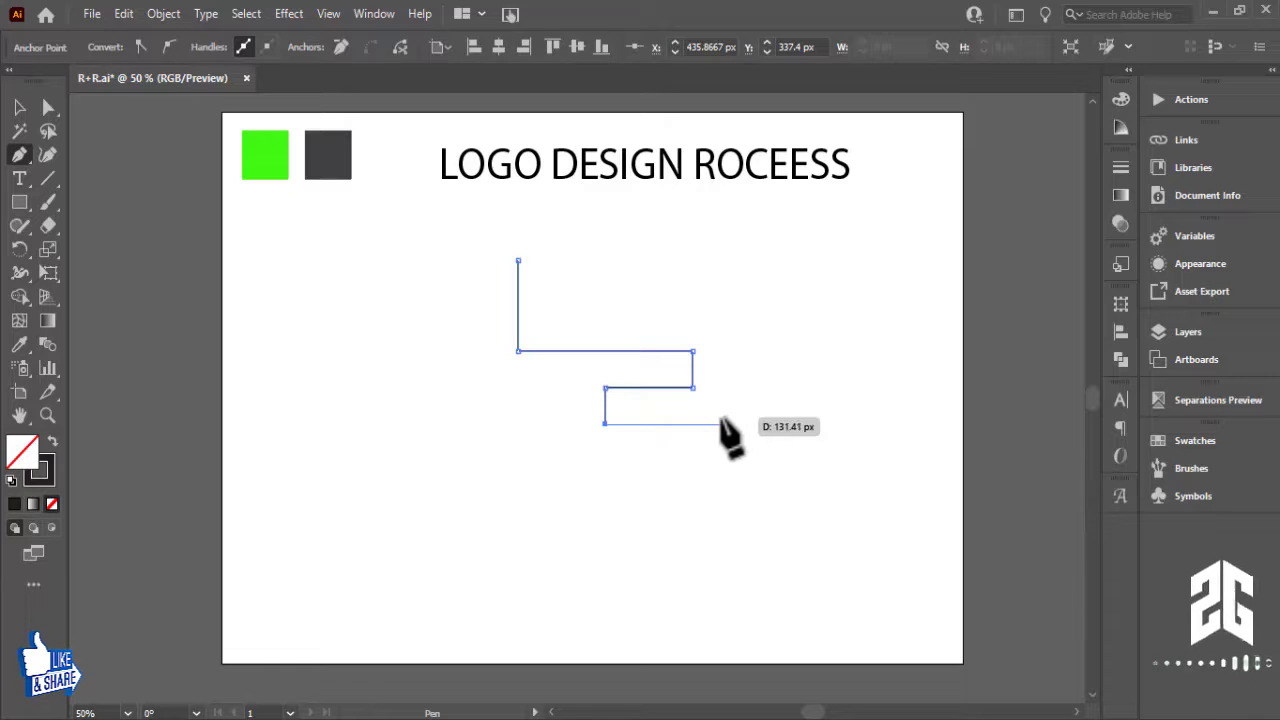
Step: Continue the path about 131 px right, 80 px up, diagonally up-left, 43 px up and 50 px left, and close it at its start
click(721, 424)
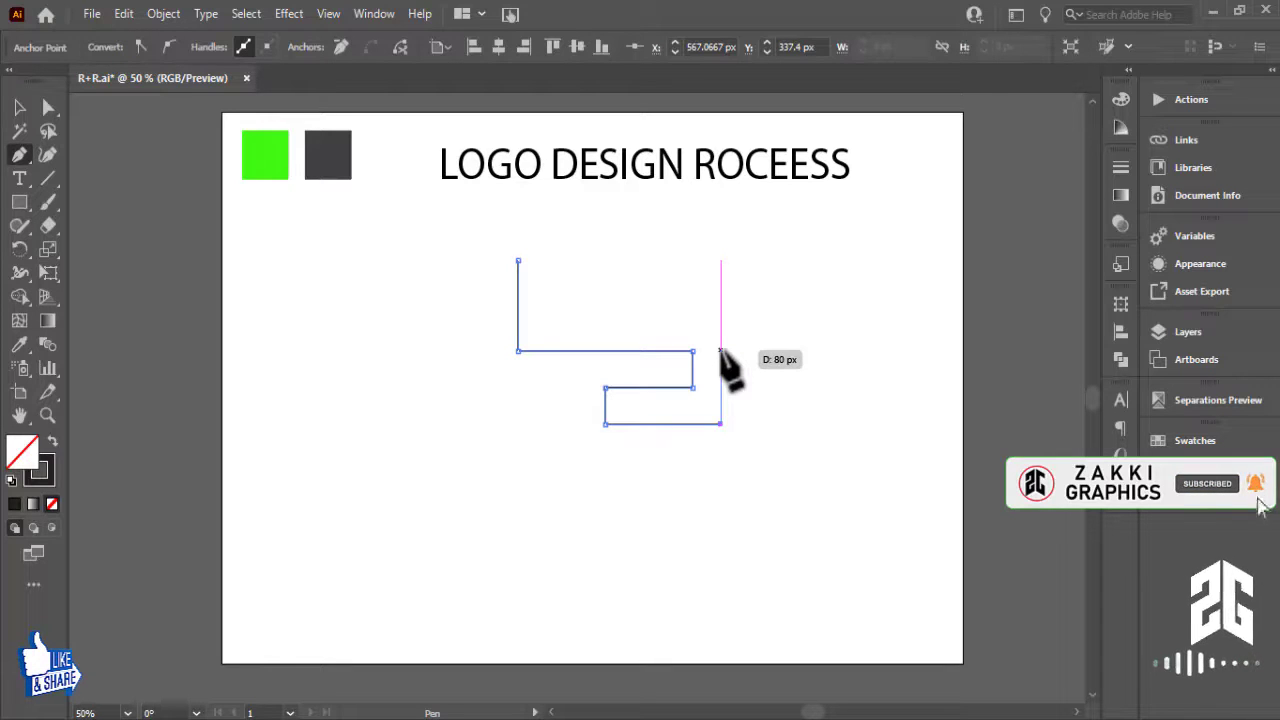
click(721, 351)
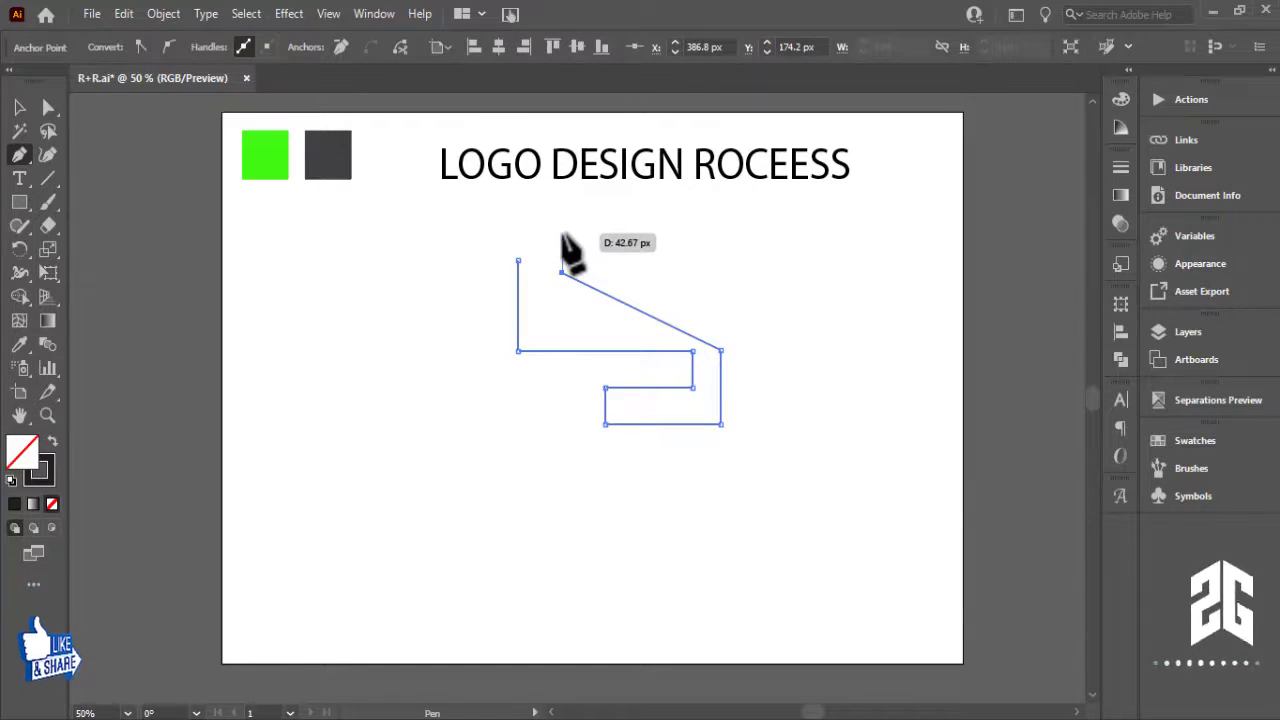
click(562, 245)
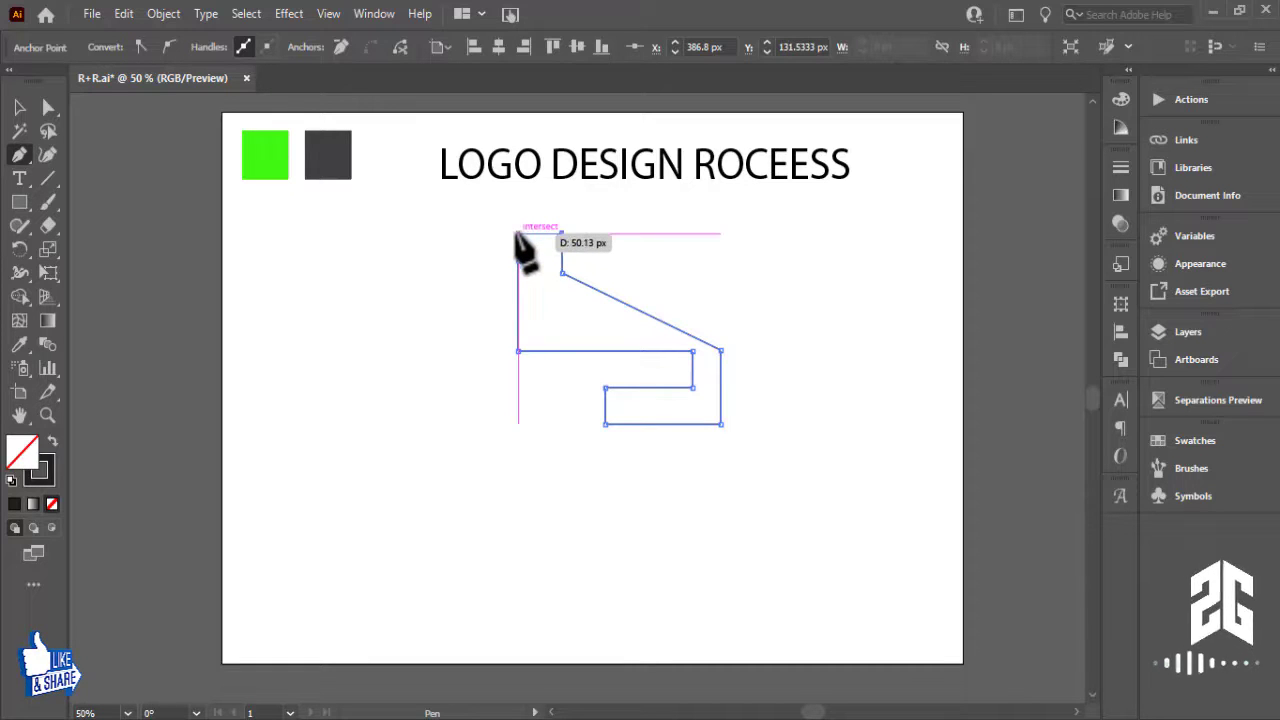
click(518, 233)
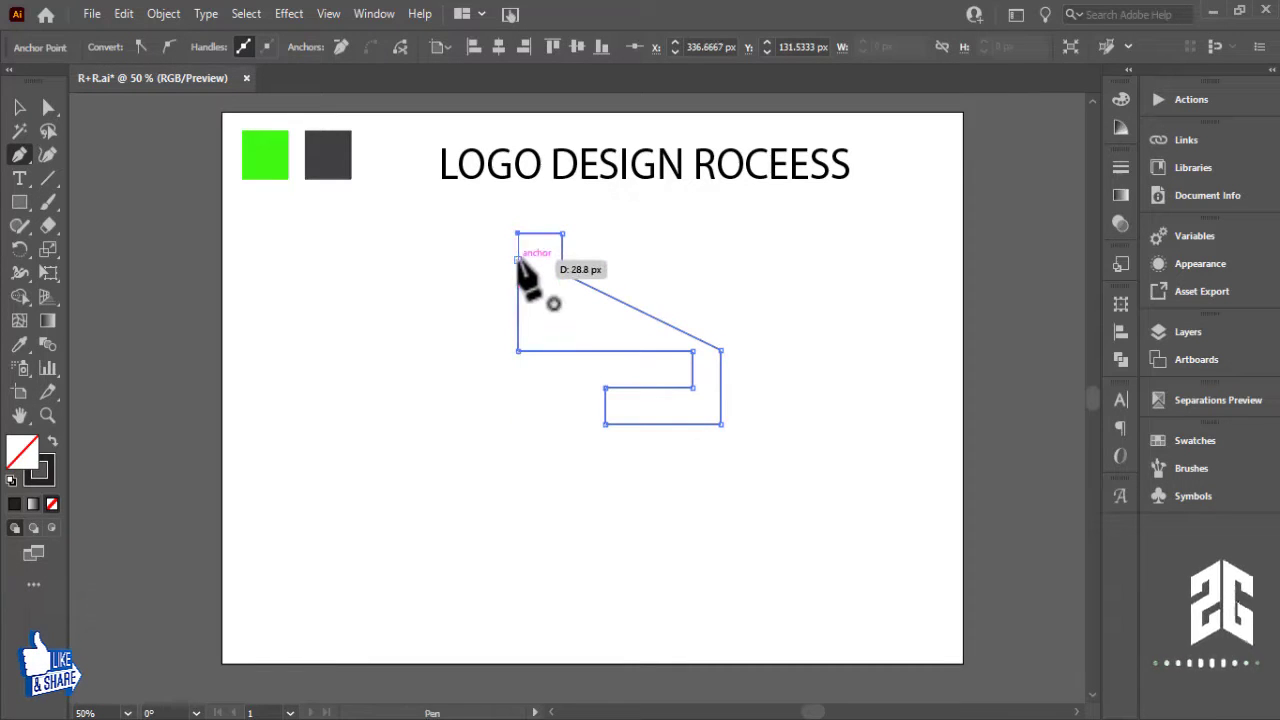
click(518, 260)
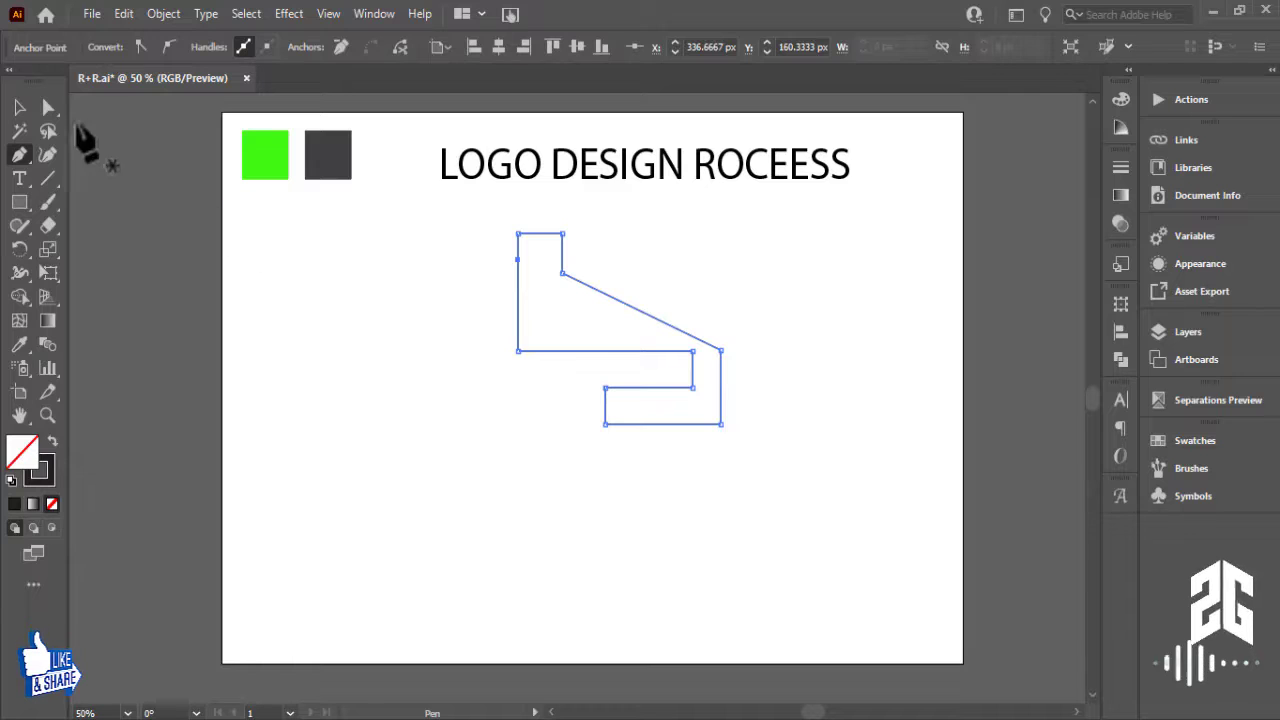
click(760, 405)
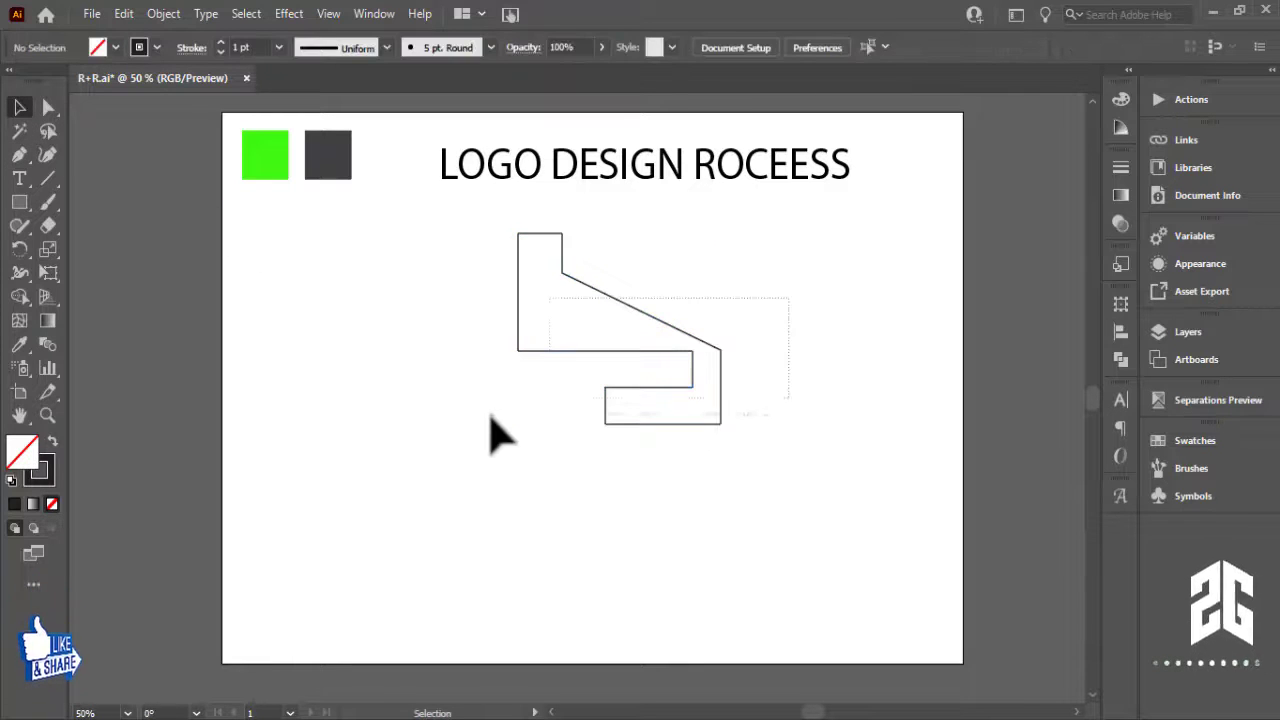
Step: Move the outlined shape down and left on the artboard and enlarge it proportionally from its centre to about 1.7 times its size
click(678, 352)
drag(640, 410, 564, 501)
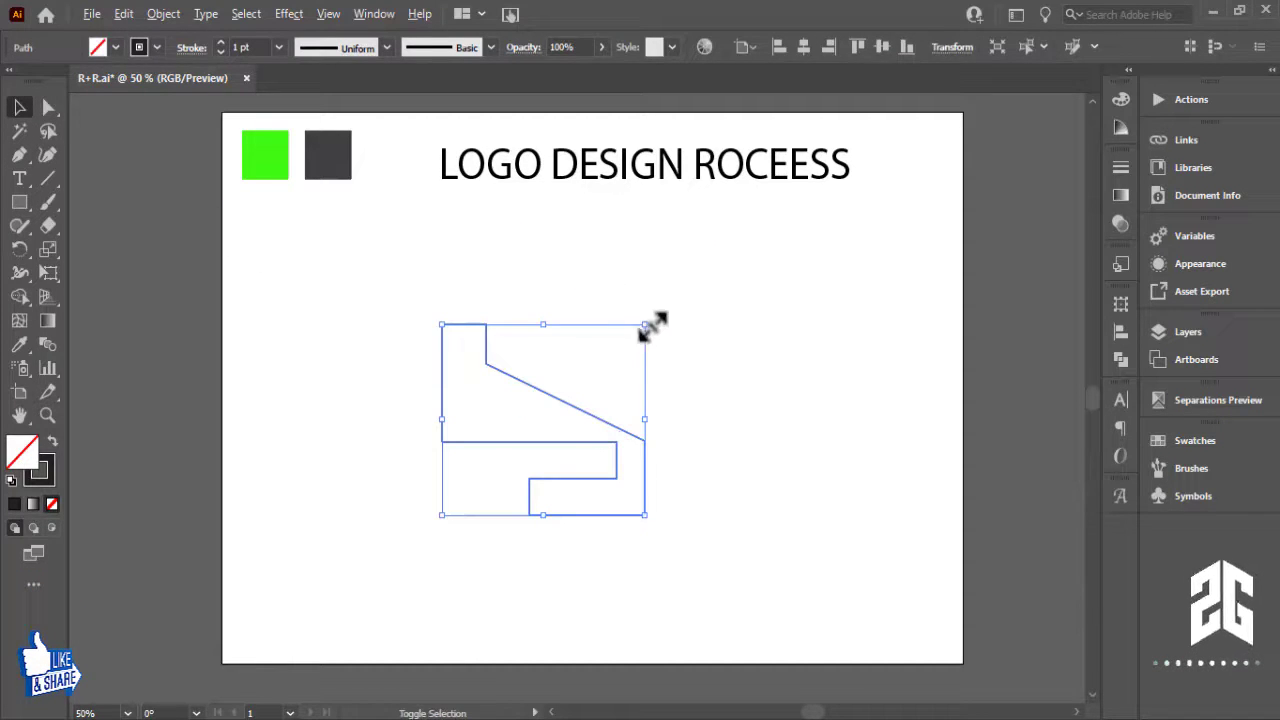
drag(645, 327, 726, 275)
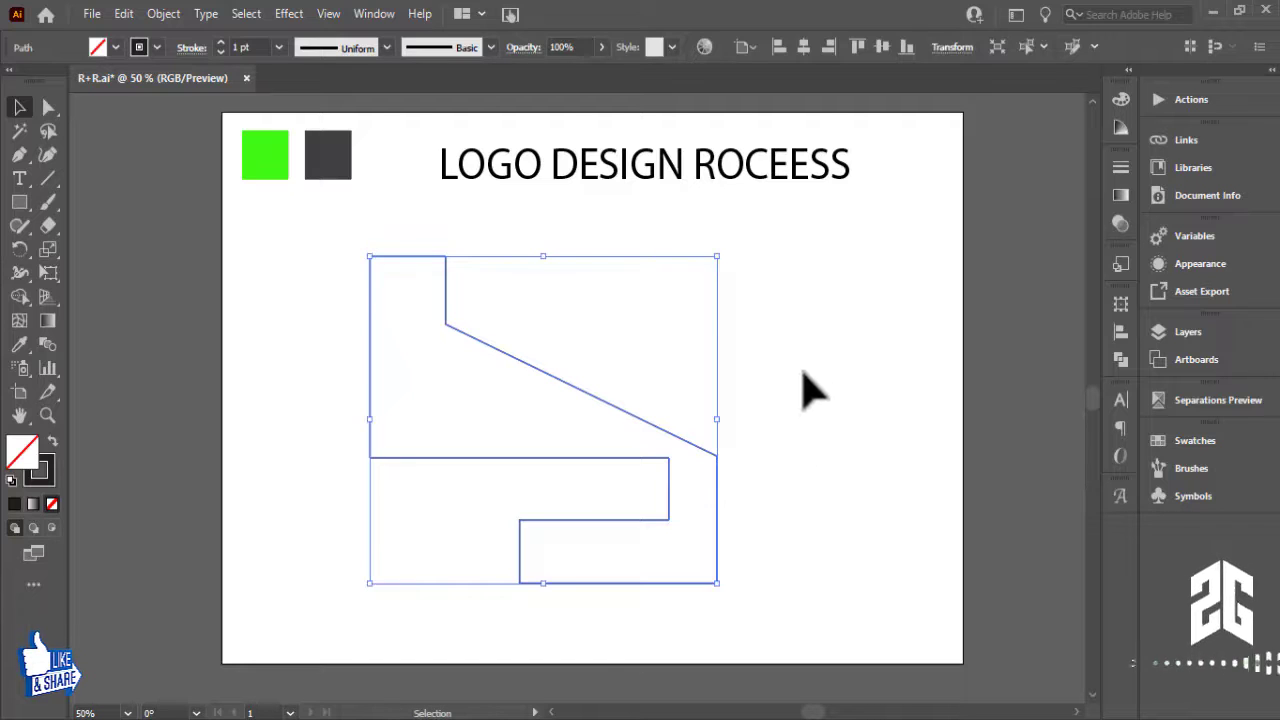
click(805, 385)
Step: Round both left-end corners of the shape's lower arm fully into a semicircular end
click(458, 457)
click(48, 107)
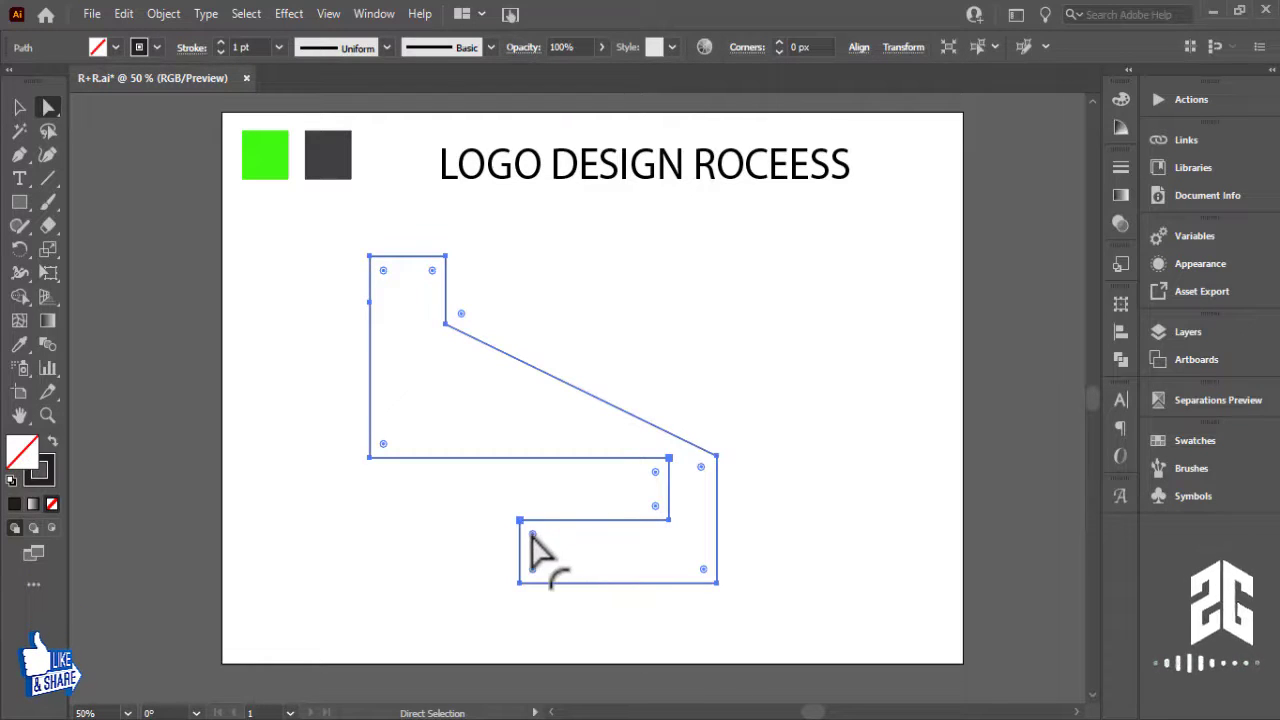
drag(543, 586, 727, 590)
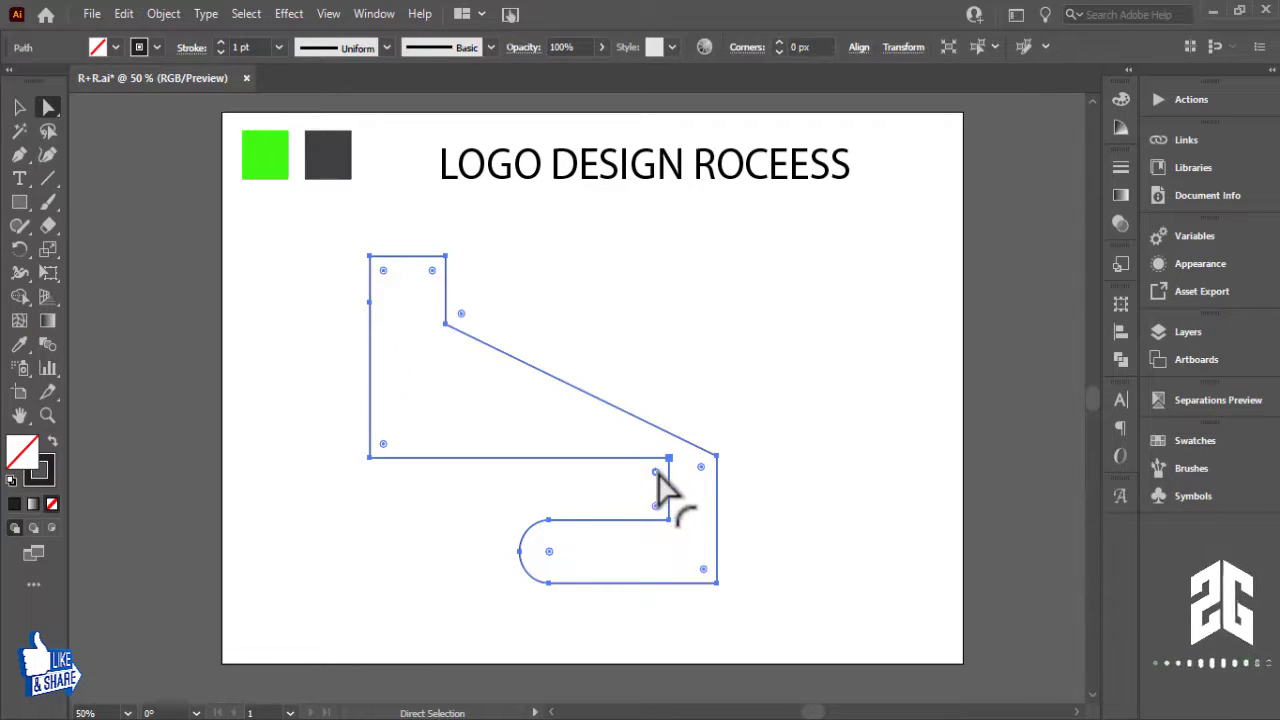
Step: Round the notch's two inner corners to about 9.9 px and the shape's two outer right corners to about 11.1 px
mouse_move(655, 505)
mouse_down()
mouse_move(634, 511)
mouse_move(674, 510)
mouse_up()
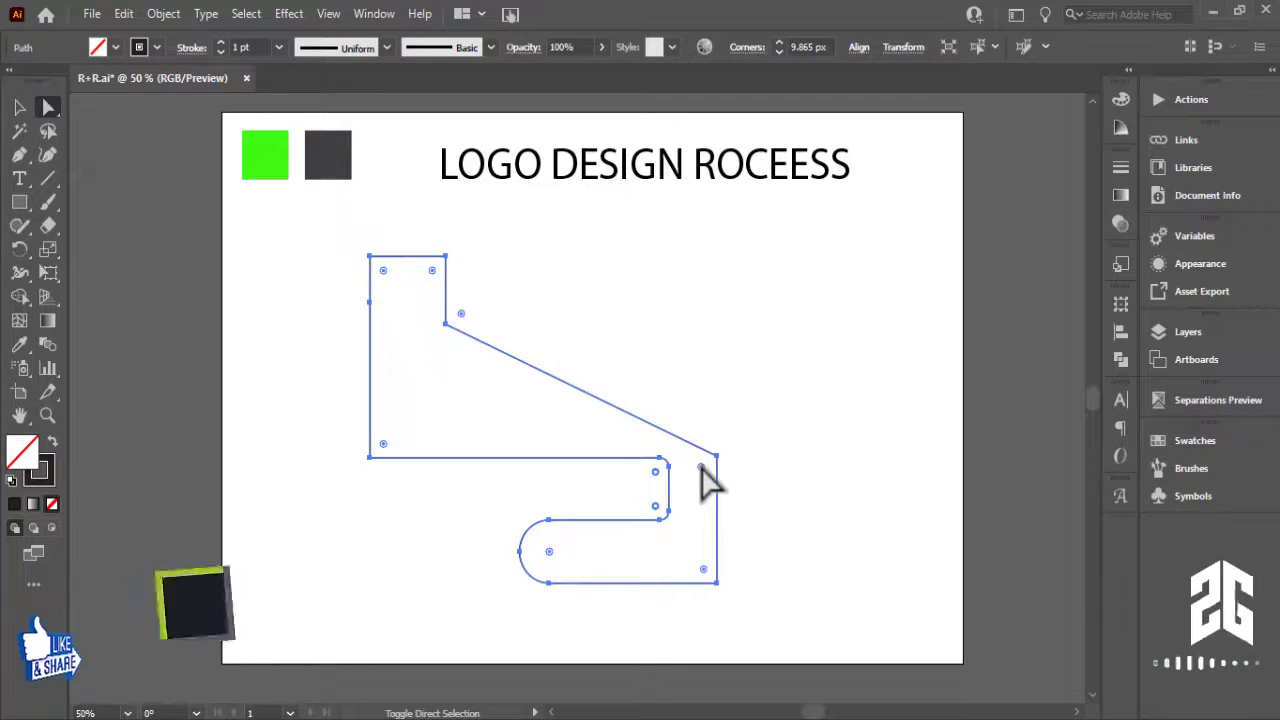
shift+click(716, 582)
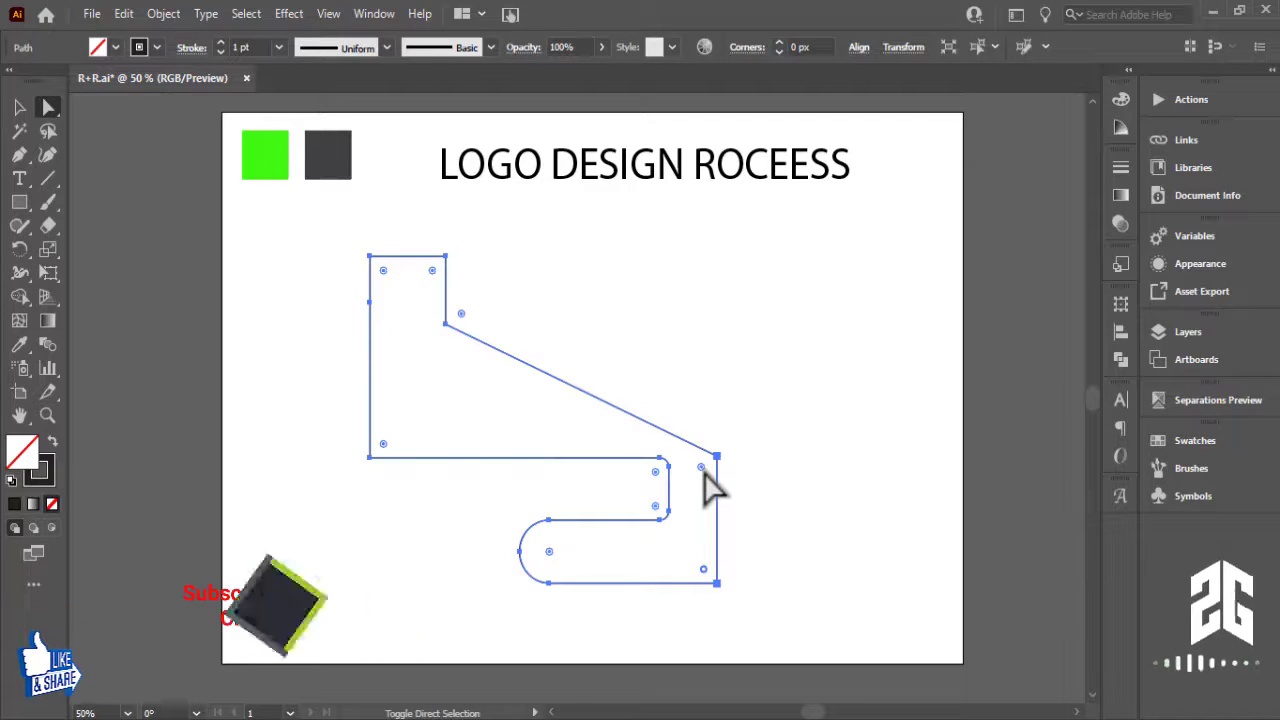
drag(702, 468, 694, 432)
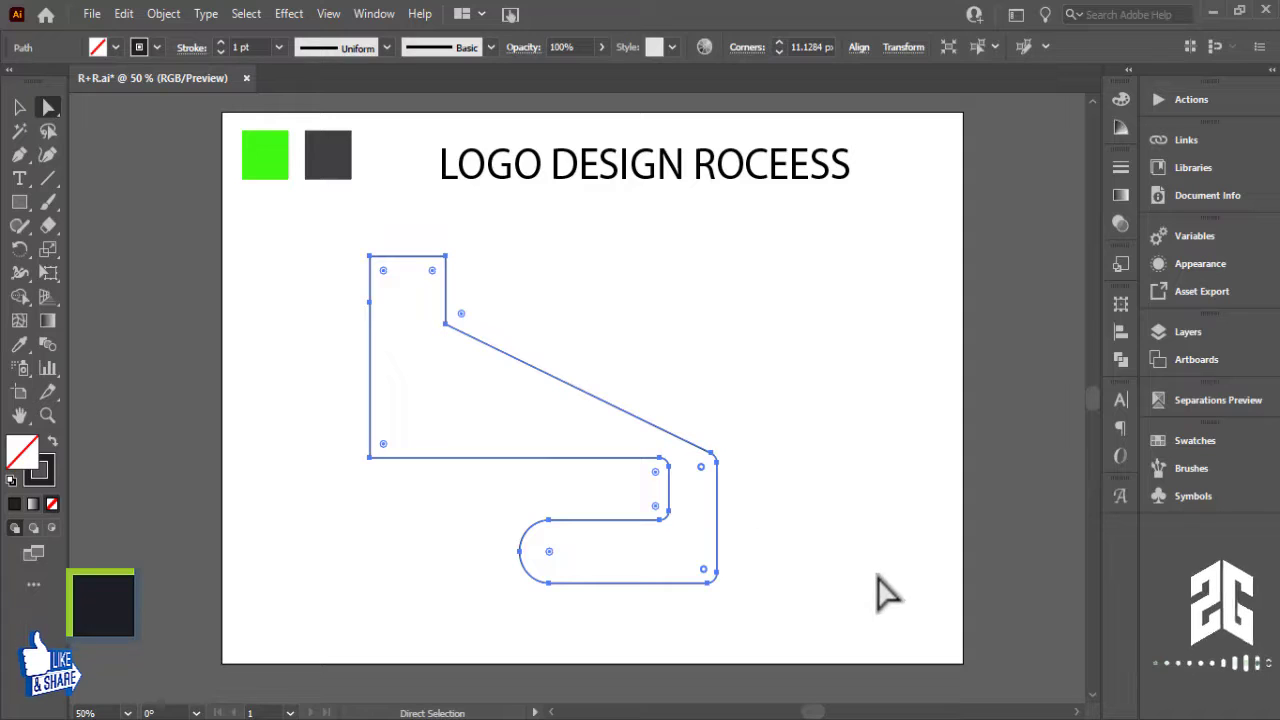
Step: Undo the rounding of the two outer right corners and round the main body's lower-left corner to about 76.6 px
key(v)
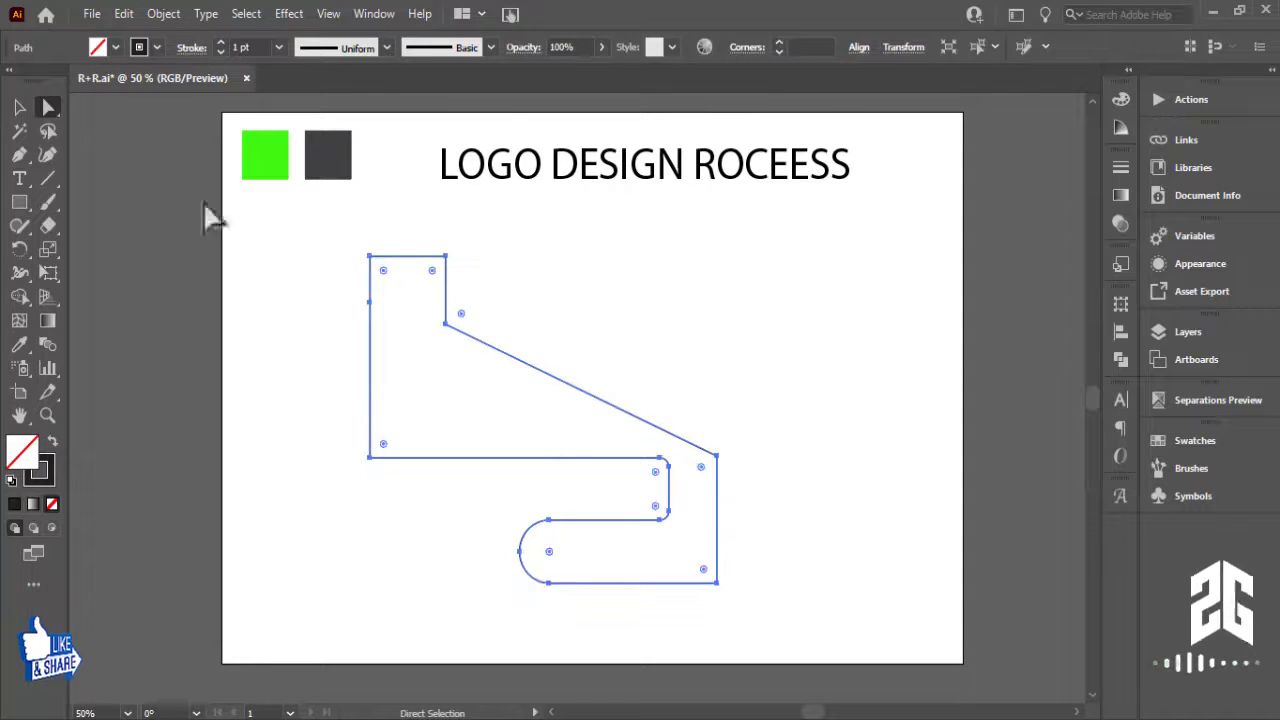
click(18, 108)
click(737, 323)
drag(614, 271, 337, 314)
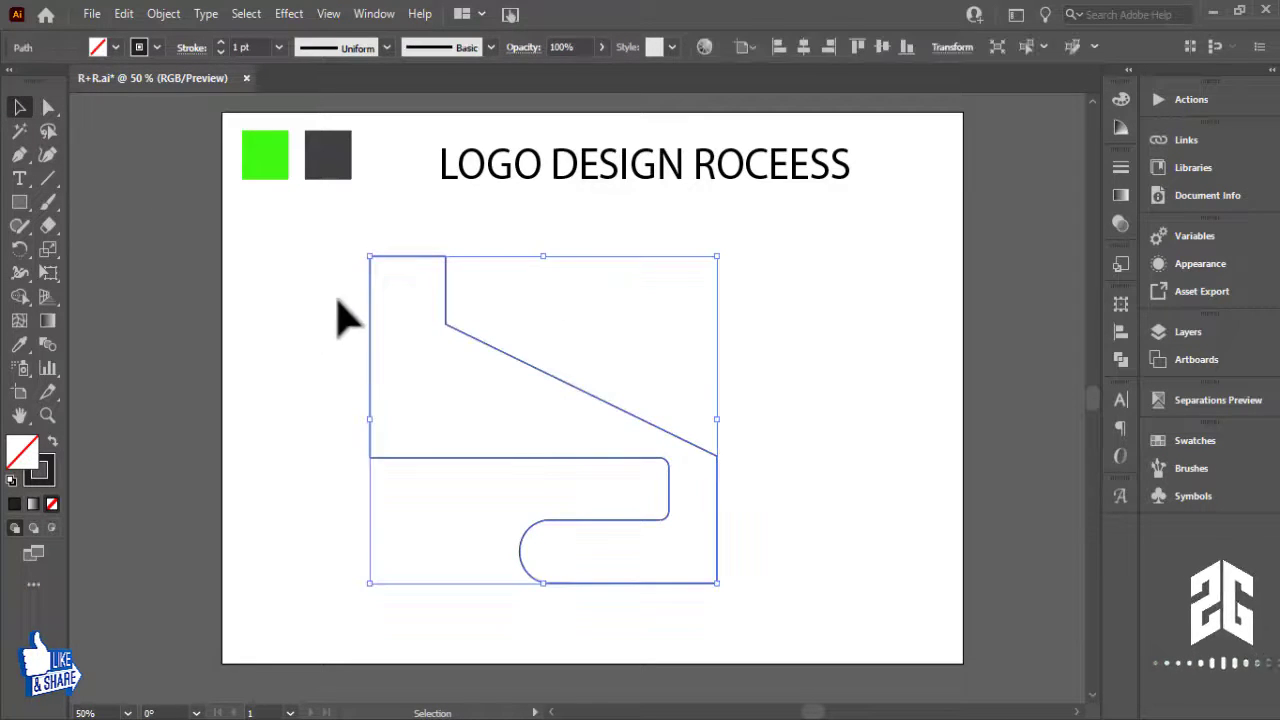
click(48, 108)
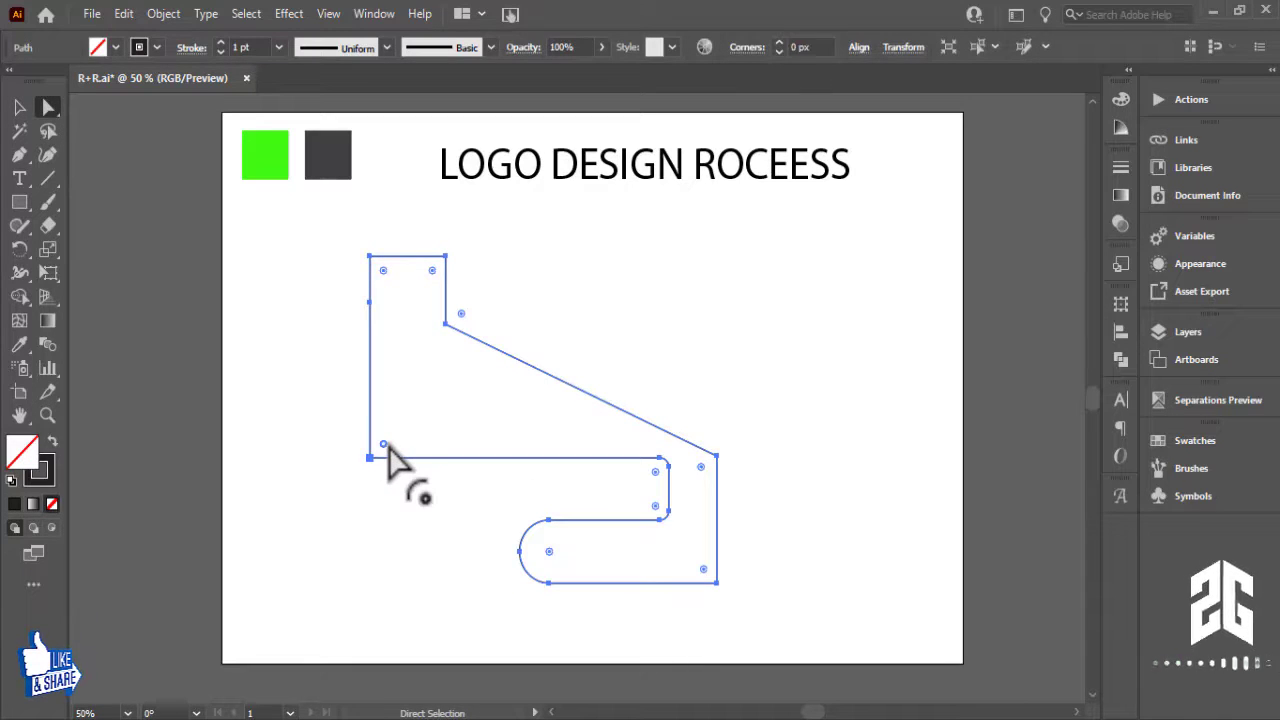
drag(388, 426, 397, 341)
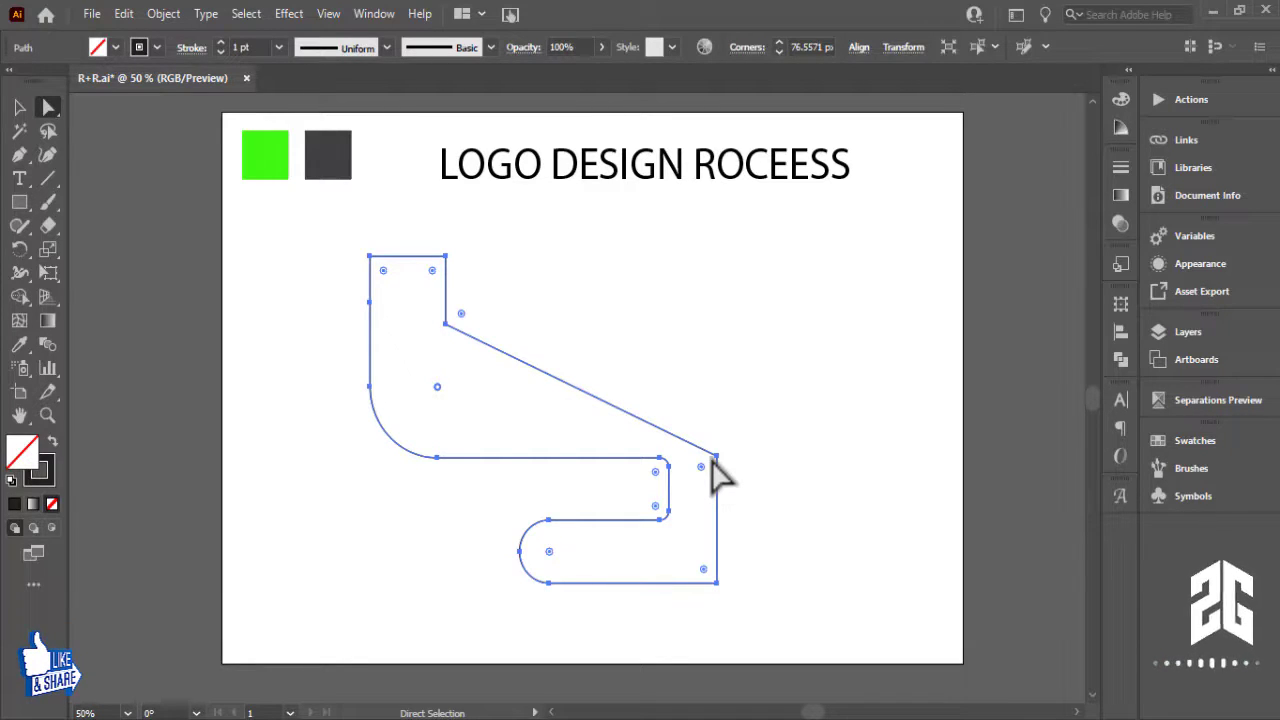
Step: Round the shape's lower outer right corner to about 39.3 px and its upper outer right corner to about 38.6 px
click(803, 559)
click(704, 572)
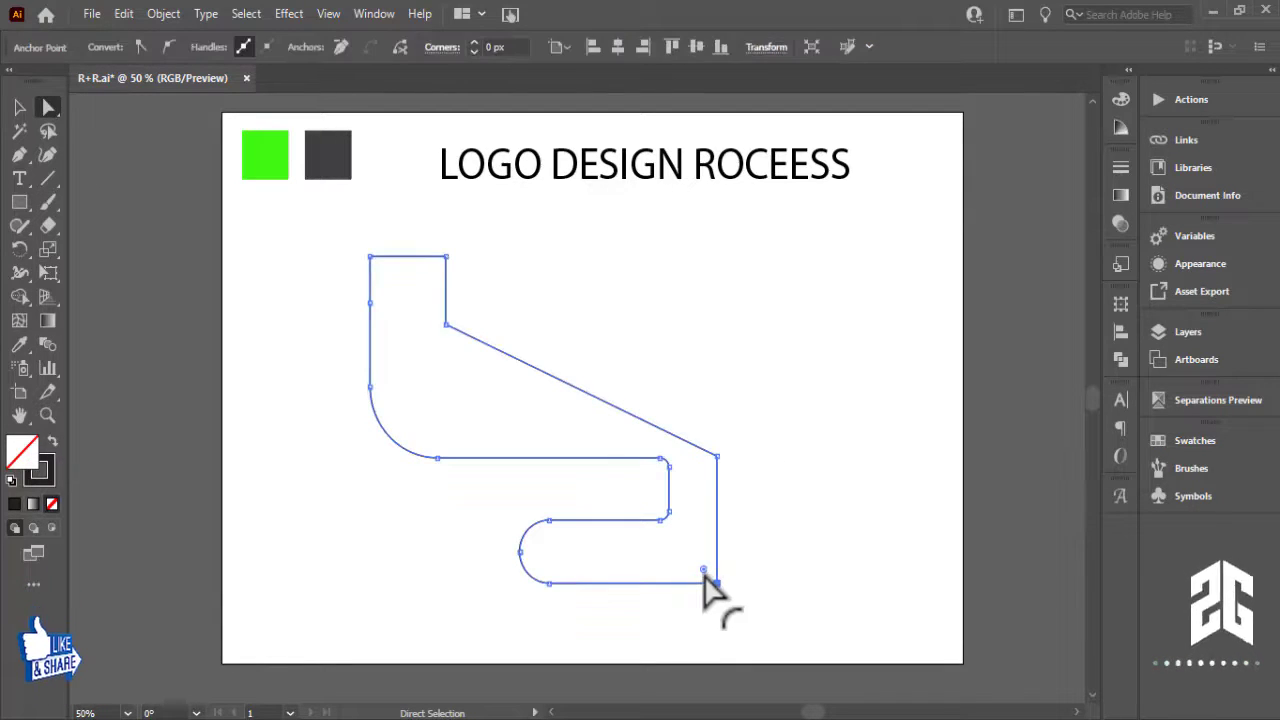
drag(704, 574, 708, 520)
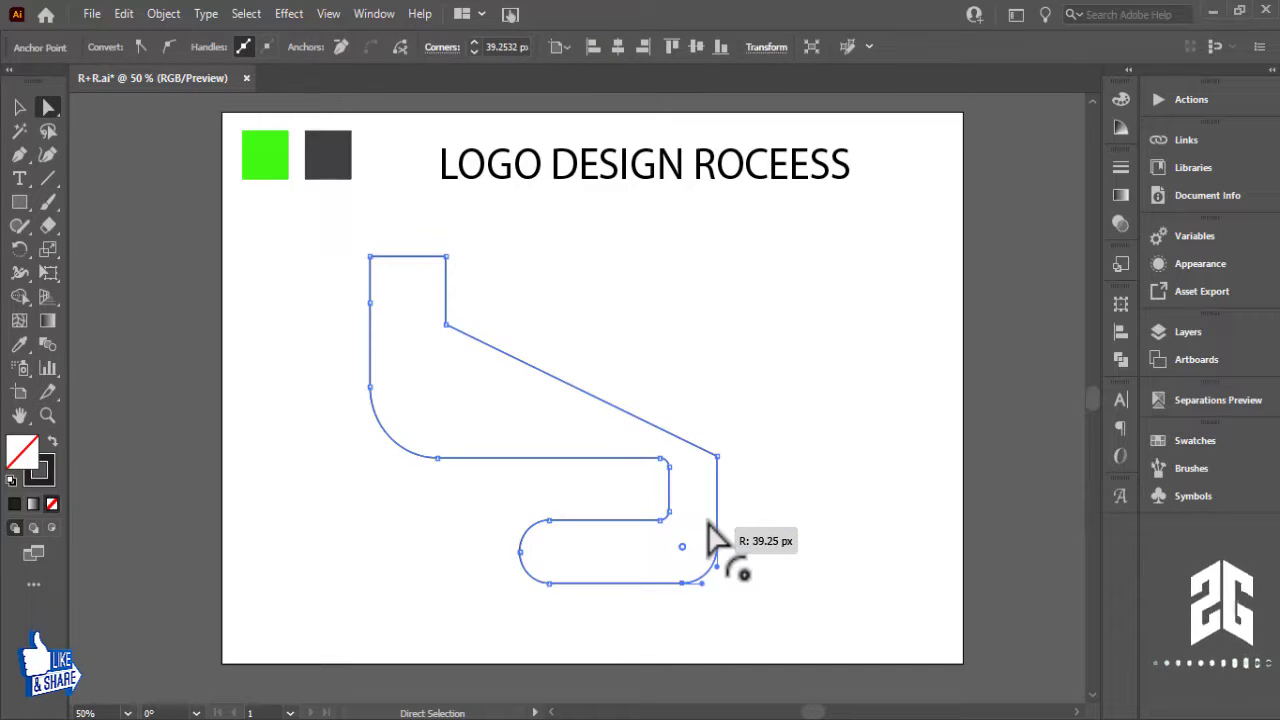
click(766, 434)
drag(766, 434, 705, 528)
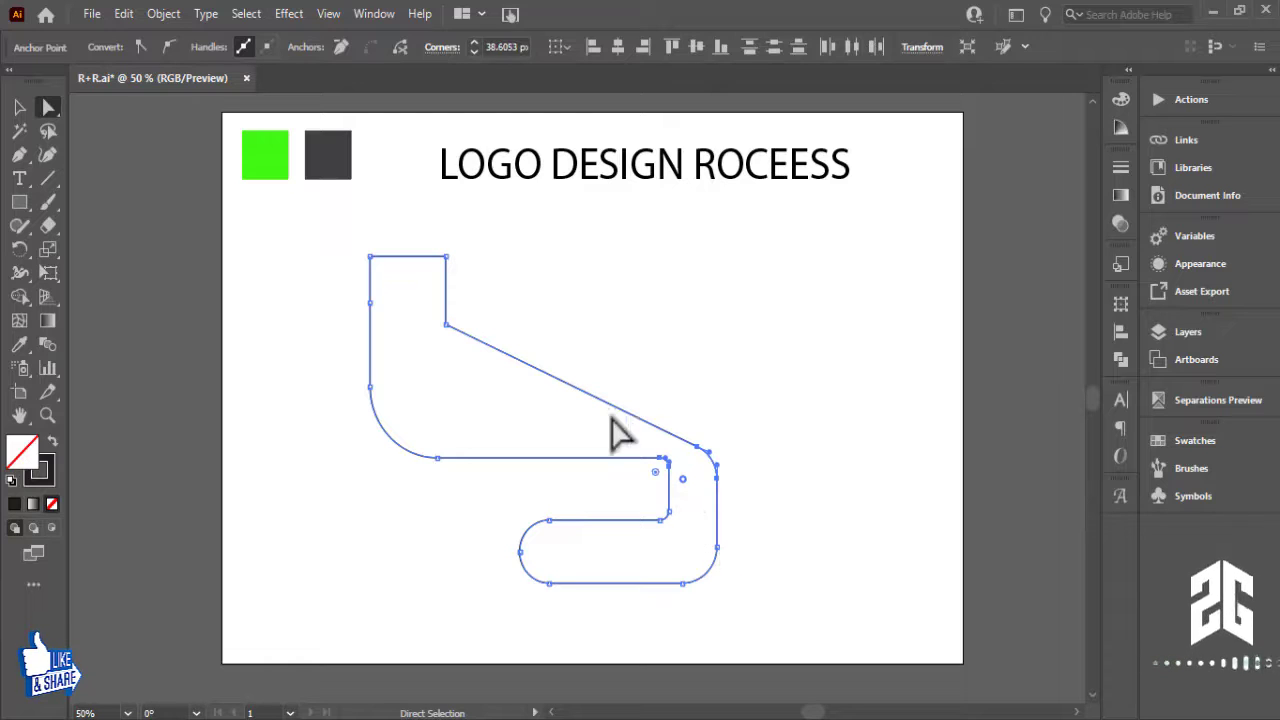
Step: Move the whole outlined shape right and slightly down, closer to the artboard's centre
click(20, 107)
drag(709, 457, 779, 441)
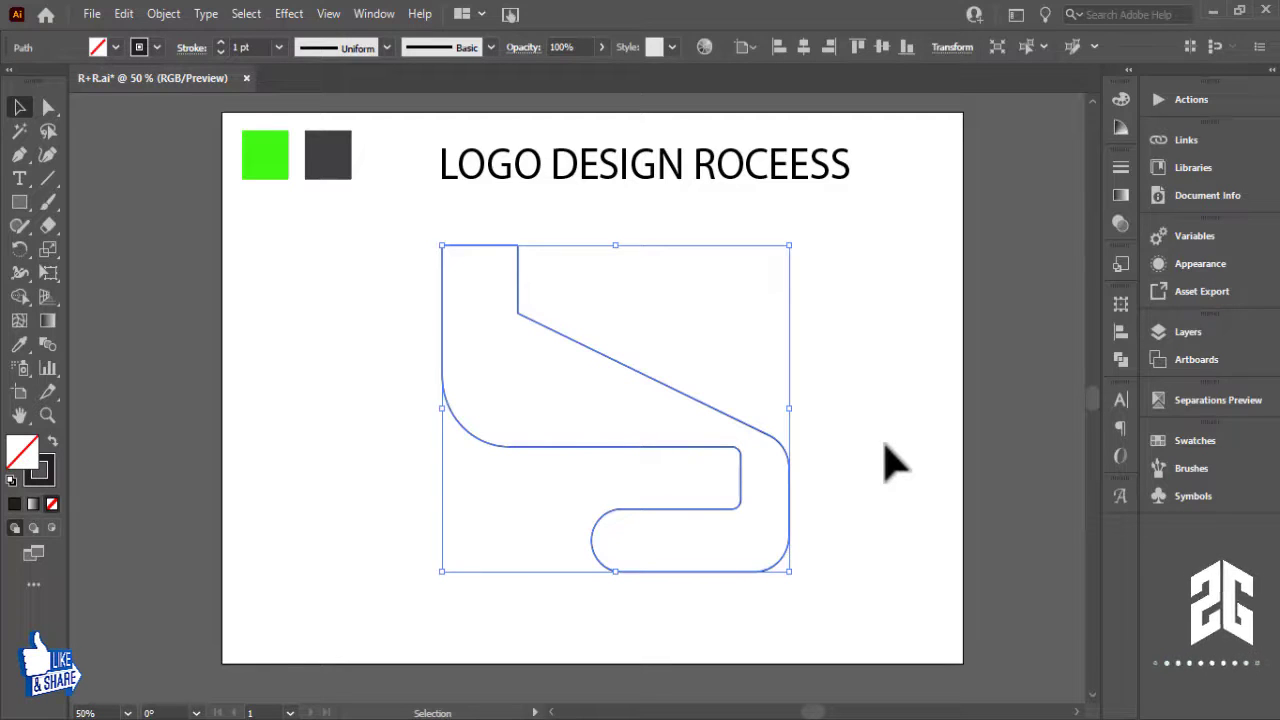
click(600, 362)
click(520, 318)
click(47, 108)
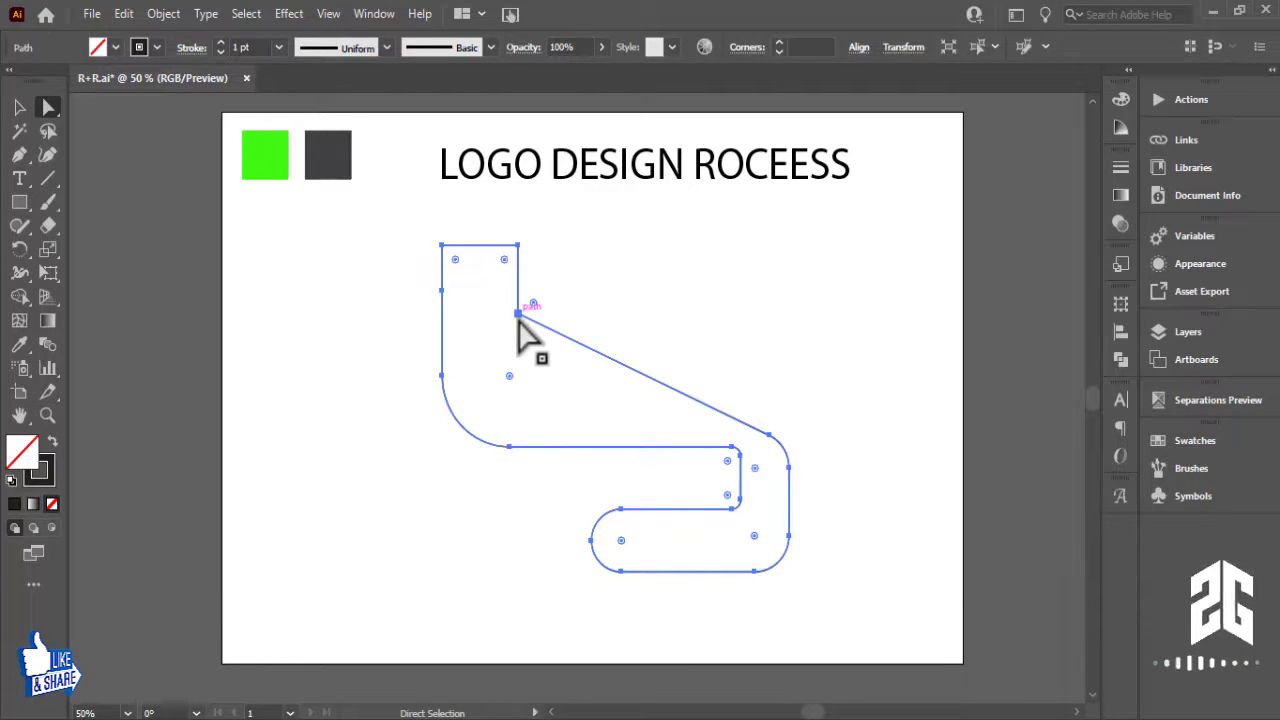
drag(519, 322, 521, 347)
click(507, 342)
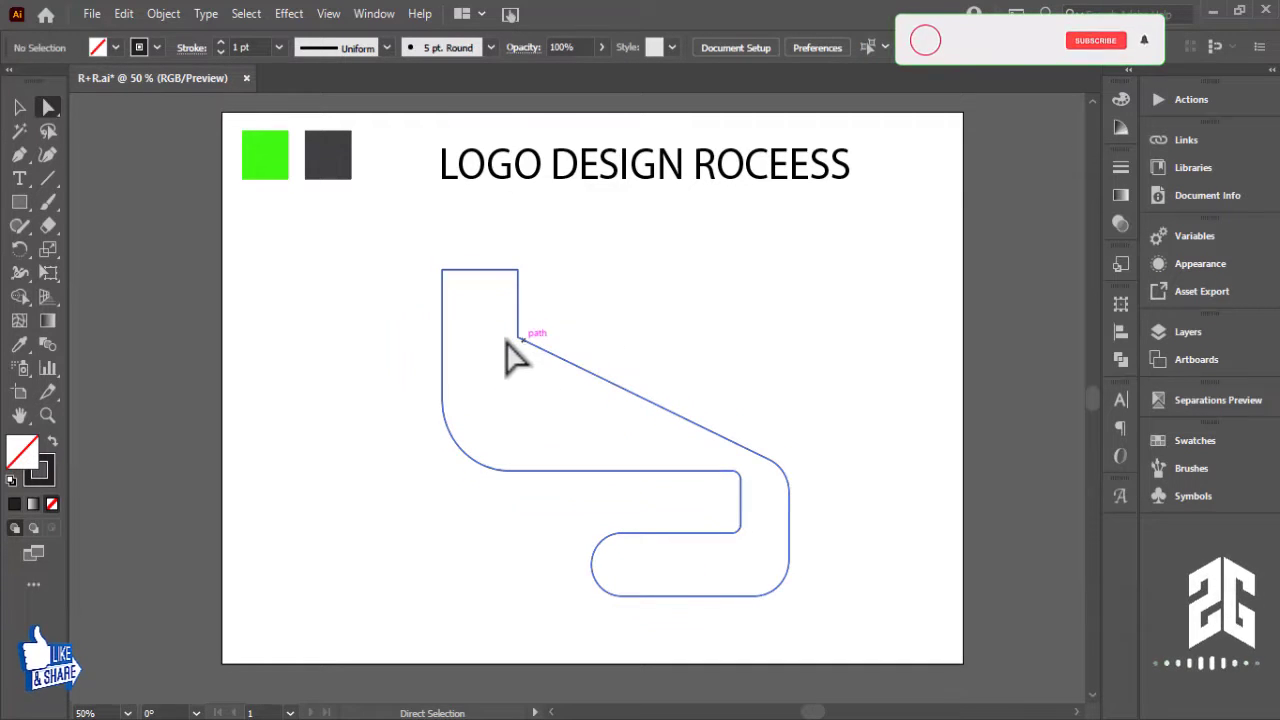
Step: Nudge the anchor where the neck meets the diagonal edge slightly downward
click(556, 357)
key(Down)
key(Down)
key(Down)
key(Down)
key(Down)
key(Down)
key(Down)
key(Down)
key(Down)
key(Down)
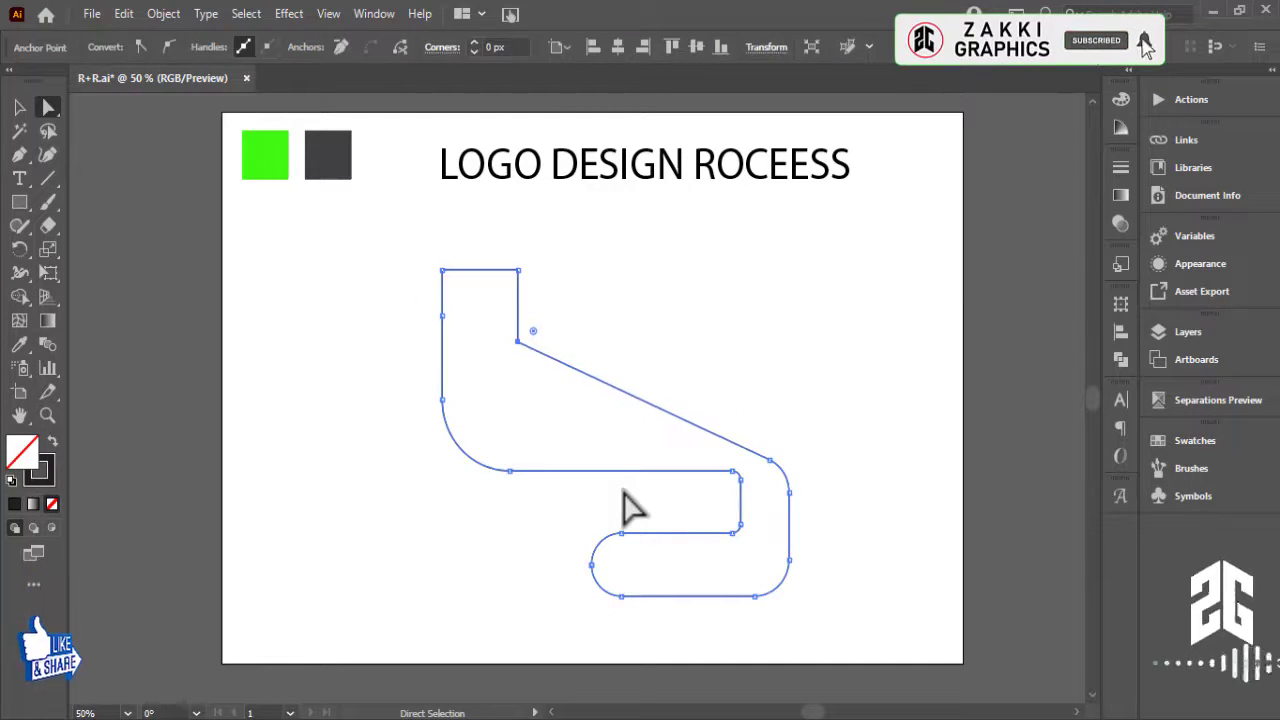
key(Down)
key(Down)
key(Down)
key(Down)
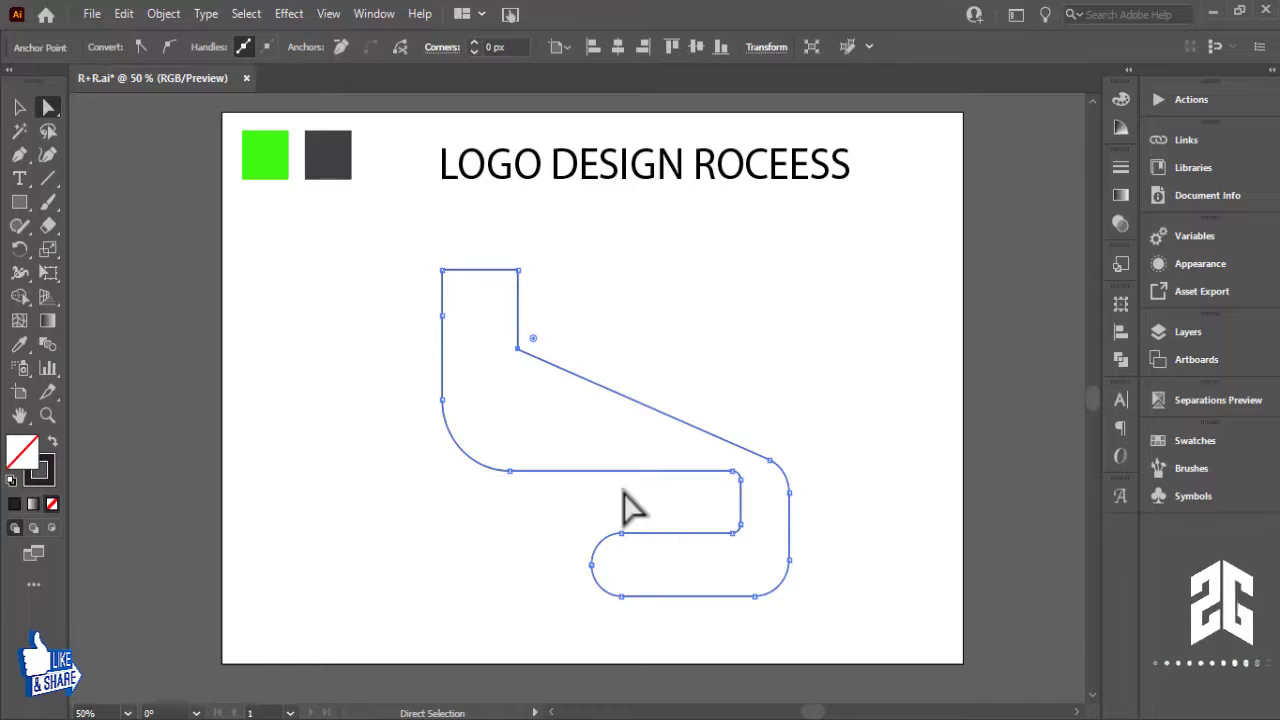
Step: Nudge the anchors of the rounded upper outer right corner upward to make the diagonal edge less steep
click(776, 516)
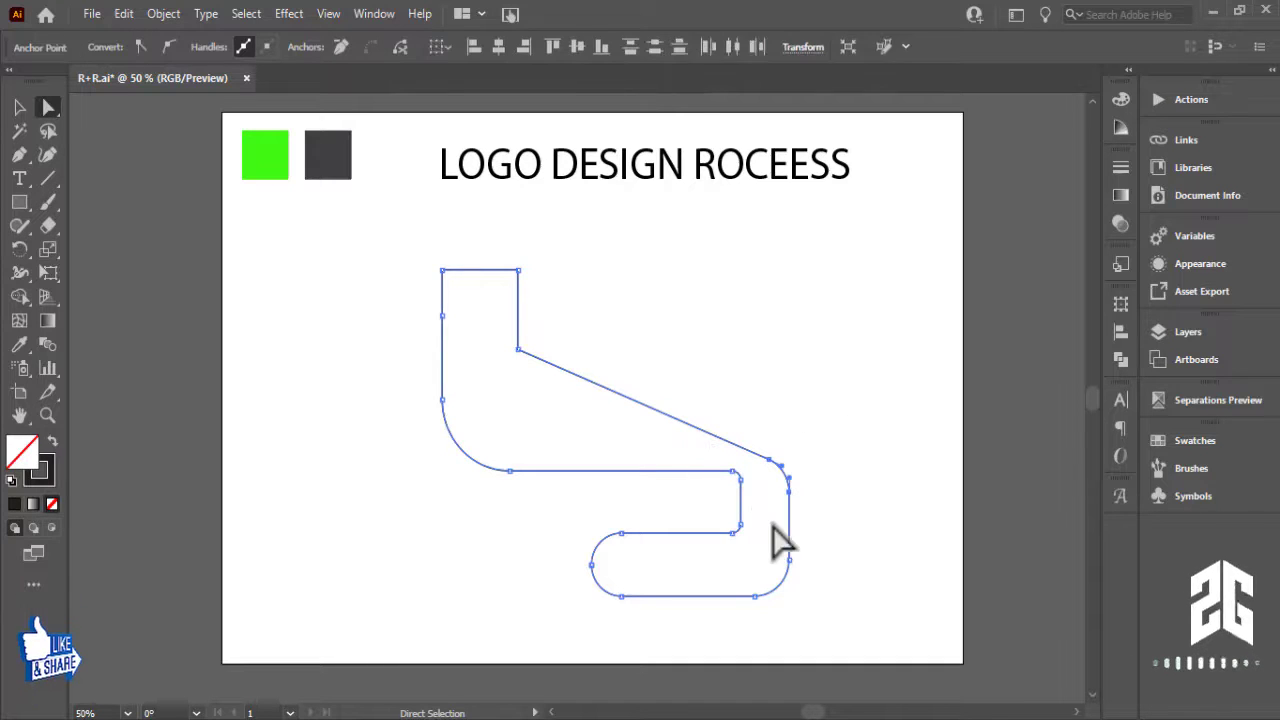
key(Up)
key(Up)
key(Up)
key(Up)
key(Up)
key(Up)
key(Up)
key(Up)
key(Up)
key(Up)
key(Up)
key(Up)
key(Up)
key(Up)
key(Up)
key(Up)
key(Up)
key(Up)
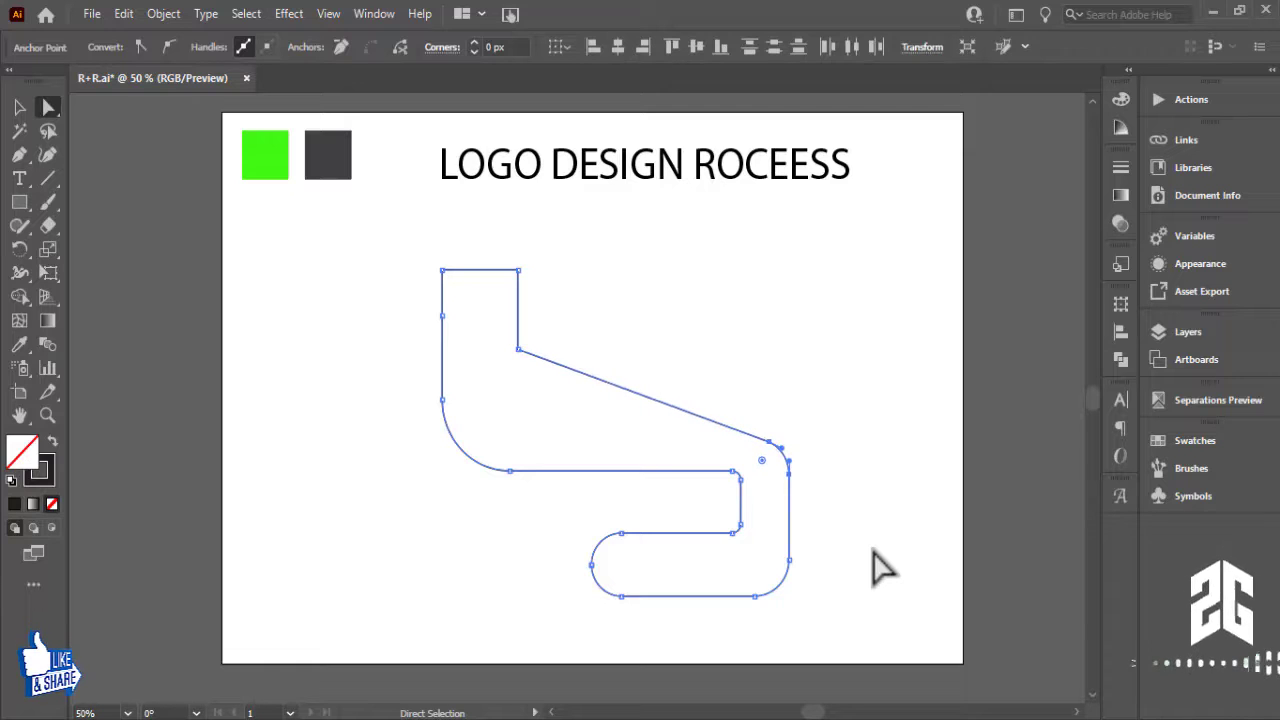
key(Up)
key(Up)
key(Up)
key(Up)
key(Up)
key(Up)
key(Up)
key(Up)
key(Up)
key(Up)
key(Up)
key(Up)
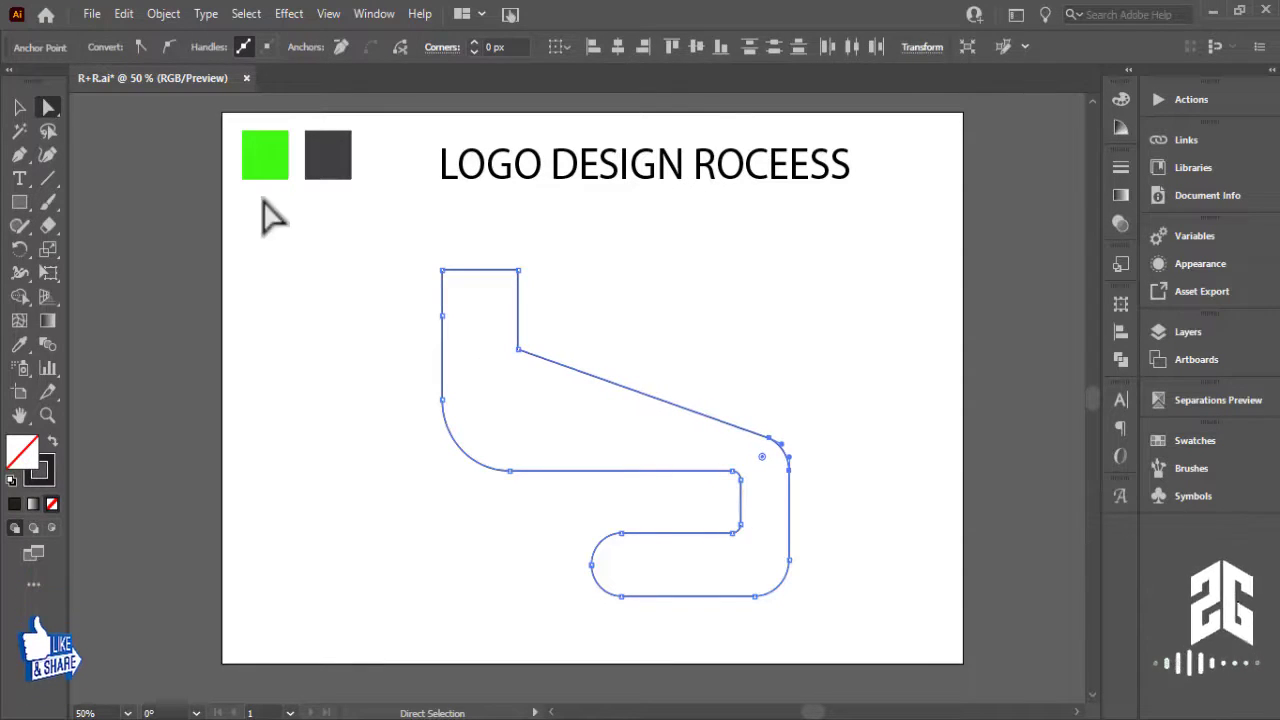
Step: Draw an upright rectangle beneath the left side of the outlined shape
click(19, 107)
click(580, 443)
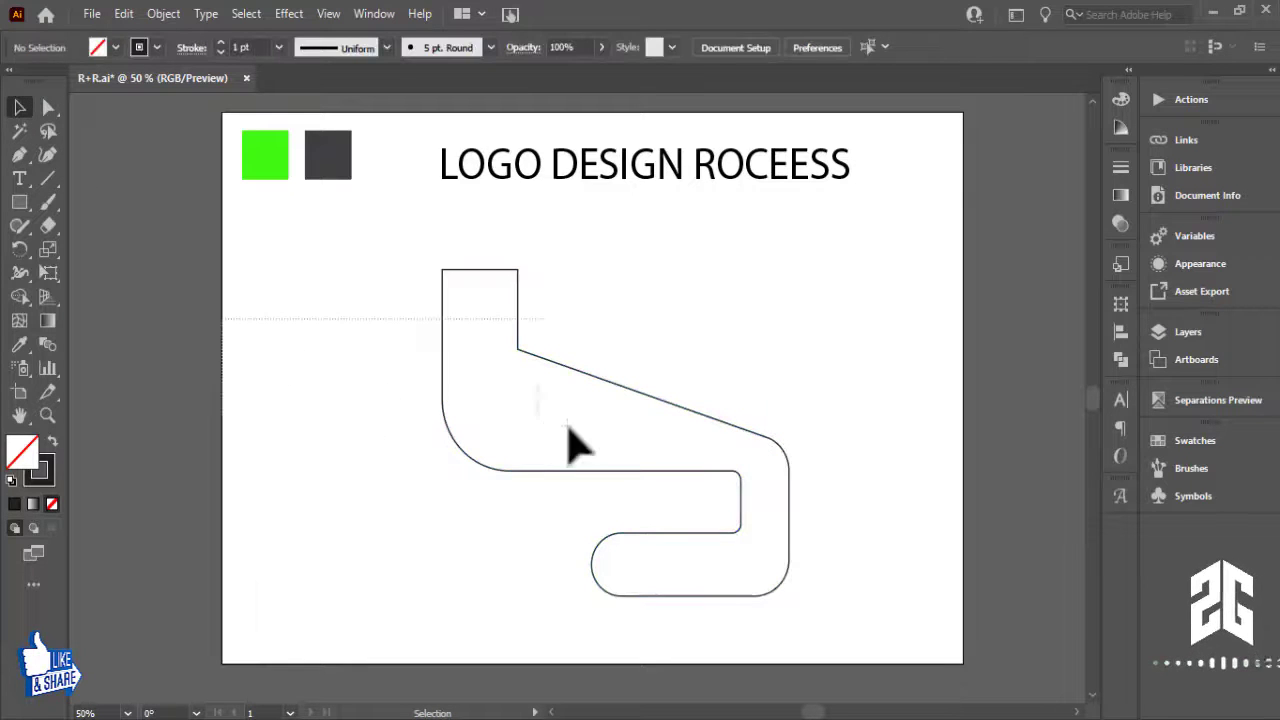
click(620, 385)
click(862, 507)
drag(862, 507, 883, 473)
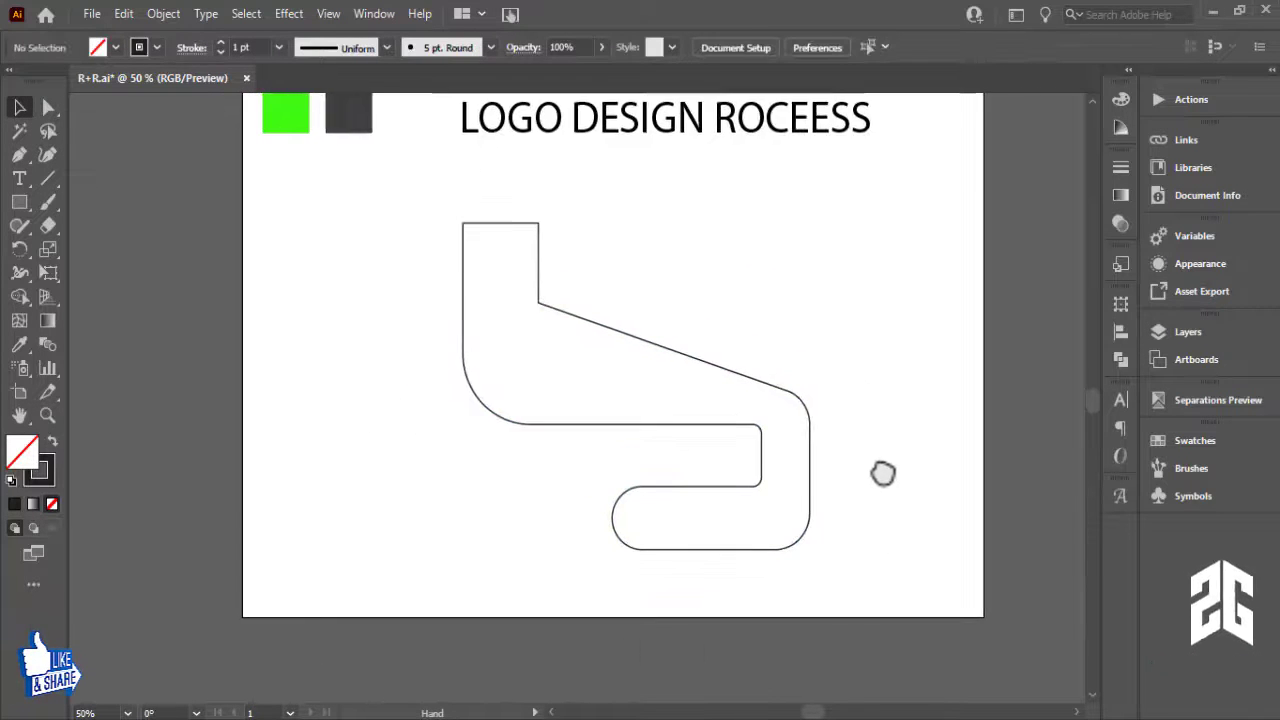
key(m)
mouse_move(463, 360)
mouse_down()
mouse_move(509, 600)
mouse_move(512, 585)
mouse_up()
Step: Scale the outlined shape down to about 80 percent and place copies of the rectangle beside the first and below the lower arm
key(v)
drag(497, 520, 577, 534)
shift+click(563, 420)
click(800, 495)
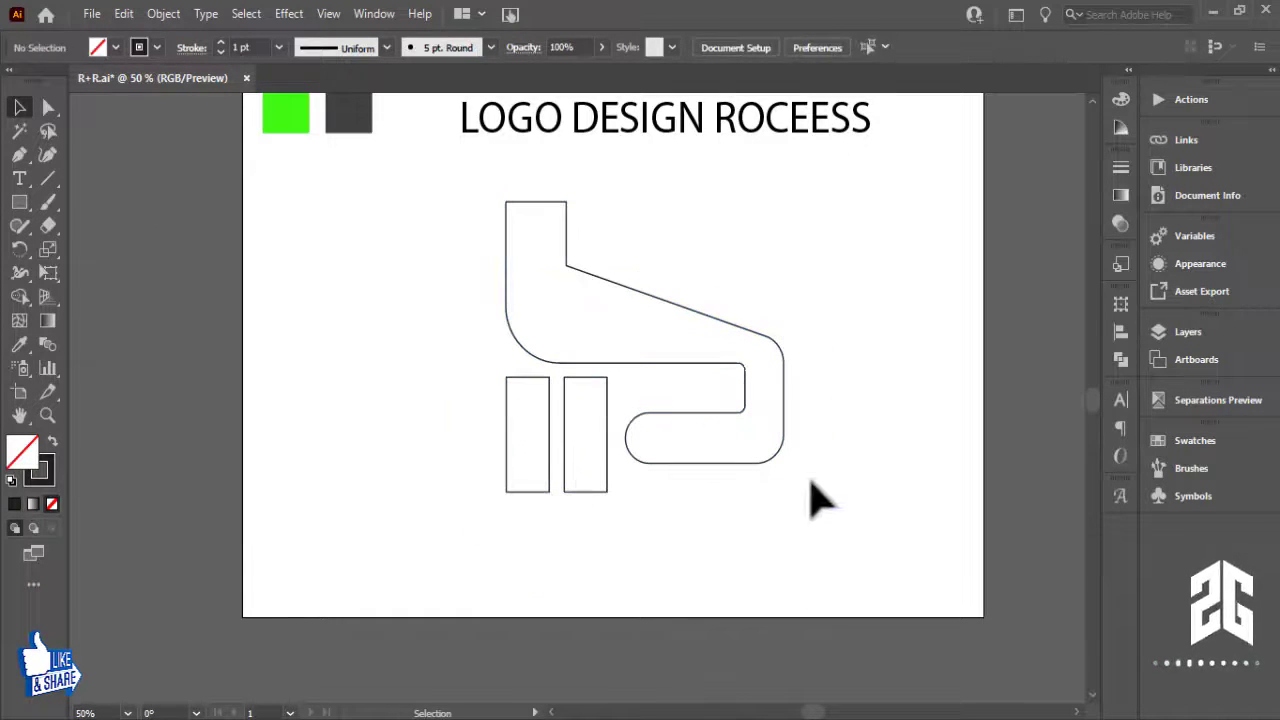
drag(575, 490, 656, 606)
Step: Reshape the lower arm's left end with a tight upper corner of about 7.9 px and a wider rounded lower corner
scroll(746, 539, up, 2)
key(a)
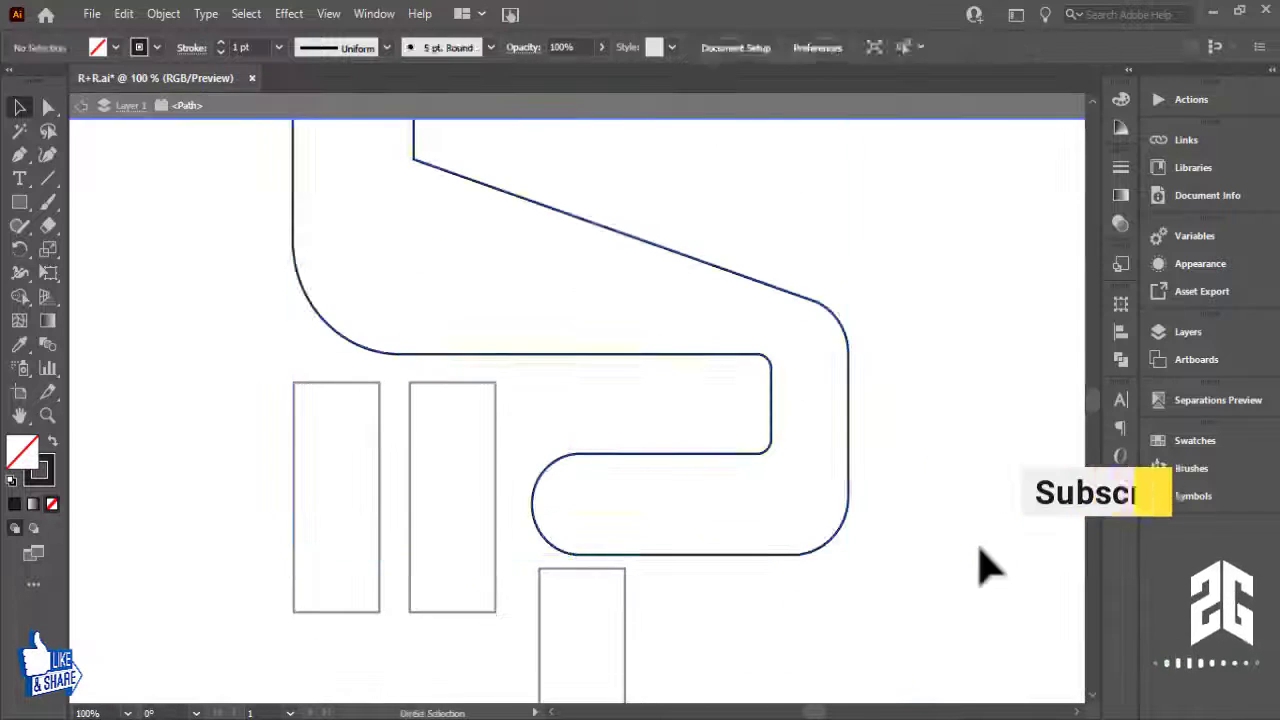
scroll(980, 566, down, 3)
scroll(666, 346, up, 6)
drag(352, 430, 356, 432)
scroll(560, 403, down, 5)
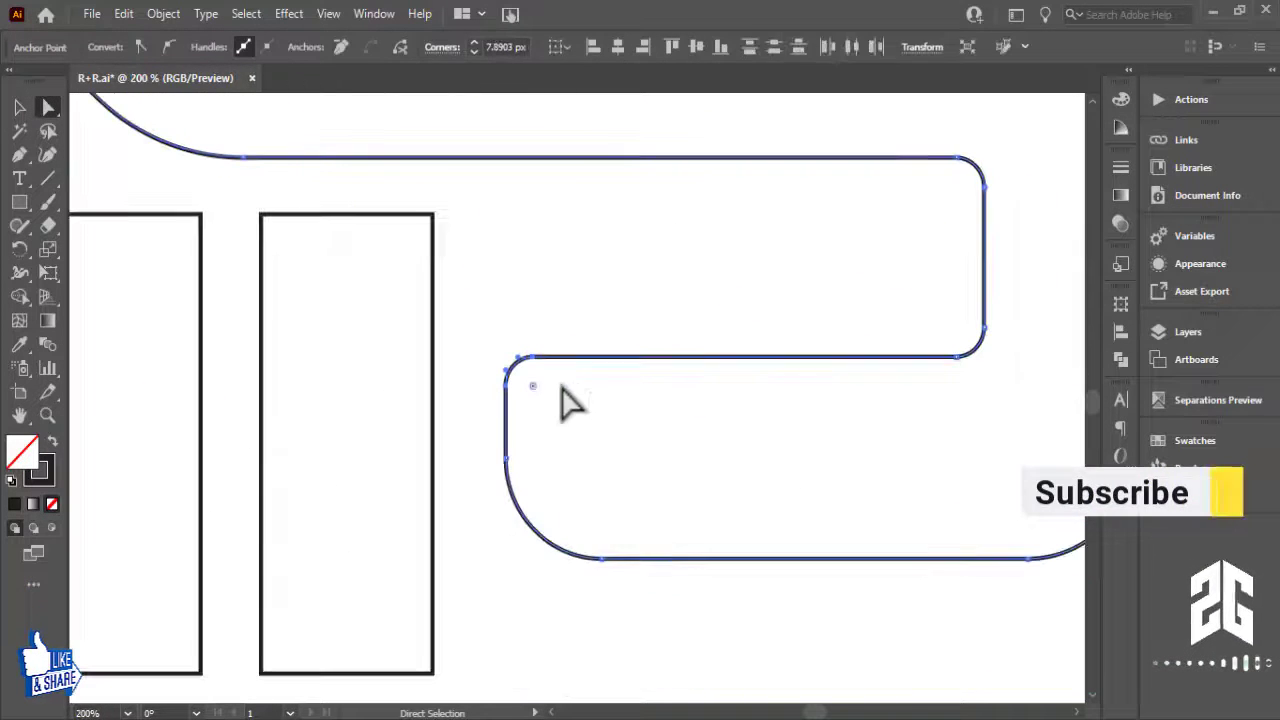
scroll(815, 543, down, 1)
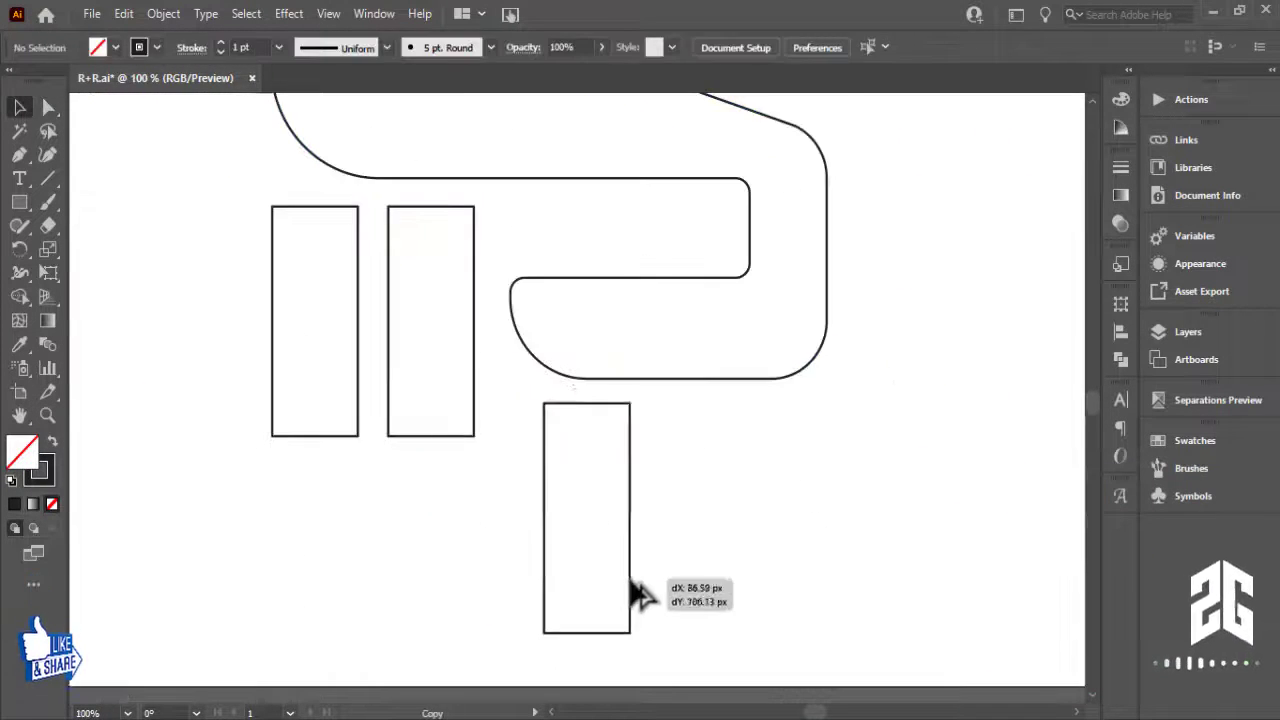
Step: Widen the two upright rectangles under the shape's left side slightly and lengthen them downward
drag(480, 323, 492, 323)
click(567, 617)
drag(460, 495, 340, 420)
drag(381, 436, 381, 478)
Step: Turn the third rectangle into two short matching boxes beneath the lower arm, and narrow the main shape slightly
click(565, 617)
drag(565, 617, 756, 452)
click(720, 506)
mouse_move(827, 126)
mouse_down()
mouse_move(795, 126)
mouse_move(812, 126)
mouse_up()
drag(600, 520, 797, 440)
drag(520, 434, 553, 434)
click(620, 600)
Step: Round the top and bottom ends of both upright rectangles fully into pill shapes
click(271, 230)
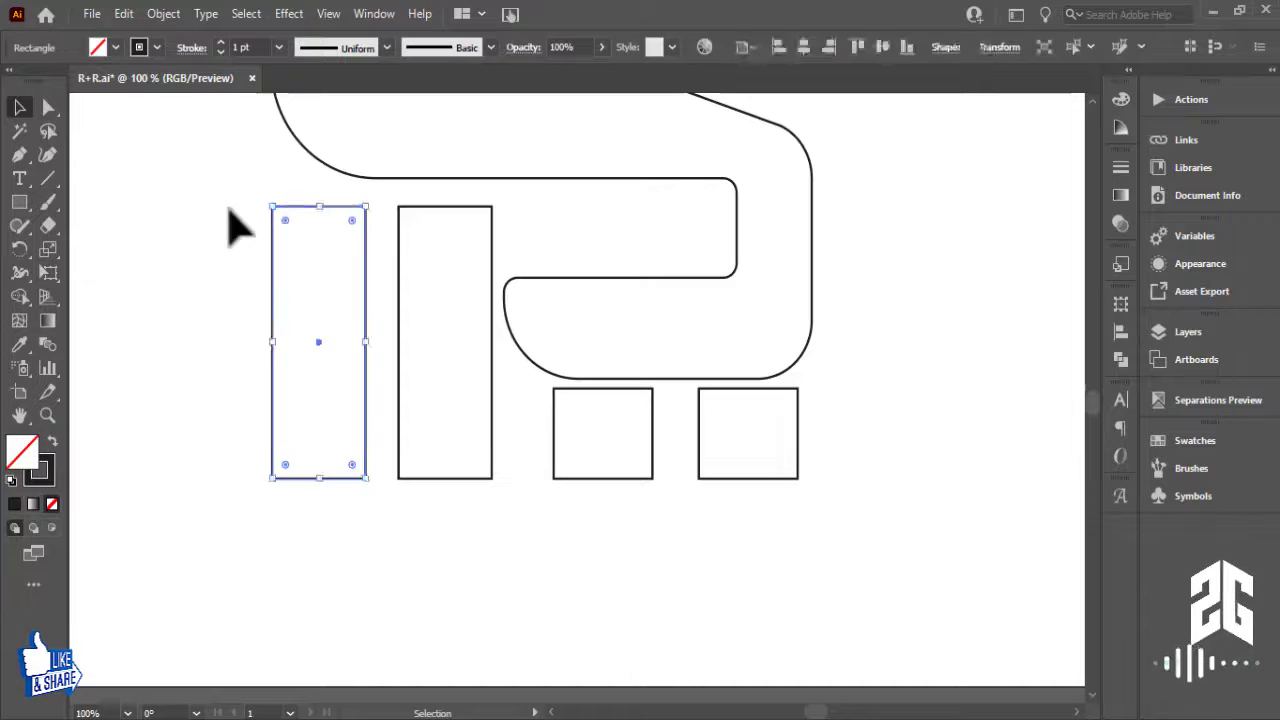
key(a)
drag(283, 218, 318, 250)
click(400, 290)
key(ctrl+plus)
key(ctrl+plus)
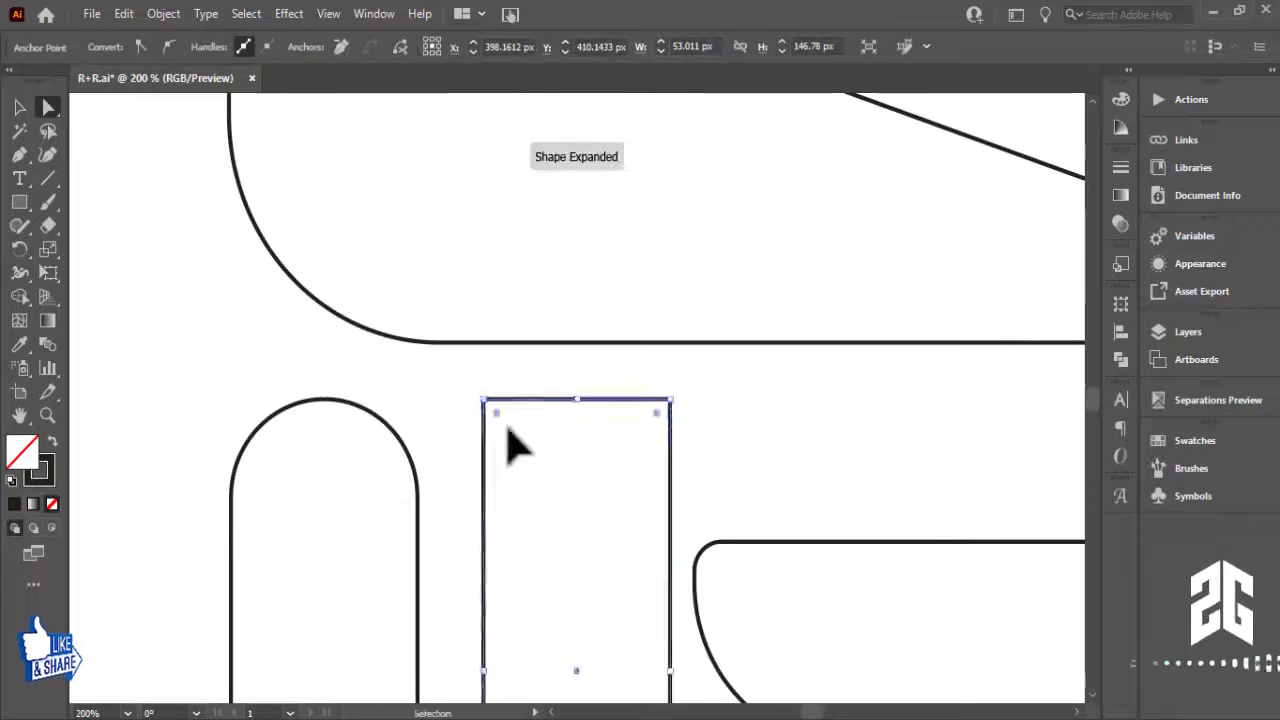
key(v)
key(ctrl+minus)
key(ctrl+minus)
Step: Round the lower corners of both short boxes fully into semicircular bottoms, keeping their top corners square
click(826, 493)
key(ctrl+plus)
key(ctrl+plus)
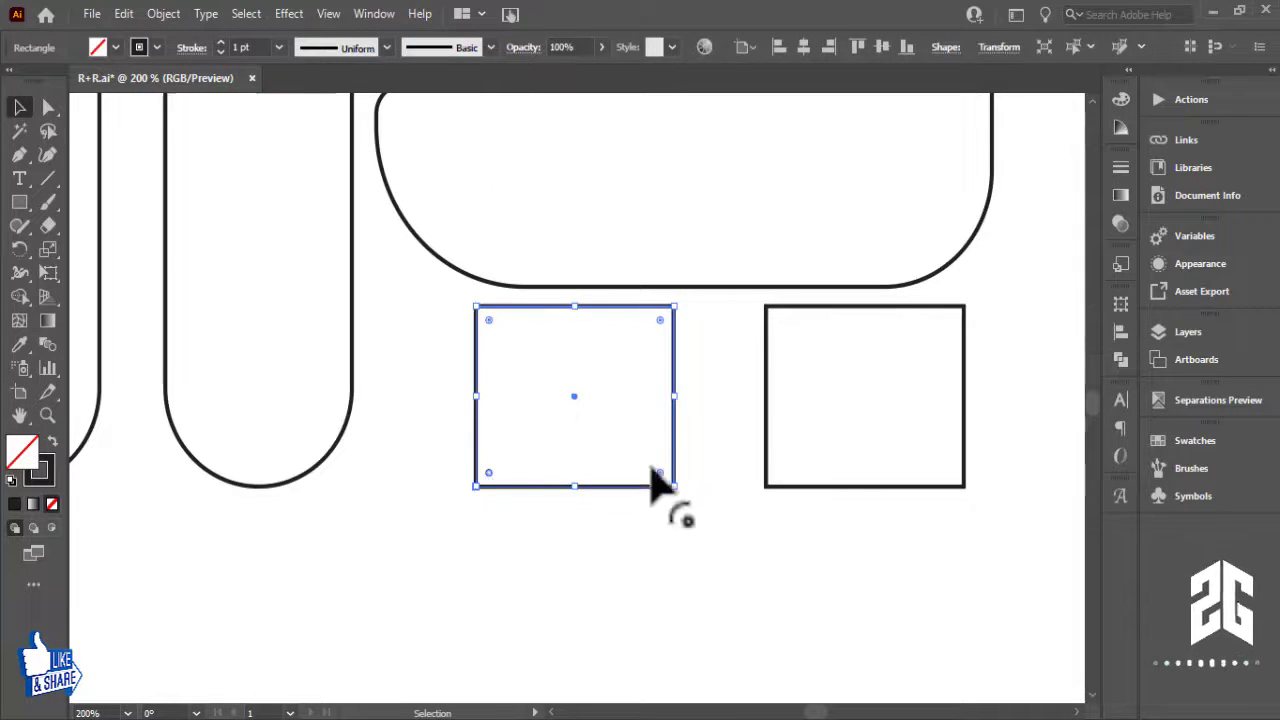
drag(659, 472, 640, 455)
click(937, 477)
drag(950, 472, 935, 458)
key(ctrl+minus)
key(ctrl+minus)
click(210, 258)
key(ctrl+minus)
key(ctrl+minus)
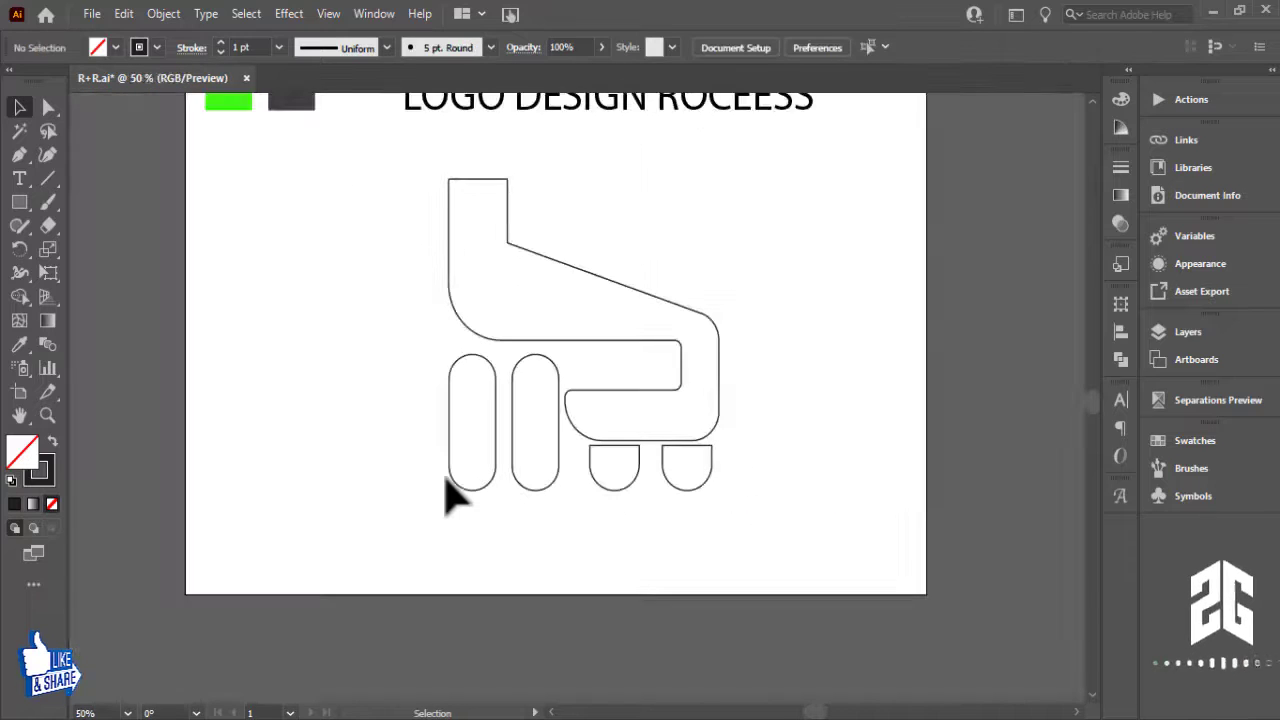
Step: Fill all the logo shapes with the dark grey sample square's colour and no stroke using the Eyedropper
drag(394, 423, 426, 500)
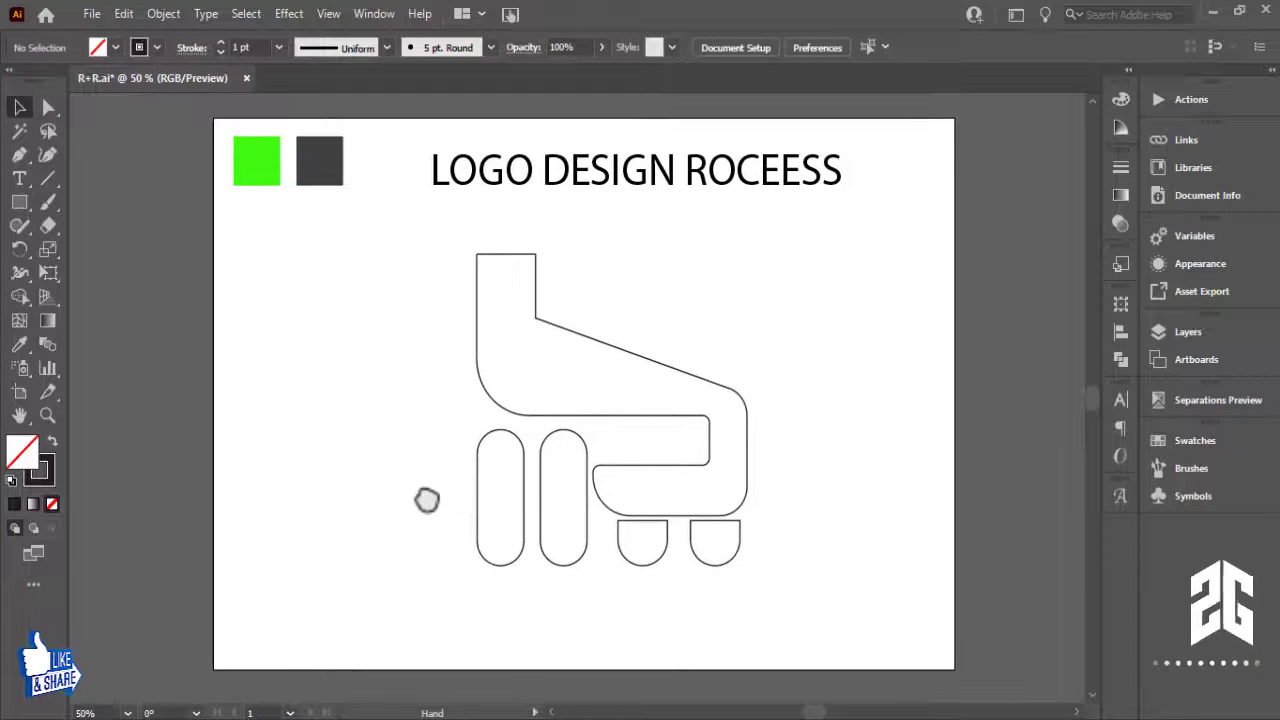
drag(823, 600, 823, 601)
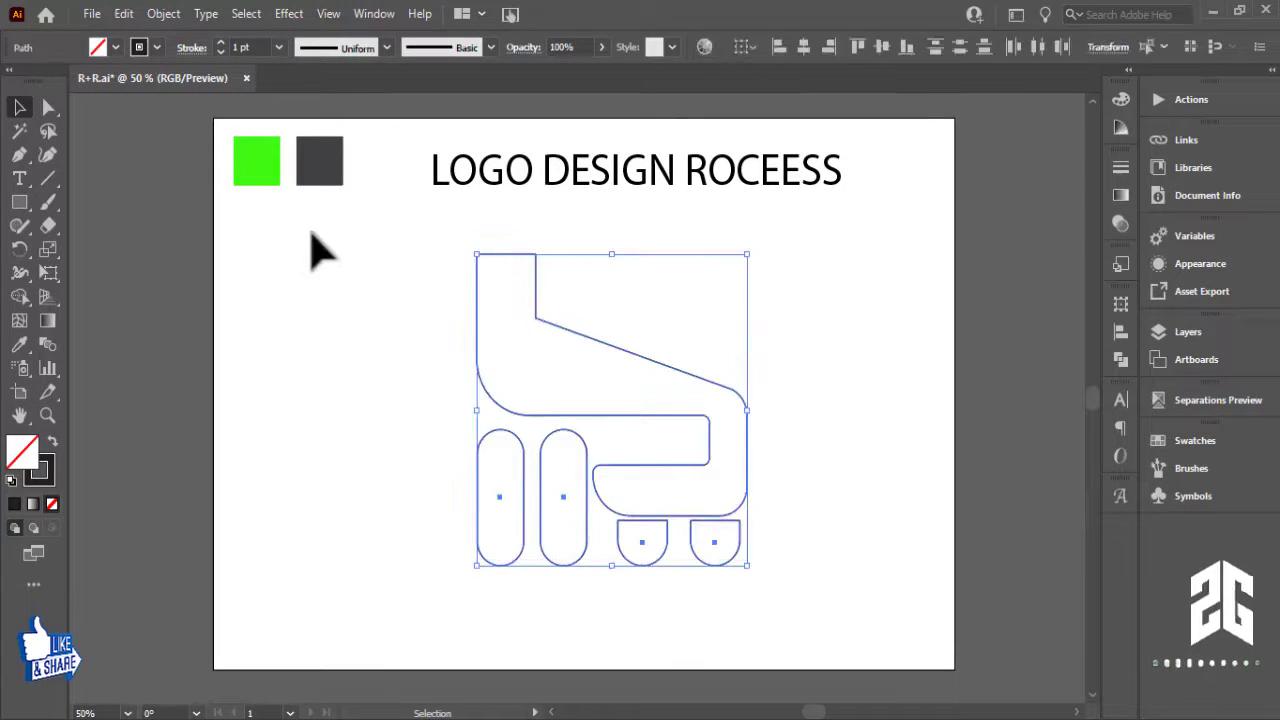
click(19, 344)
click(320, 158)
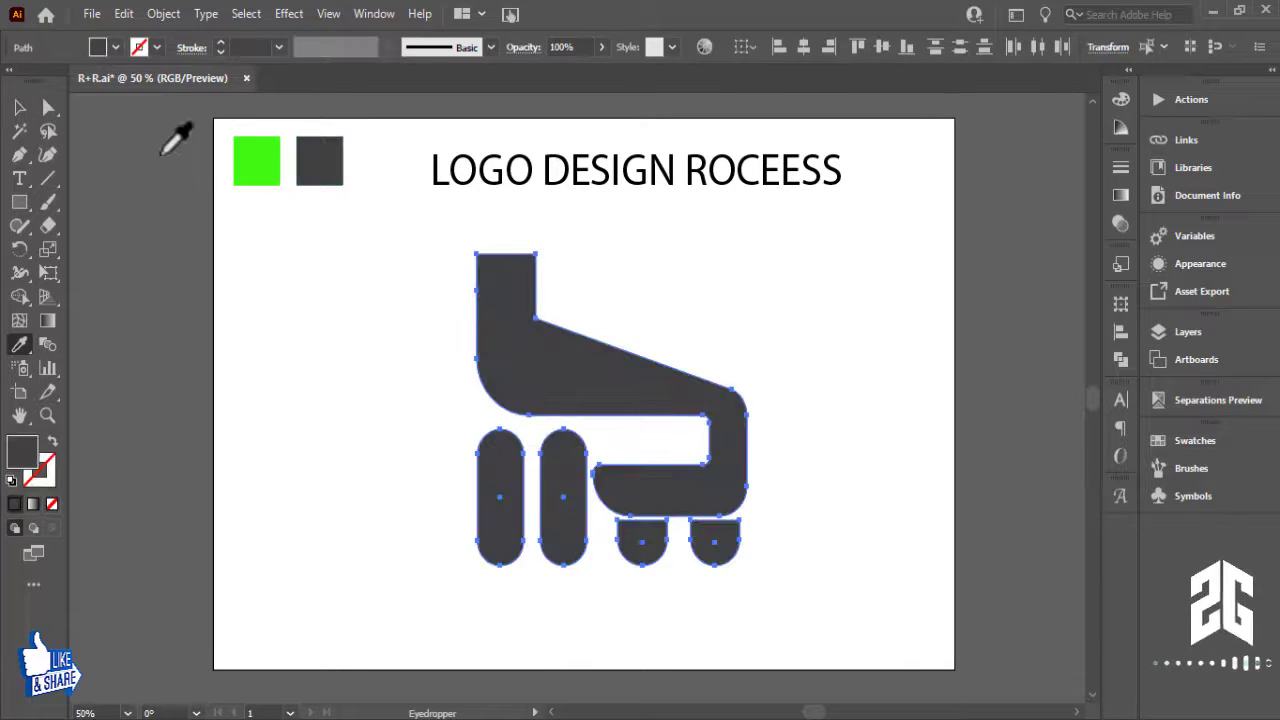
click(20, 107)
click(406, 398)
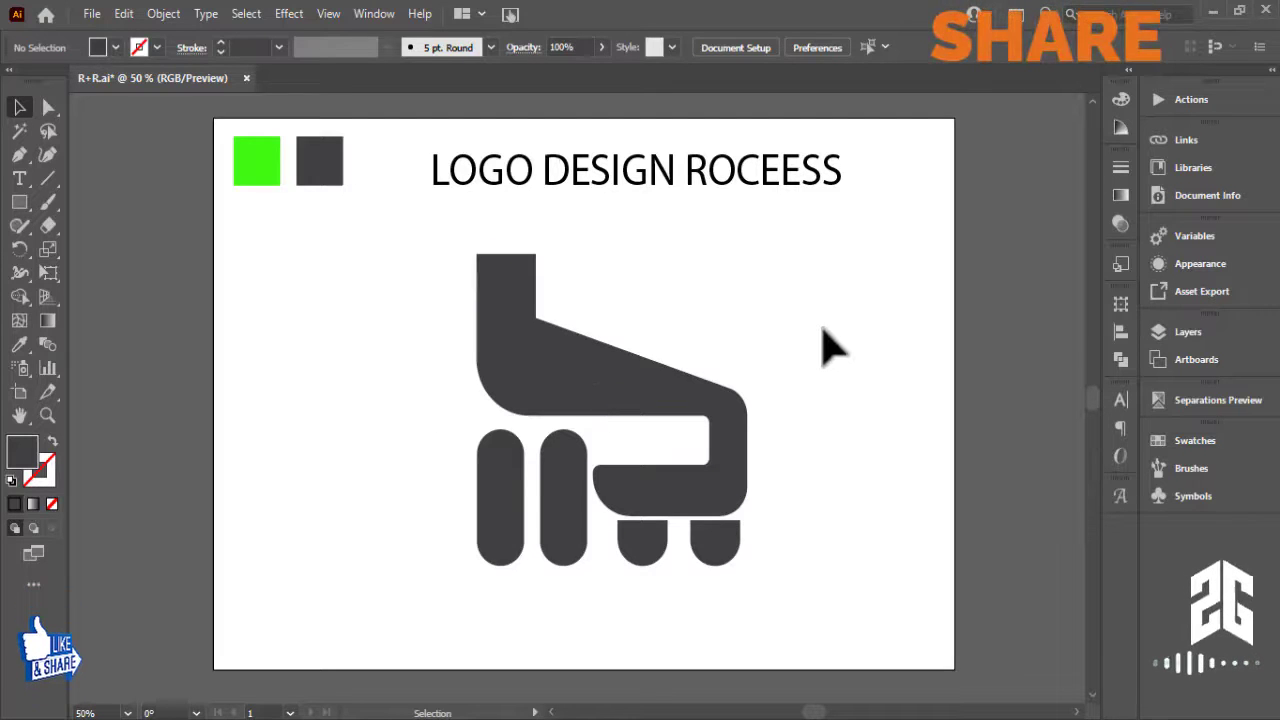
Step: Draw a circle about 134 px in diameter in the empty area left of the logo and move it fully onto the artboard
drag(14, 201, 89, 252)
drag(266, 318, 325, 376)
click(19, 107)
click(175, 195)
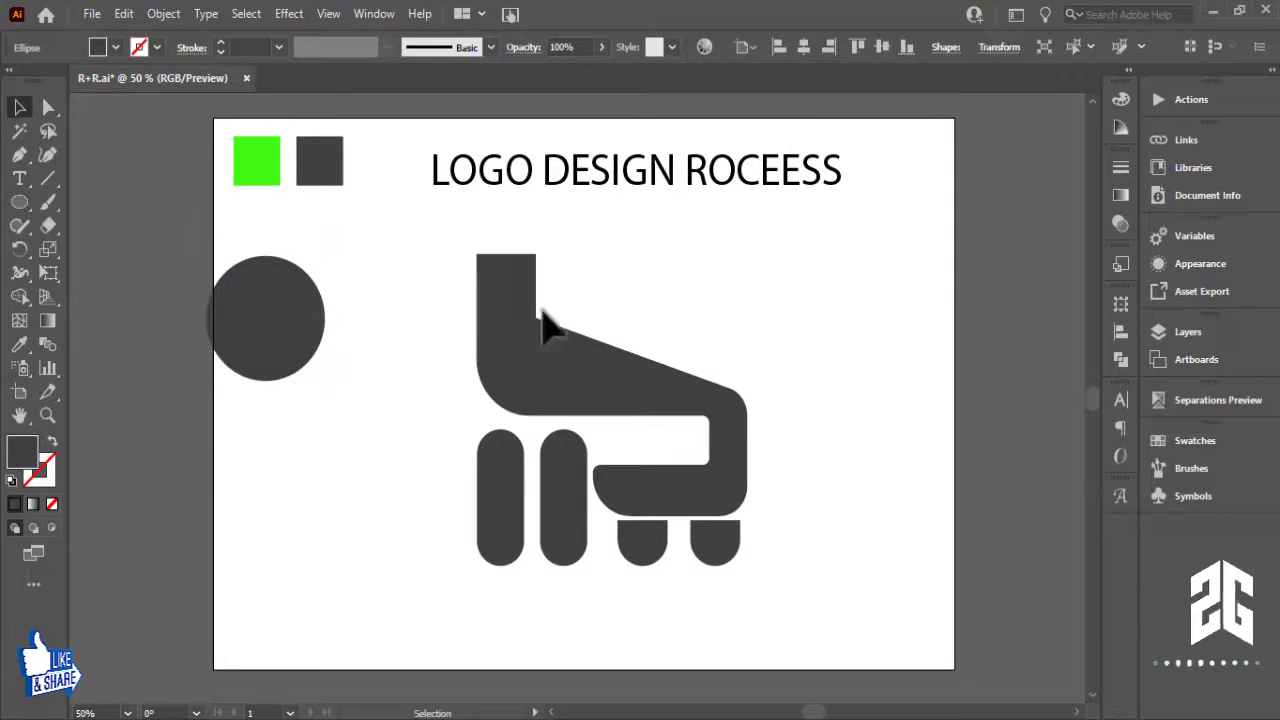
key(ctrl+plus)
drag(722, 381, 1094, 421)
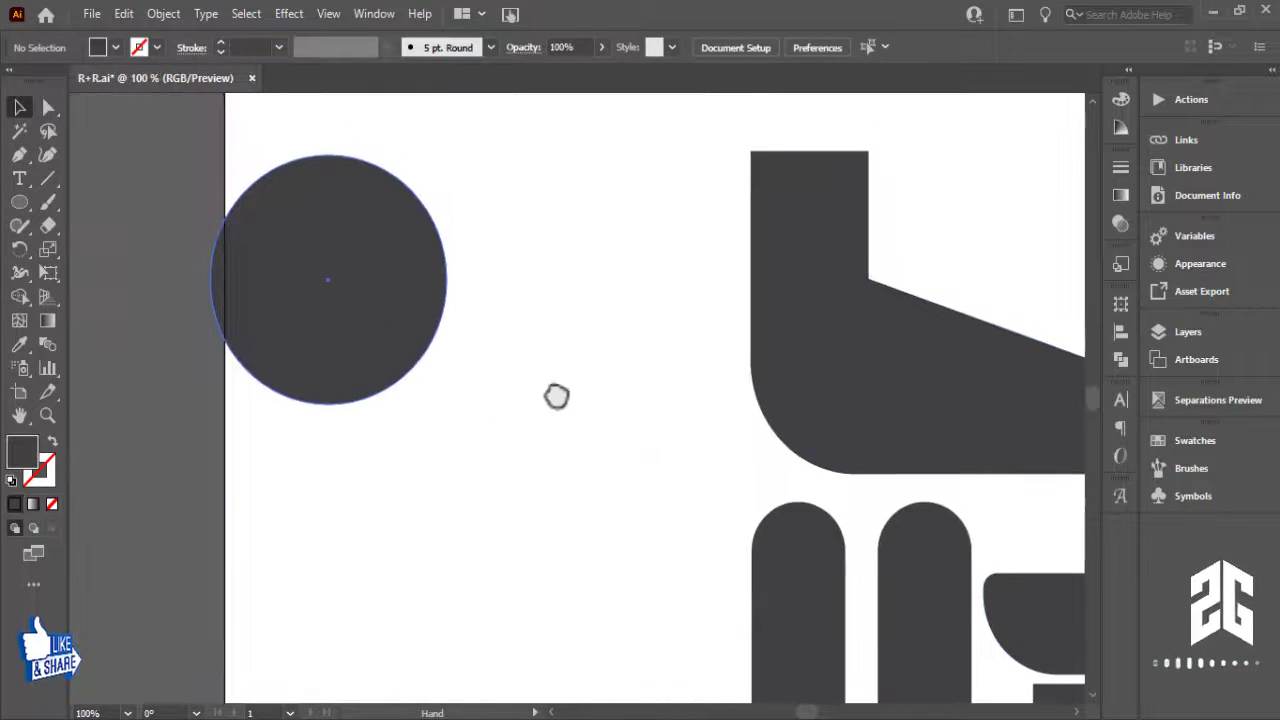
drag(352, 363, 386, 443)
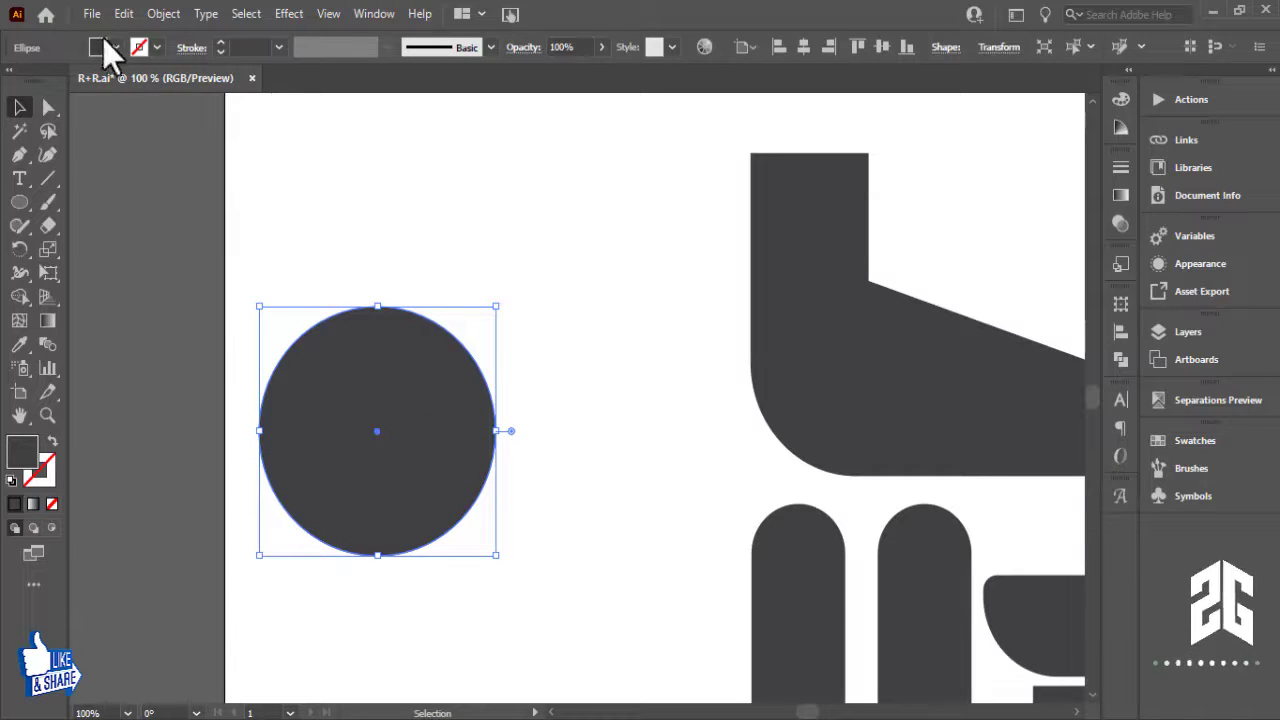
Step: Give the circle no fill and a black 1 pt stroke
click(113, 47)
click(13, 81)
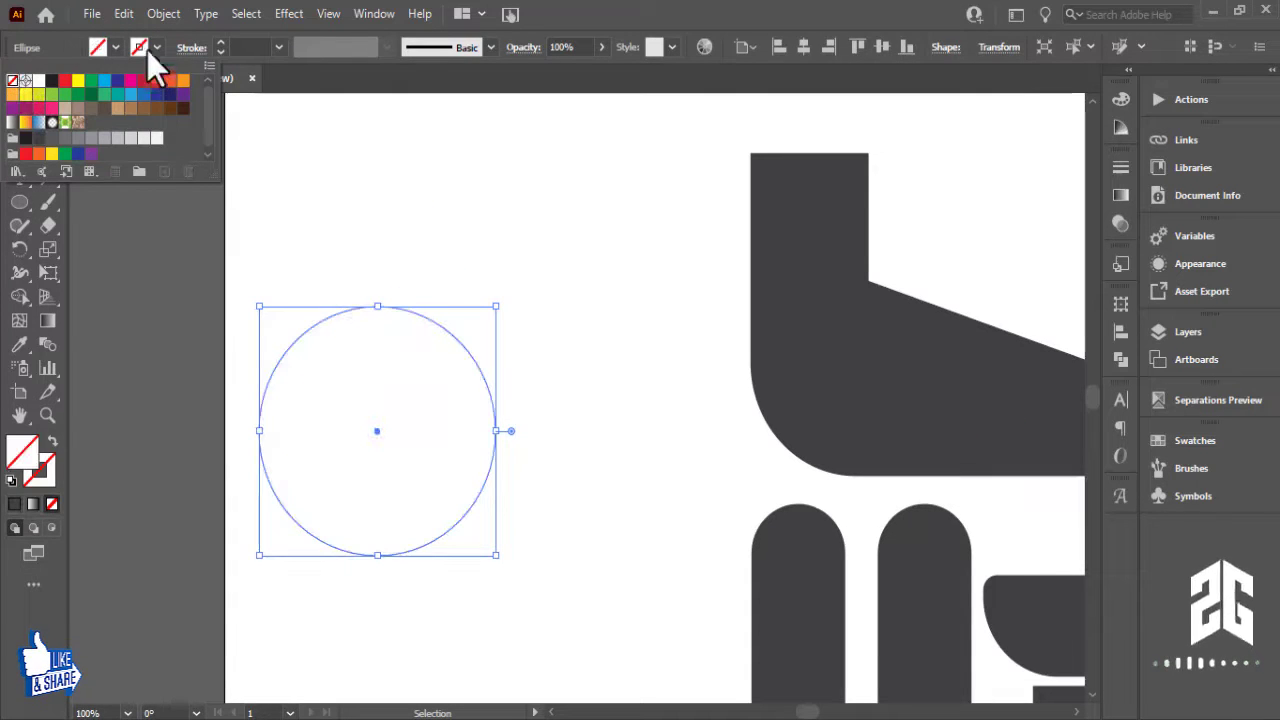
click(150, 48)
click(52, 80)
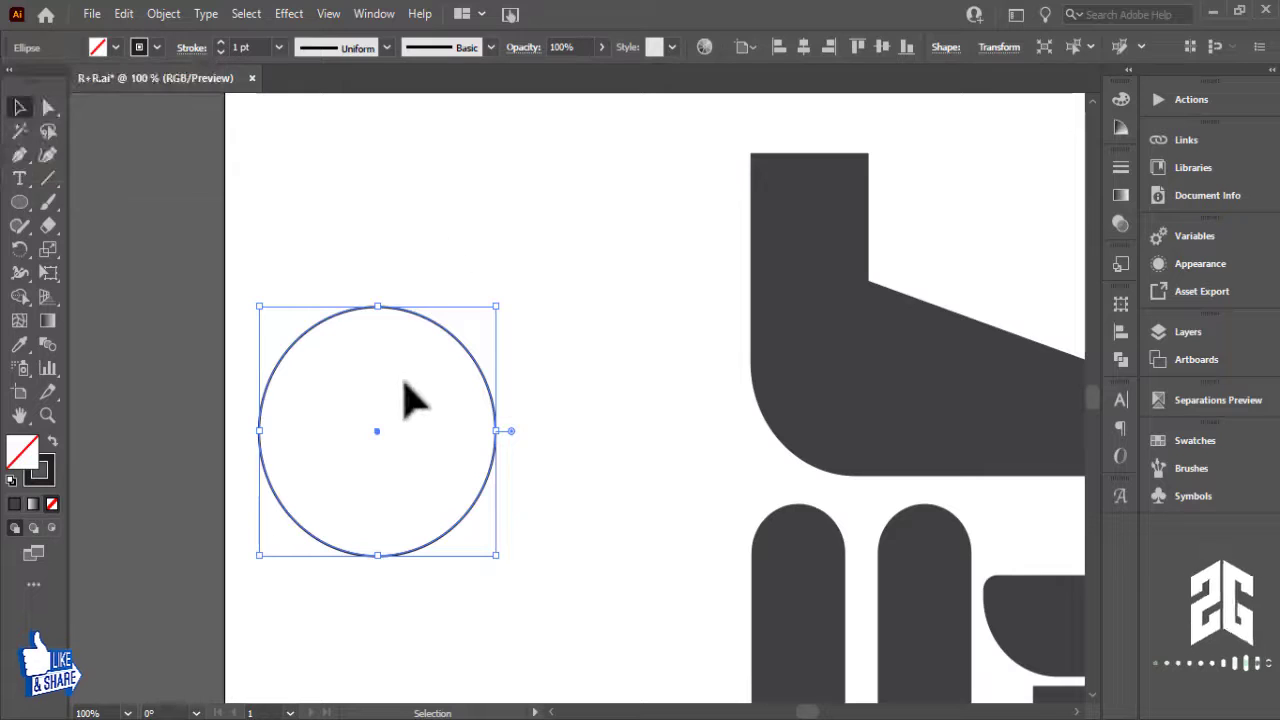
Step: Duplicate the circle to the right so the two overlap by nearly half, and select both circles
drag(377, 431, 505, 427)
drag(355, 258, 580, 445)
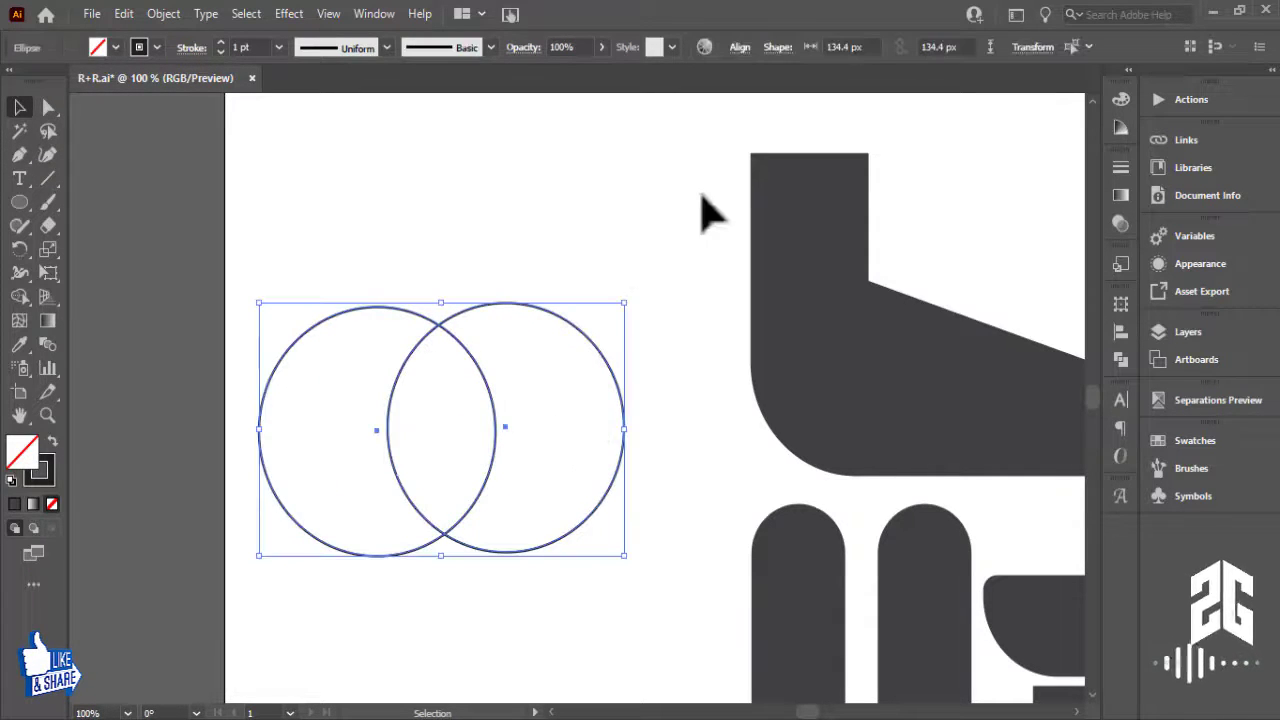
Step: Align the two overlapping circles to each other on their vertical centres and keep both selected
click(1116, 332)
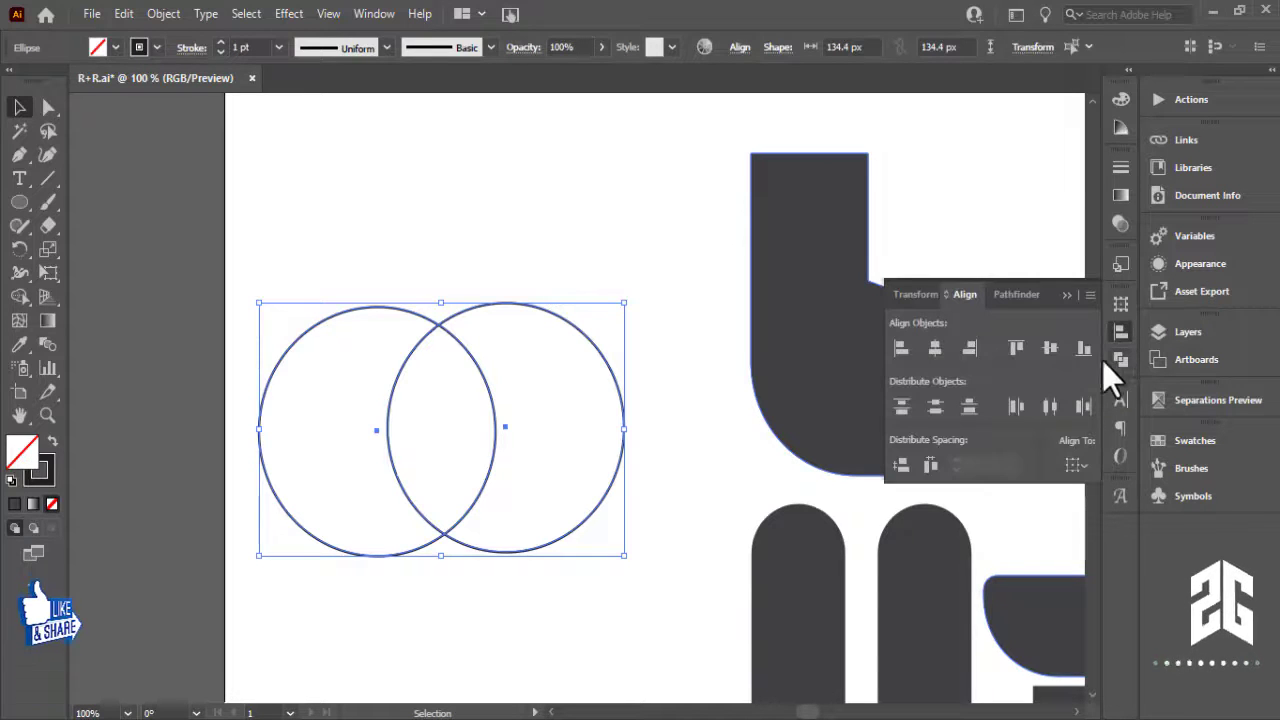
click(1047, 350)
click(666, 194)
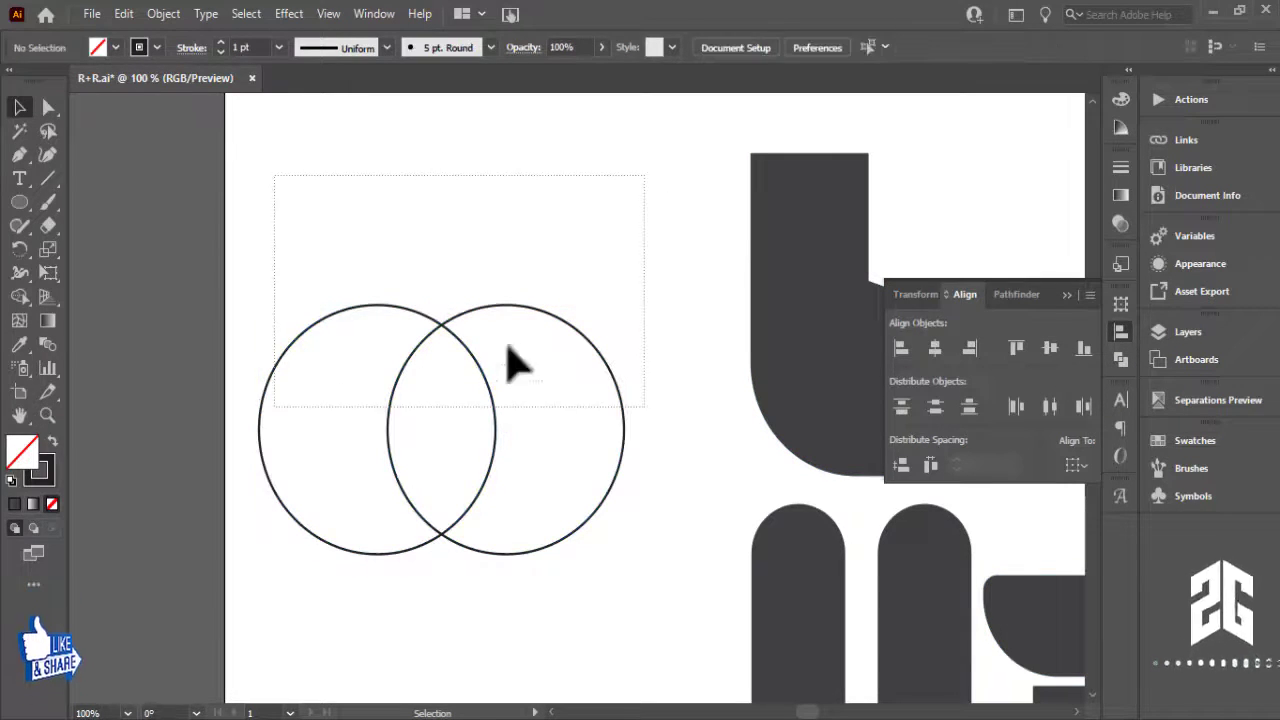
drag(508, 346, 512, 350)
click(1066, 295)
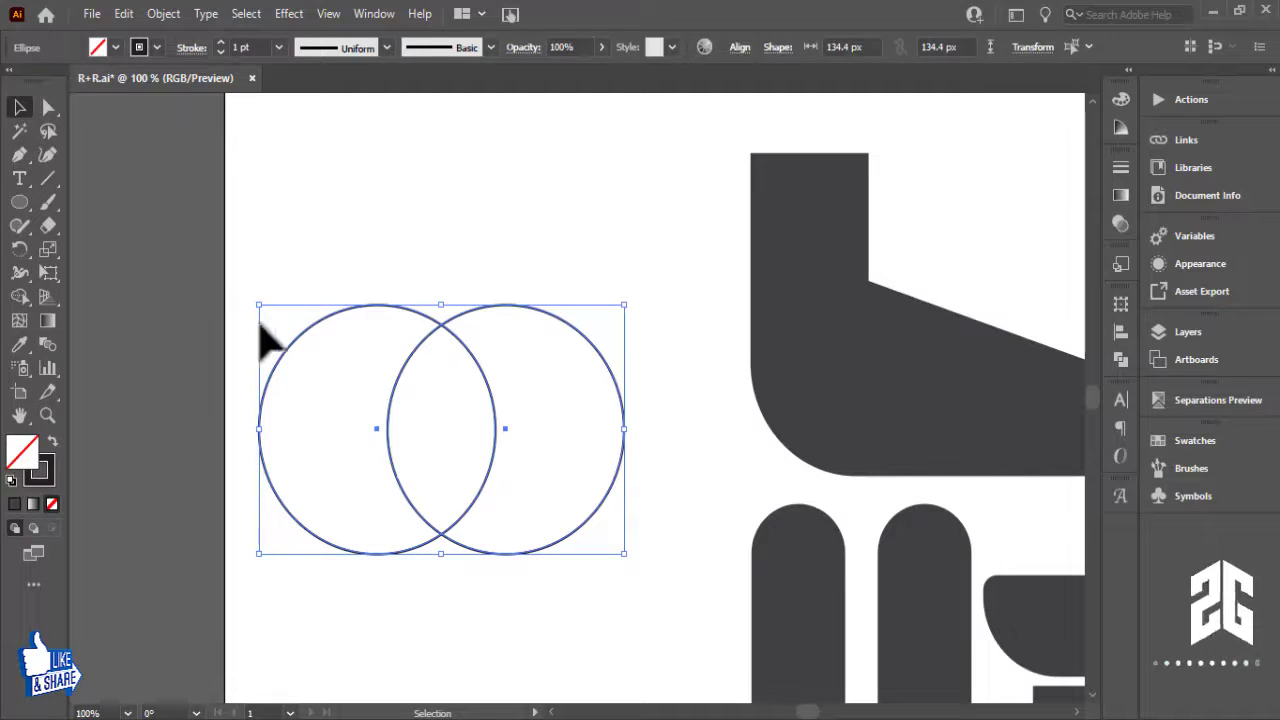
Step: Remove the two outer crescents with the Shape Builder, keeping only the leaf-shaped overlap of the circles
click(20, 297)
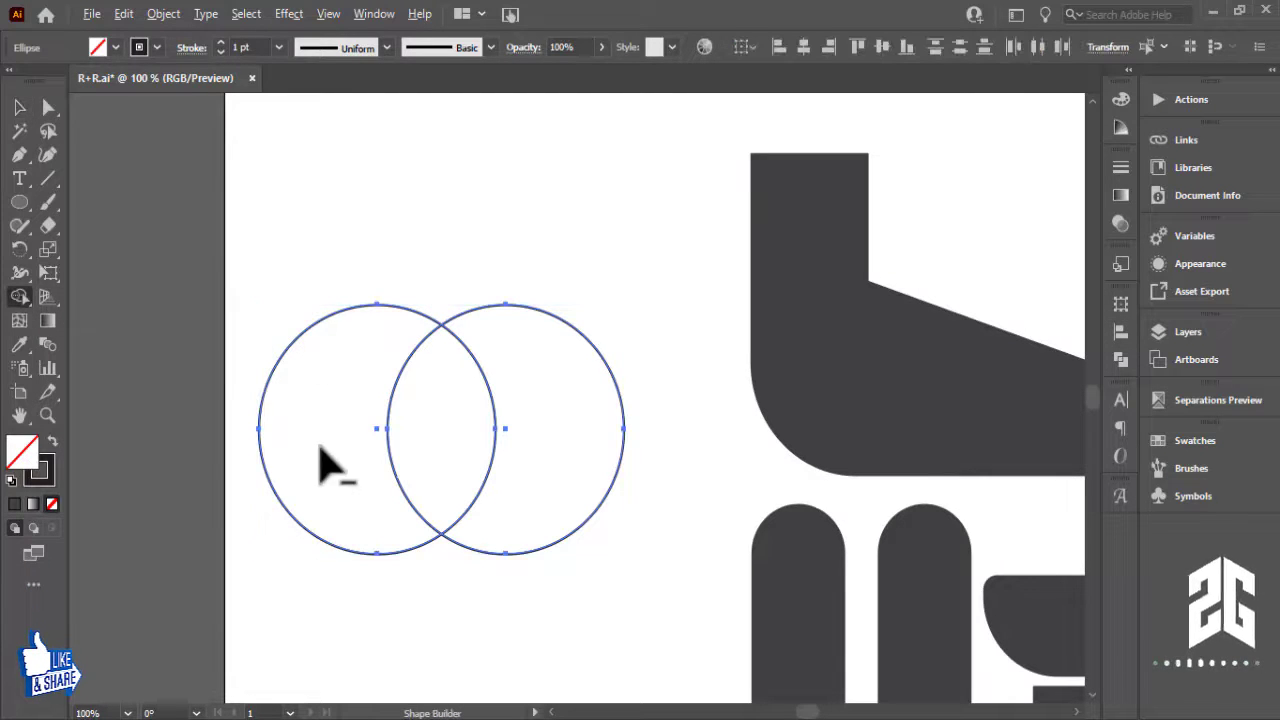
click(478, 347)
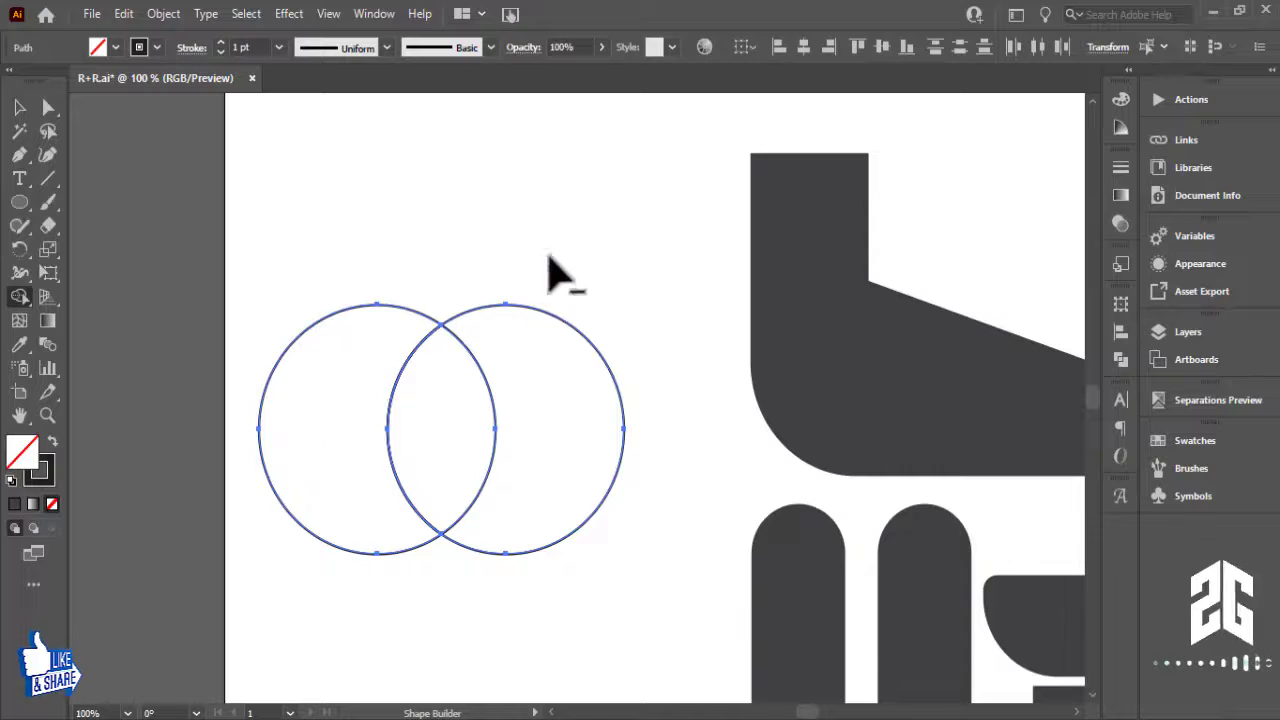
alt+click(323, 417)
drag(530, 255, 595, 410)
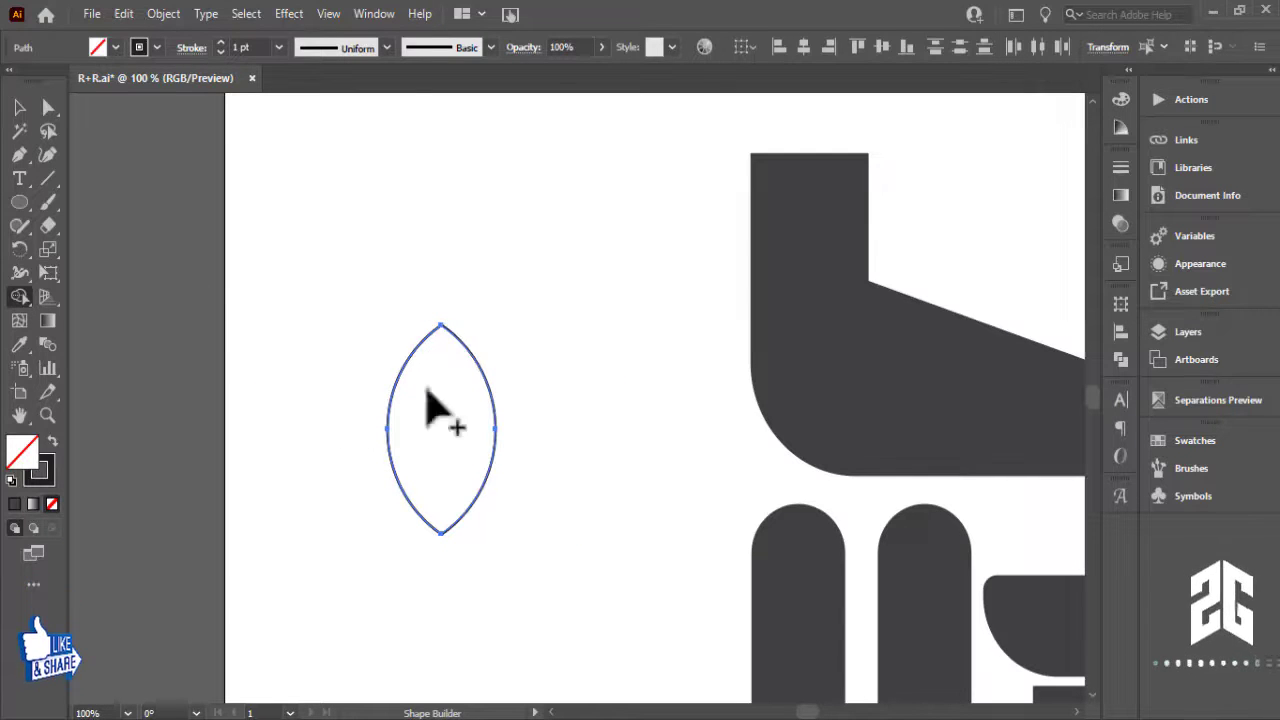
Step: Place a copy of the leaf outline higher on the artboard and delete the original leaf
click(20, 107)
click(511, 260)
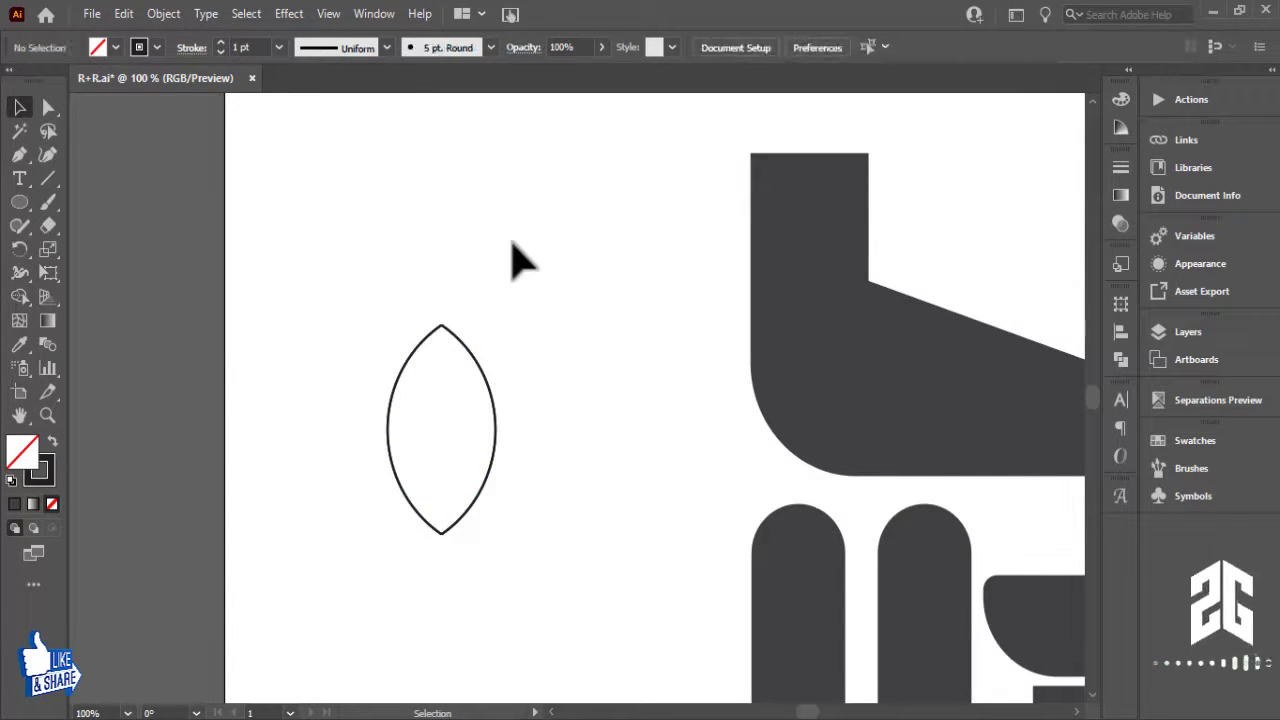
drag(494, 410, 533, 240)
click(496, 432)
key(Delete)
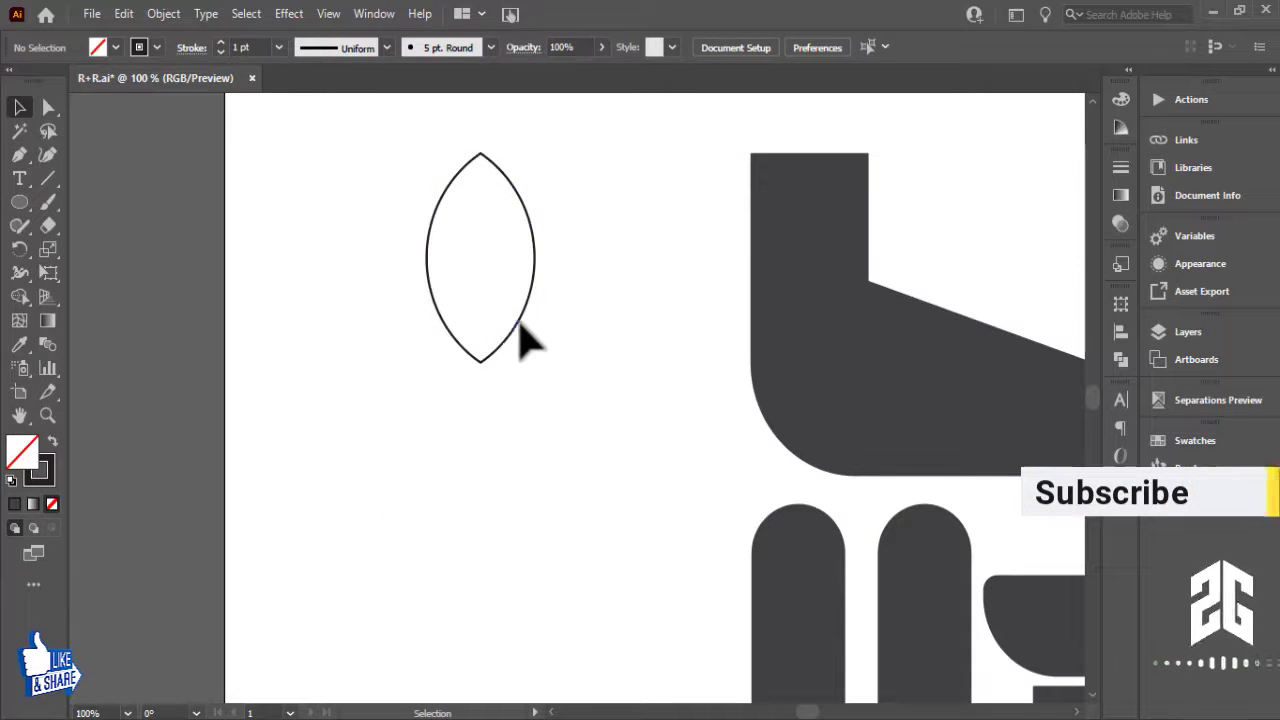
Step: Select the leaf outline, copy it and paste the copy in place
click(519, 322)
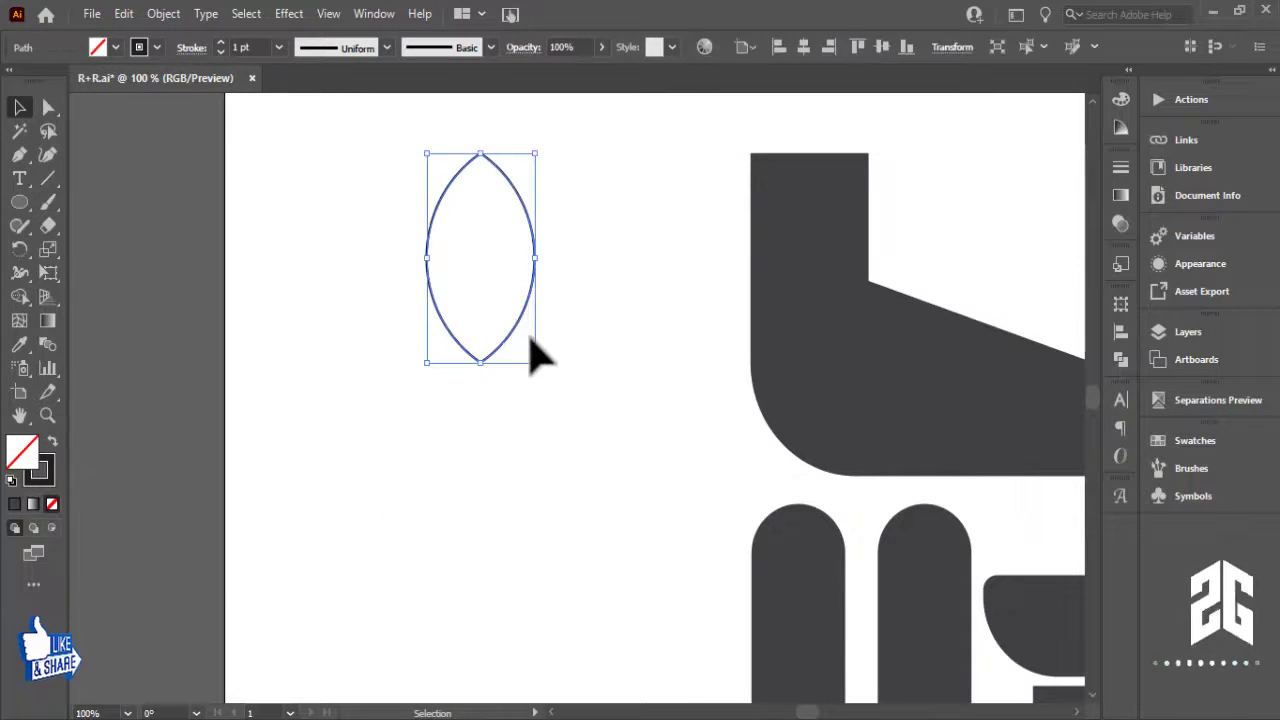
key(ctrl+equal)
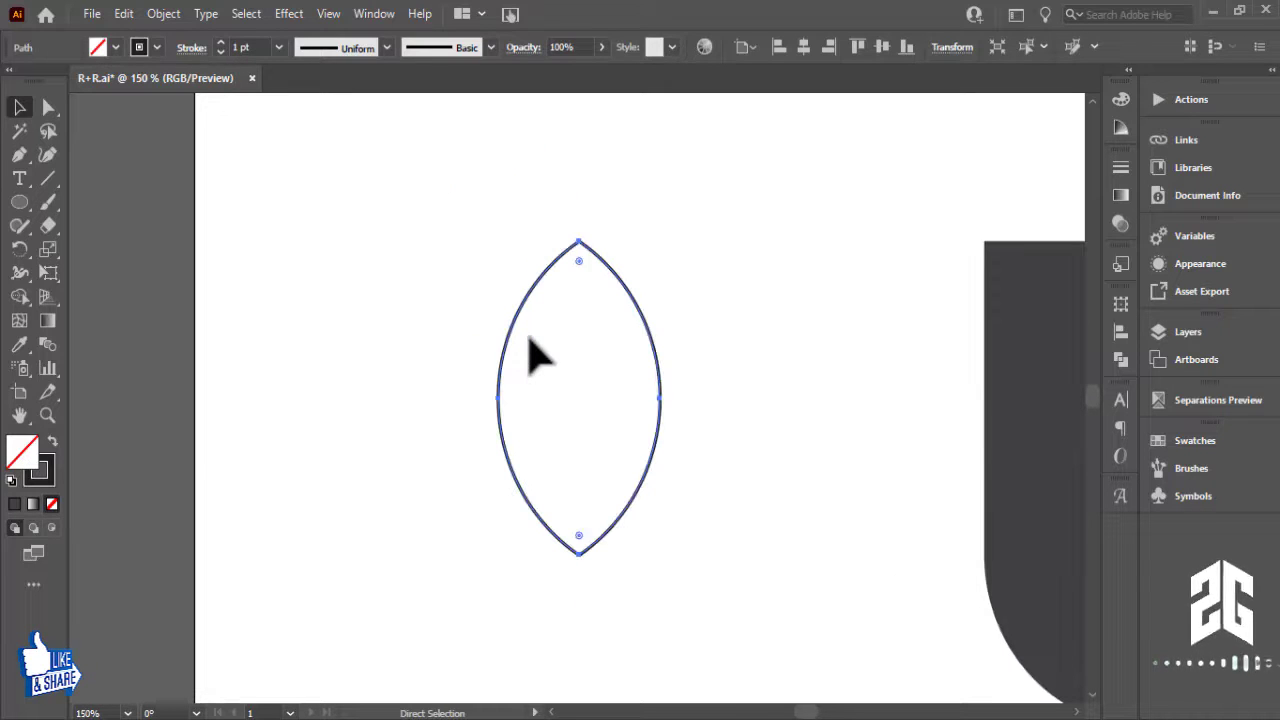
key(v)
key(ctrl+equal)
key(v)
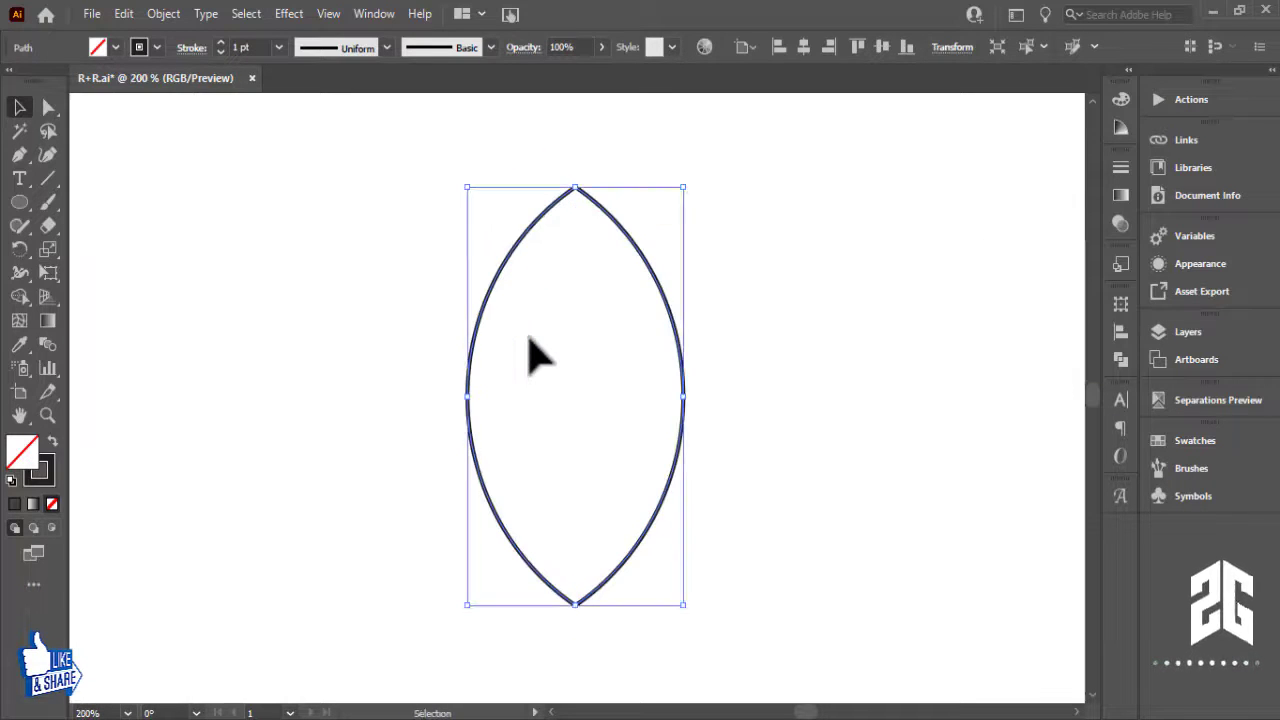
key(ctrl)
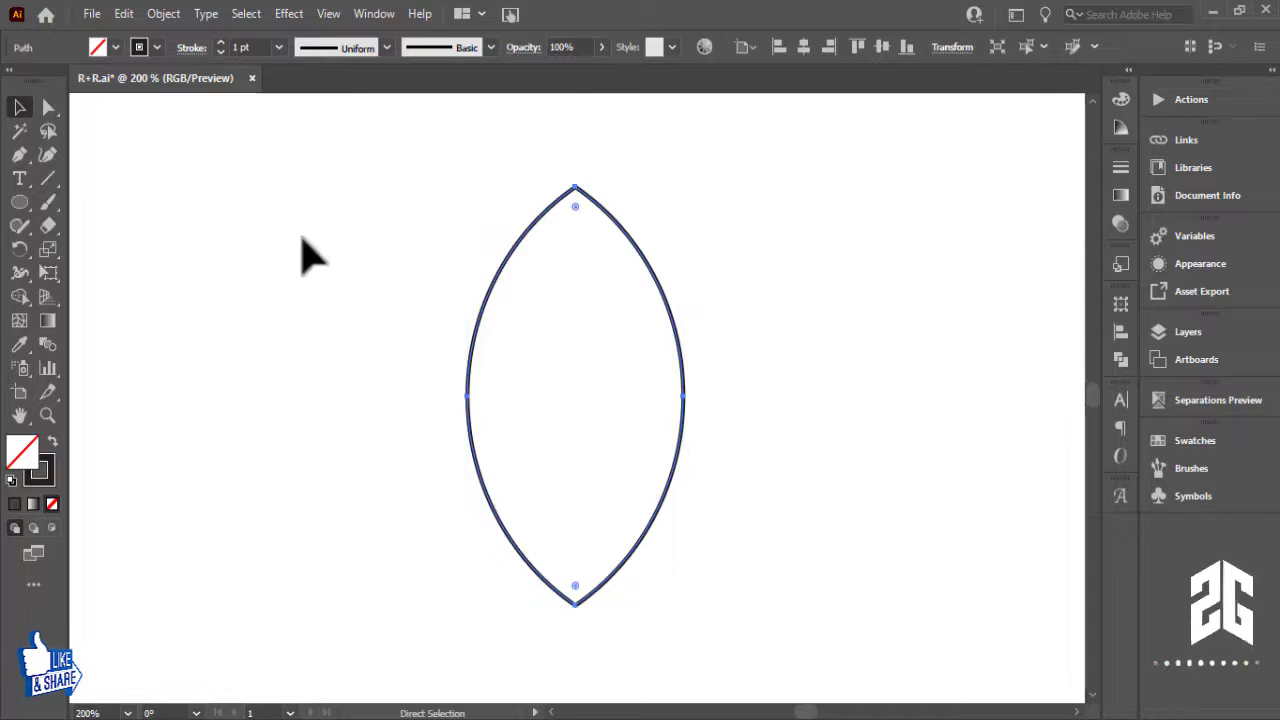
click(120, 11)
click(123, 13)
click(123, 13)
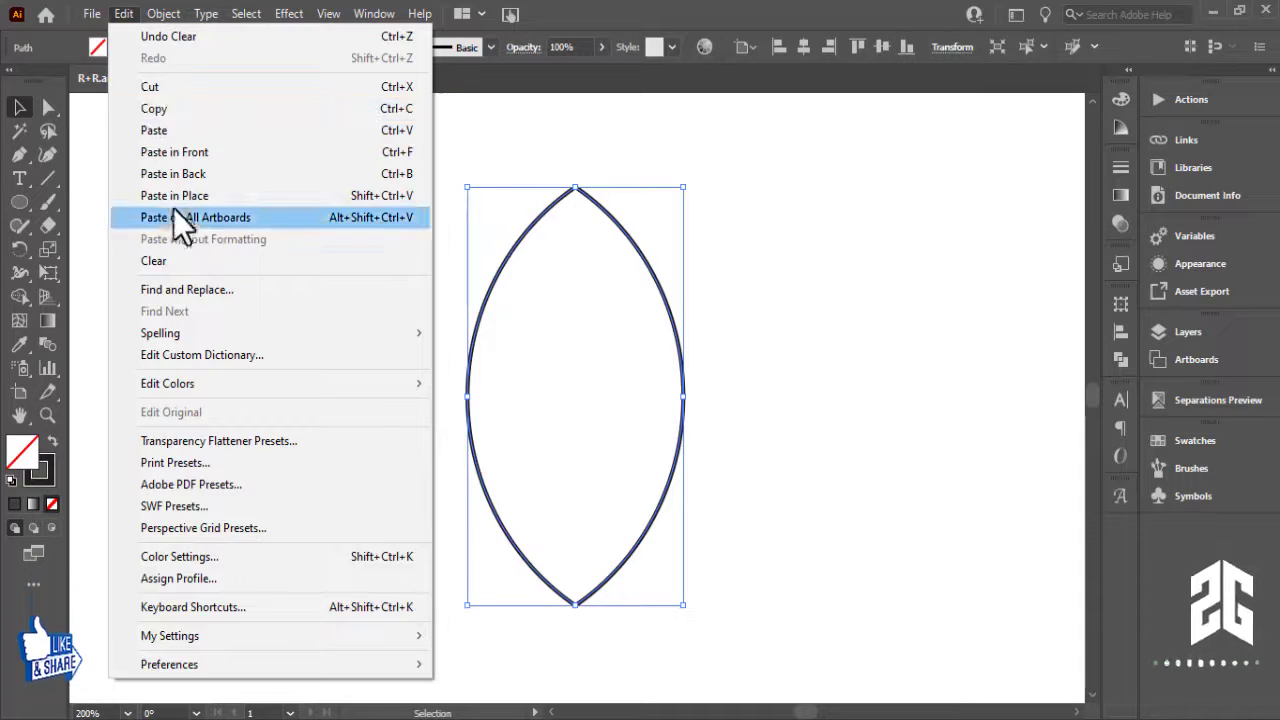
click(178, 195)
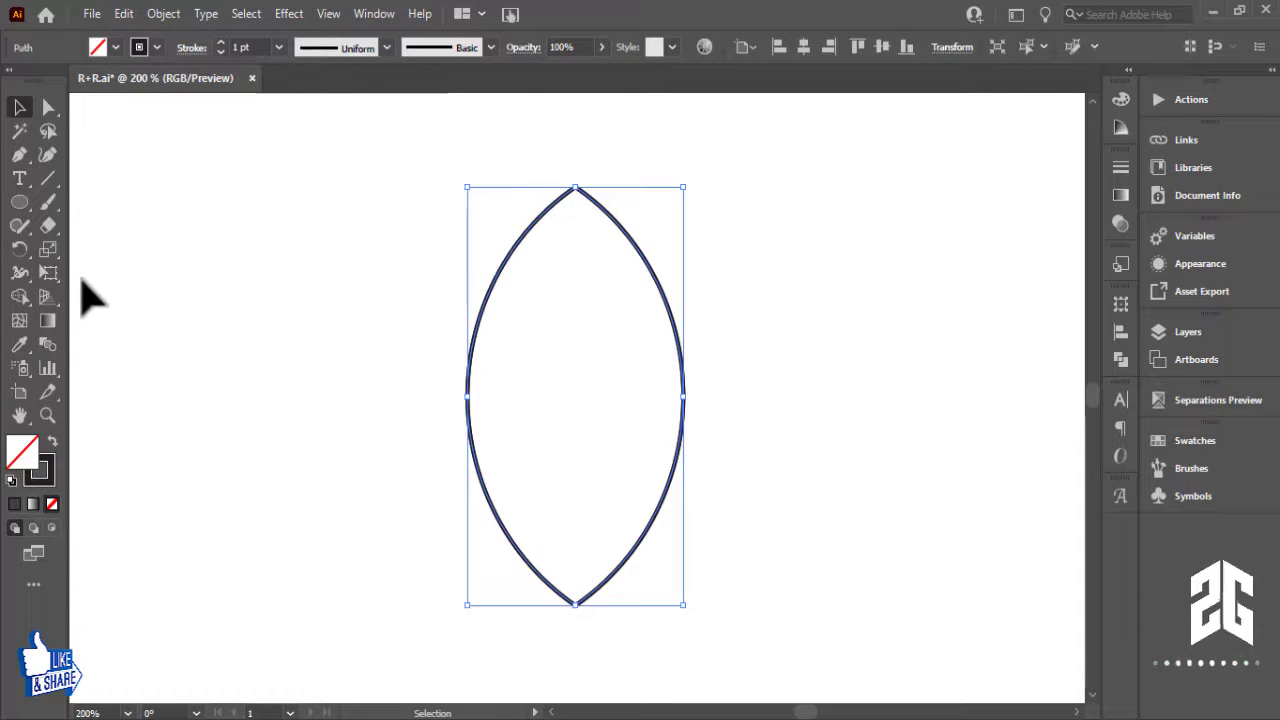
Step: Try rotating the pasted leaf counterclockwise about its lower tip, and undo the rotation
click(18, 250)
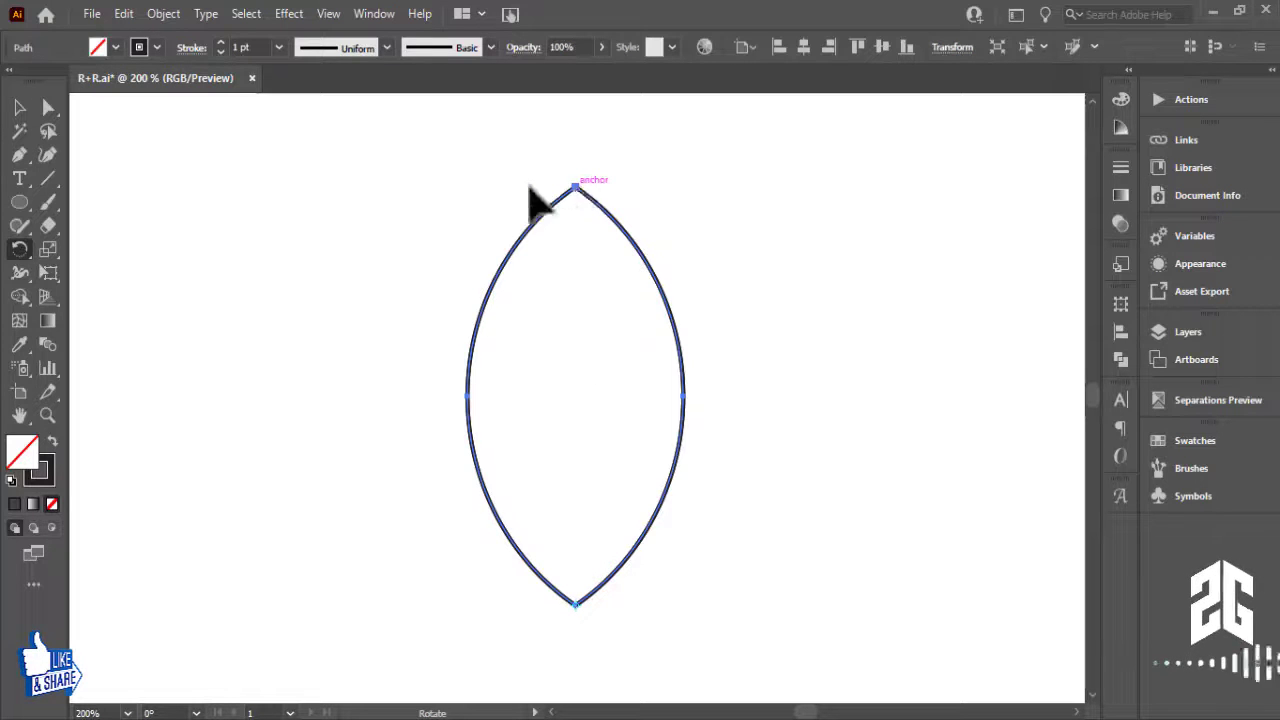
drag(530, 188, 115, 615)
drag(120, 660, 122, 661)
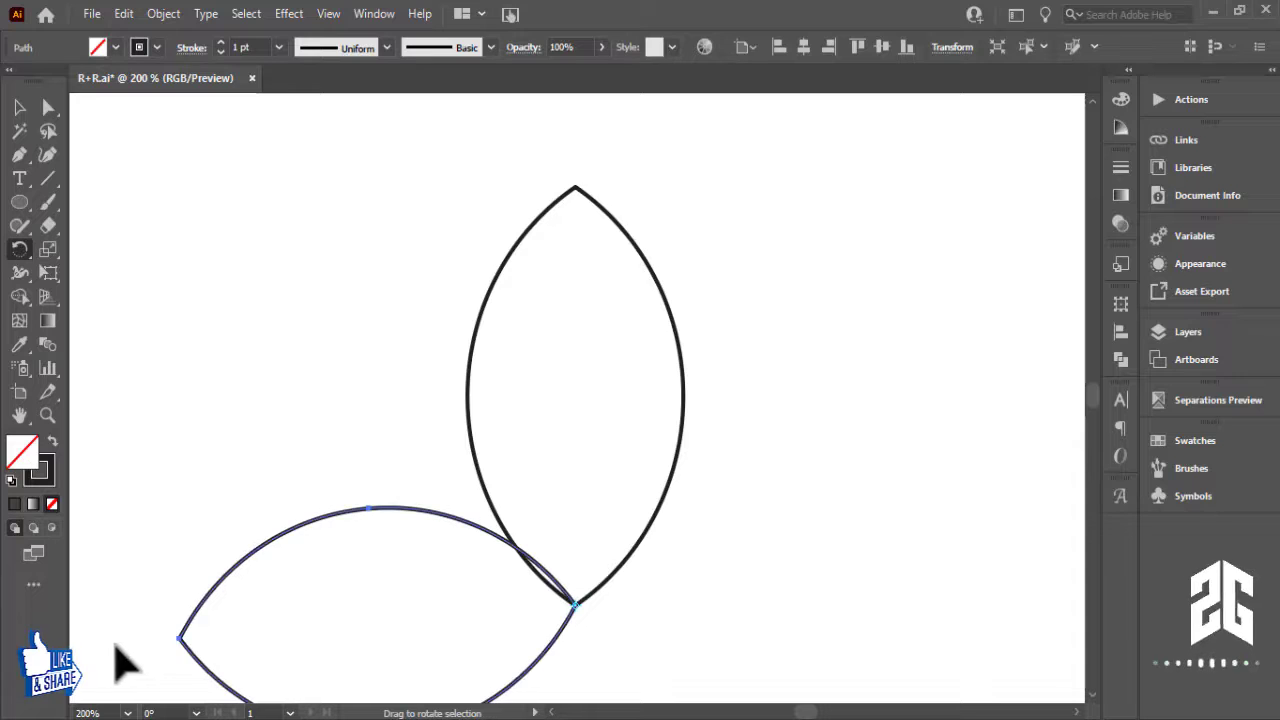
key(ctrl+z)
Step: Rotate the pasted leaf counterclockwise around a point just below its lower tip until it lies almost horizontal beside the upright leaf
drag(797, 553, 855, 513)
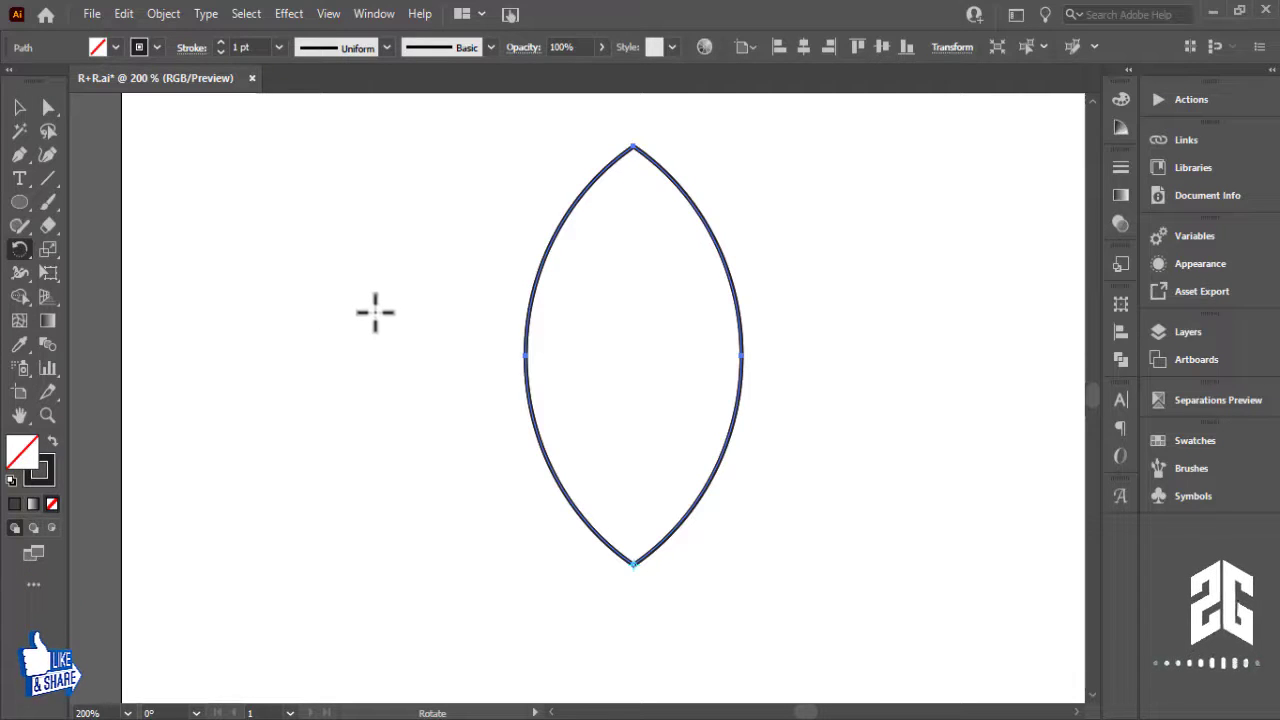
click(634, 586)
drag(640, 160, 130, 530)
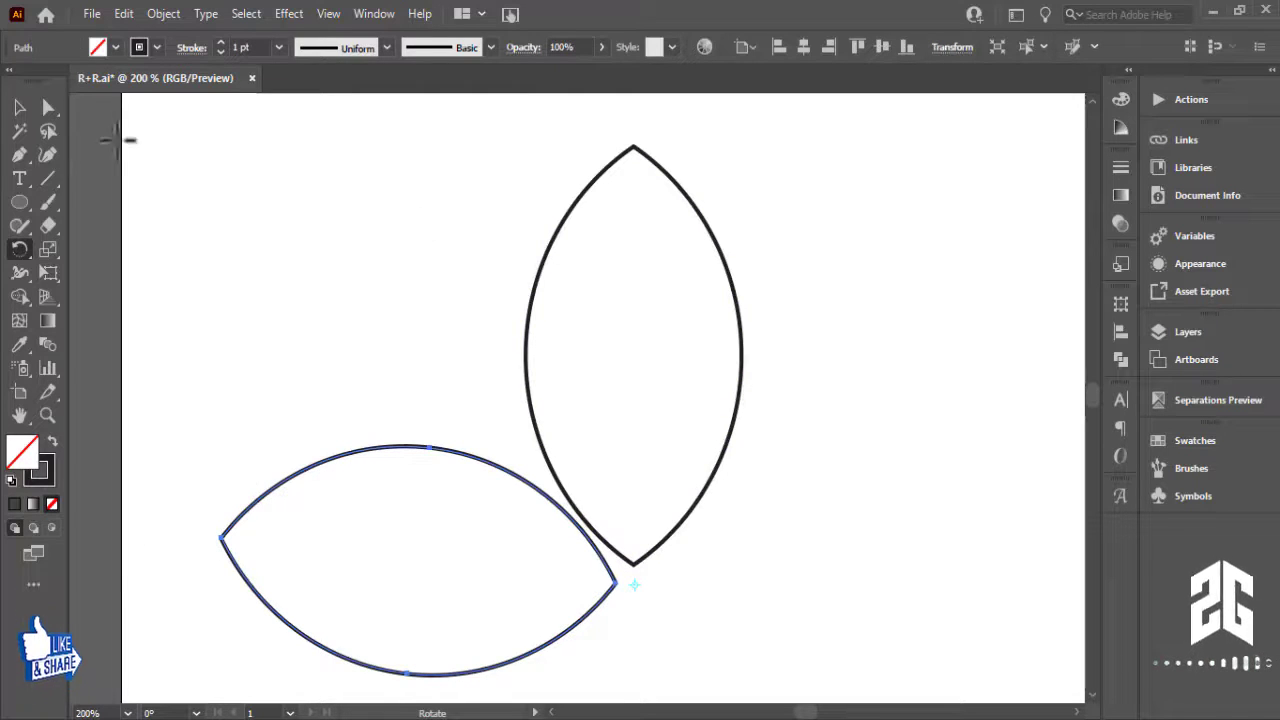
click(19, 107)
click(334, 440)
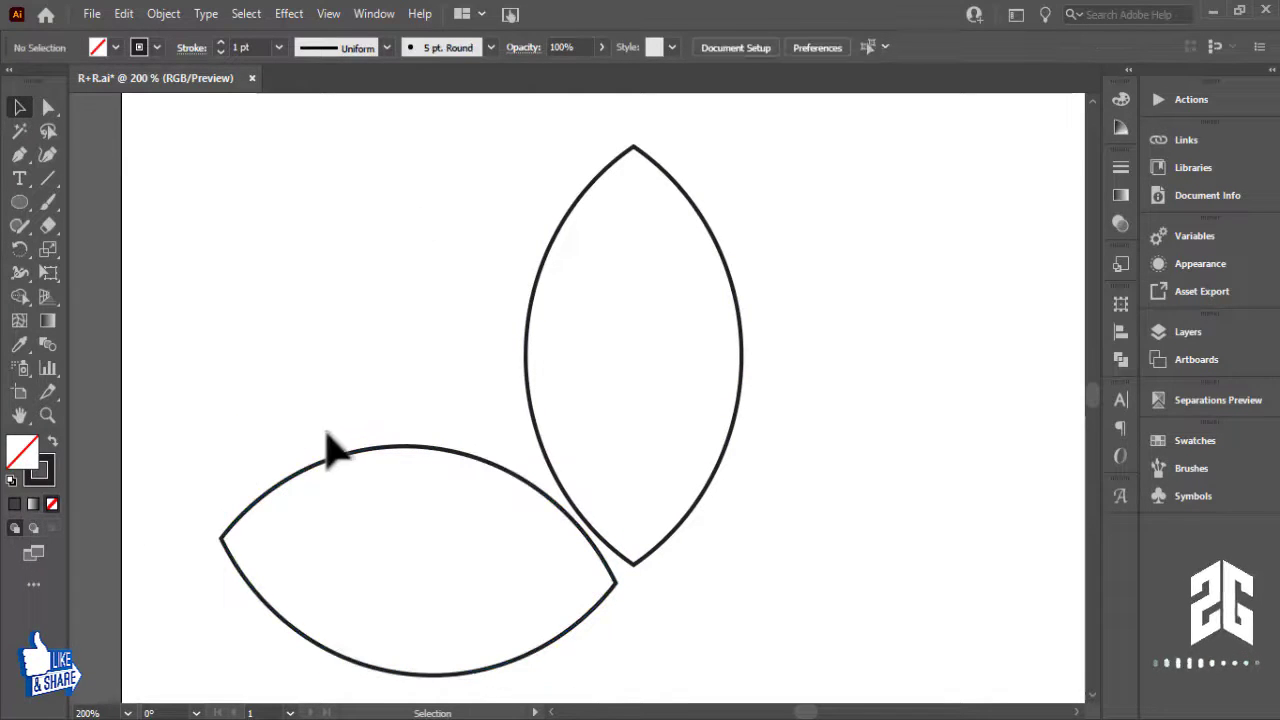
click(316, 468)
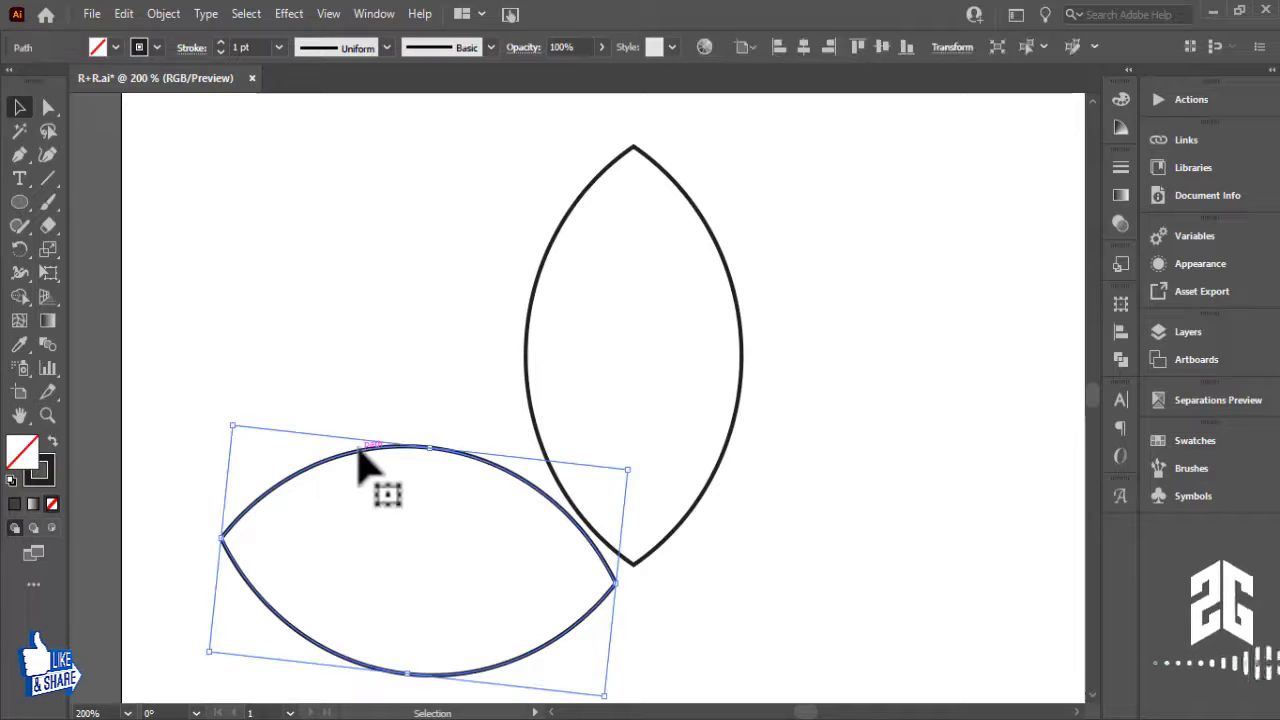
right_click(358, 448)
mouse_move(517, 597)
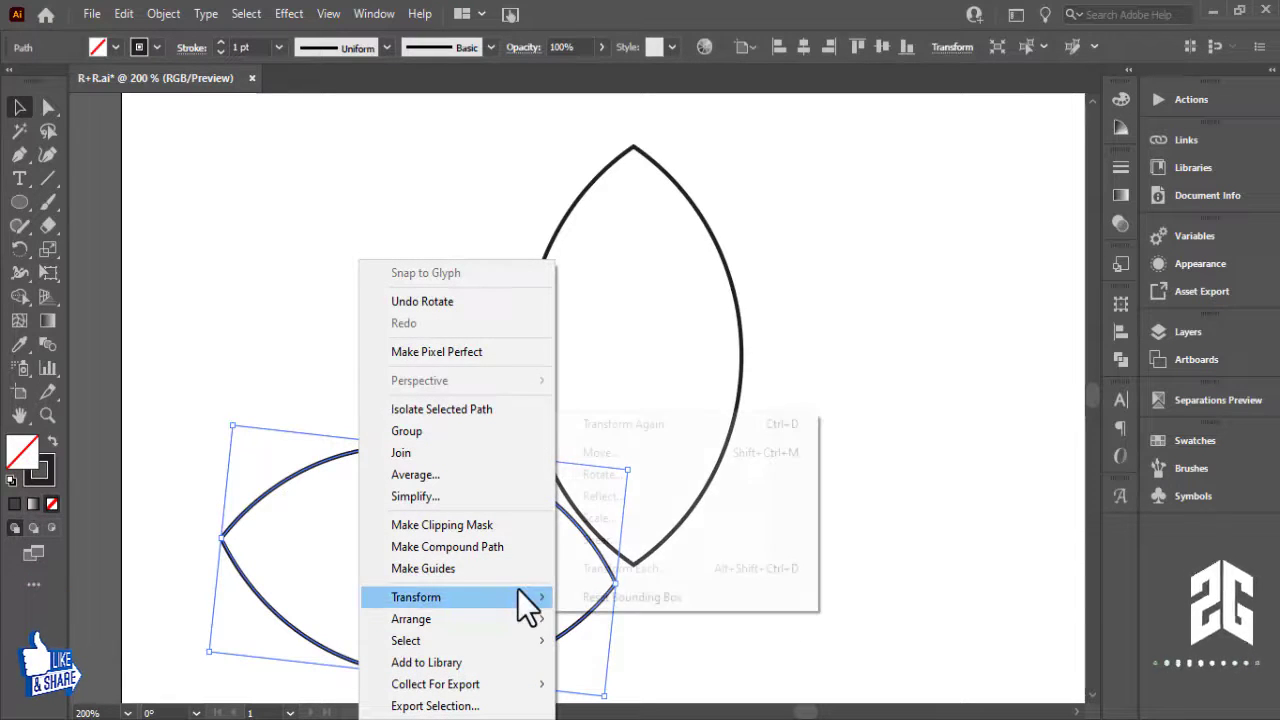
click(635, 497)
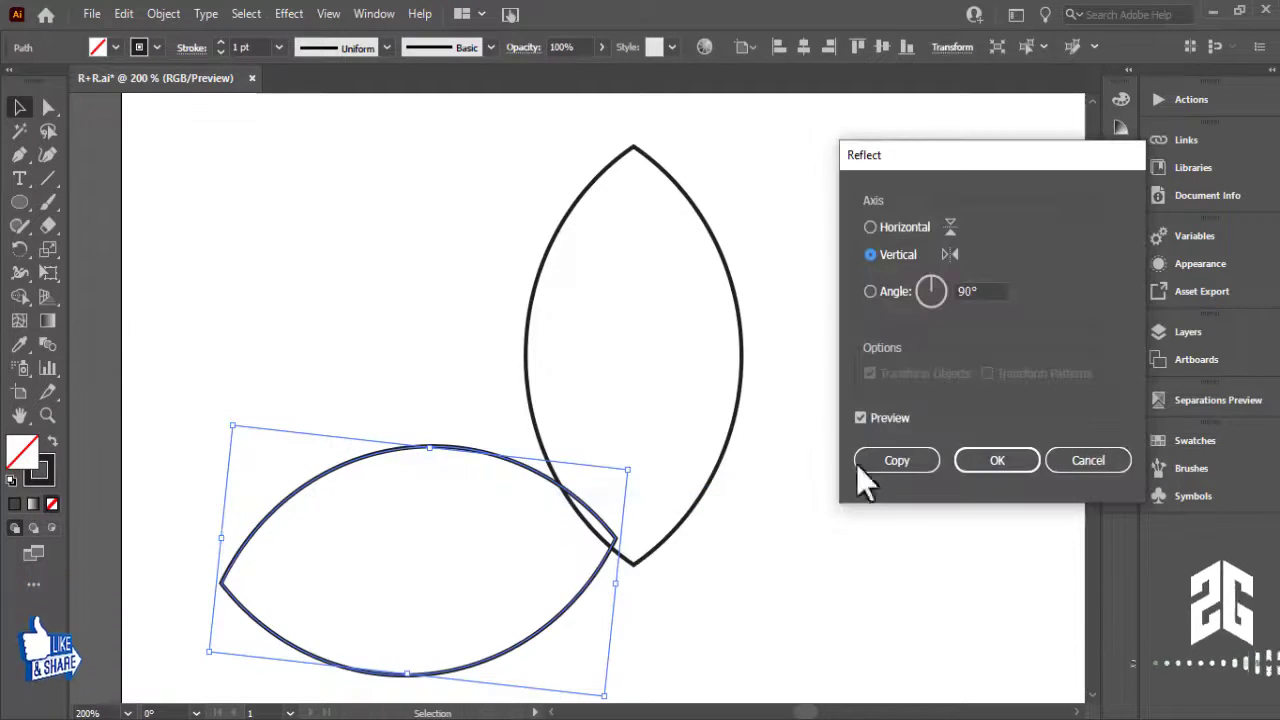
click(902, 229)
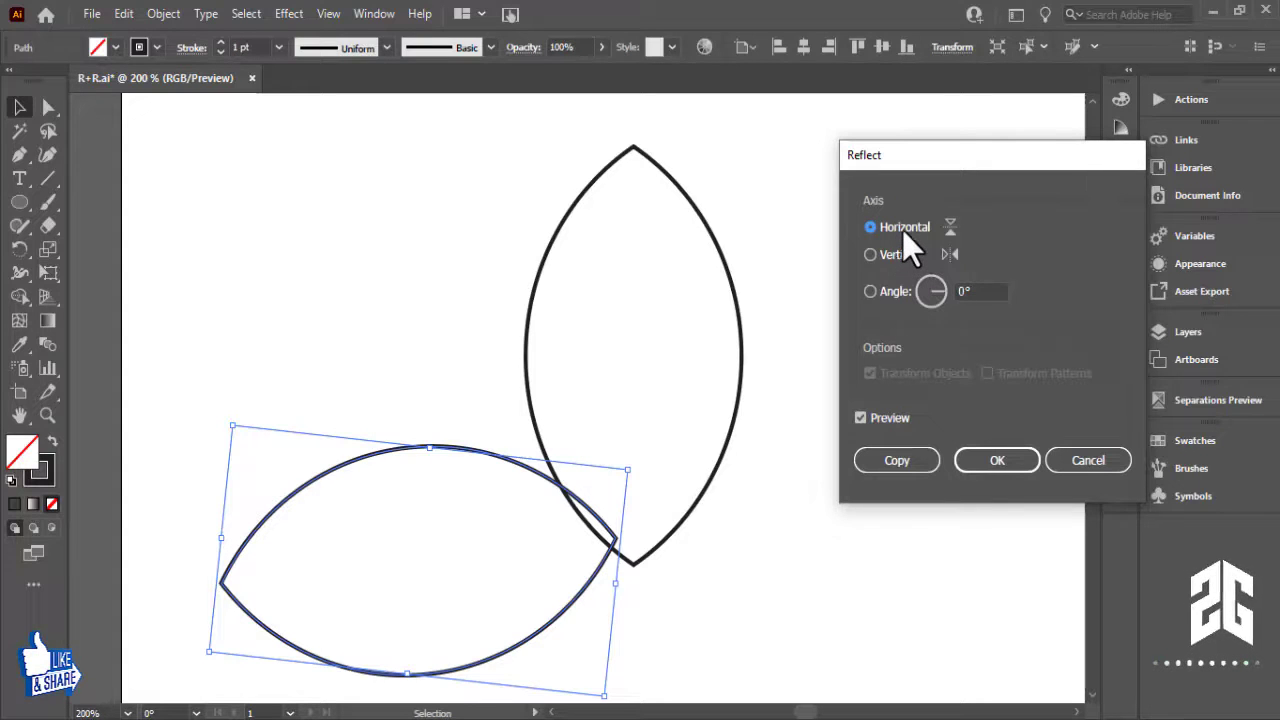
click(884, 256)
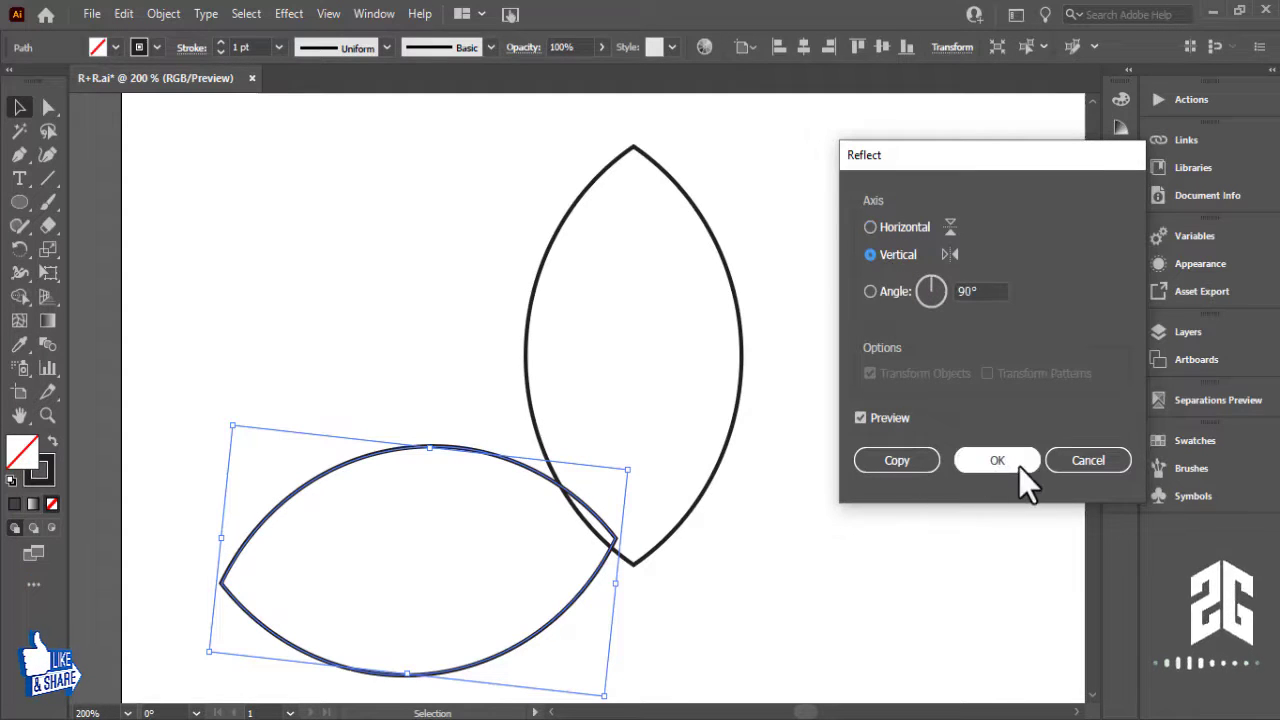
click(1078, 462)
click(880, 523)
Step: Duplicate the tilted leaf to the right, setting its inner tip just below the upright leaf's lower tip
drag(880, 523, 840, 383)
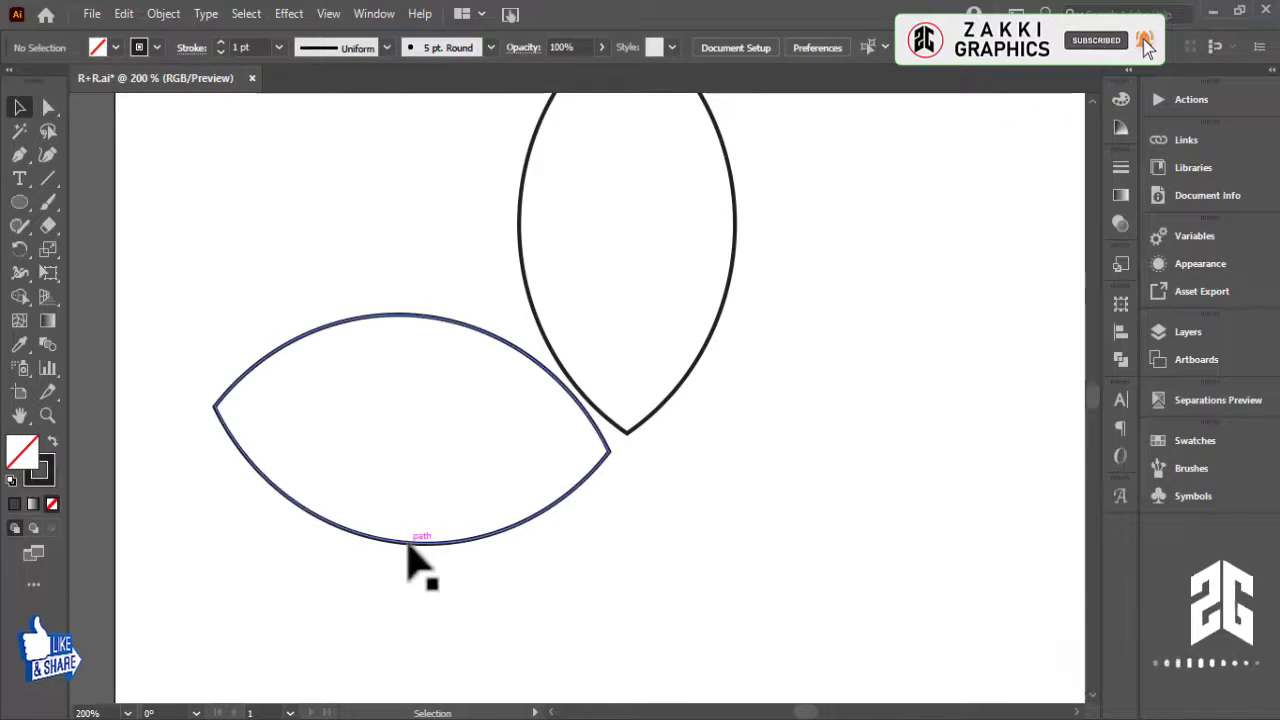
drag(410, 541, 760, 540)
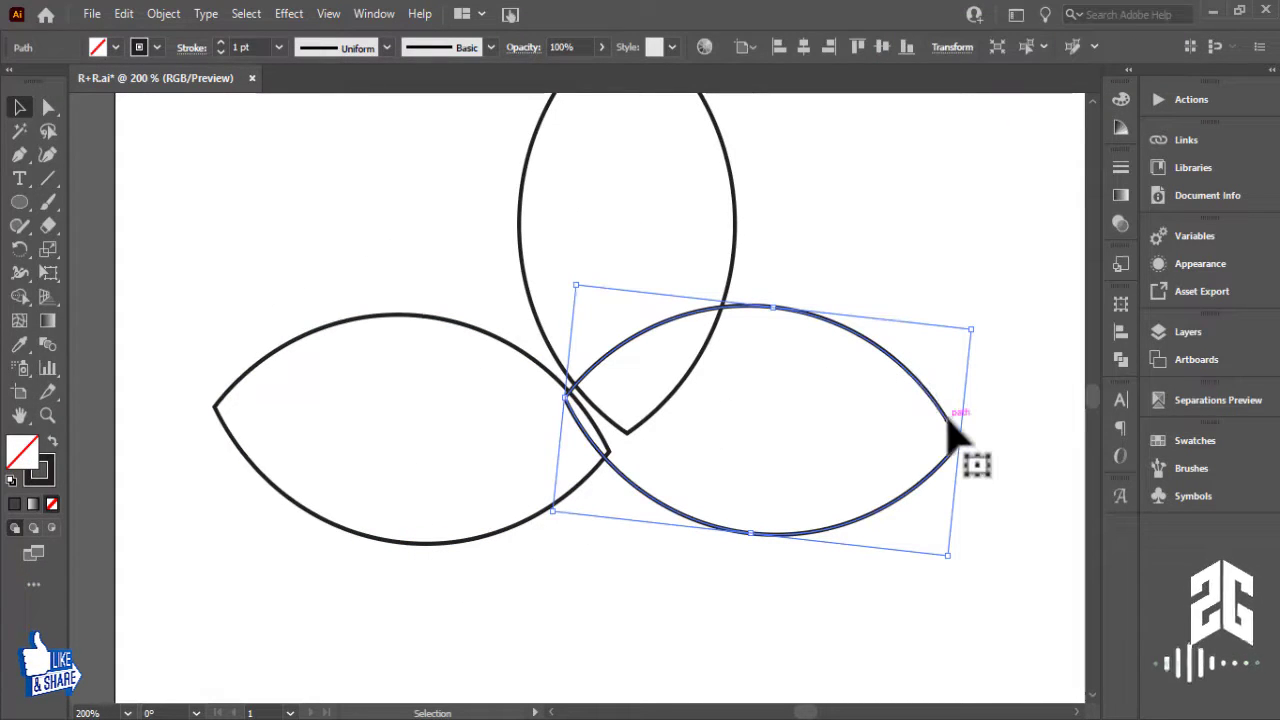
drag(976, 323, 569, 571)
click(829, 609)
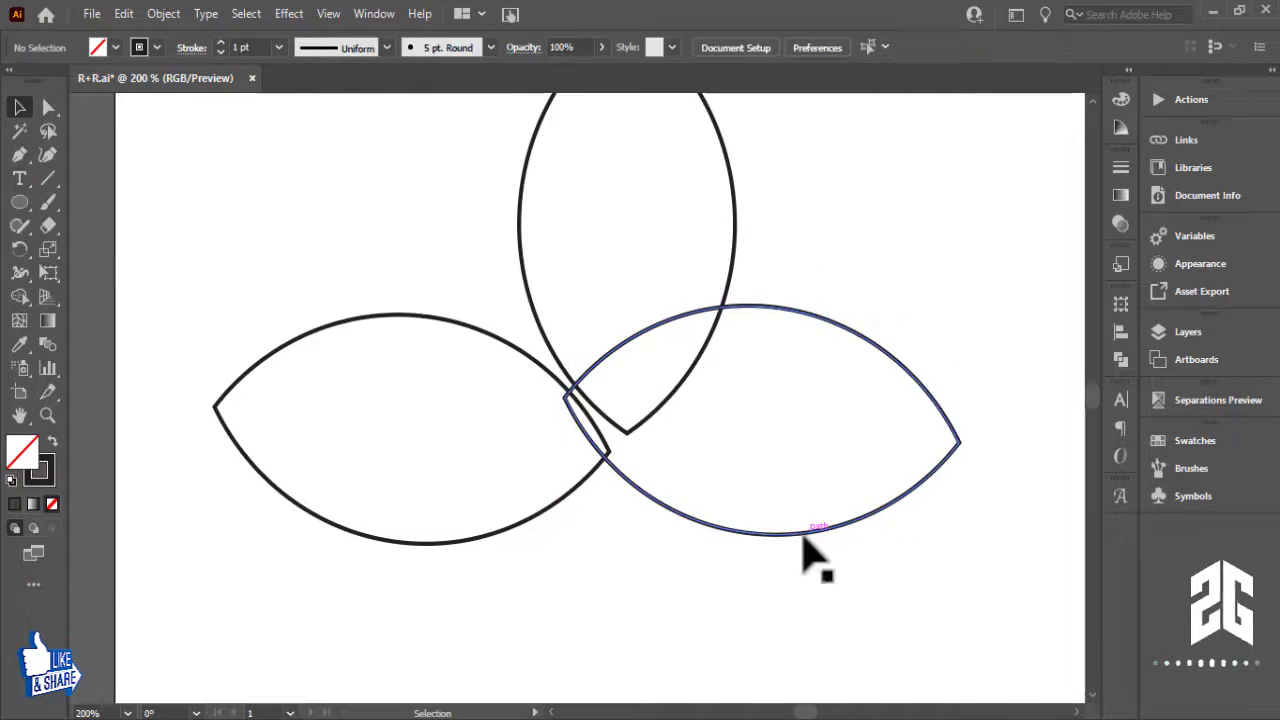
drag(803, 540, 864, 592)
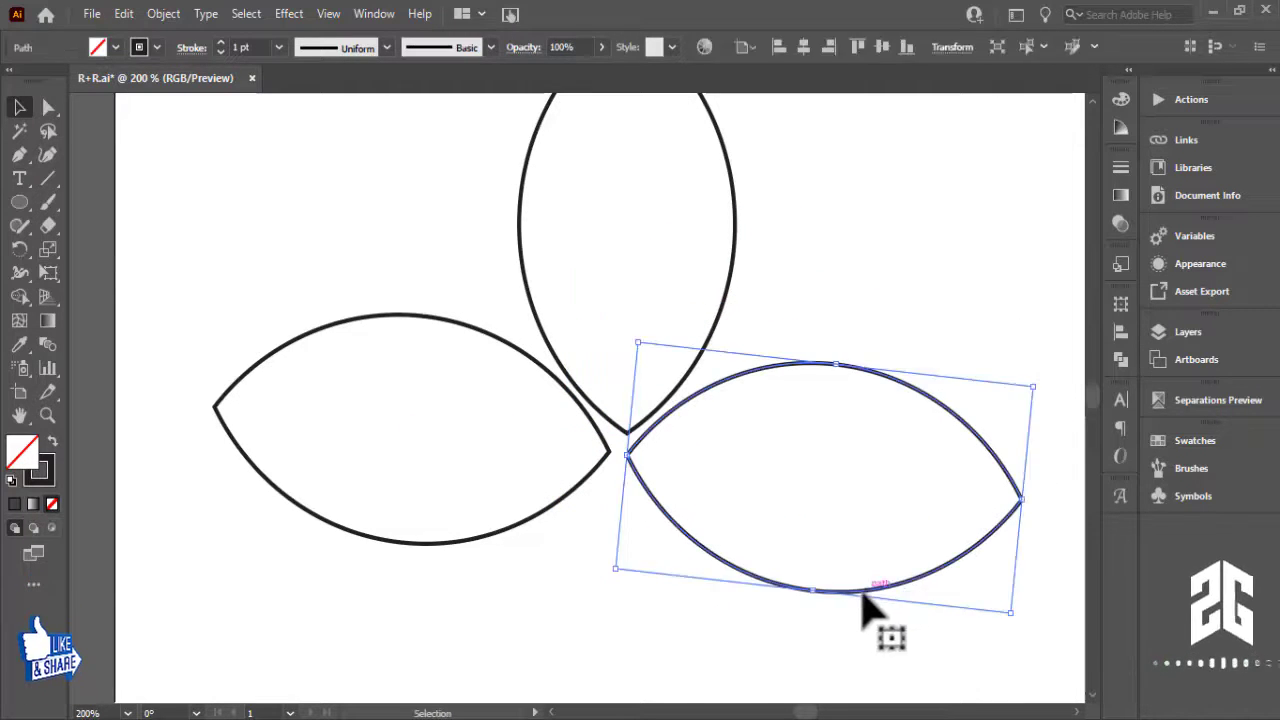
Step: Delete both tilted side leaves, keeping only the upright leaf
key(Delete)
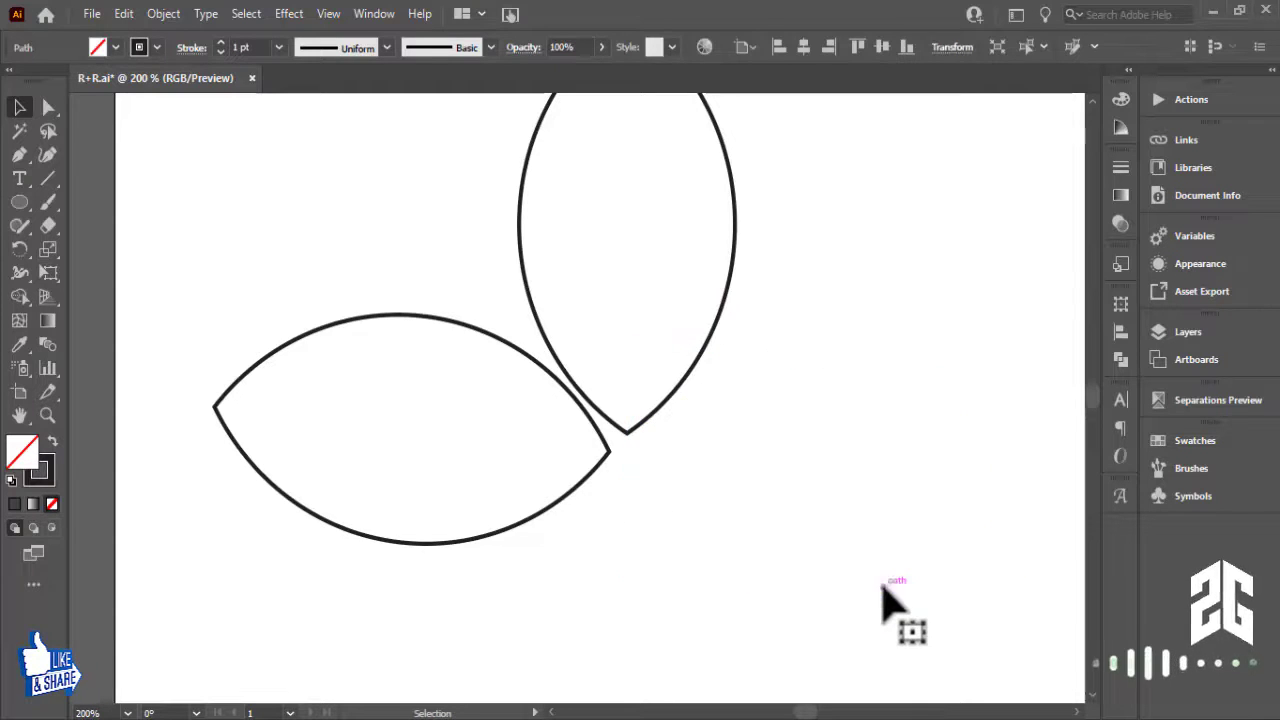
click(614, 463)
key(Delete)
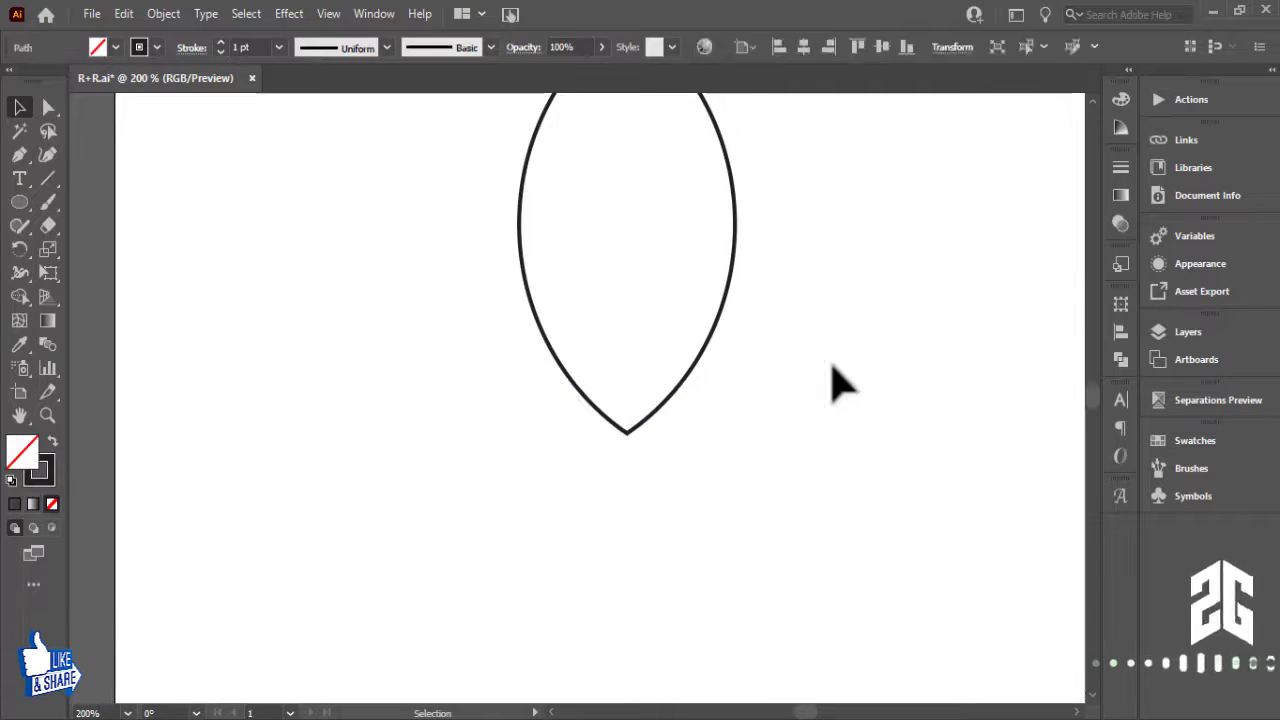
Step: Copy the remaining upright leaf and paste the copy in place on top of it
key(space)
drag(833, 370, 858, 473)
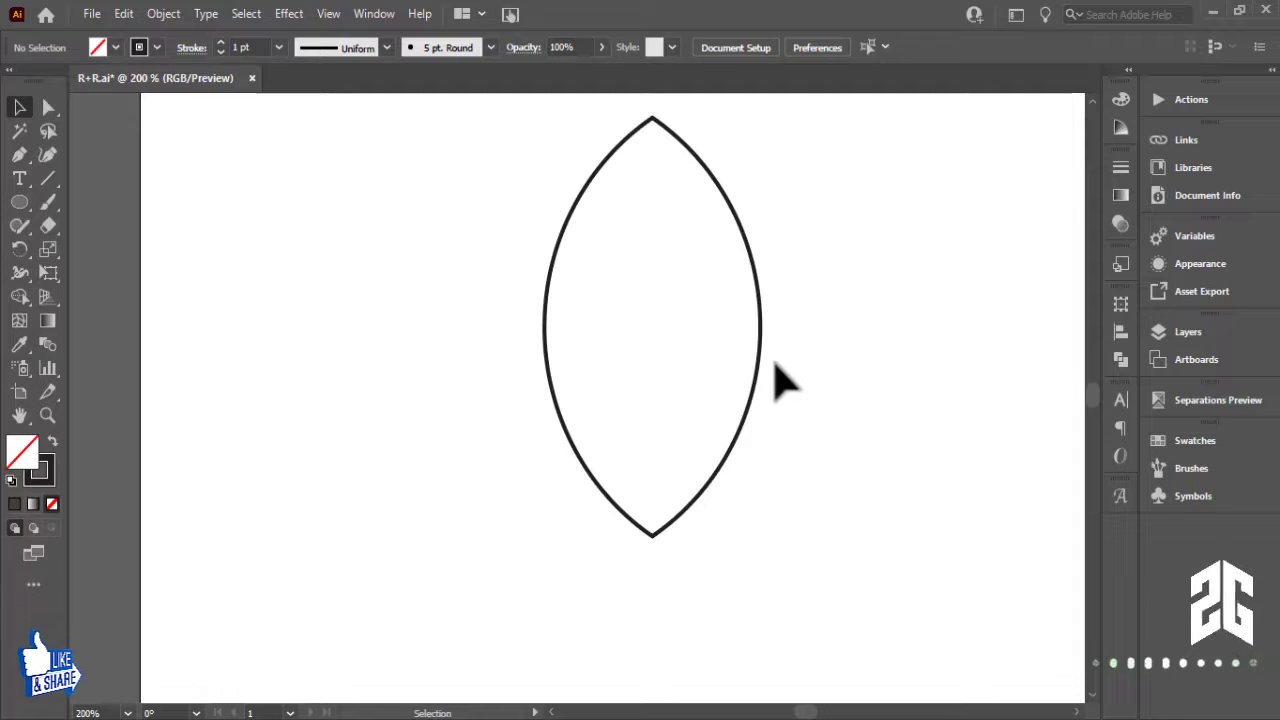
click(760, 373)
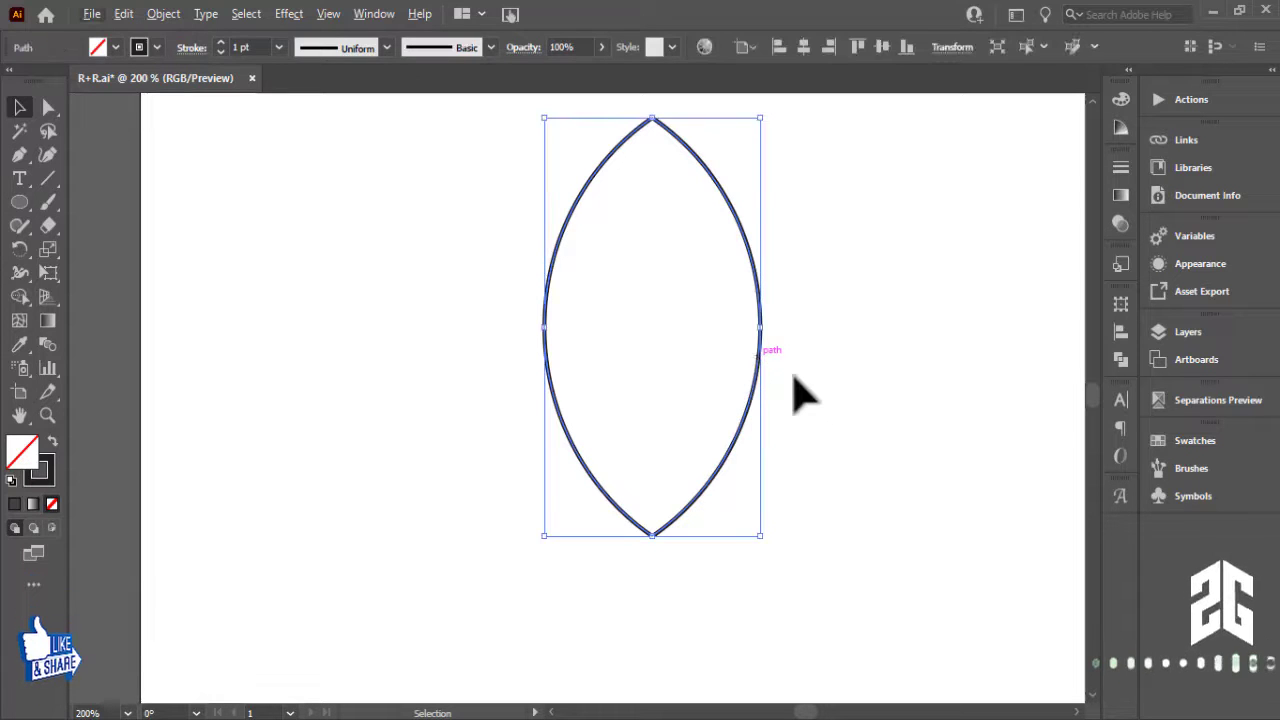
click(124, 13)
click(150, 108)
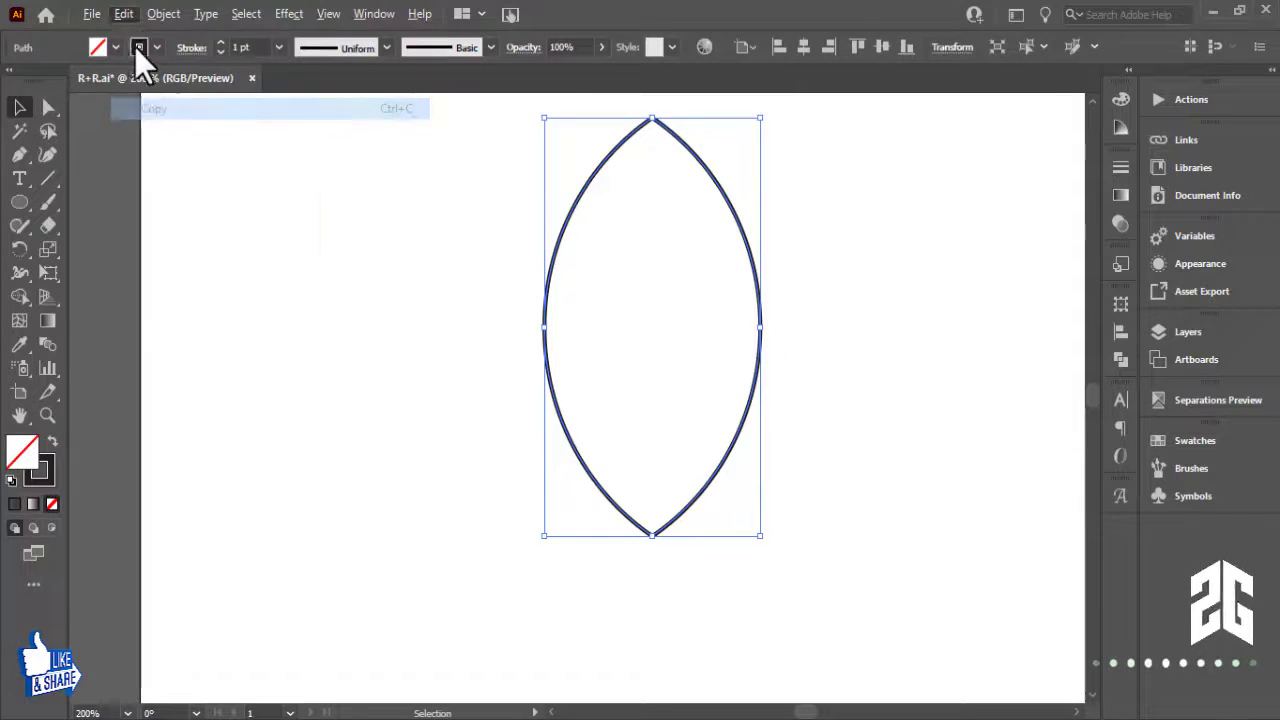
click(124, 13)
click(349, 195)
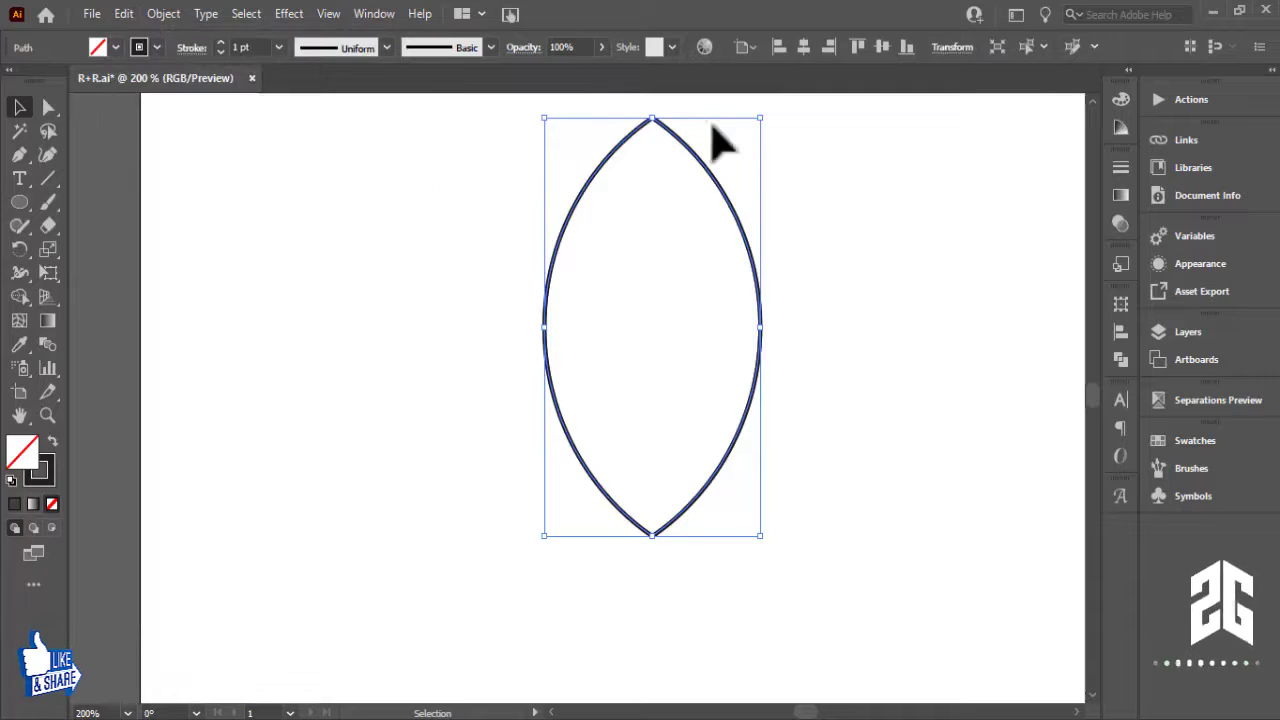
Step: Rotate the pasted leaf slightly counterclockwise about its centre so it crosses the upright leaf
click(712, 160)
click(712, 188)
drag(517, 166, 669, 109)
drag(765, 405, 851, 149)
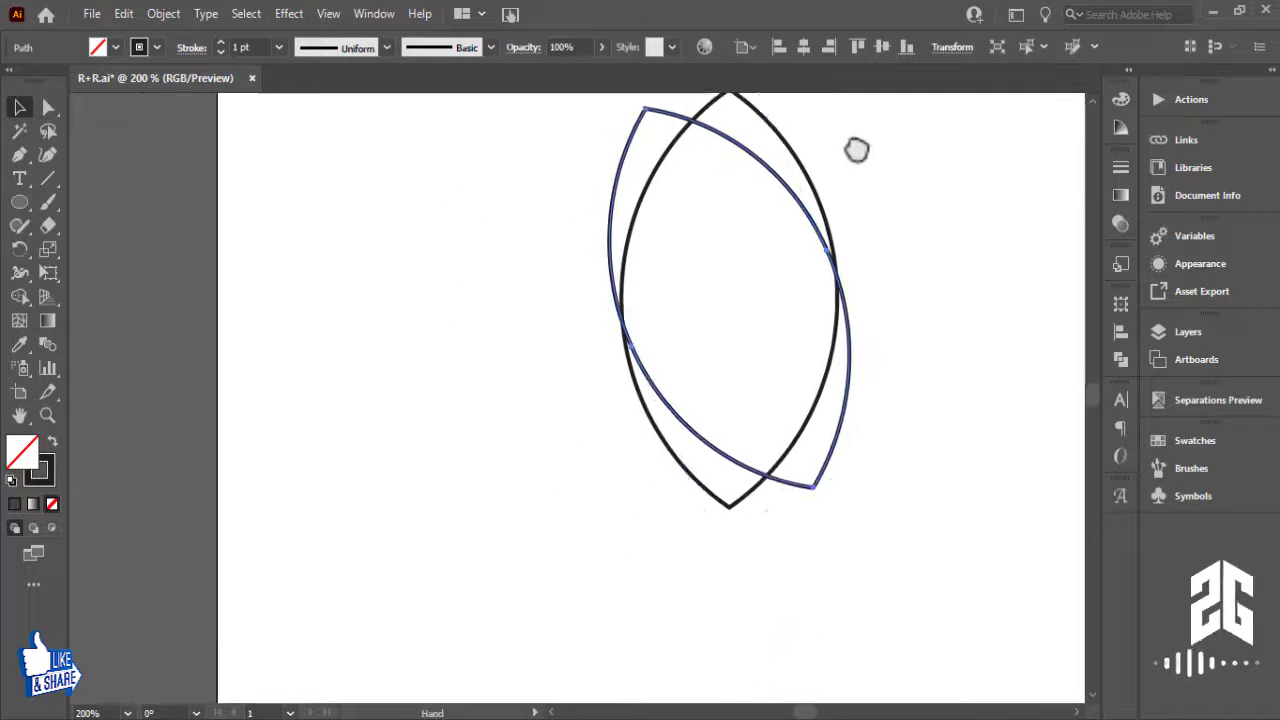
Step: Move the tilted leaf to the left of the upright leaf, rotate it further counterclockwise, and set its inner tip below the upright leaf's tip
drag(829, 252, 757, 300)
key(ctrl+z)
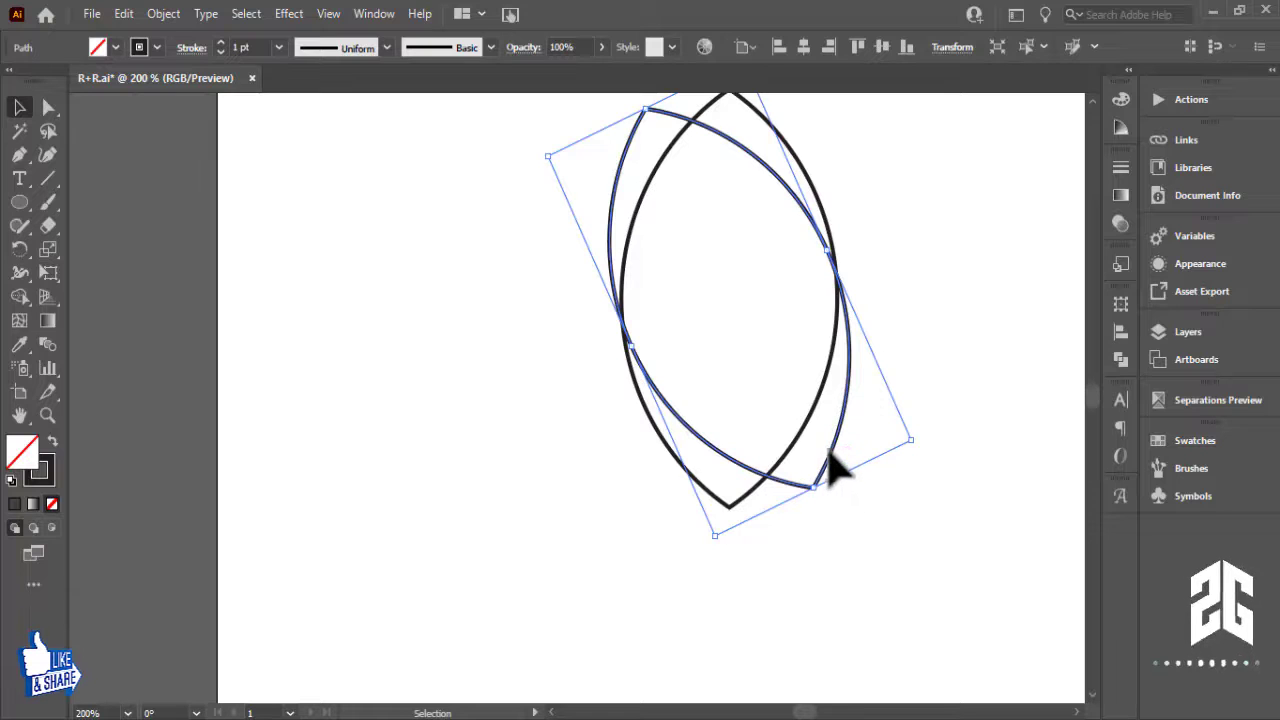
drag(830, 465, 603, 565)
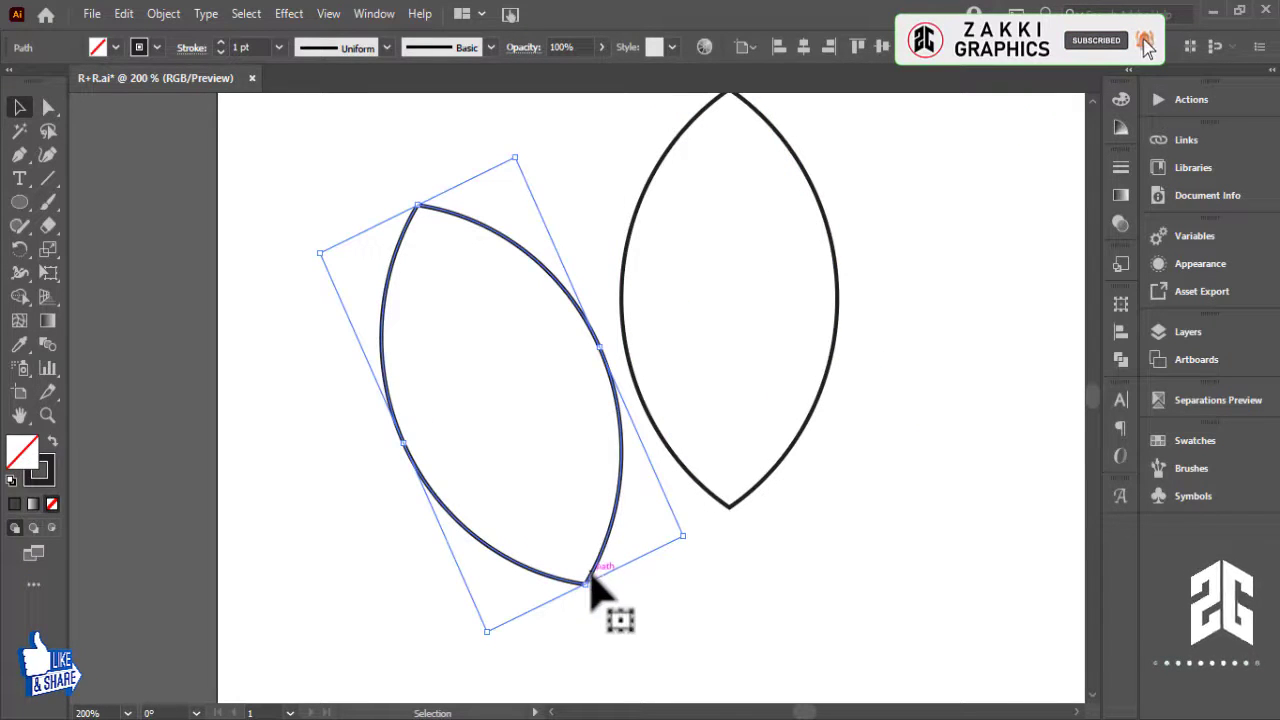
drag(689, 543, 733, 396)
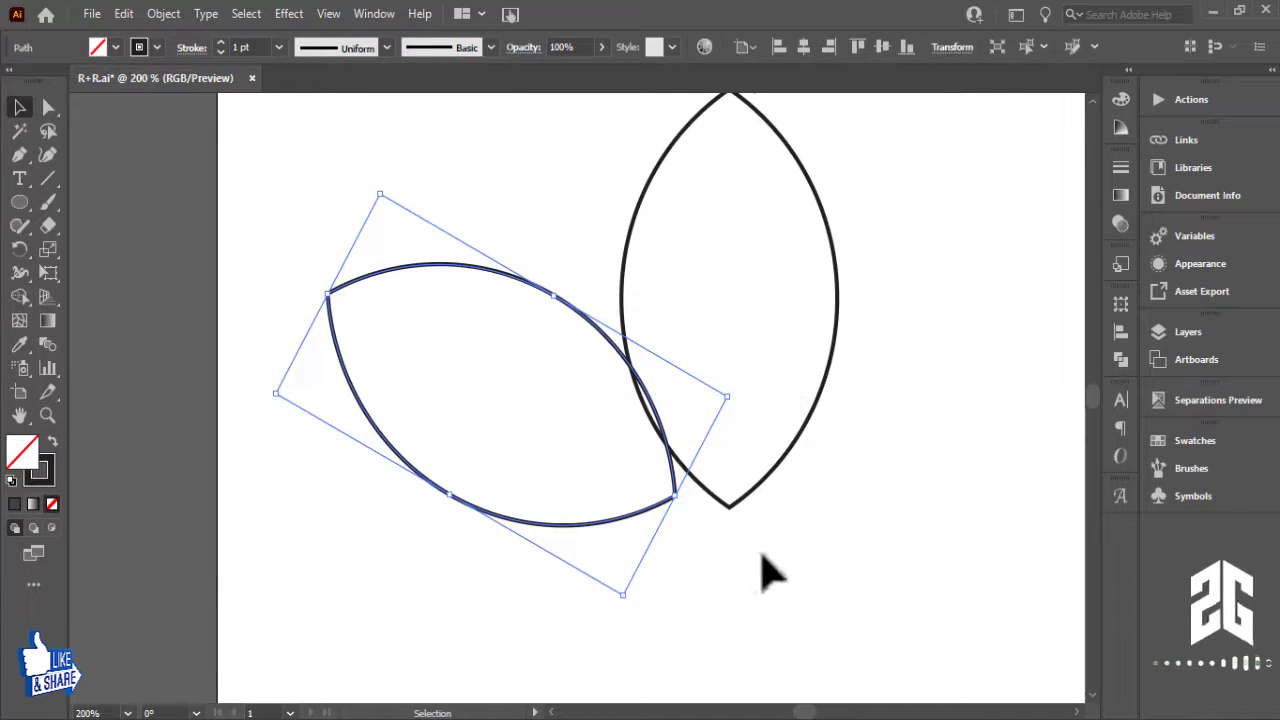
click(648, 515)
drag(623, 531, 649, 563)
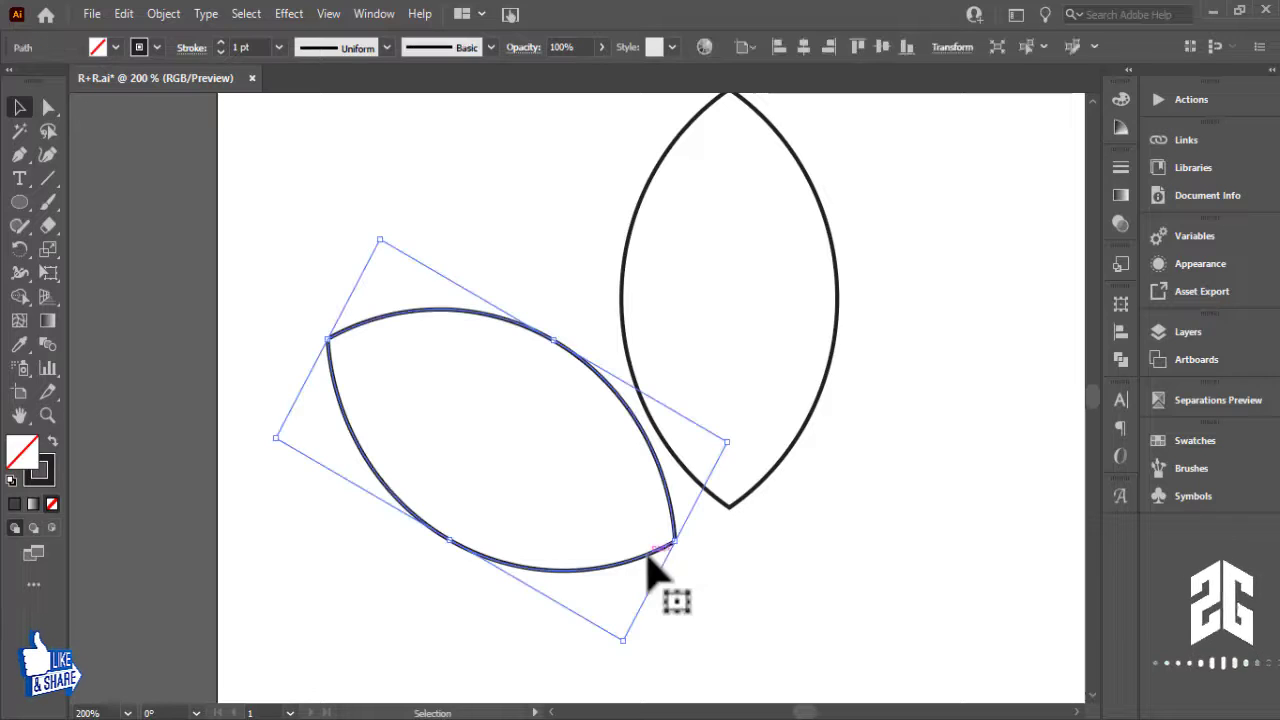
Step: Create a reflected copy of the tilted leaf across the vertical axis
right_click(474, 560)
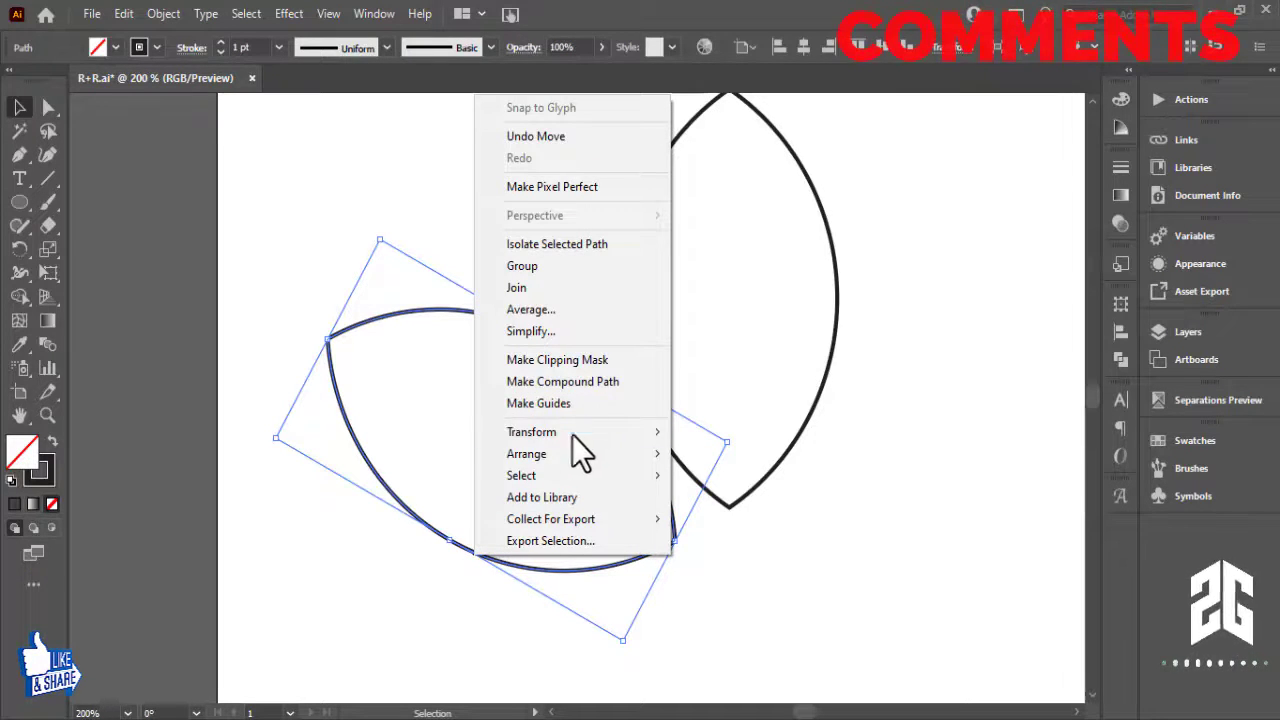
mouse_move(575, 436)
click(712, 505)
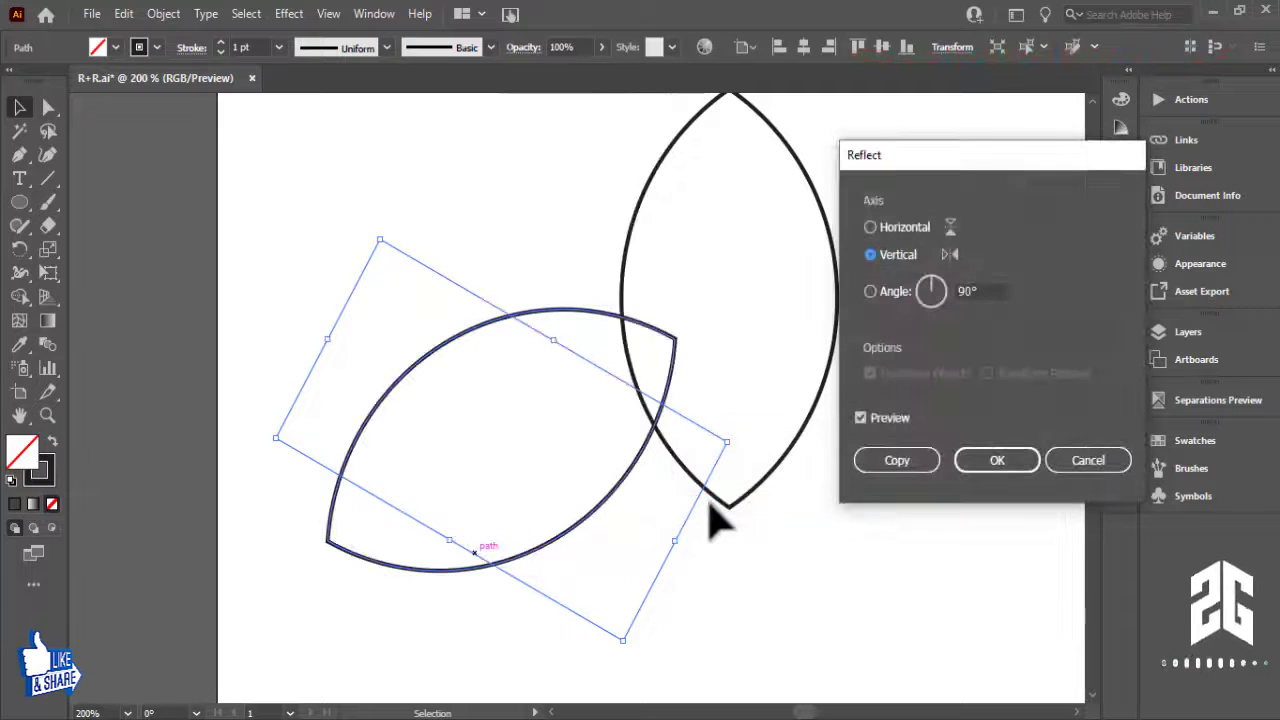
click(897, 461)
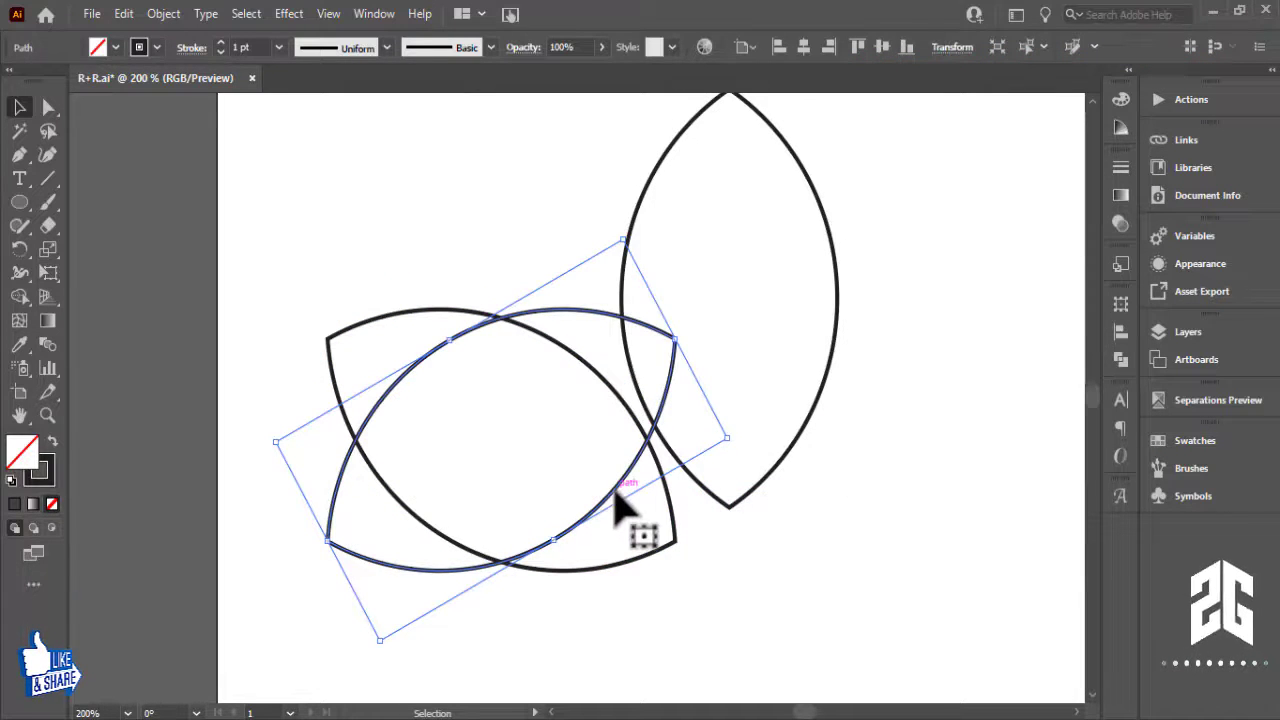
Step: Move the reflected leaf to the right until its inner tip meets the other side leaf's tip, and group the two side leaves
drag(617, 510, 966, 491)
click(703, 598)
click(745, 395)
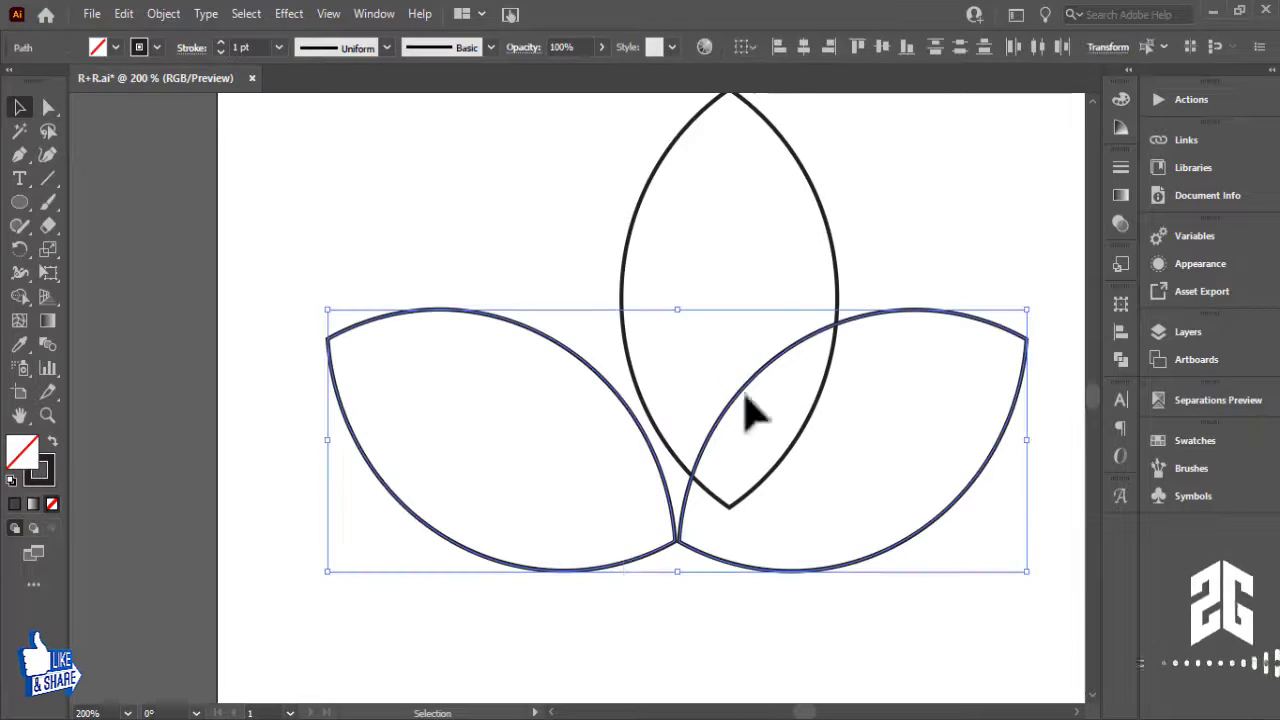
click(908, 635)
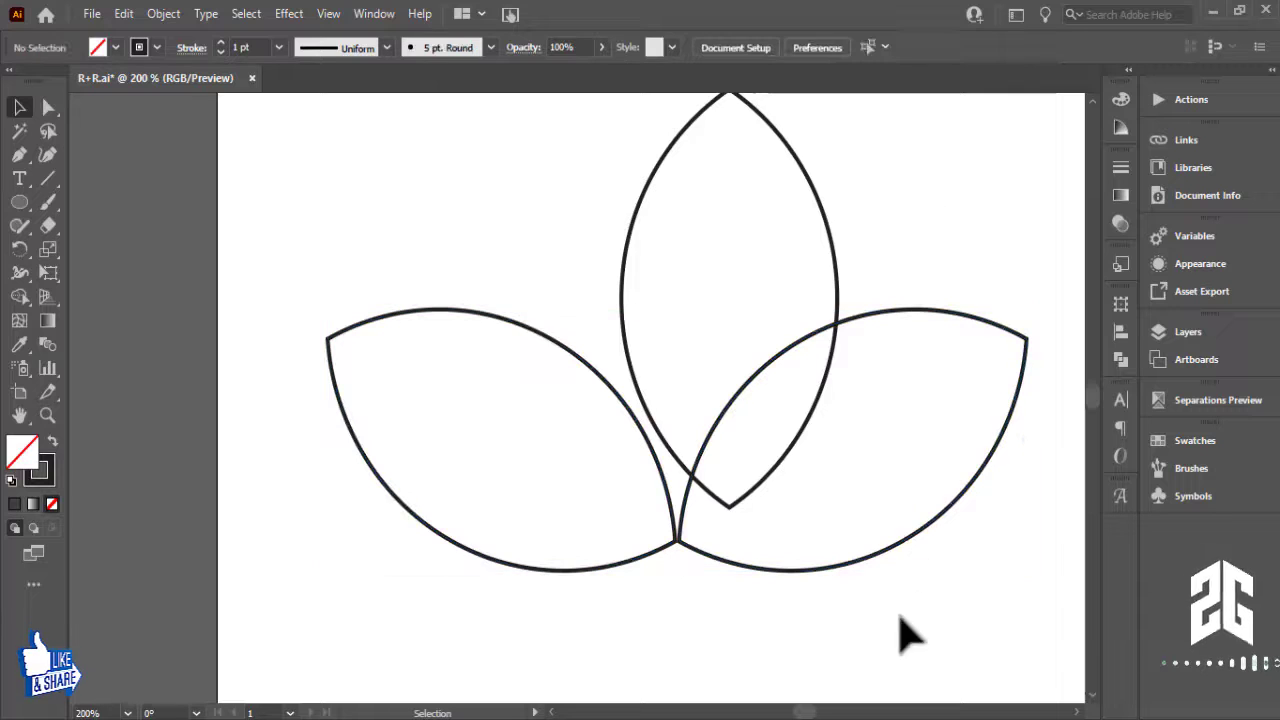
Step: Move the pair of side leaves under the upright leaf and centre the leaves horizontally on each other
drag(627, 563, 729, 557)
drag(951, 194, 645, 288)
click(803, 47)
click(849, 257)
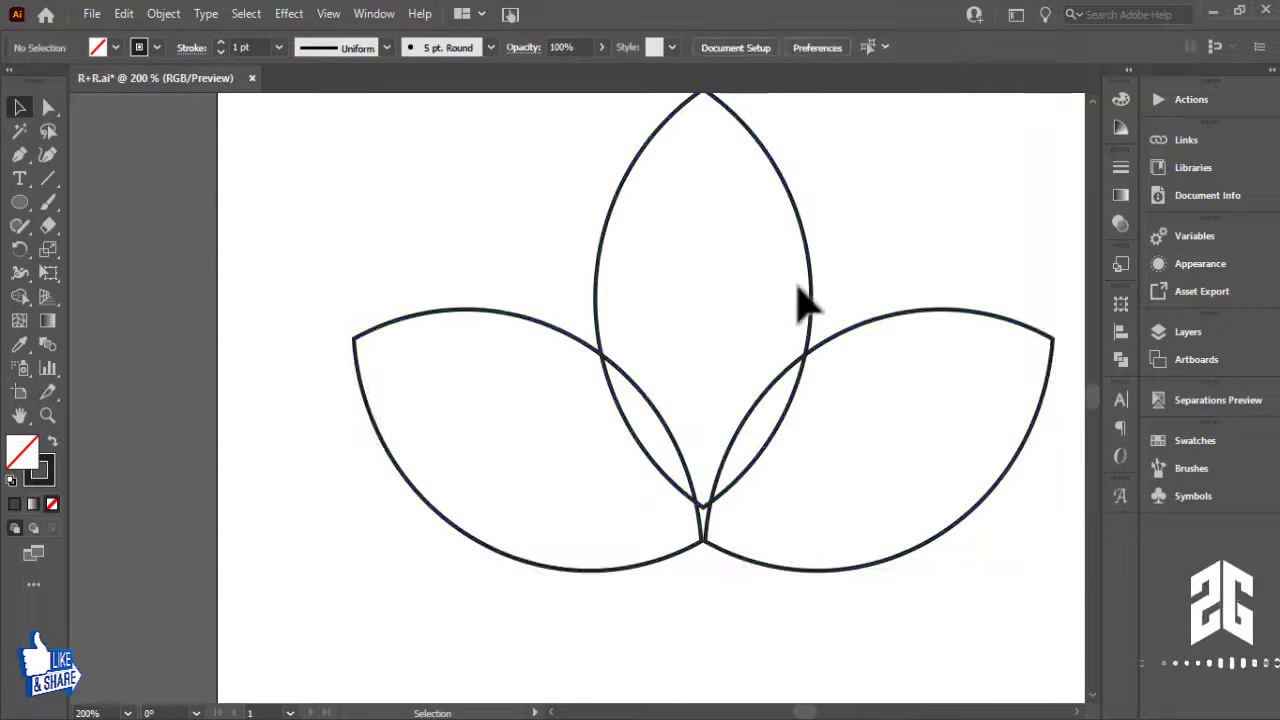
Step: Raise the upright leaf clear of the side leaves and centre it horizontally with the pair again
drag(811, 257, 808, 200)
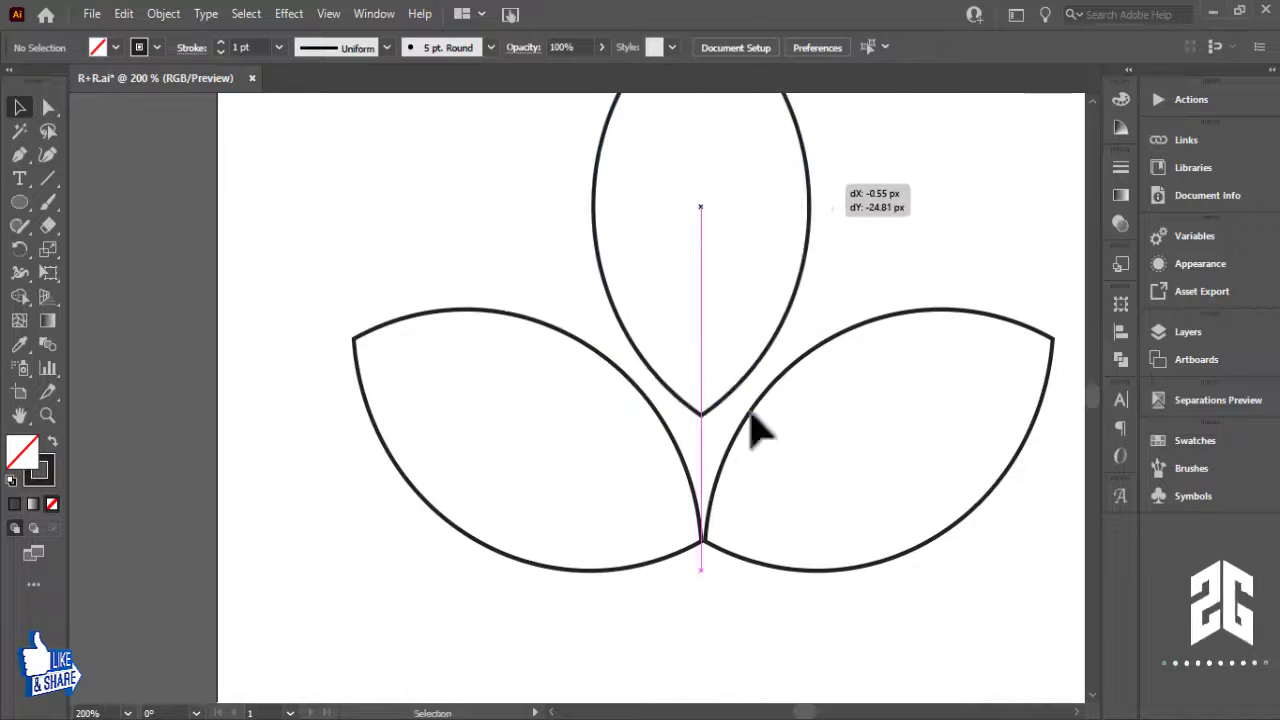
click(749, 614)
key(ctrl+a)
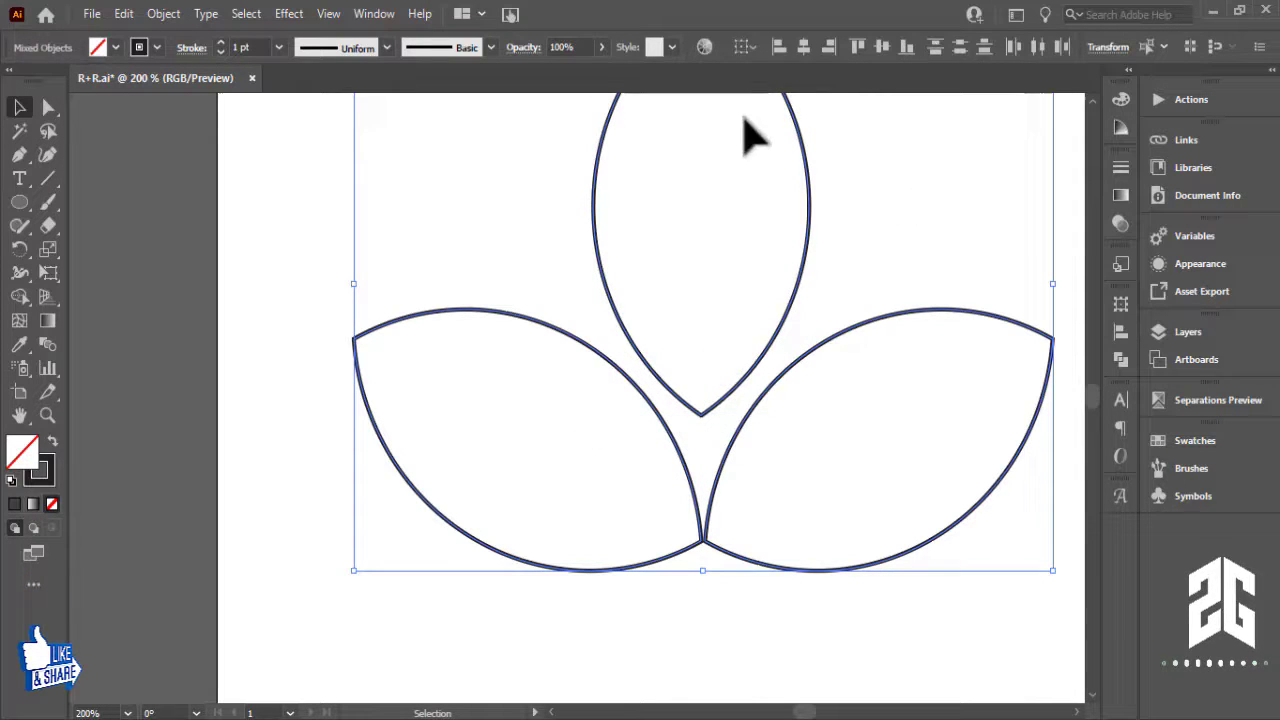
click(811, 53)
click(862, 285)
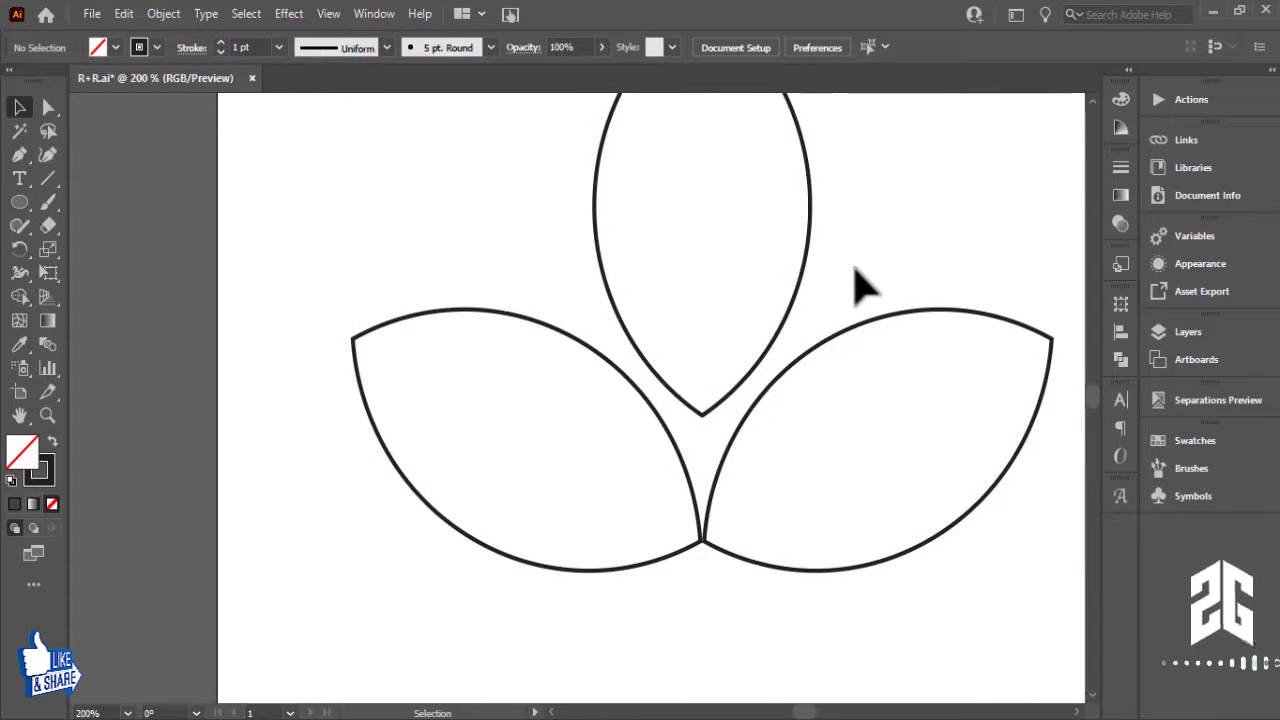
Step: Nudge the upright leaf slightly down into the gap between the two side leaves
click(800, 278)
key(Down)
key(Down)
key(Down)
key(Down)
key(Down)
key(Down)
key(Down)
key(Down)
key(Down)
key(Down)
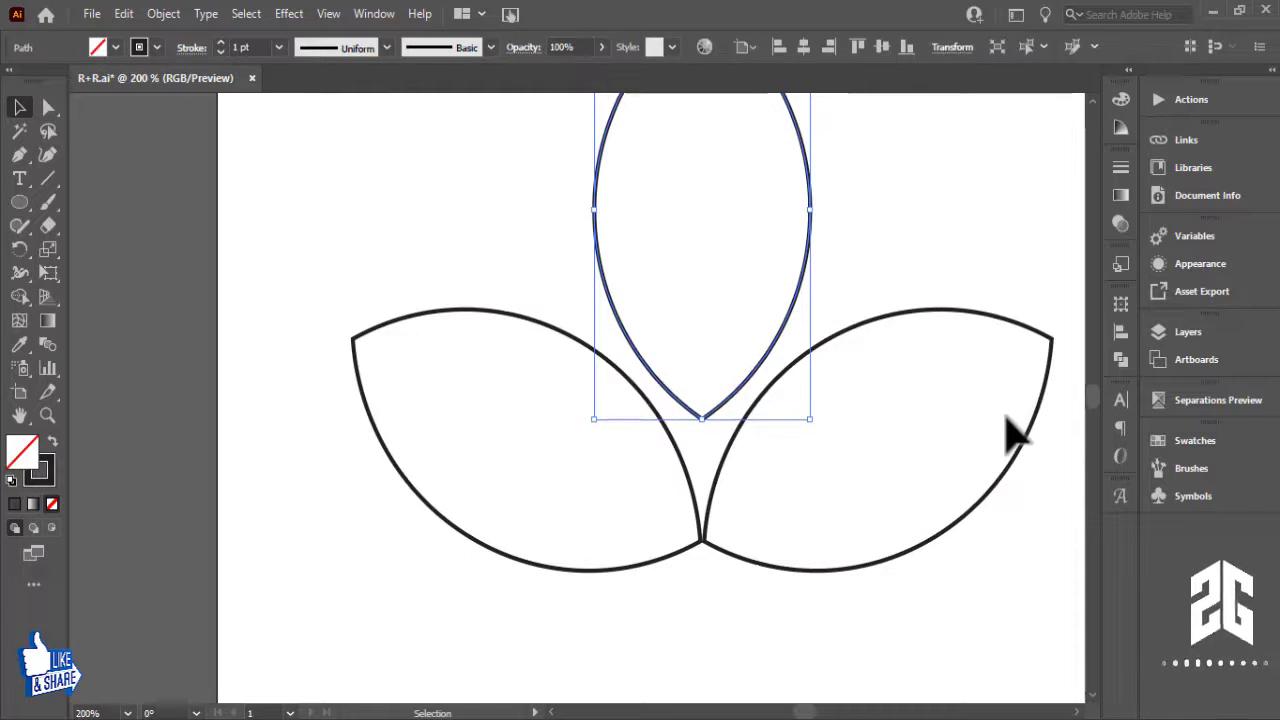
Step: Rotate all the dark grey logo pieces together 90° counterclockwise
key(ctrl+minus)
key(ctrl+minus)
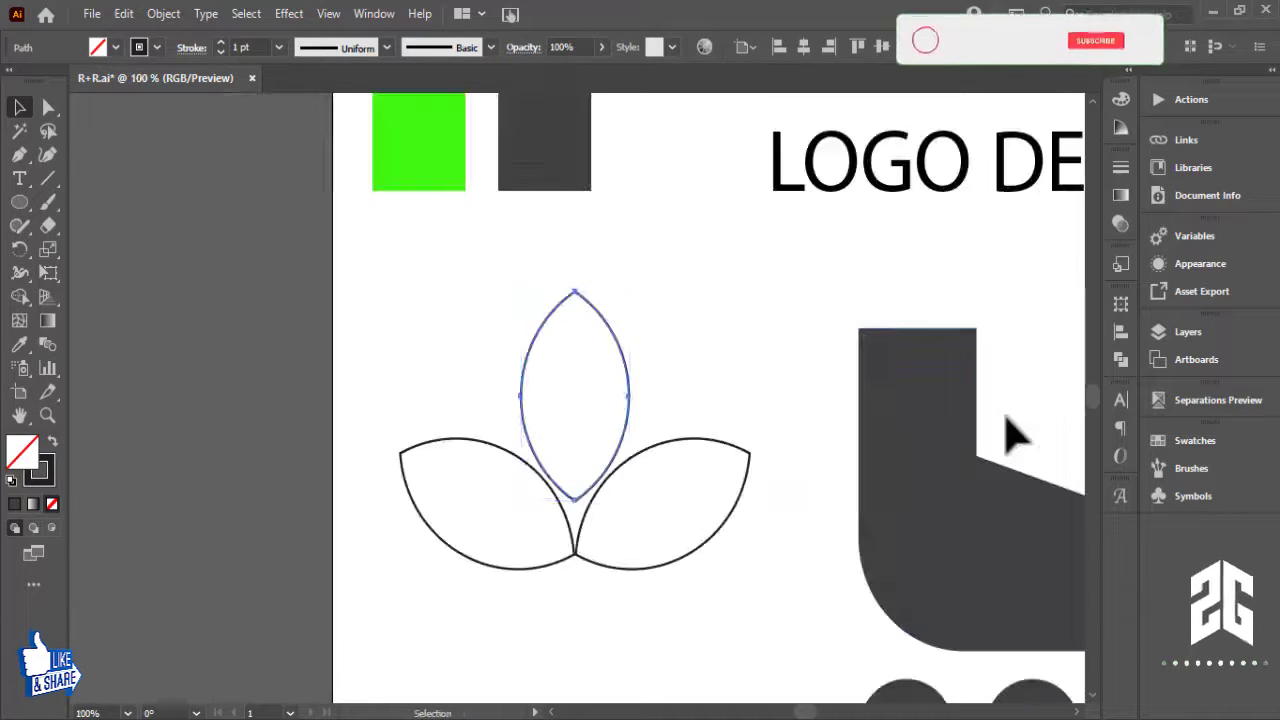
drag(943, 529, 843, 430)
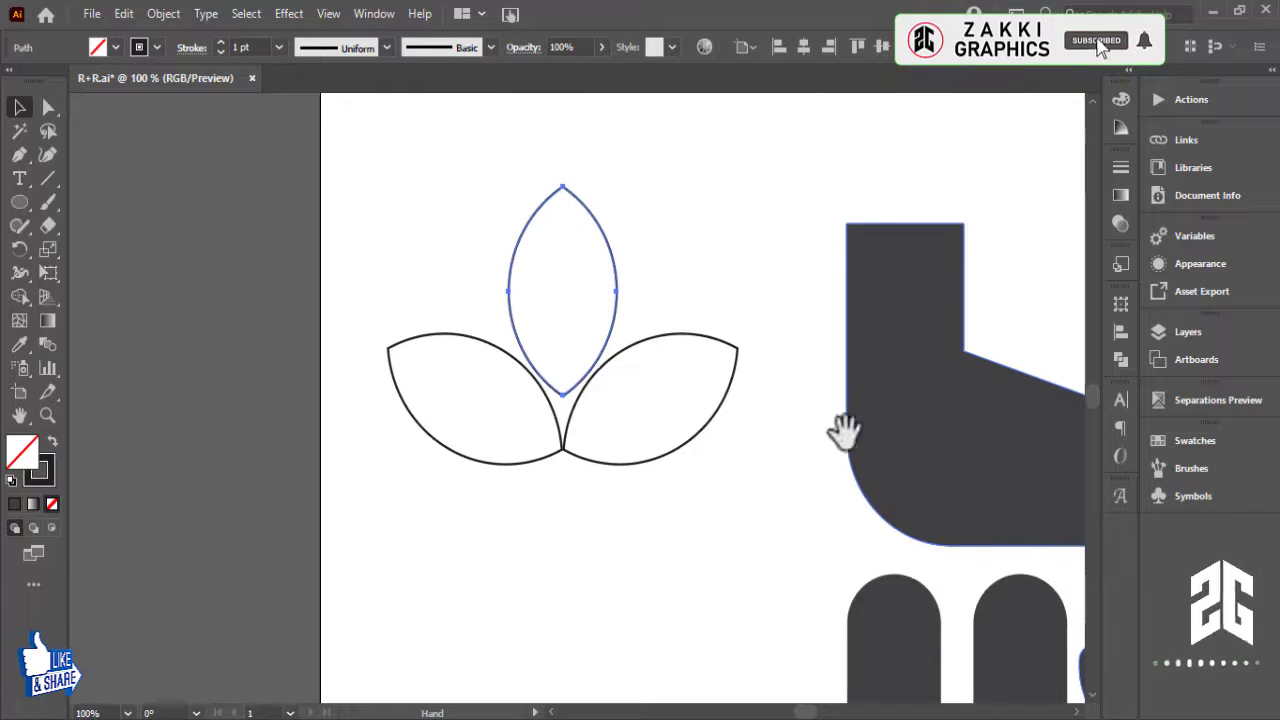
click(712, 265)
key(ctrl+minus)
drag(709, 263, 423, 303)
key(ctrl+minus)
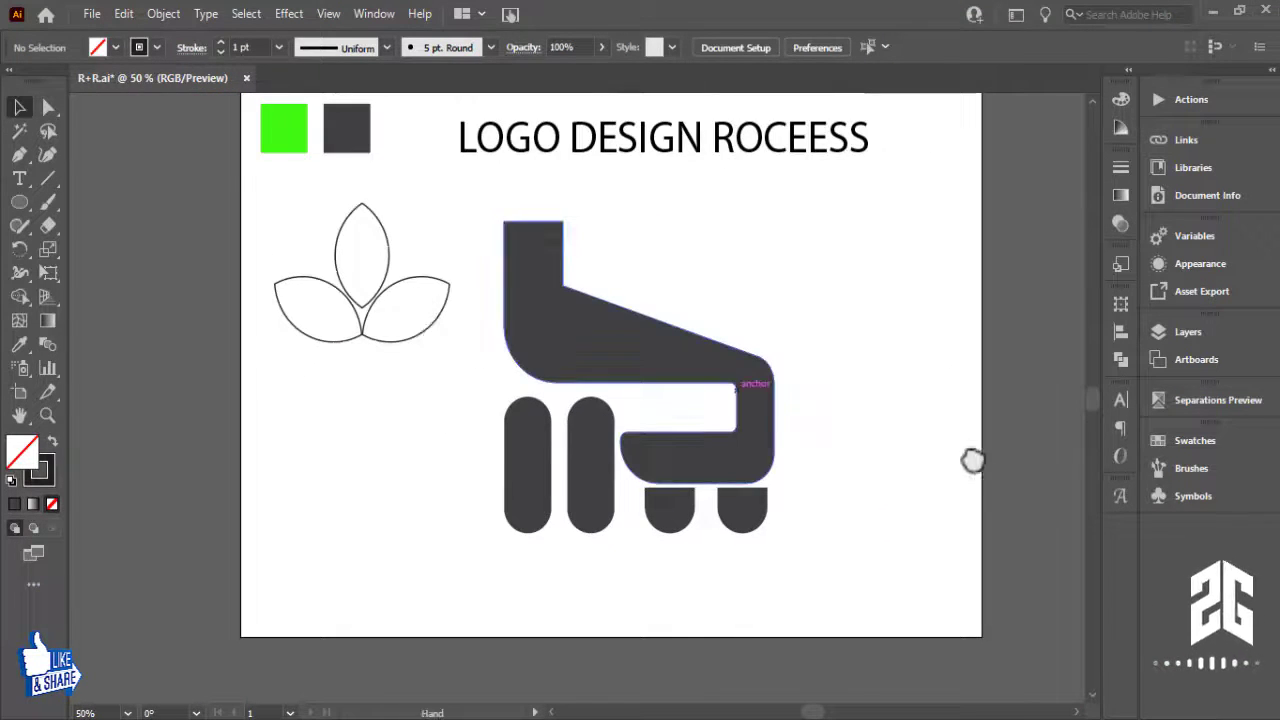
drag(972, 460, 996, 540)
drag(920, 392, 531, 651)
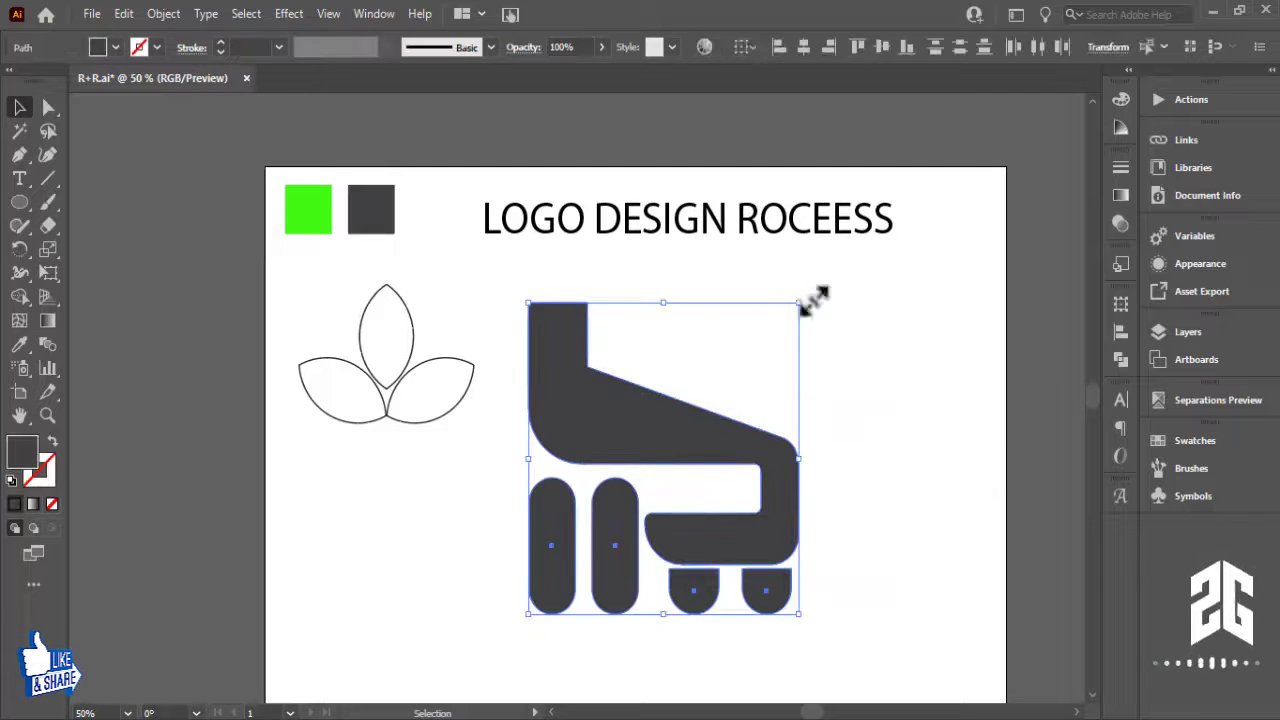
drag(755, 283, 457, 306)
click(895, 475)
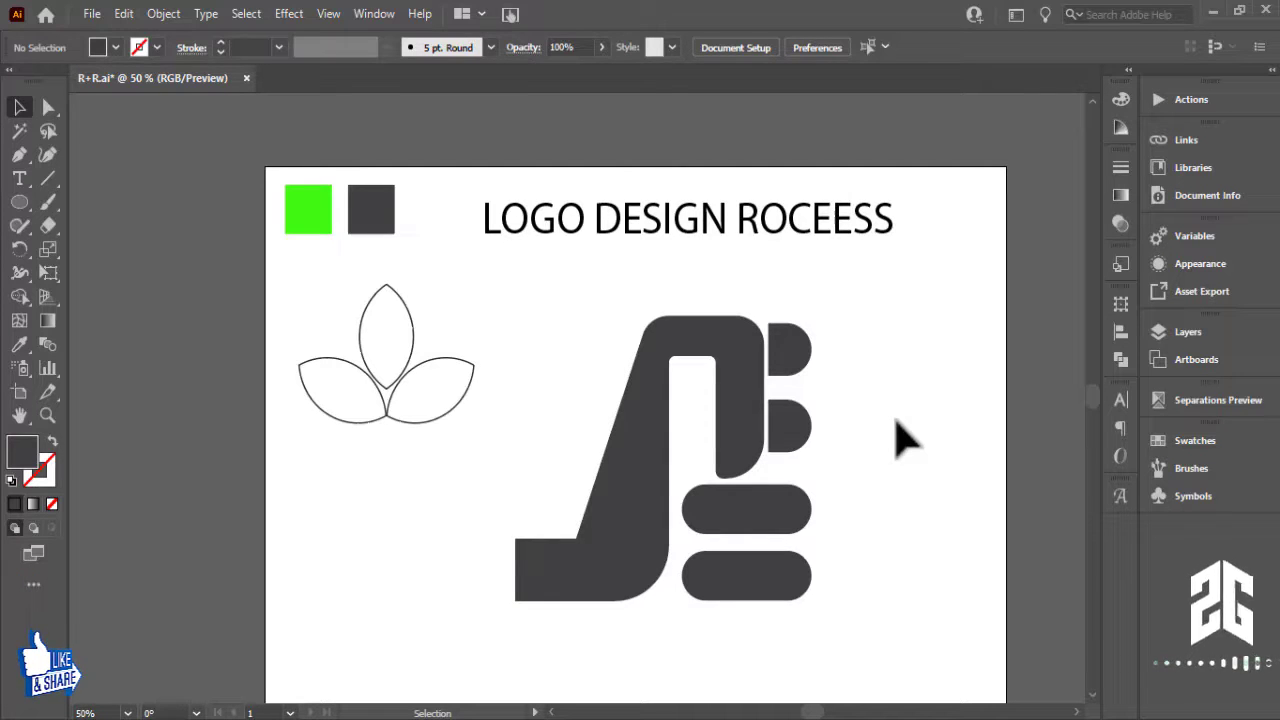
Step: Fill the three outlined leaves with the bright green of the colour square, using the Eyedropper
drag(480, 380, 280, 410)
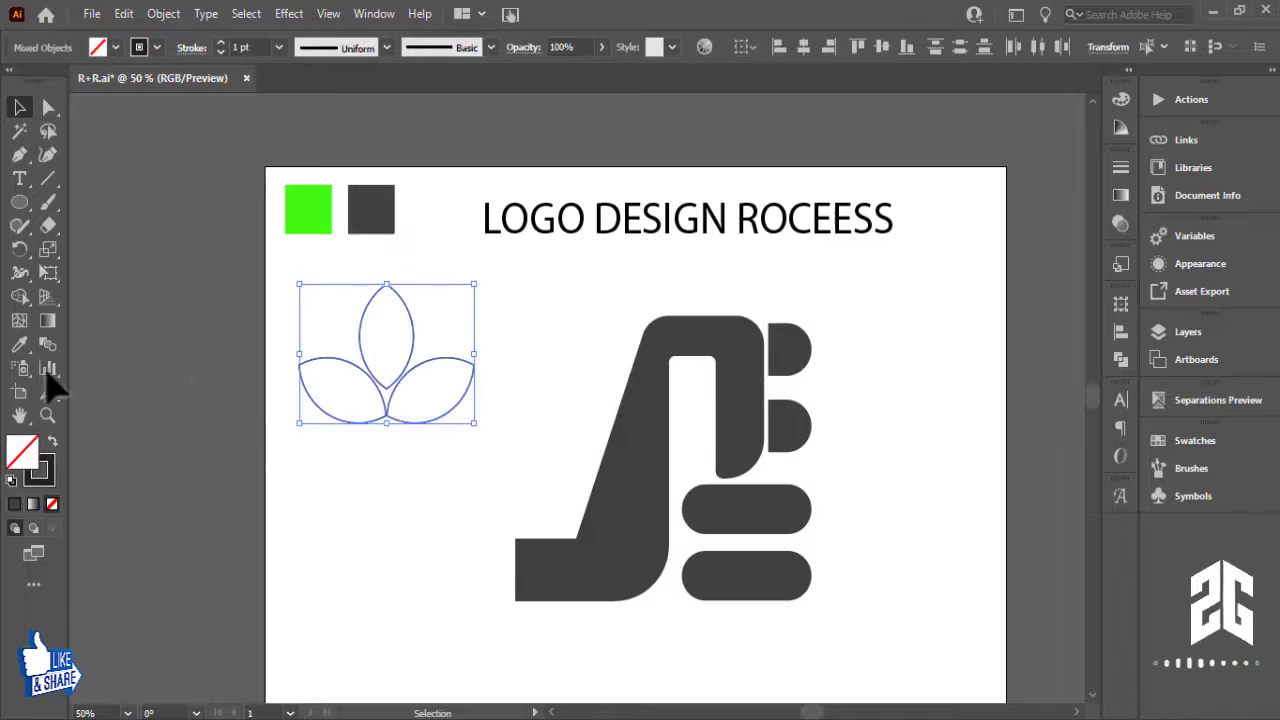
click(20, 343)
click(314, 220)
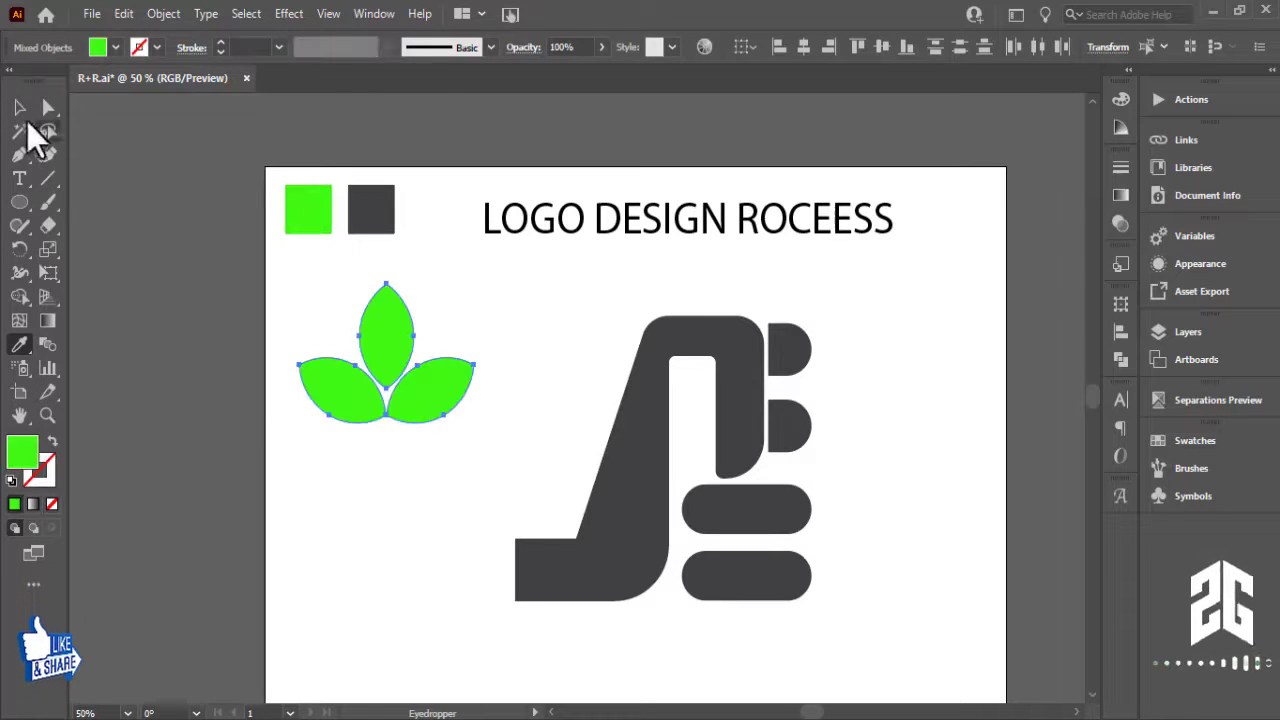
click(20, 107)
click(523, 334)
Step: Change the fill of all three leaves to a slightly darker green, about R 61, G 209, B 13
click(351, 400)
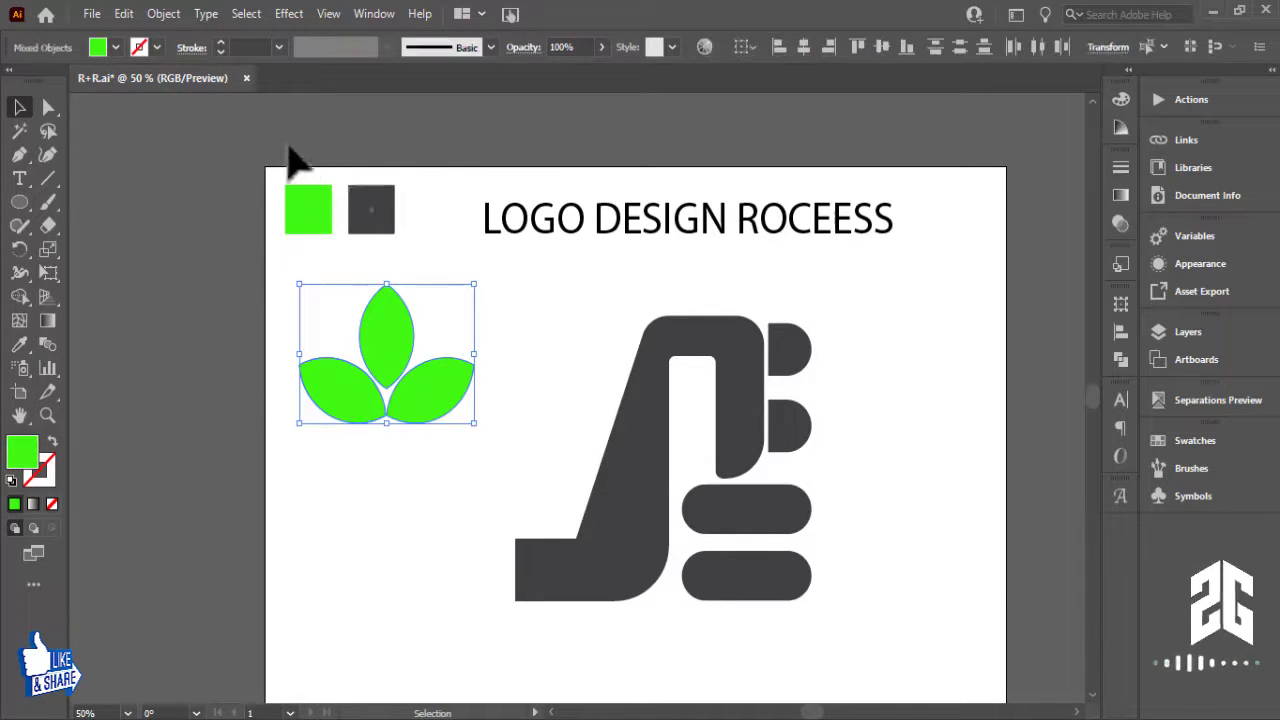
double_click(22, 452)
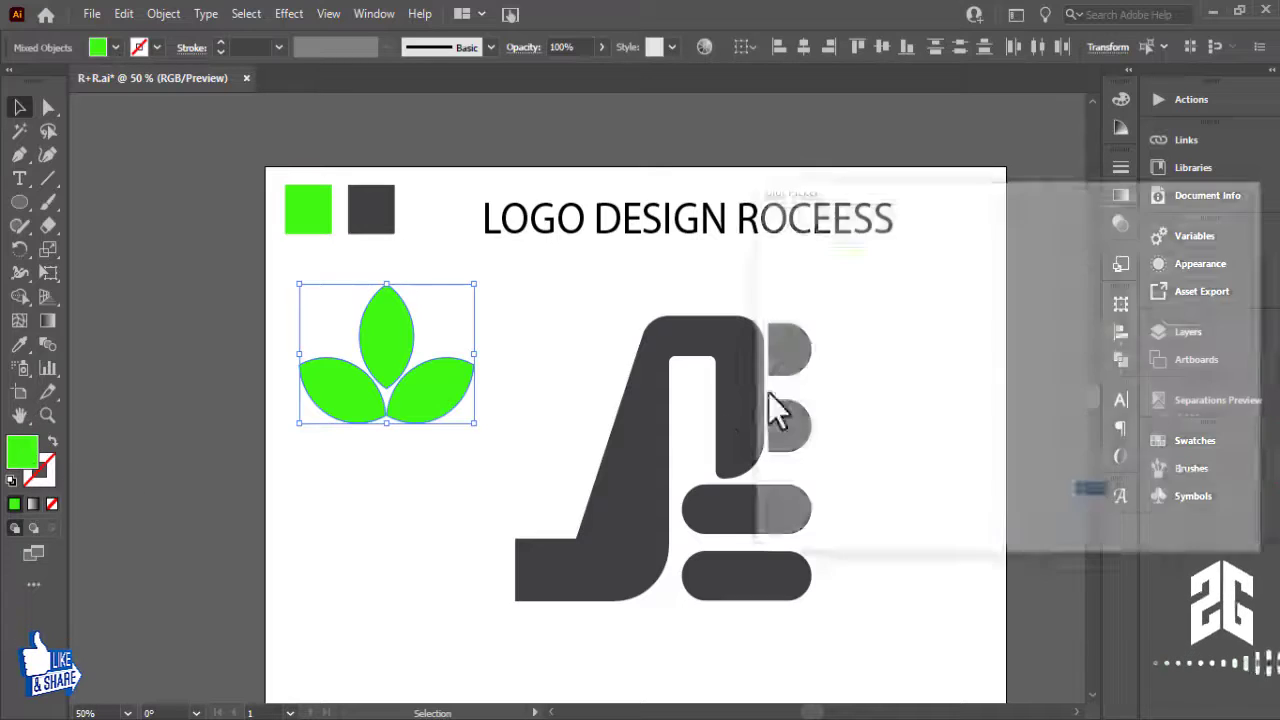
drag(798, 376, 987, 286)
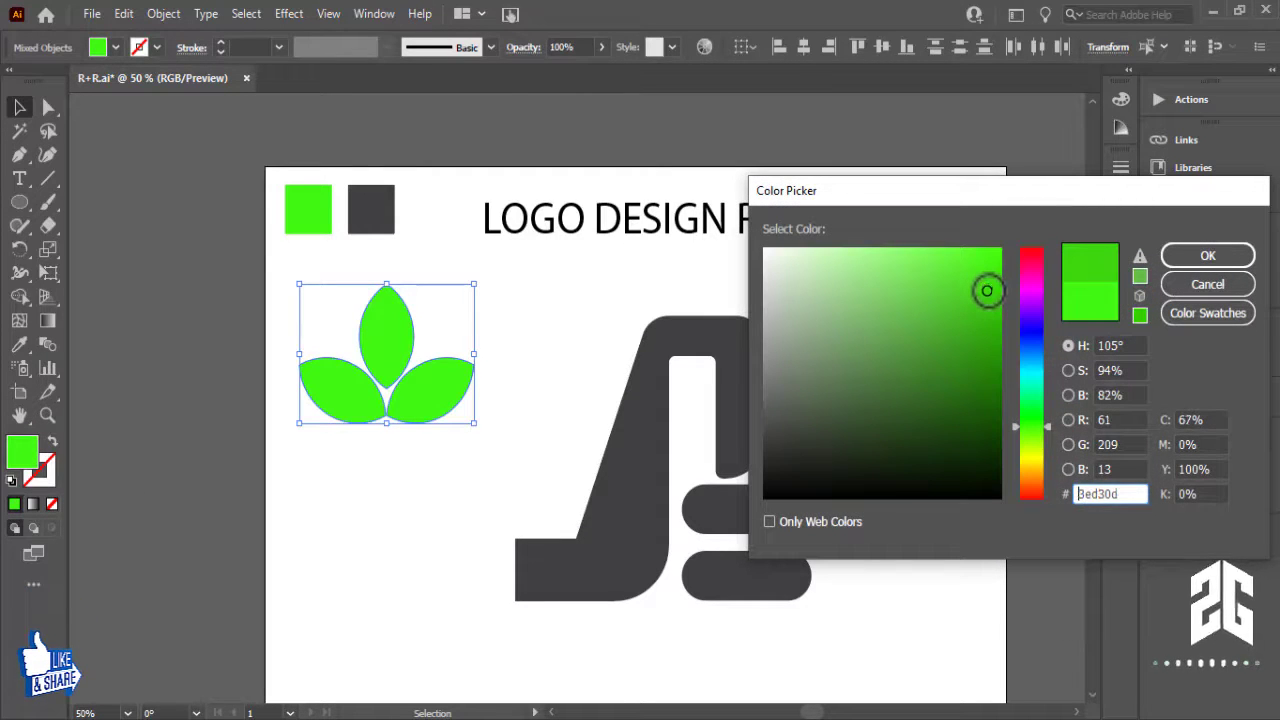
click(1210, 260)
click(445, 488)
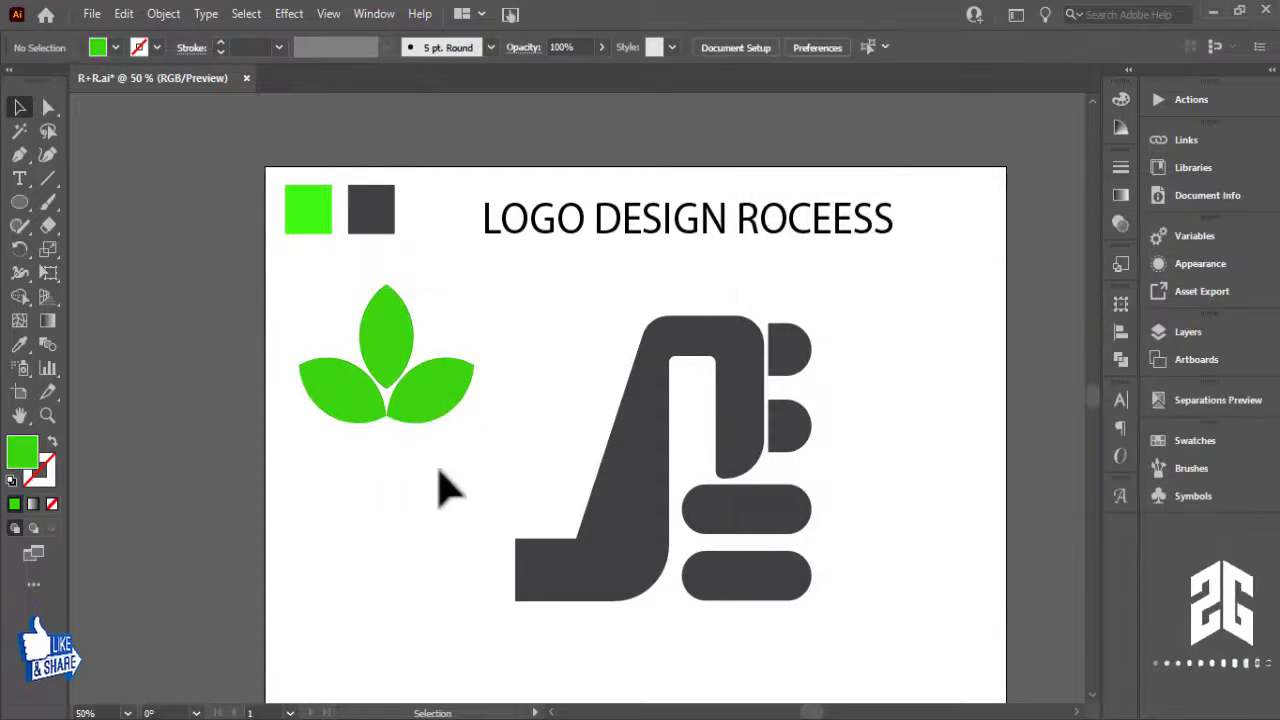
Step: Ungroup the two side leaves and shift the right one slightly outward to open a small gap between their inner tips
click(365, 420)
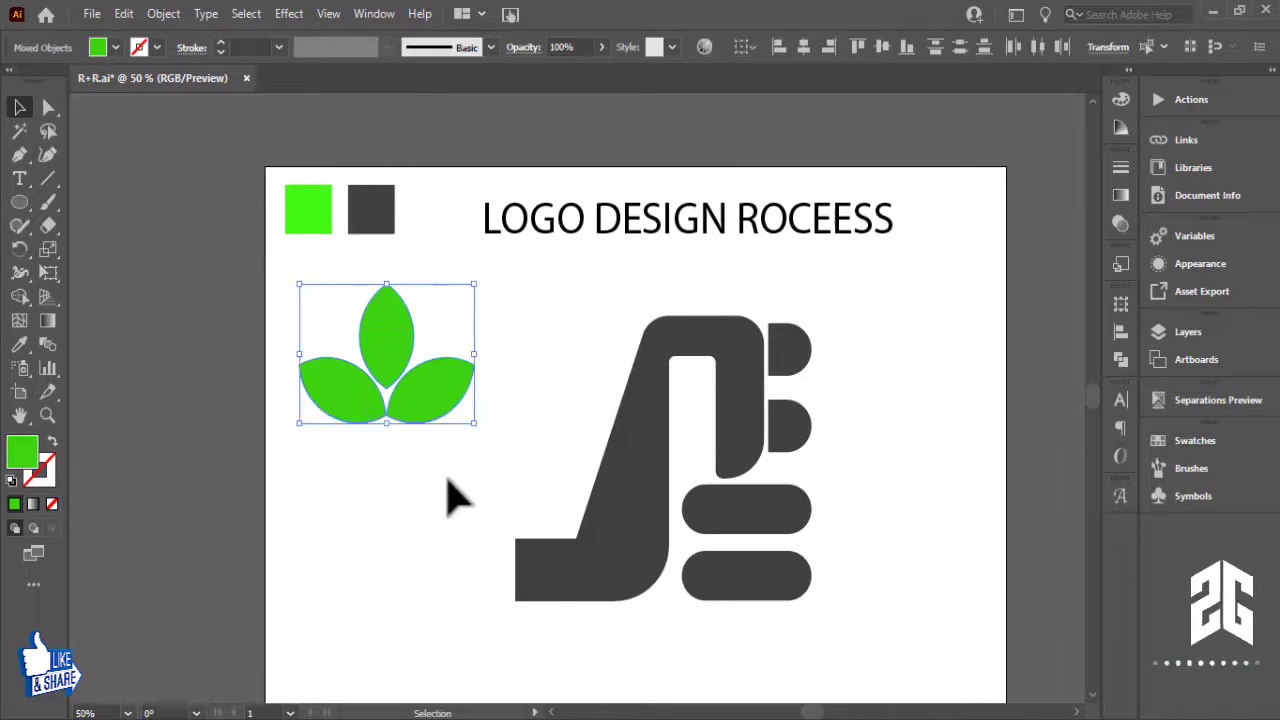
click(449, 480)
click(420, 410)
key(ctrl+plus)
key(ctrl+plus)
key(ctrl+plus)
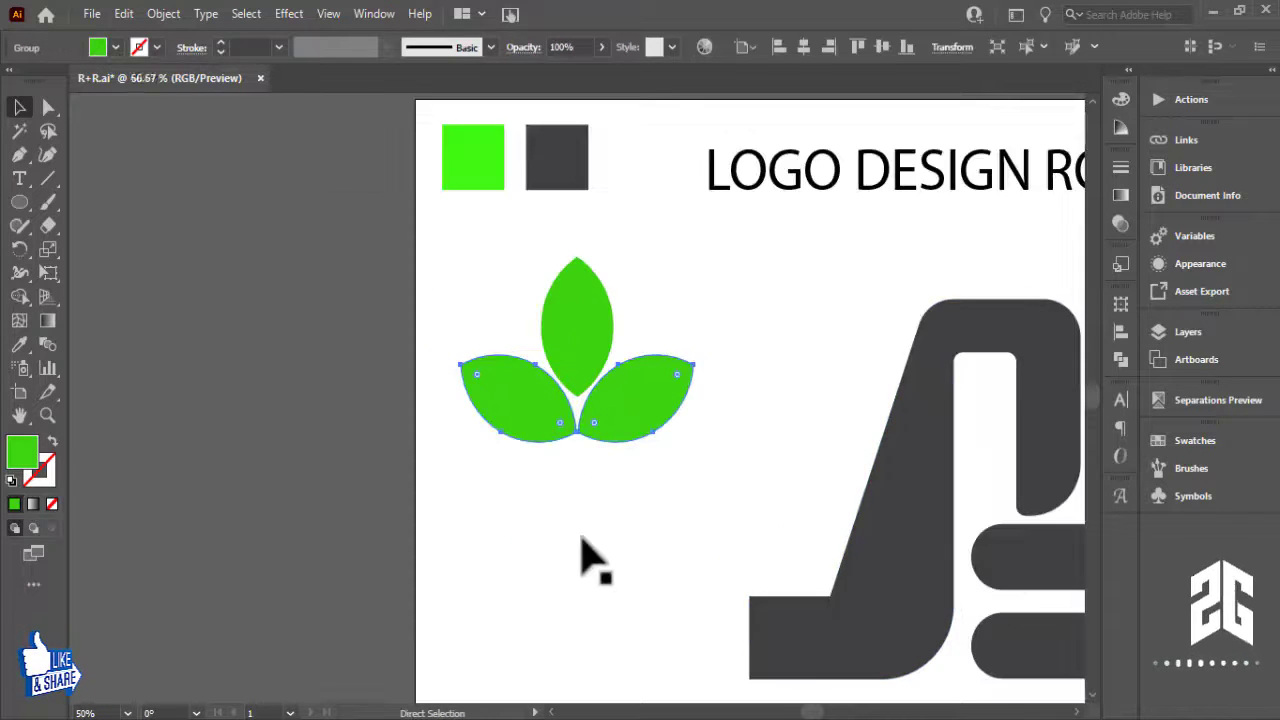
click(703, 523)
right_click(679, 440)
click(657, 575)
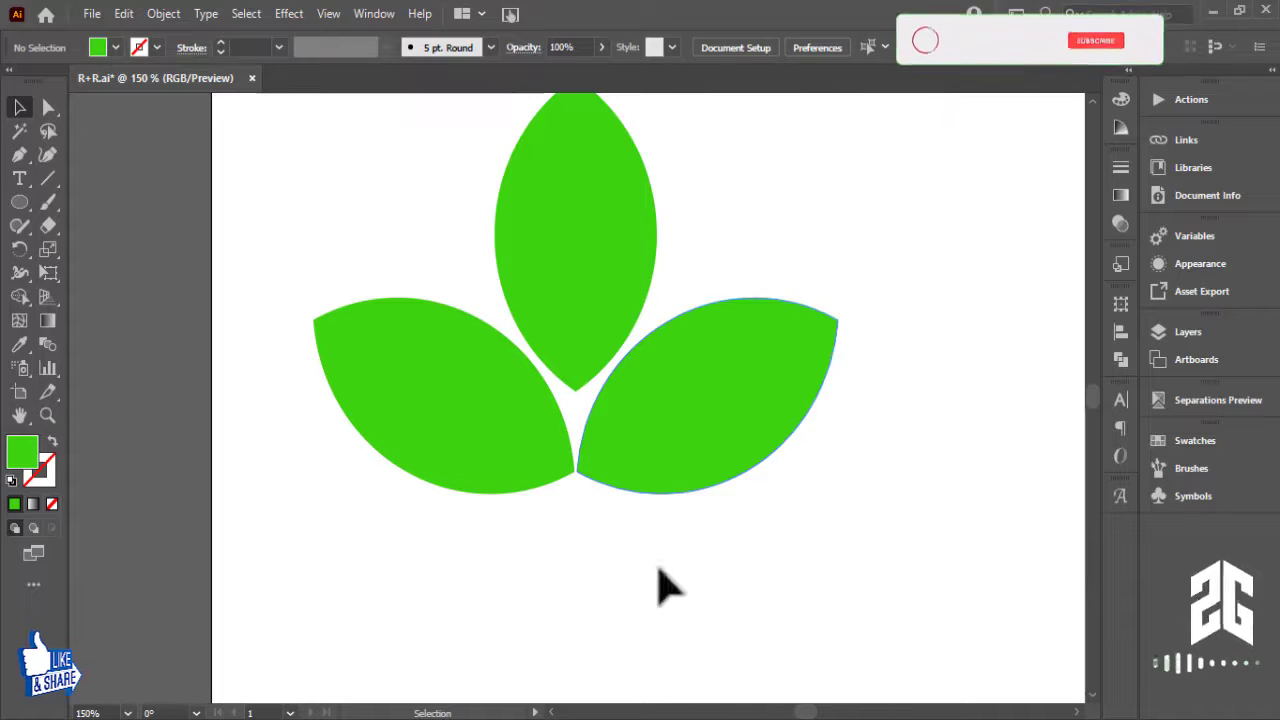
key(ctrl+z)
right_click(723, 441)
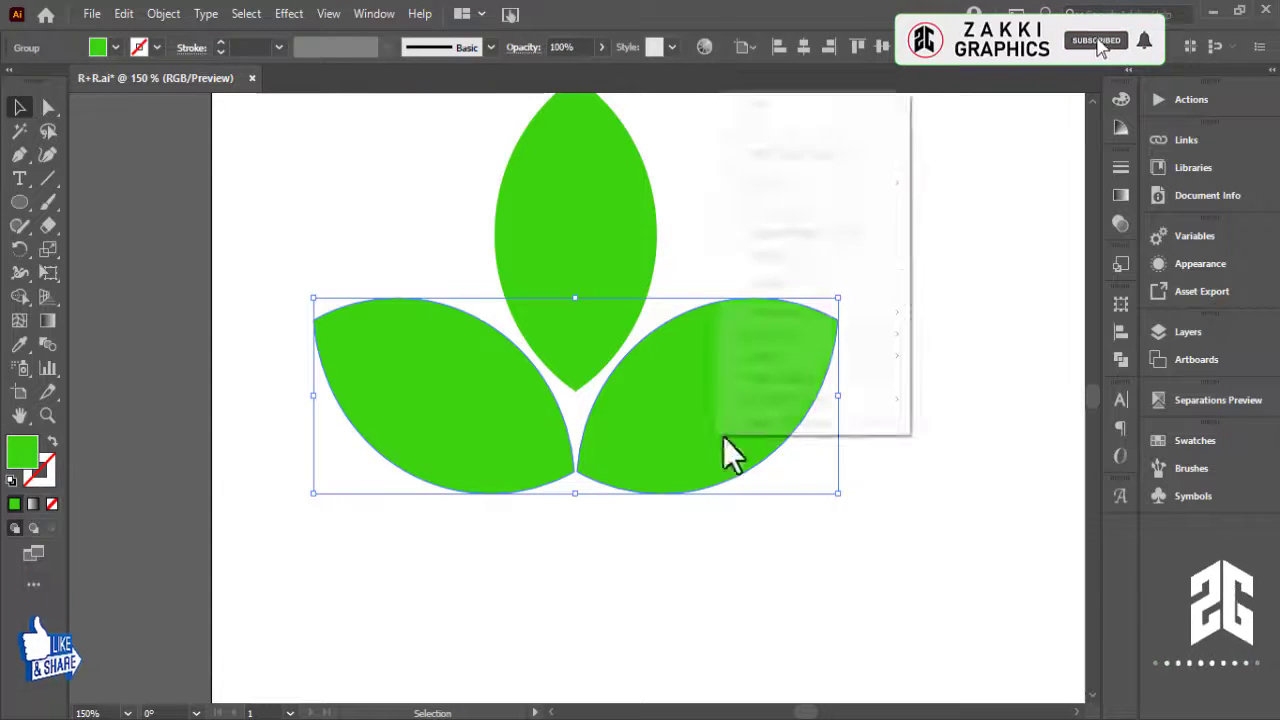
click(770, 255)
click(771, 414)
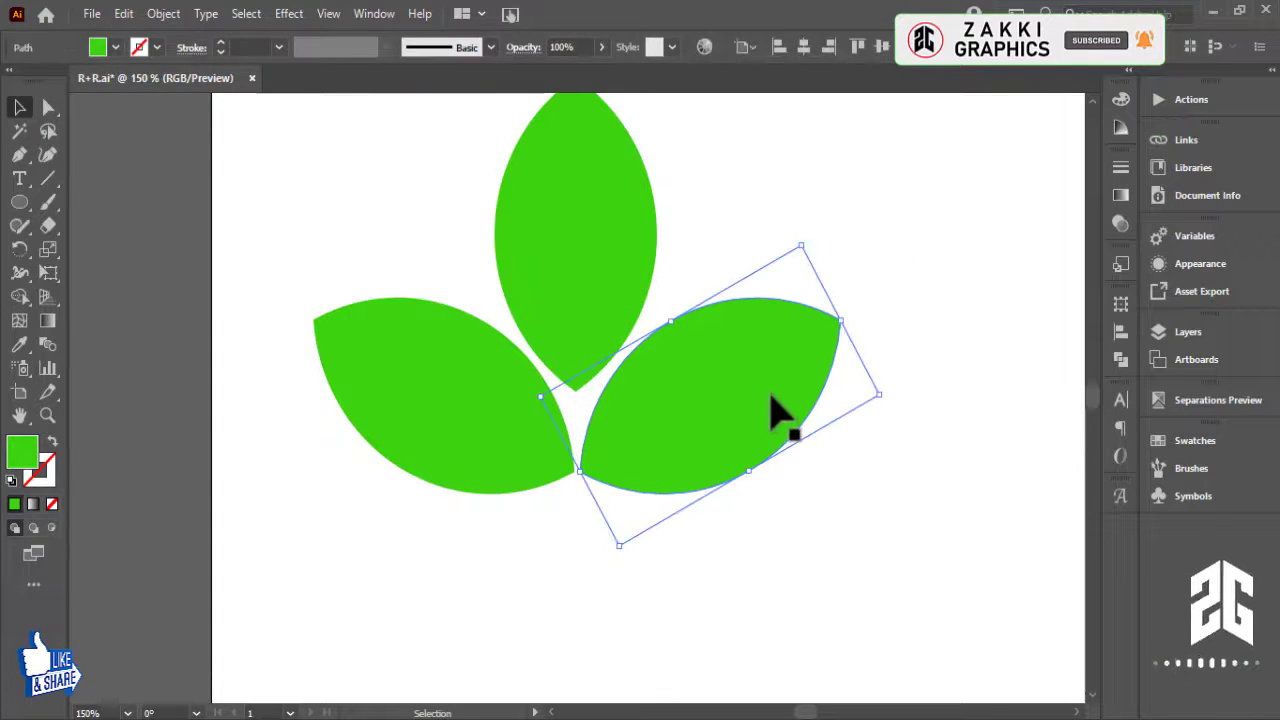
Step: Regroup the side leaves, centre them horizontally with the upright leaf, and group all three leaves
drag(700, 563, 480, 466)
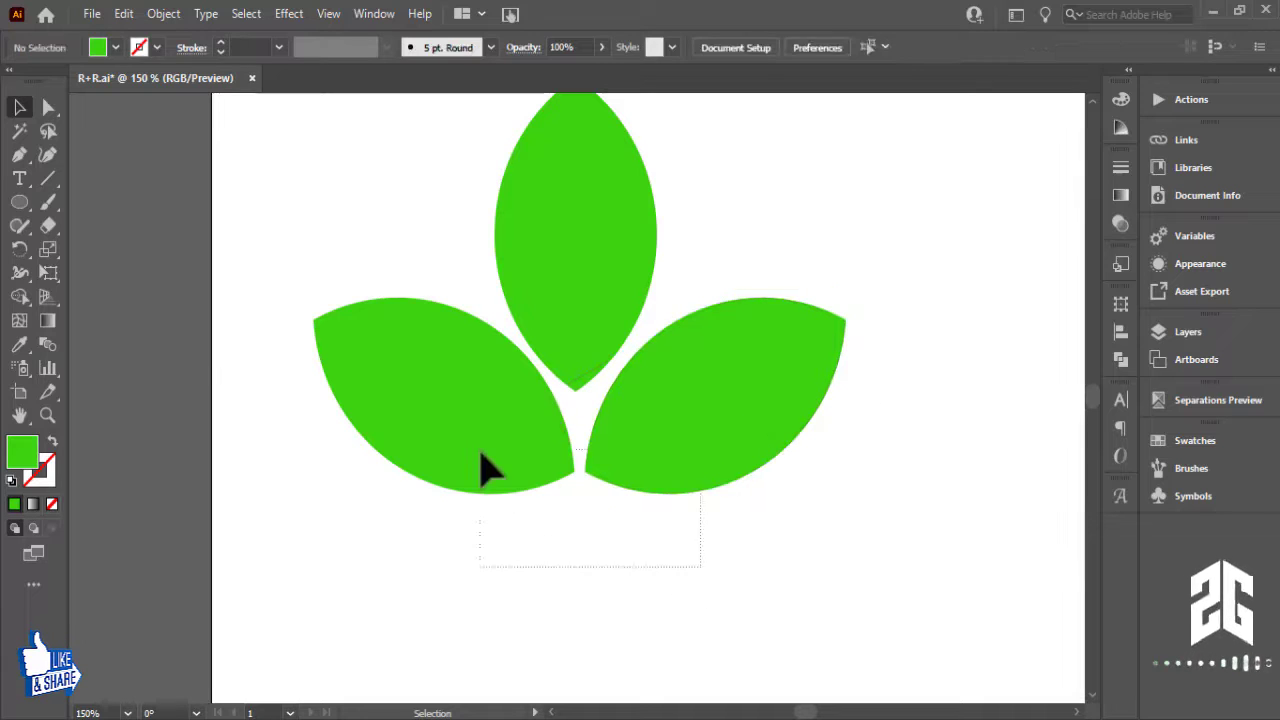
key(ctrl+a)
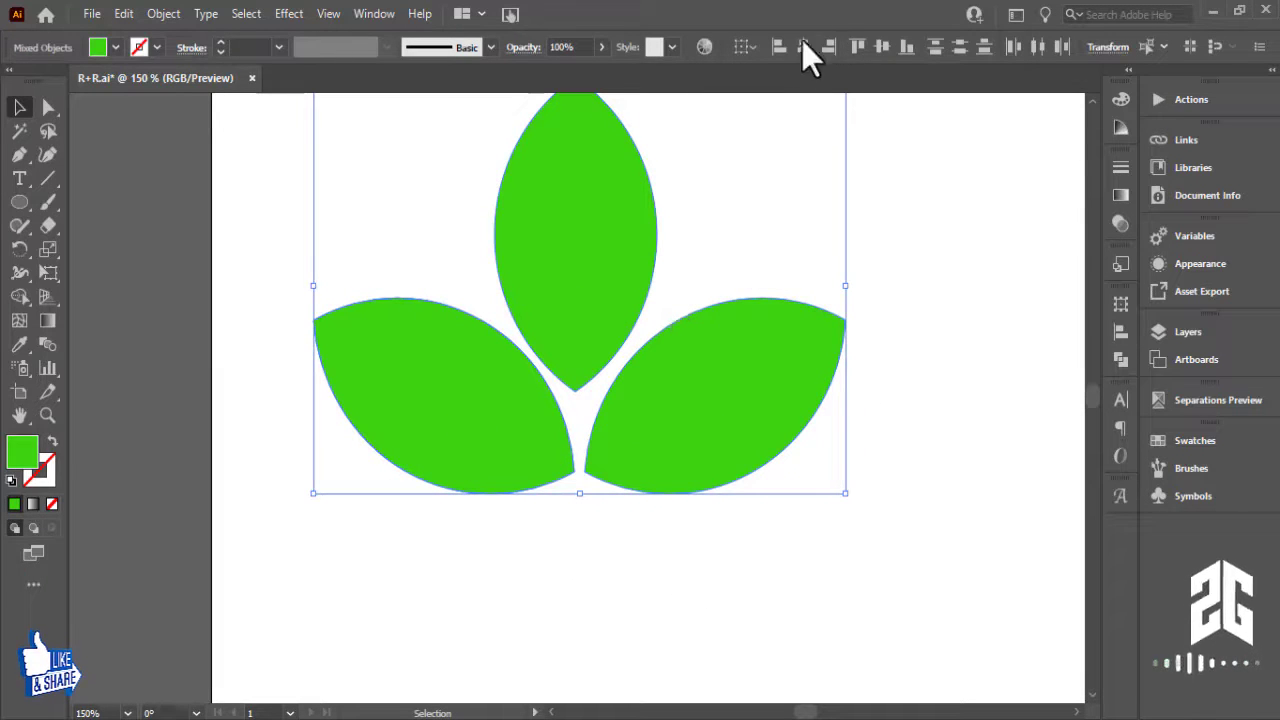
click(394, 557)
Step: Draw a thin vertical green rectangle as a stem just below the gap between the side leaves
click(631, 440)
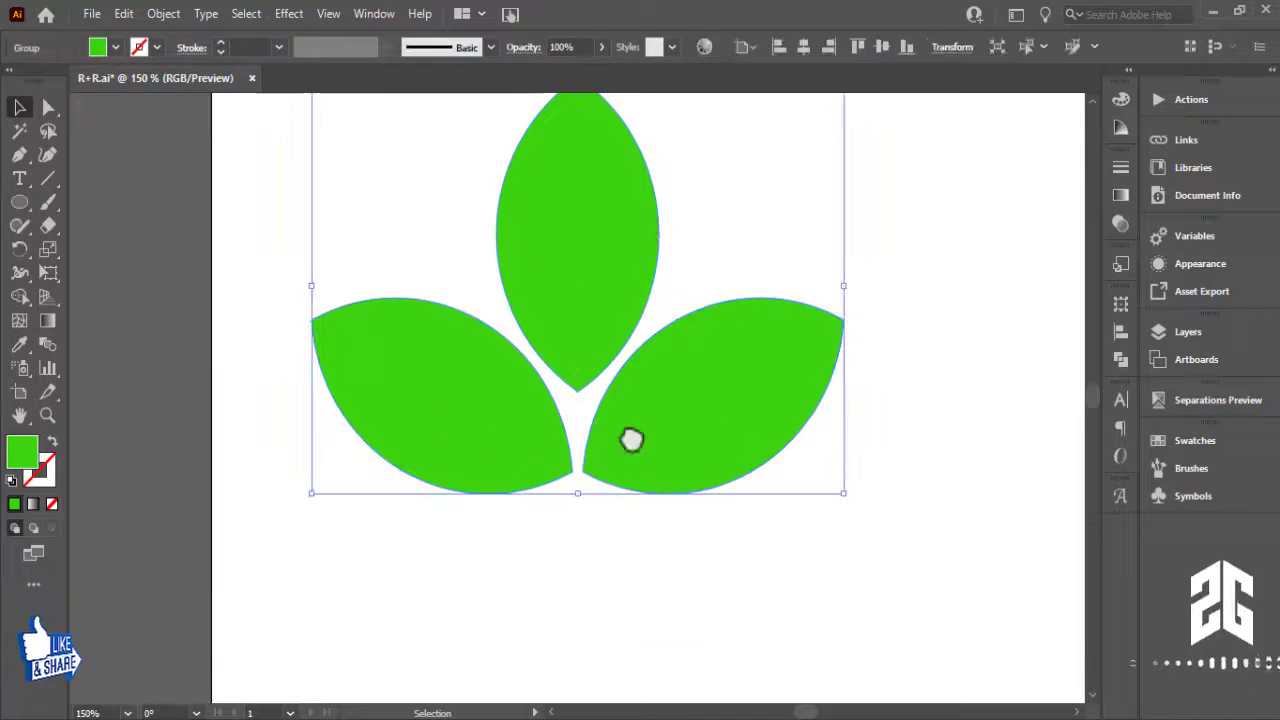
scroll(631, 440, down, 5)
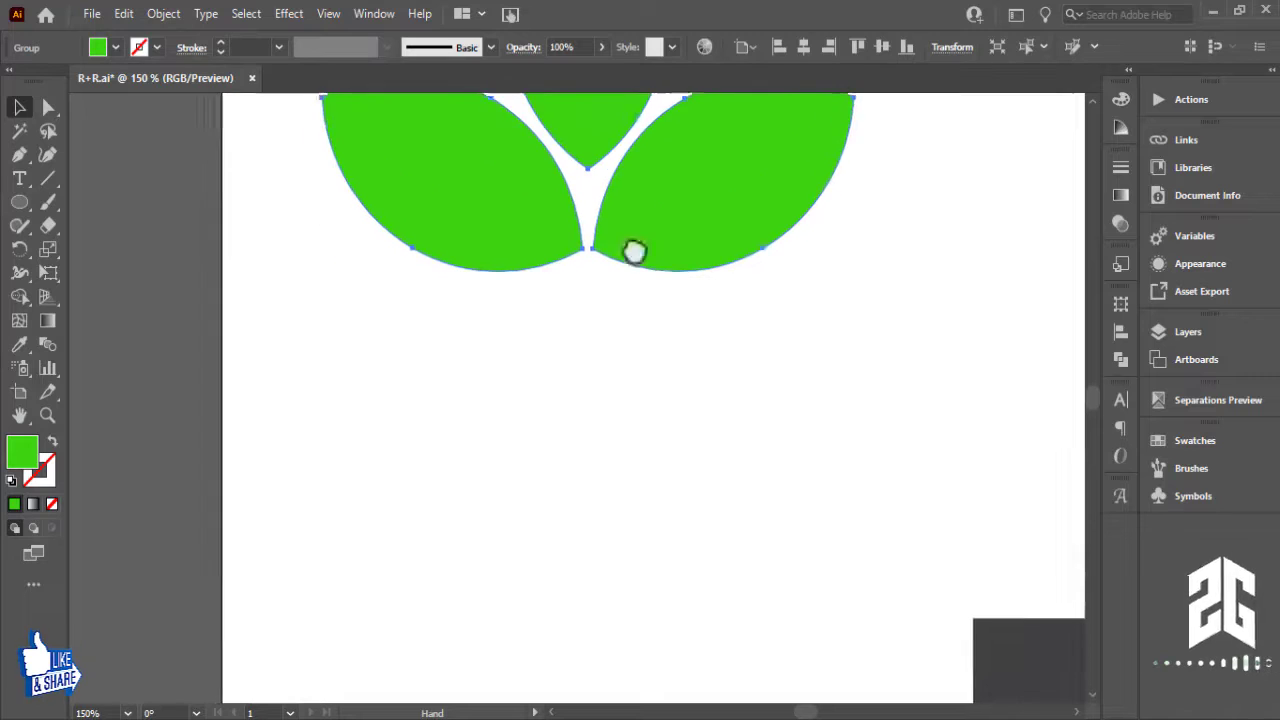
right_click(19, 201)
click(87, 204)
drag(569, 200, 587, 529)
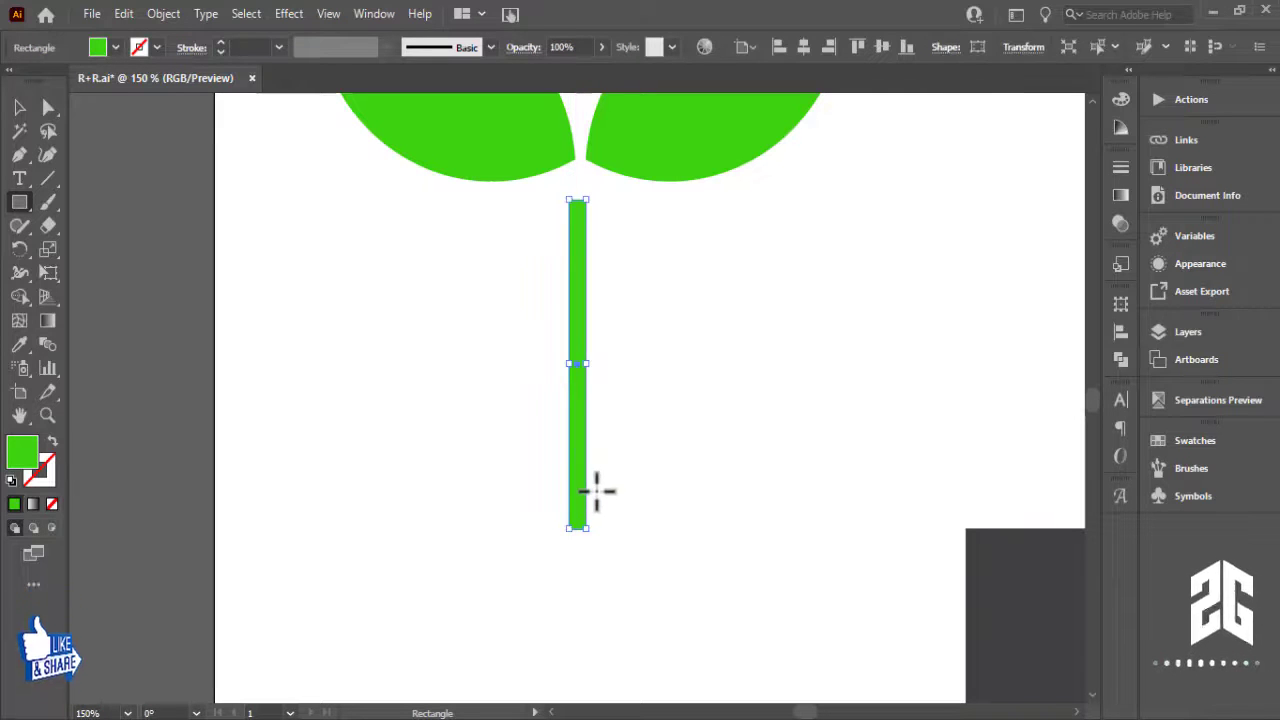
Step: Centre the green stem horizontally beneath the three-leaf group
drag(758, 410, 800, 537)
drag(569, 534, 567, 514)
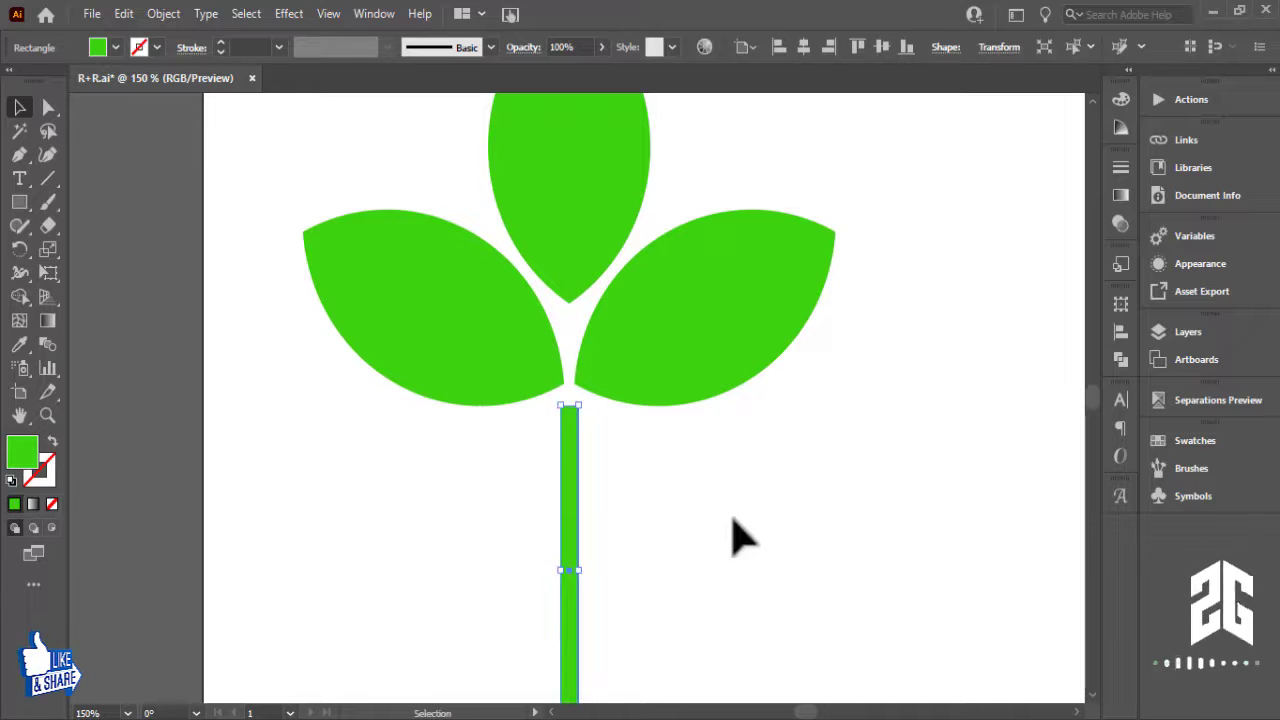
click(765, 605)
key(ctrl+a)
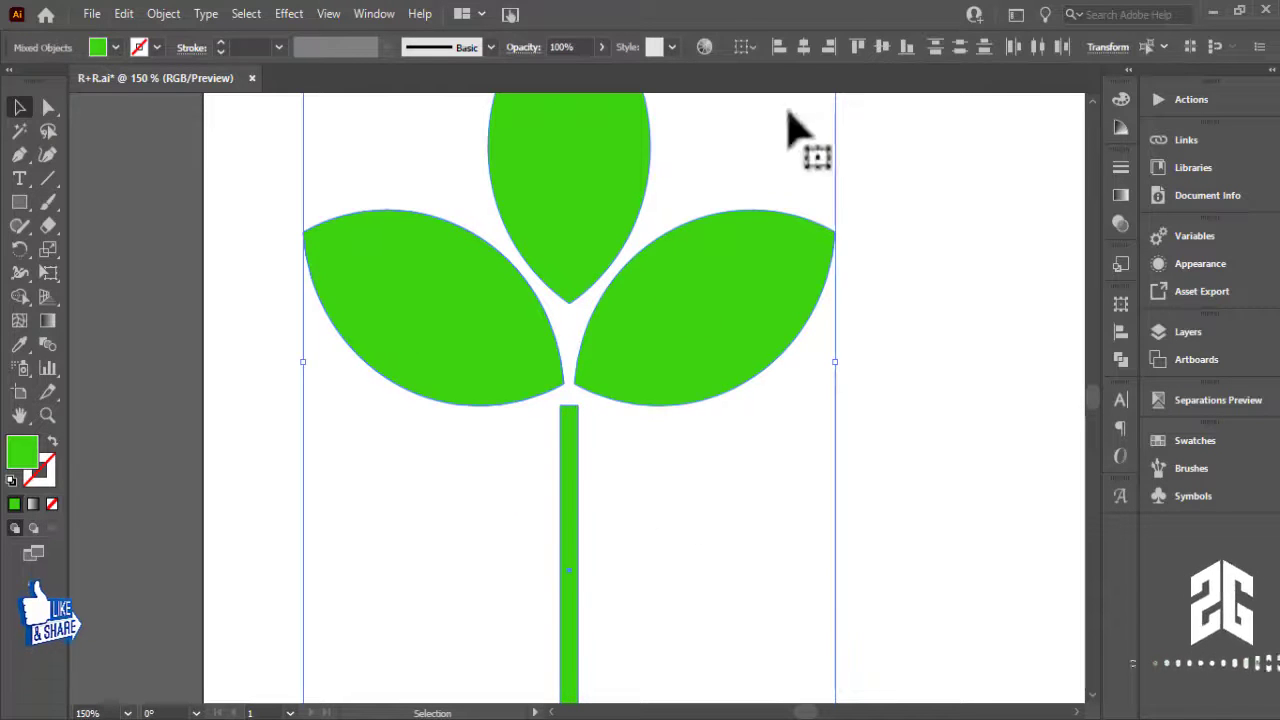
click(880, 360)
Step: Move all the dark grey logo pieces together down and to the left to free space above them
key(ctrl+minus)
key(ctrl+minus)
key(ctrl+minus)
drag(789, 400, 555, 392)
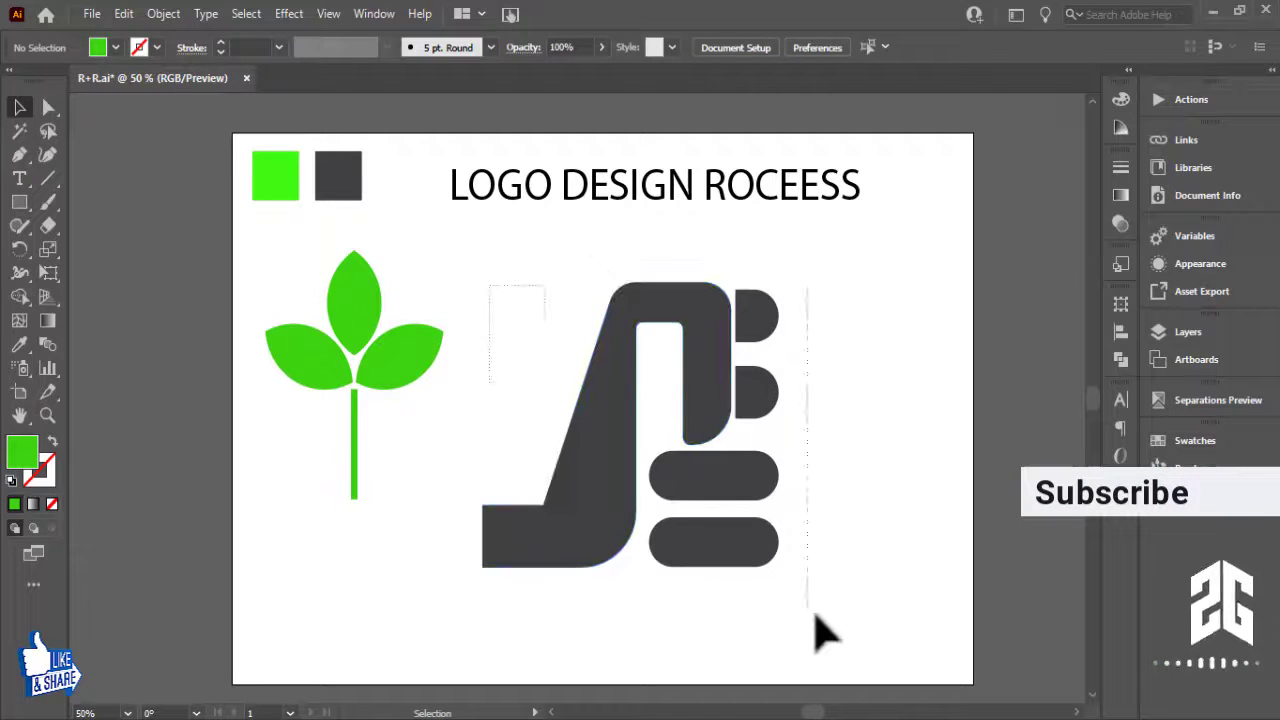
click(766, 429)
drag(766, 429, 716, 506)
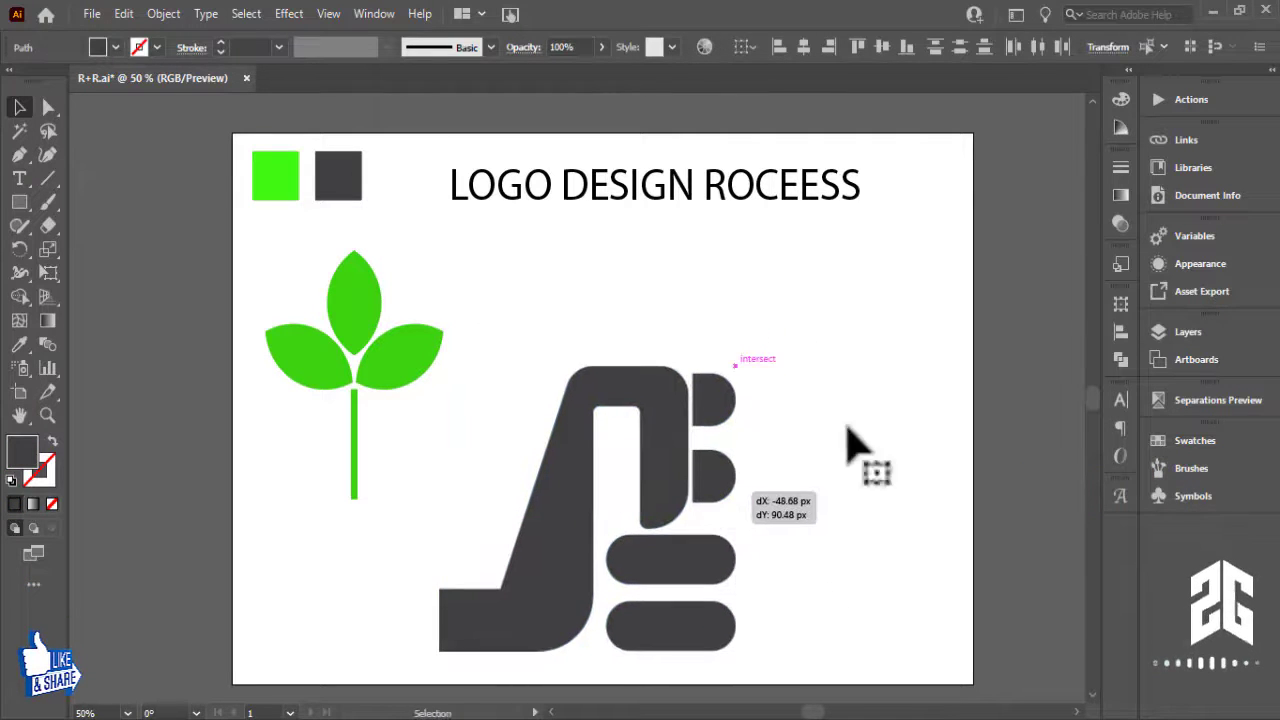
click(848, 440)
Step: Move the three-leaf group to just above the arch of the dark grey letter, leaving the stem in place
click(426, 374)
drag(405, 354, 692, 349)
click(800, 437)
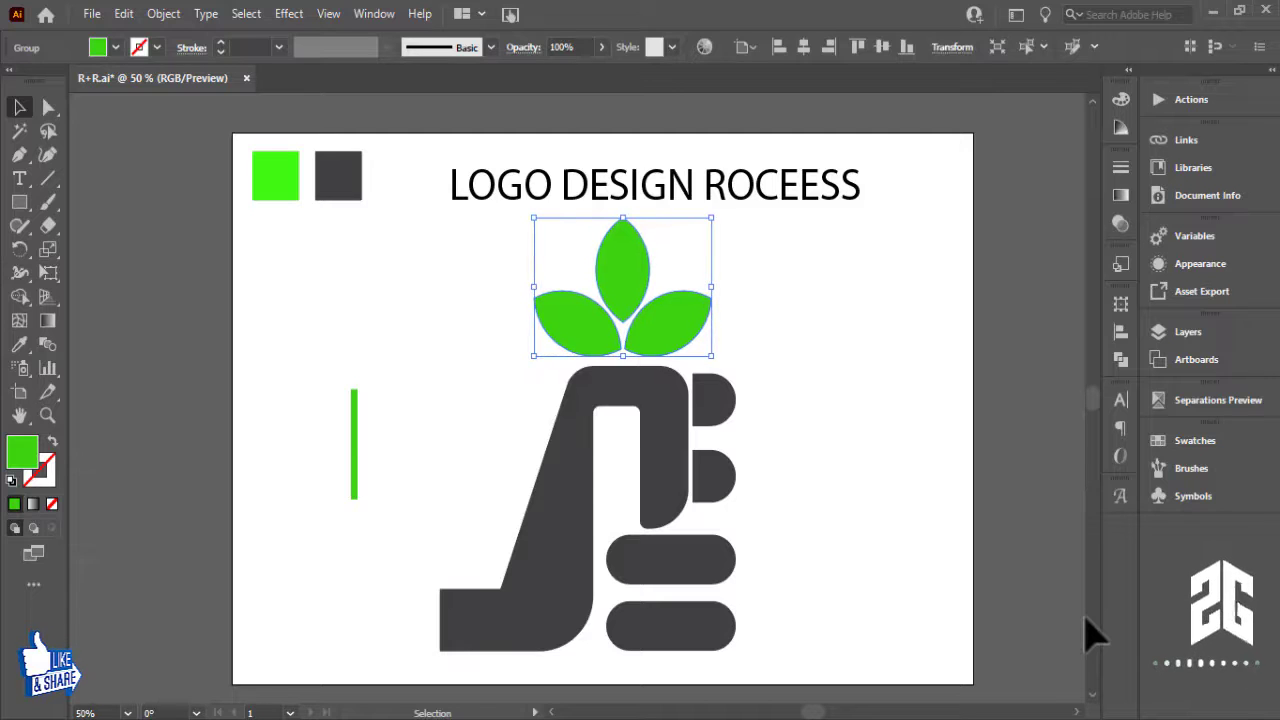
Step: Scale down the leaves and all dark grey pieces together and move them up beneath the title
click(894, 549)
drag(766, 443, 823, 386)
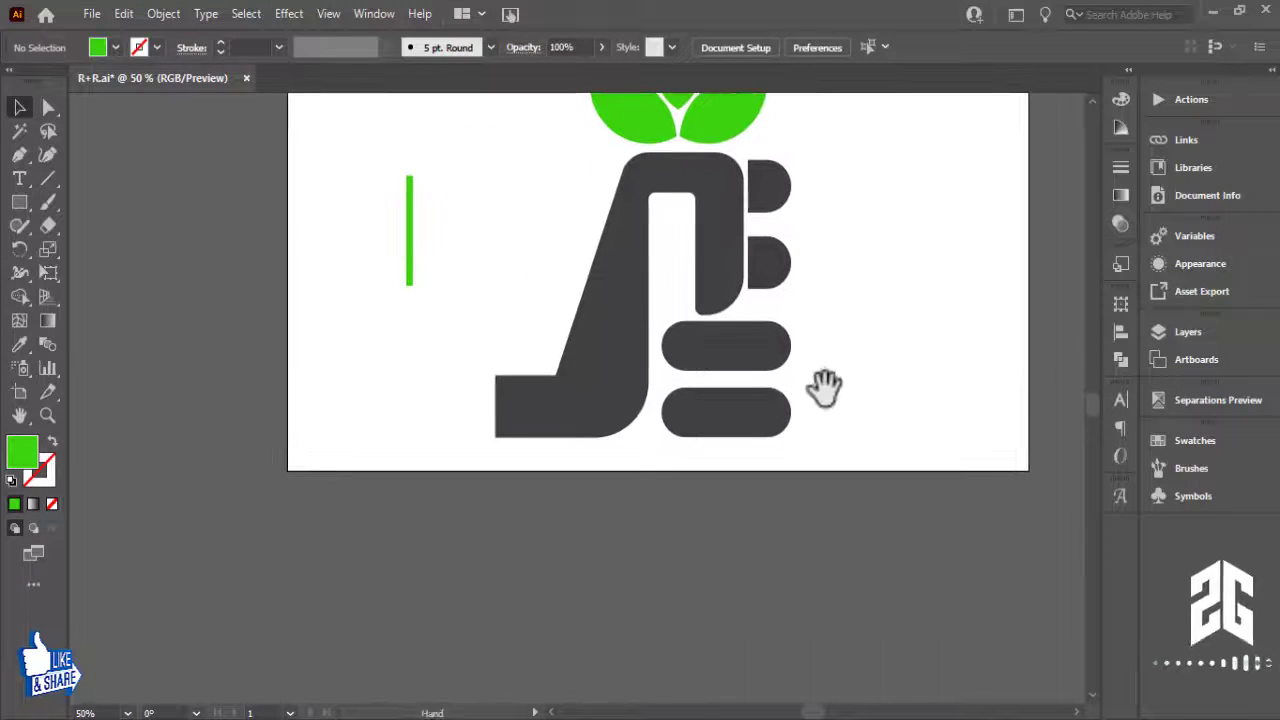
scroll(430, 305, down, 3)
scroll(757, 562, up, 3)
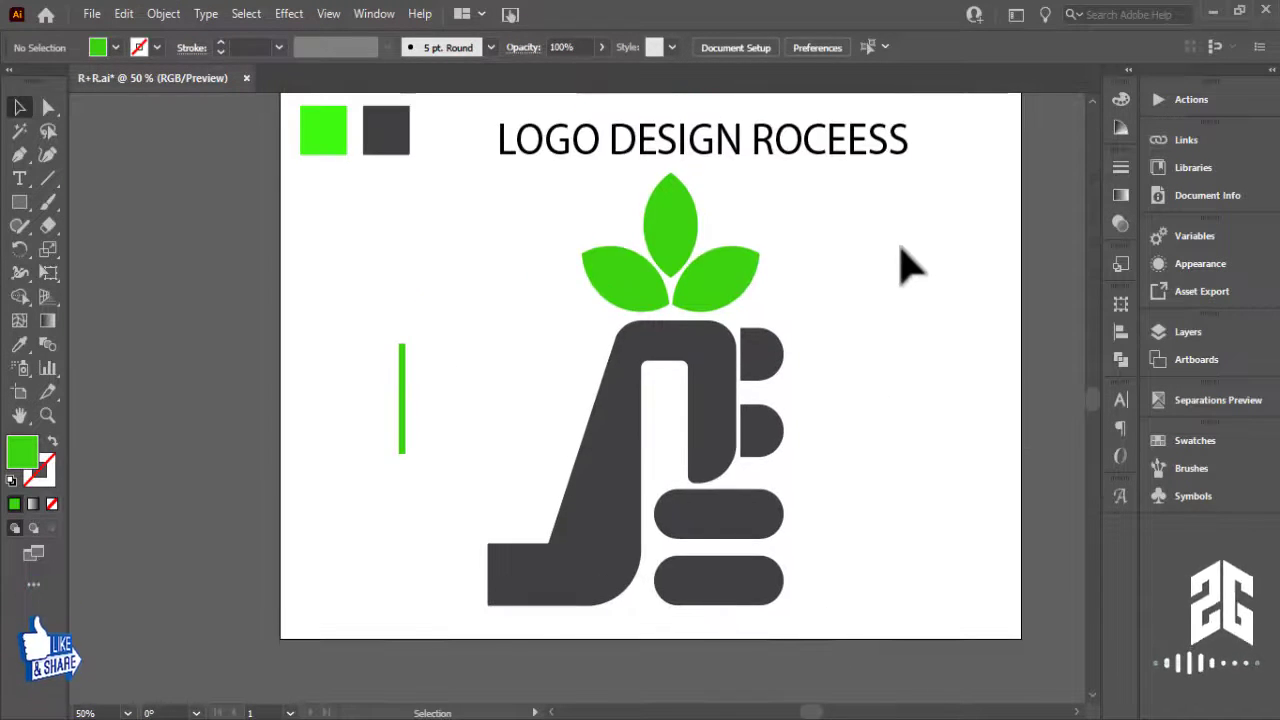
drag(529, 634, 640, 490)
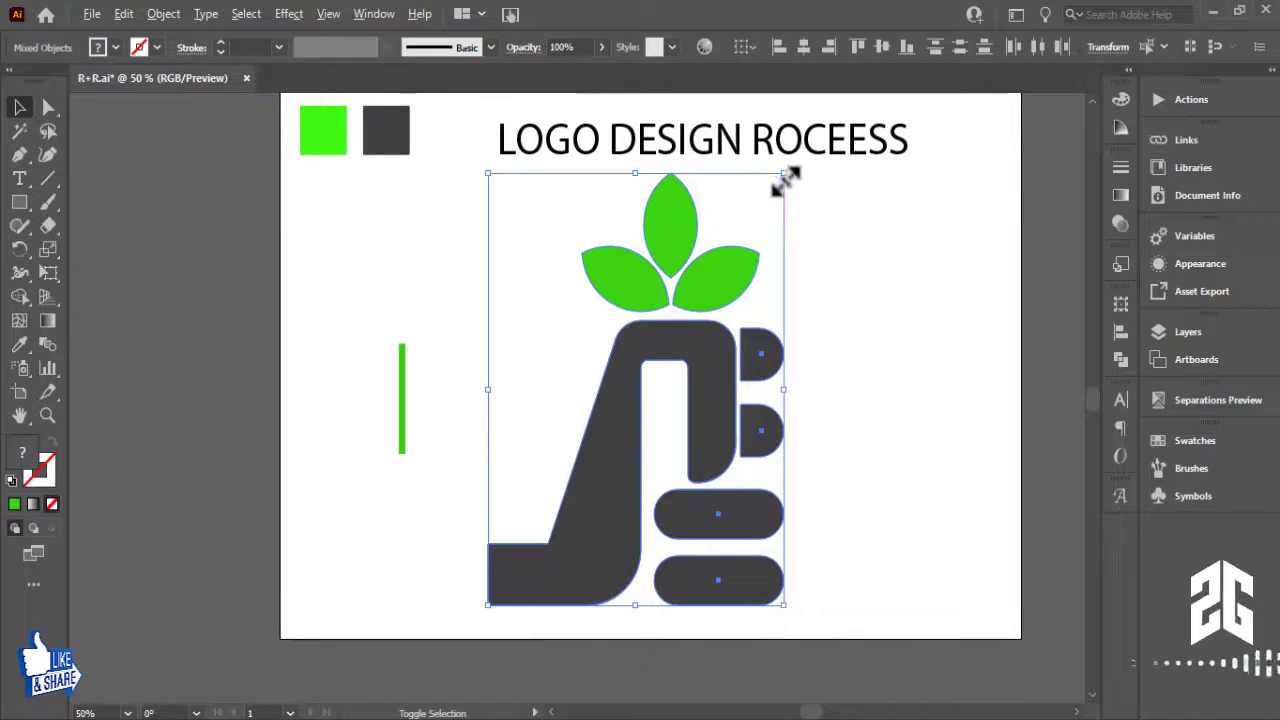
drag(785, 176, 748, 227)
drag(703, 372, 786, 320)
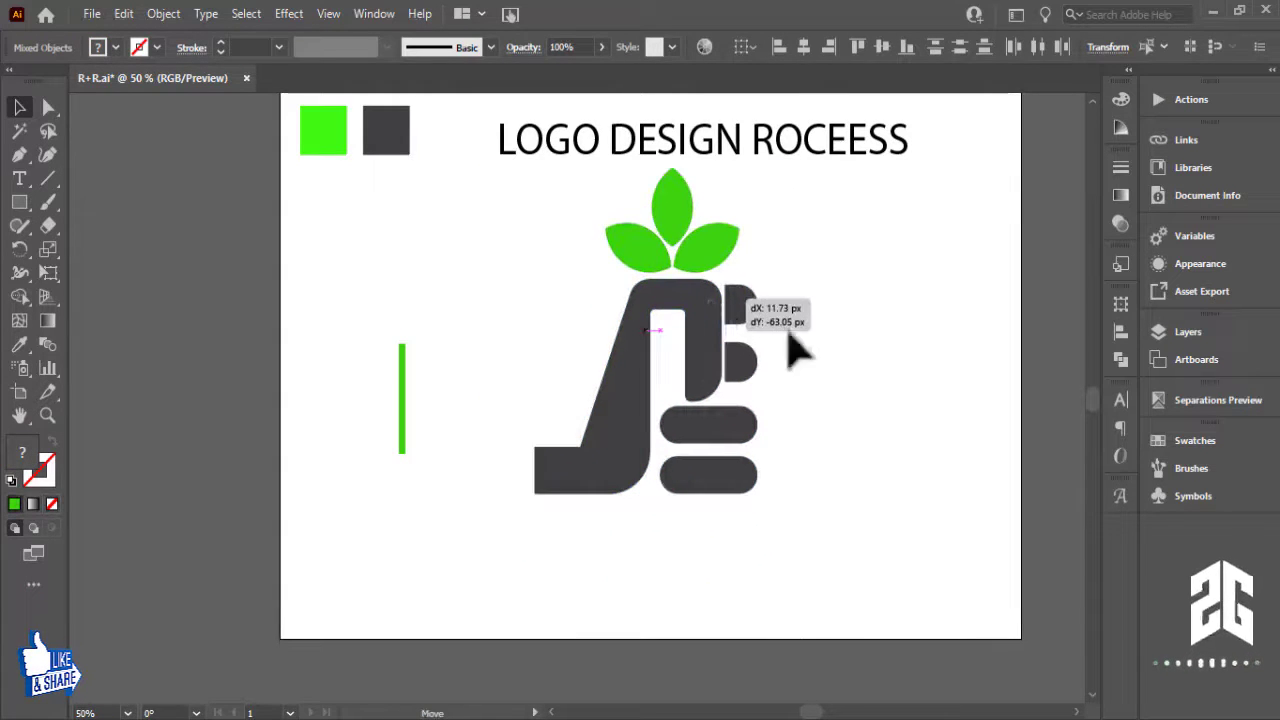
Step: Move the green stem into the gap between the large letter's foot and the lowest rounded bar
click(394, 429)
drag(404, 416, 652, 540)
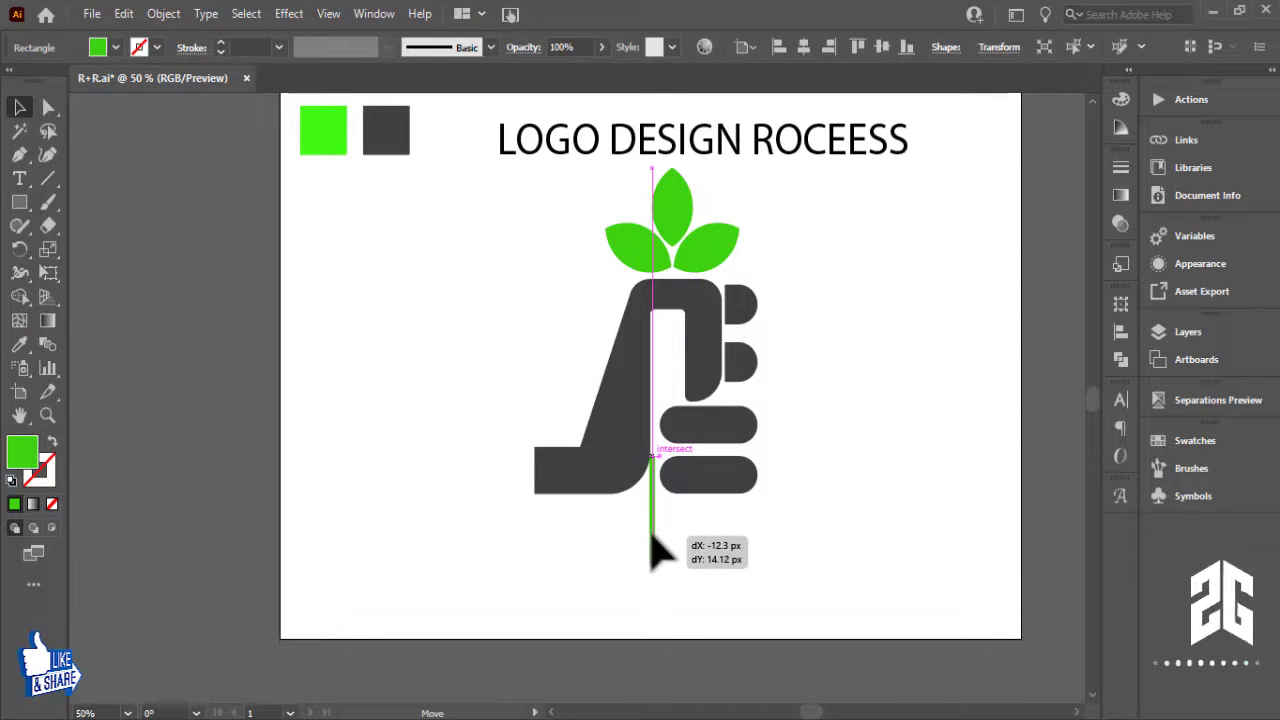
drag(655, 548, 655, 550)
key(ctrl+equal)
key(ctrl+equal)
drag(751, 517, 758, 596)
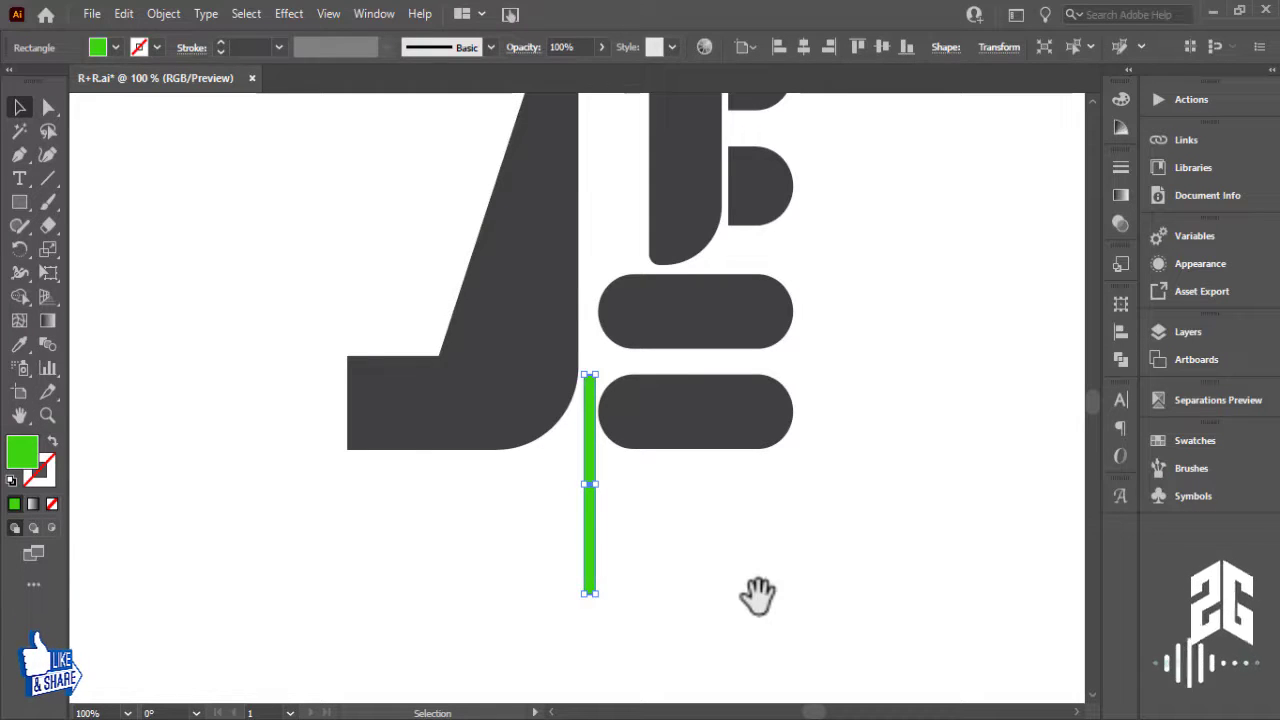
key(ctrl+minus)
key(ctrl+minus)
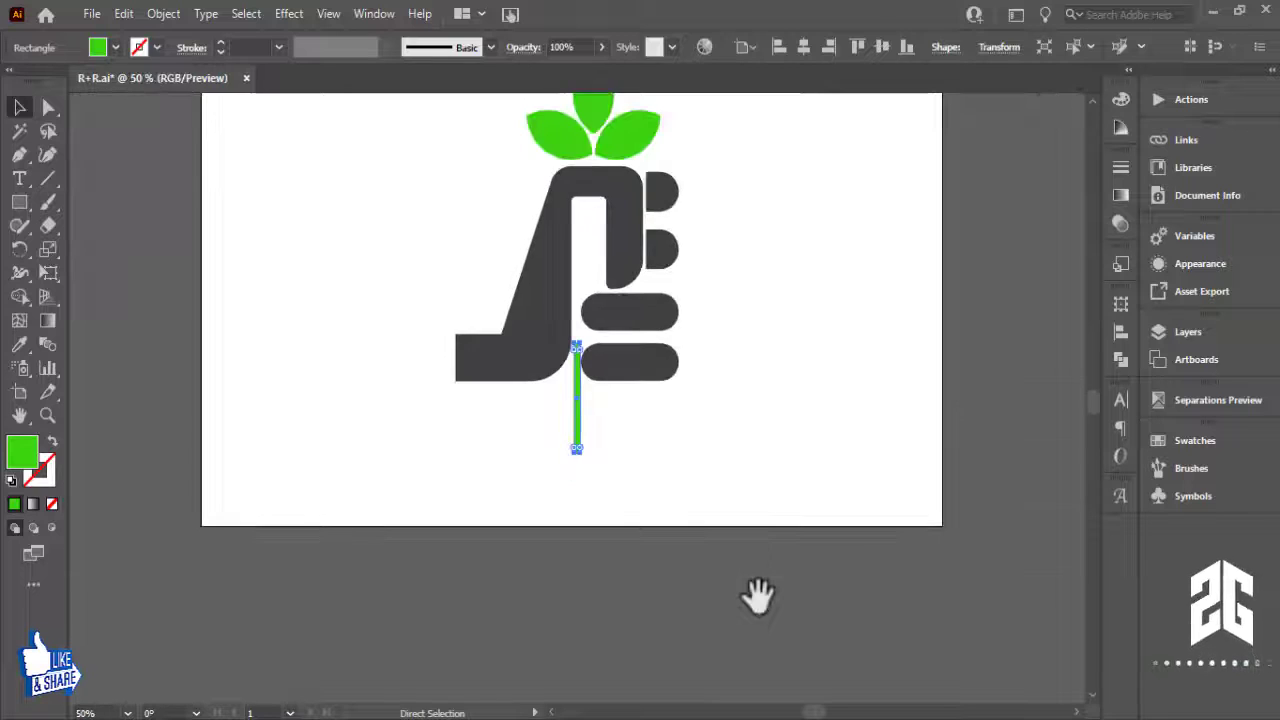
drag(757, 594, 848, 618)
drag(878, 532, 878, 553)
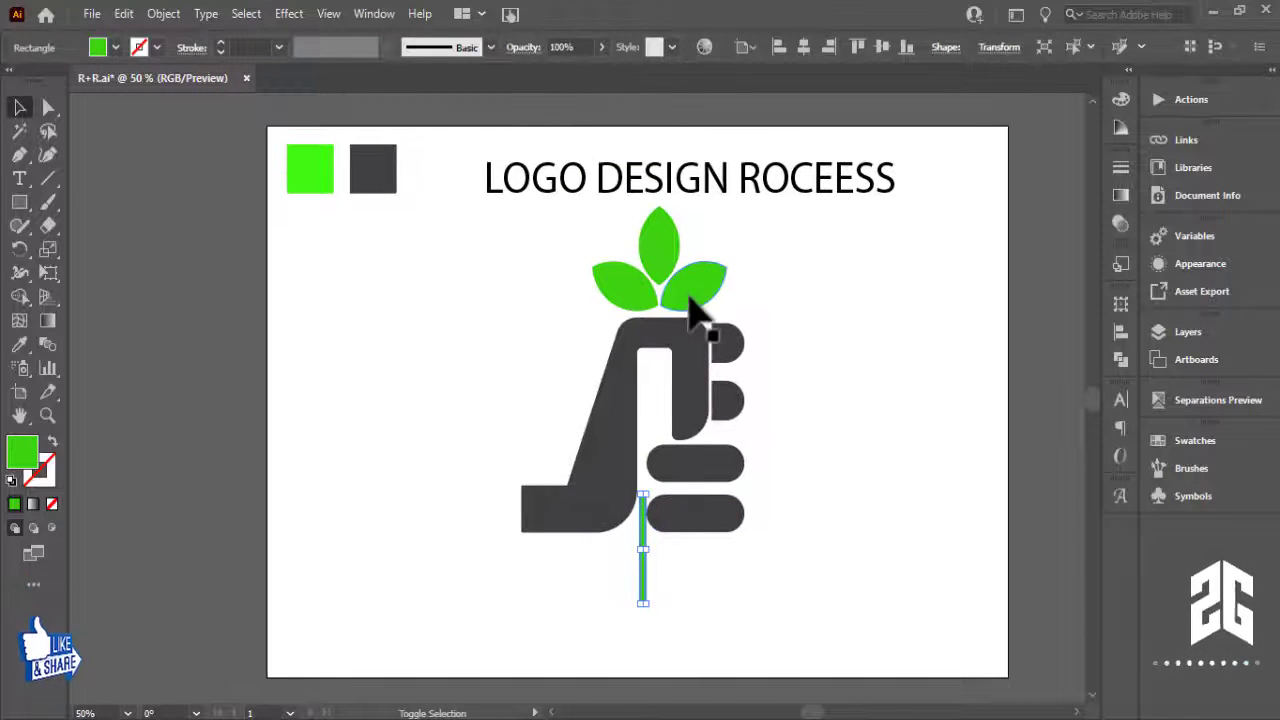
Step: Align the horizontal centres of the stem and the leaf group
shift+click(694, 304)
click(805, 50)
click(922, 395)
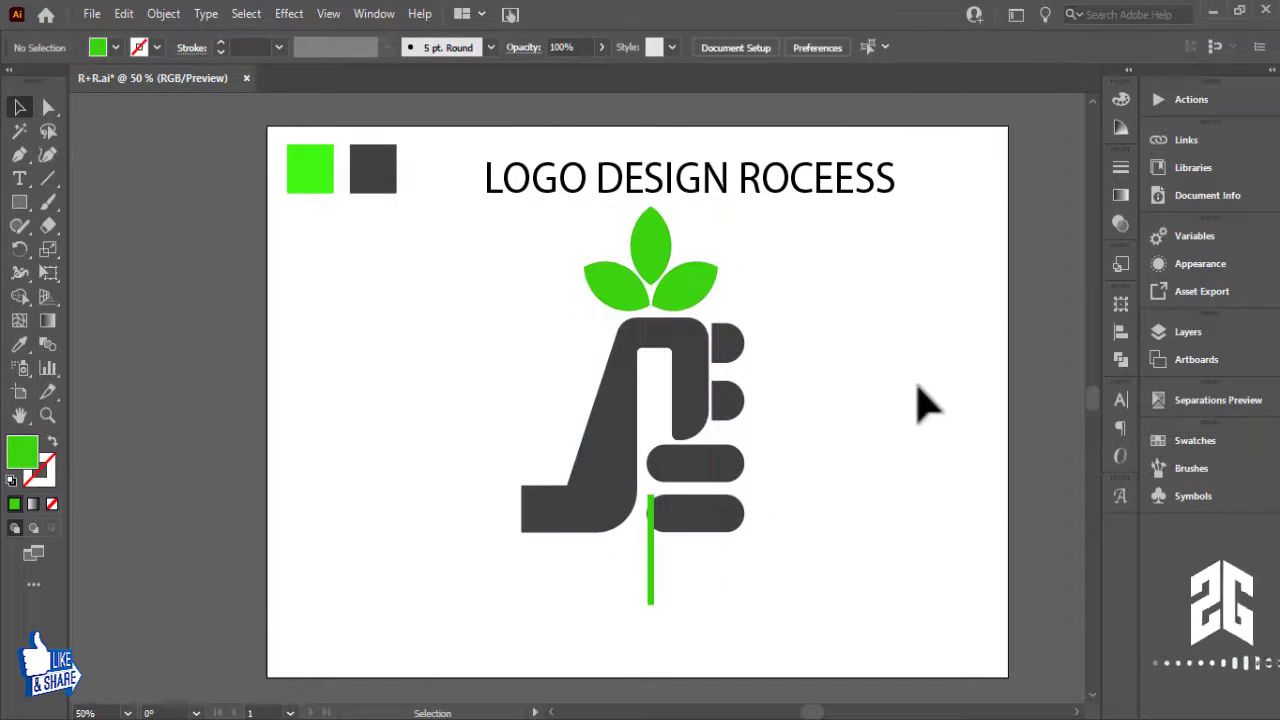
Step: Shorten the upper rounded bar by shifting its left-end anchor points to the right, clear of the stem's path
key(ctrl+plus)
key(ctrl+plus)
drag(868, 524, 814, 457)
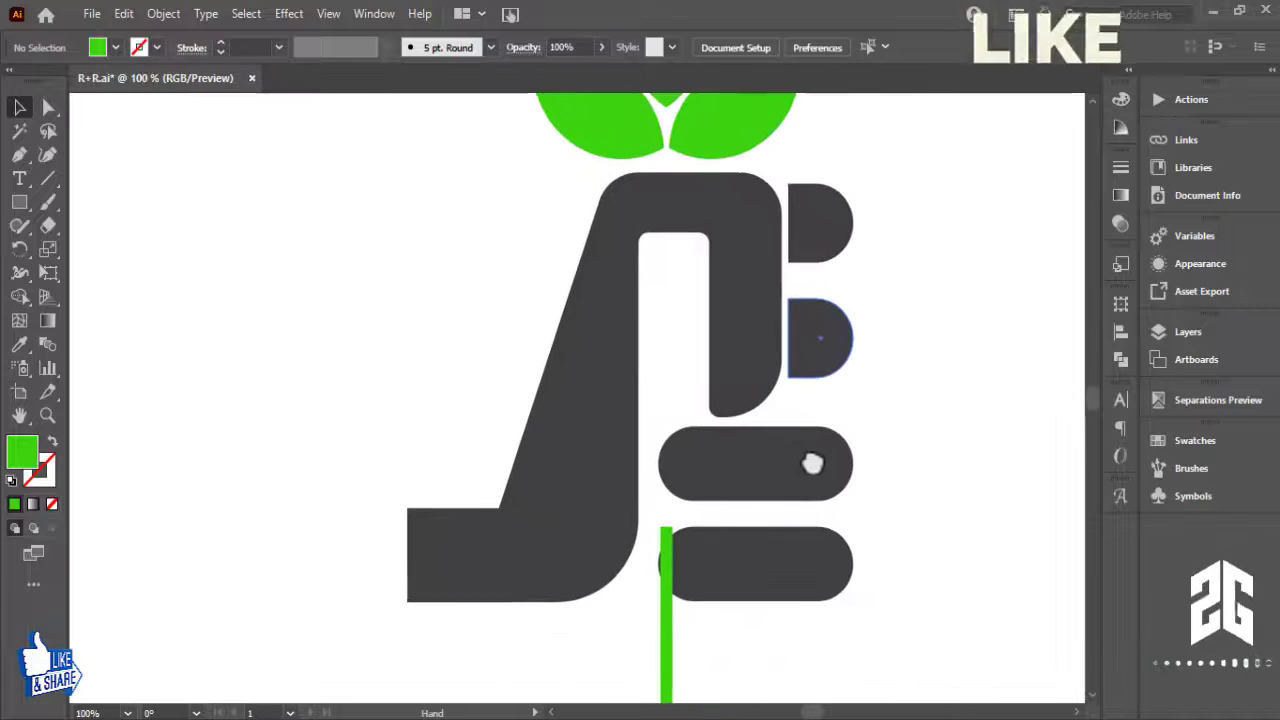
click(737, 478)
shift+click(790, 560)
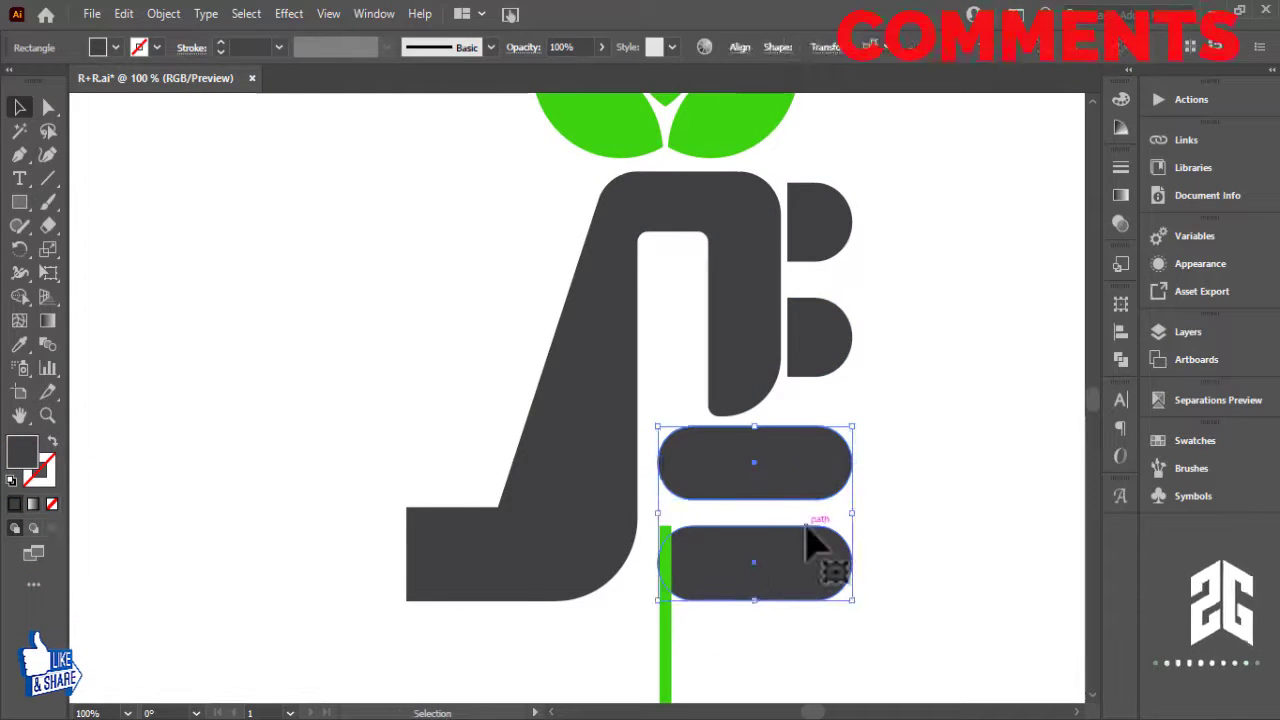
key(ctrl+plus)
drag(803, 456, 869, 466)
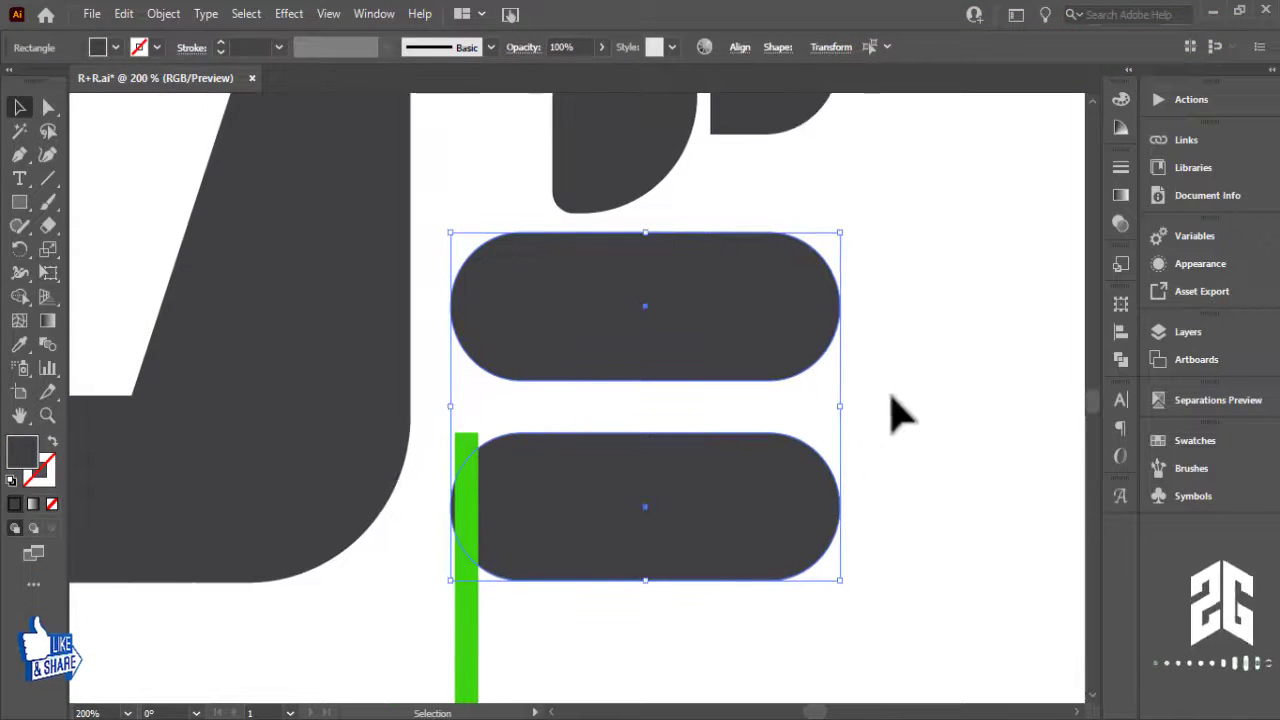
click(537, 337)
click(48, 107)
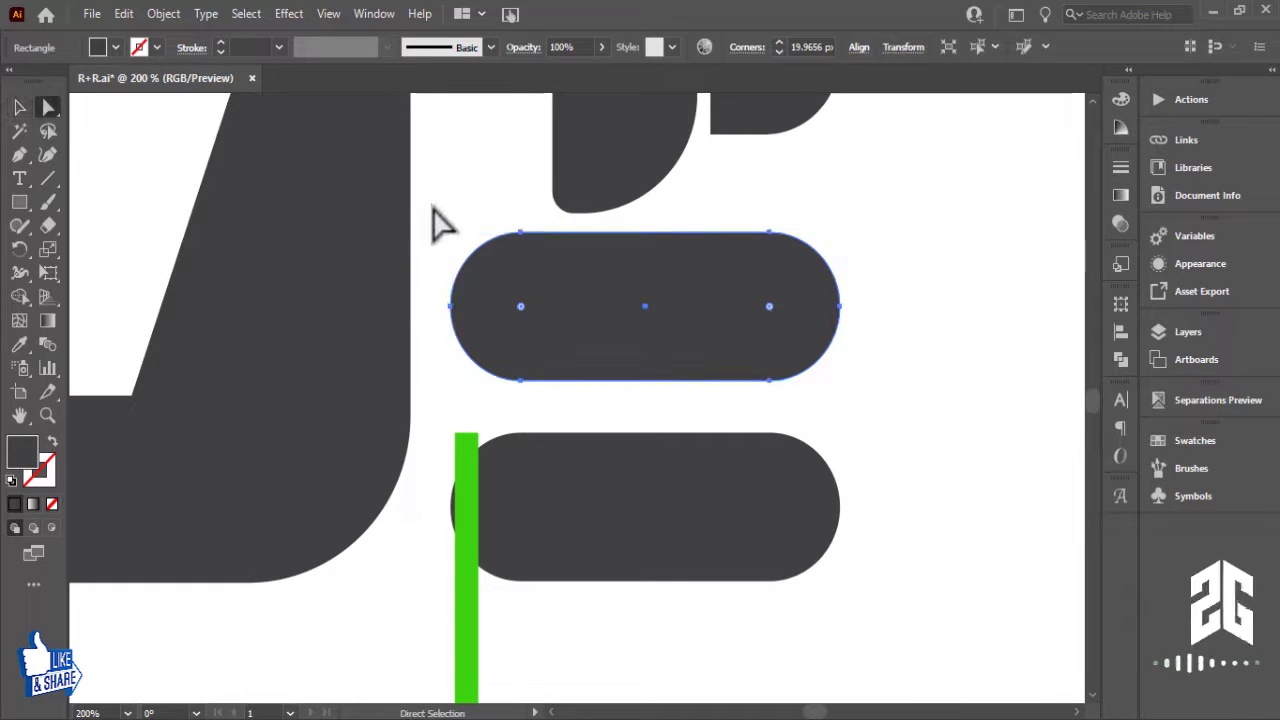
drag(431, 205, 558, 390)
key(Right)
key(Right)
key(Right)
key(Right)
key(Right)
key(Right)
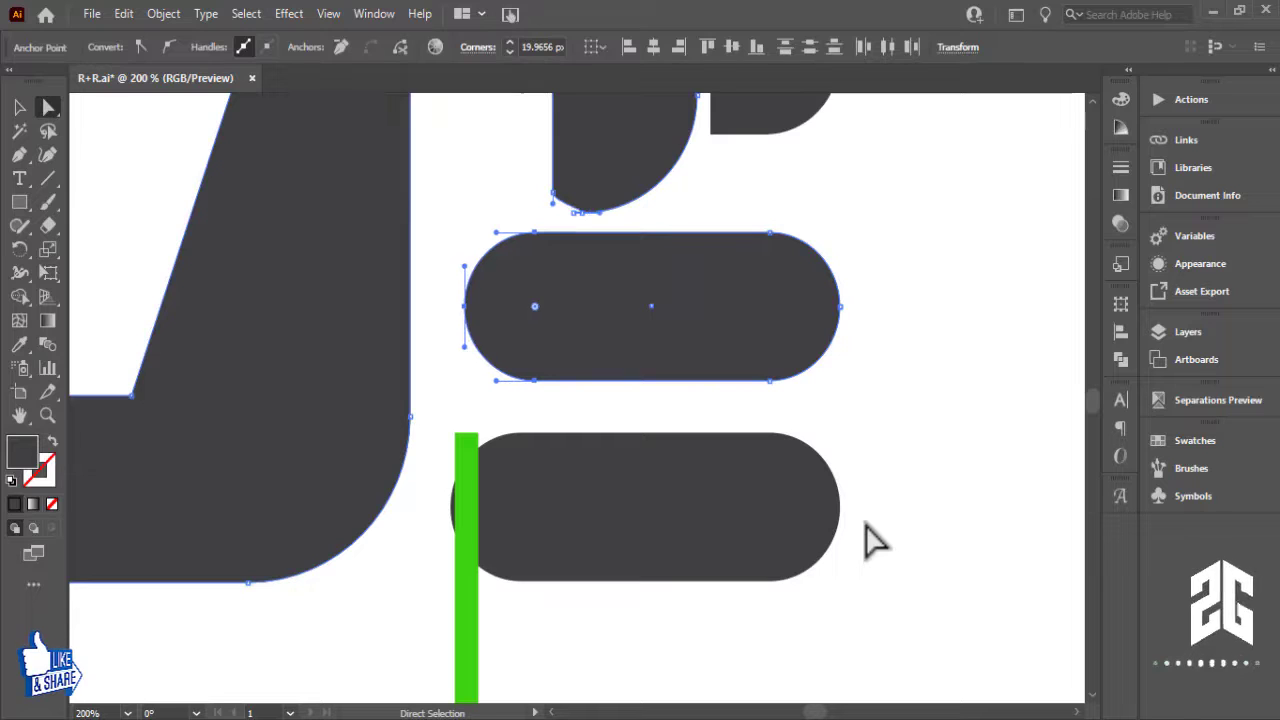
key(Right)
key(Right)
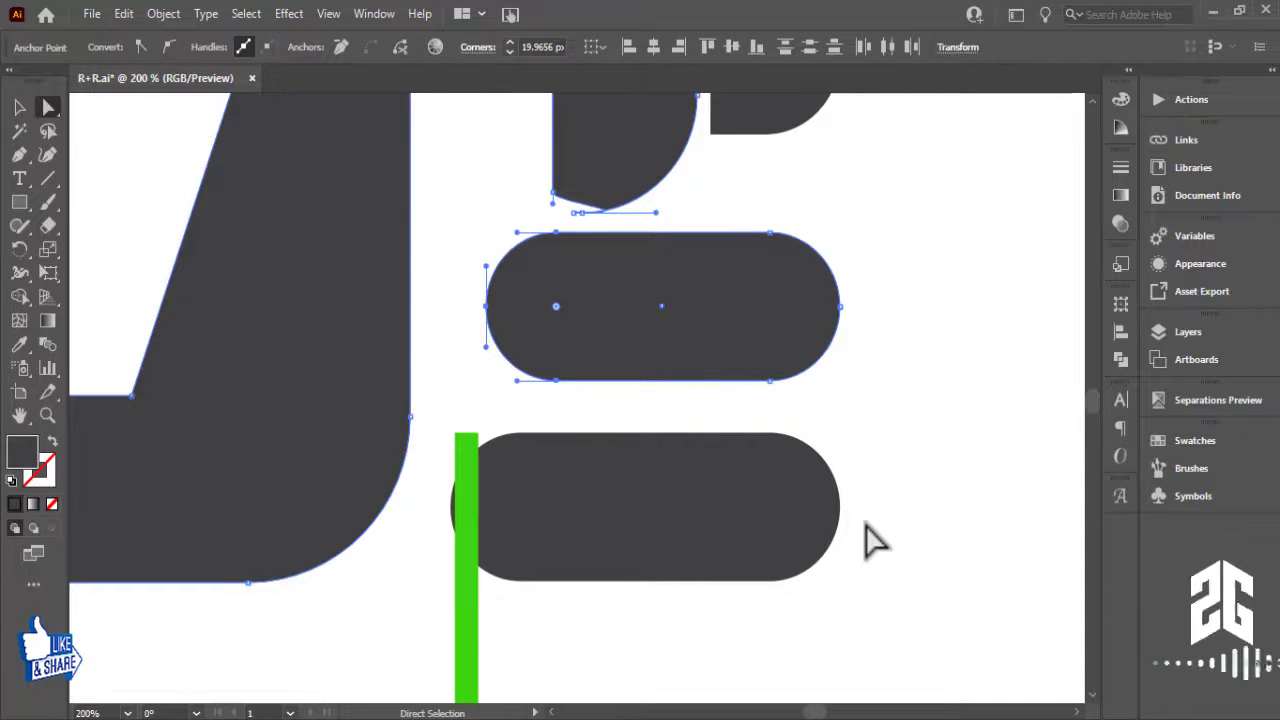
Step: Delete the lower rounded bar and replace it with a copy of the shortened upper bar placed directly below
click(571, 527)
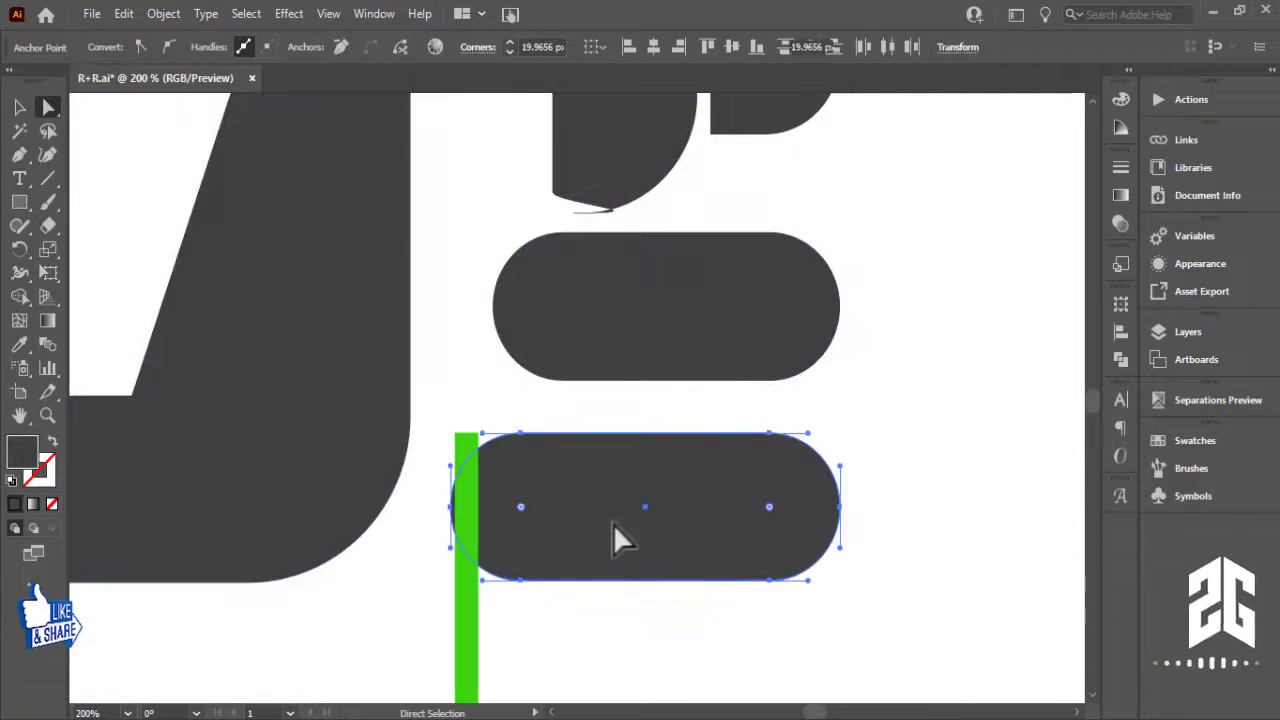
click(20, 110)
key(Delete)
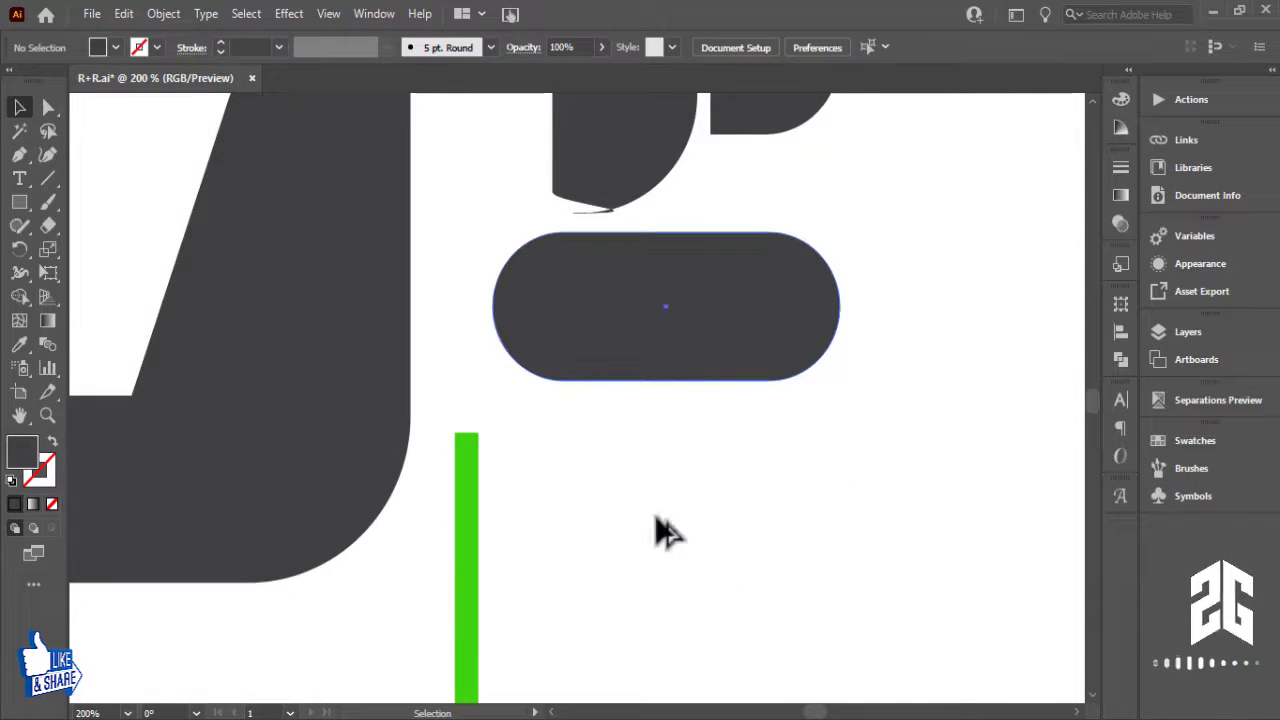
drag(665, 355, 666, 556)
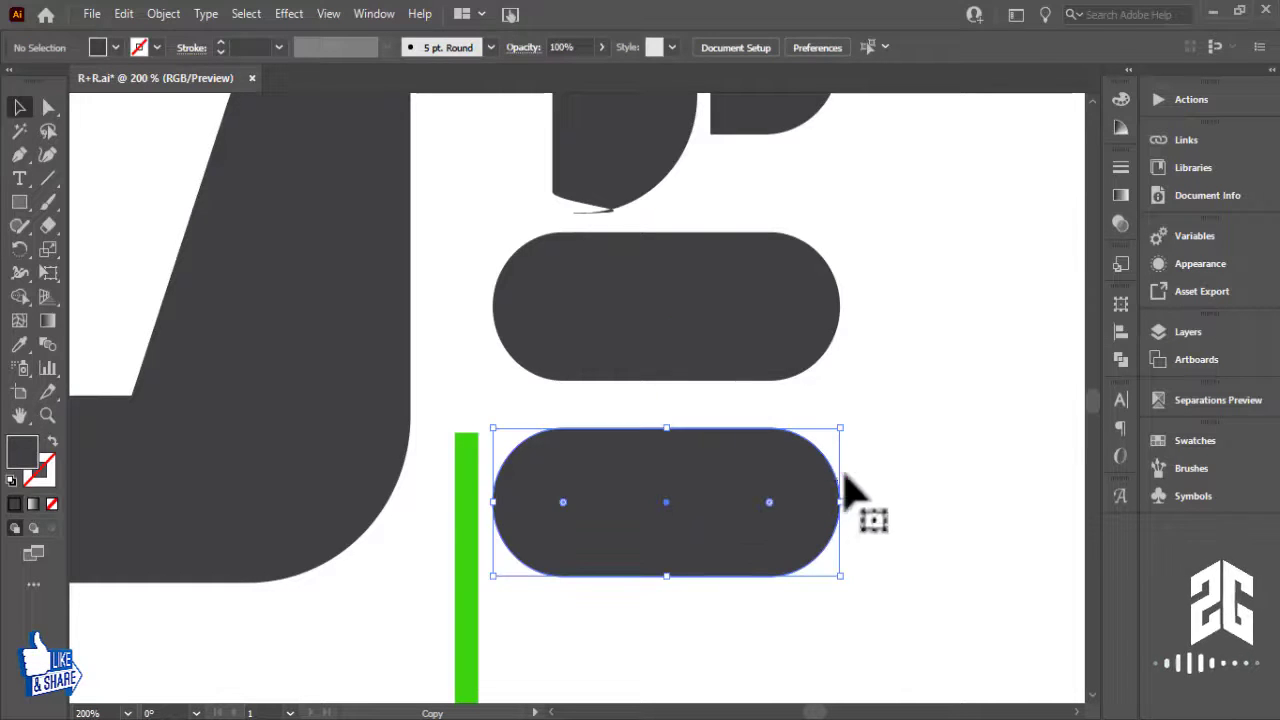
Step: Extend the stem's upper end to roughly mid-height of the upper rounded bar
click(454, 500)
click(471, 505)
key(ctrl+minus)
key(ctrl+minus)
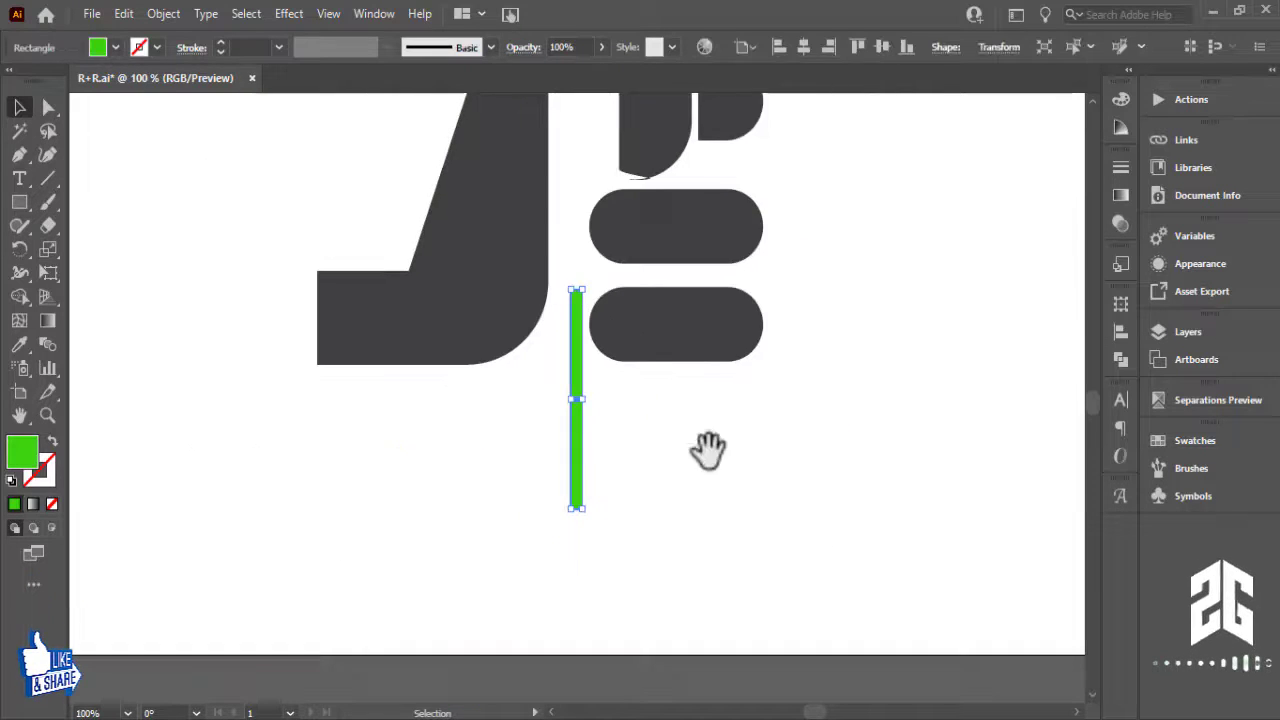
scroll(707, 450, up, 5)
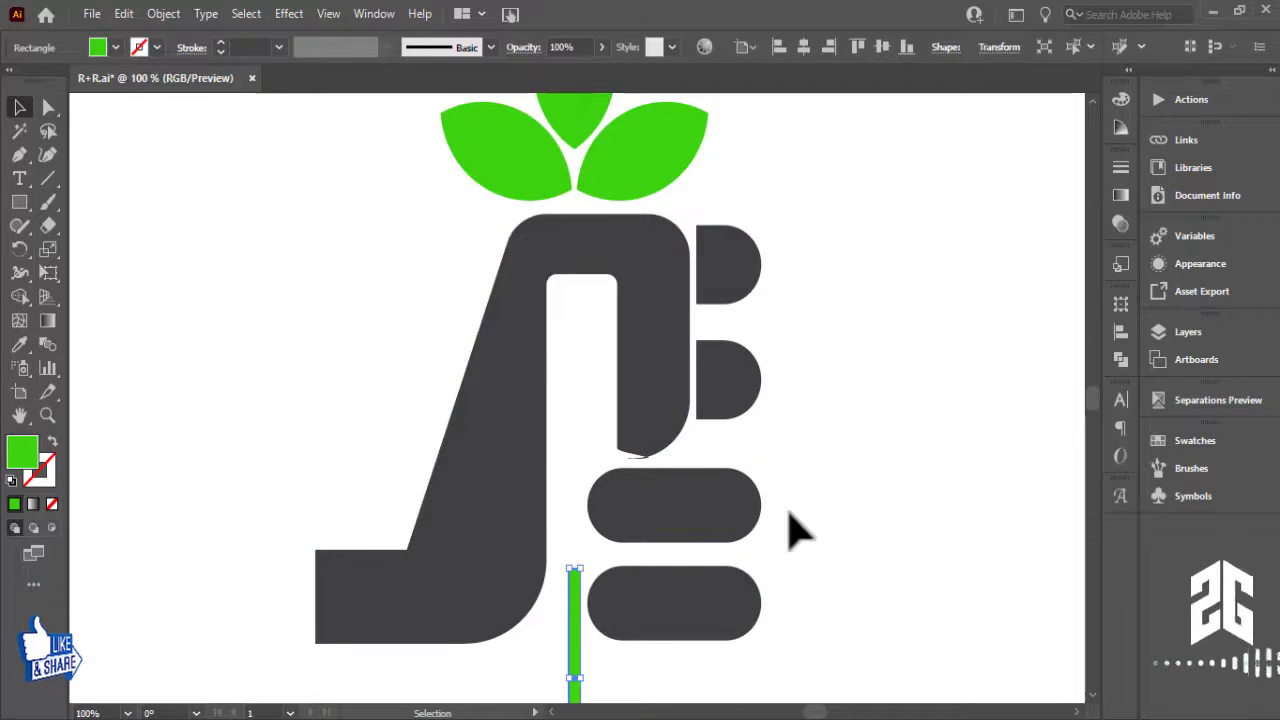
key(ctrl+plus)
key(ctrl+plus)
key(ctrl+plus)
scroll(650, 460, up, 4)
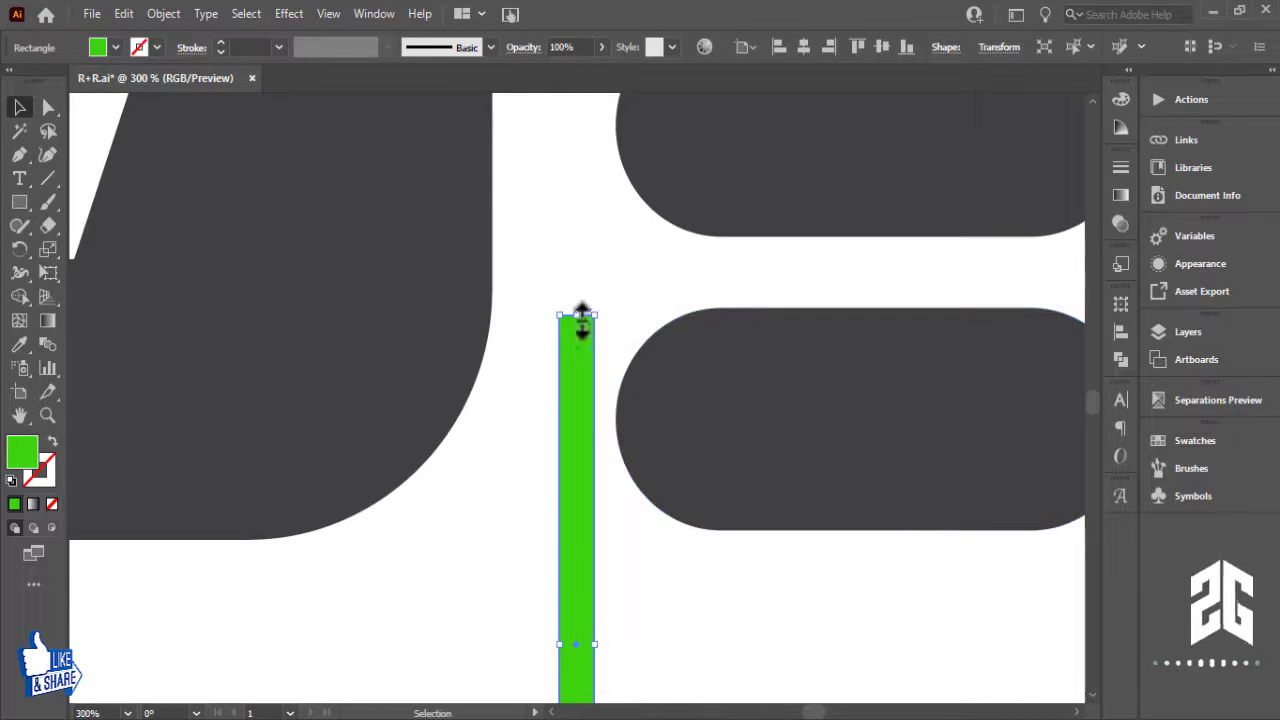
drag(580, 314, 580, 100)
key(ctrl+minus)
key(ctrl+minus)
key(ctrl+minus)
key(ctrl+minus)
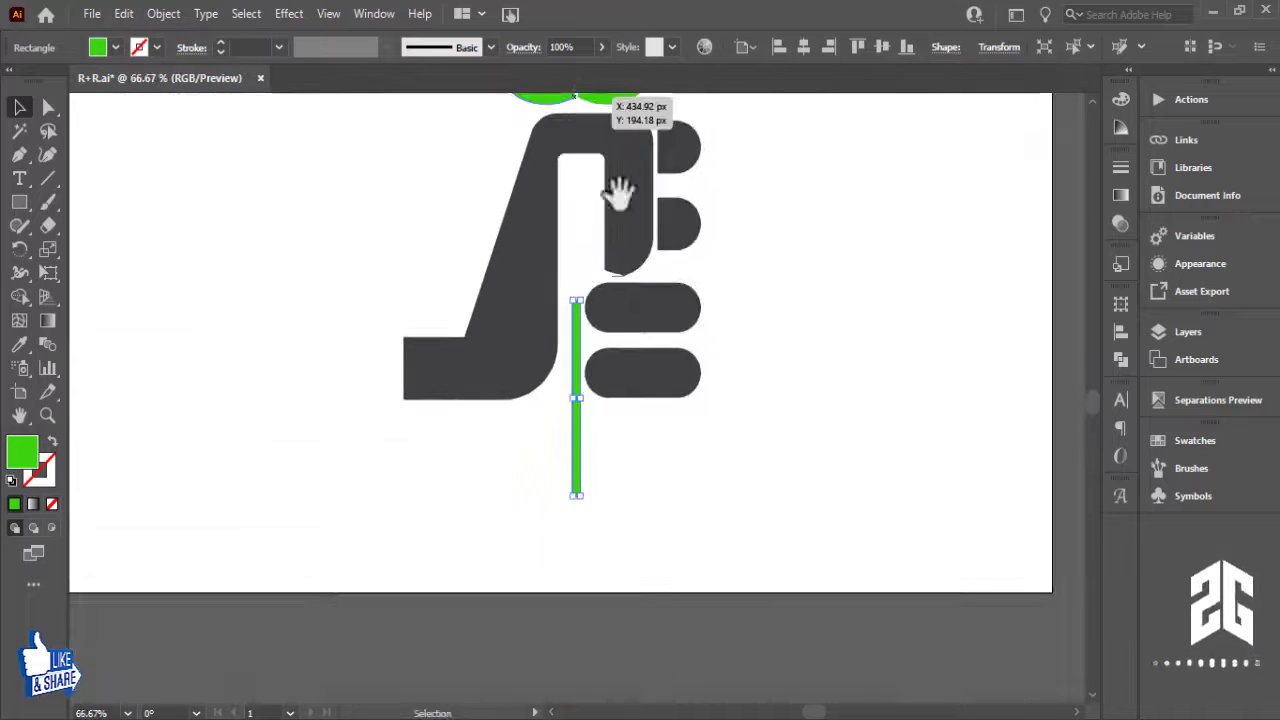
scroll(689, 566, up, 4)
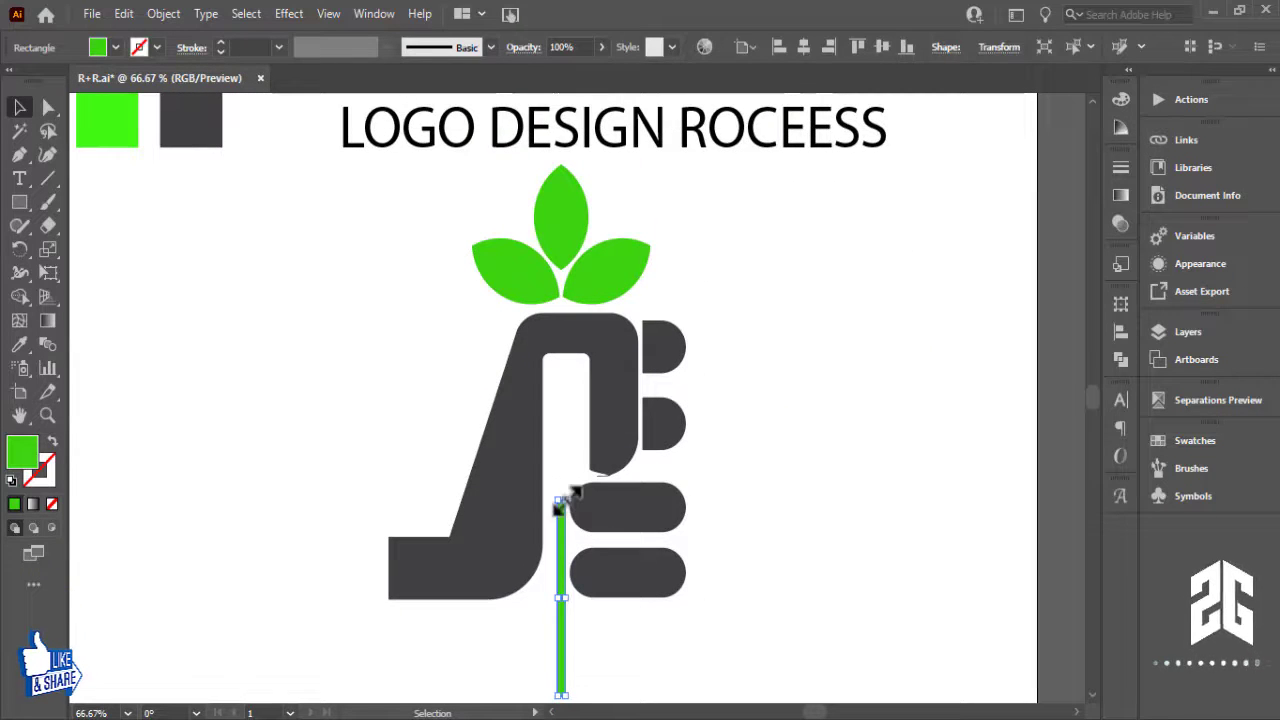
Step: Try to stretch the stem's upper end to the underside of the letter's arch
drag(562, 500, 560, 367)
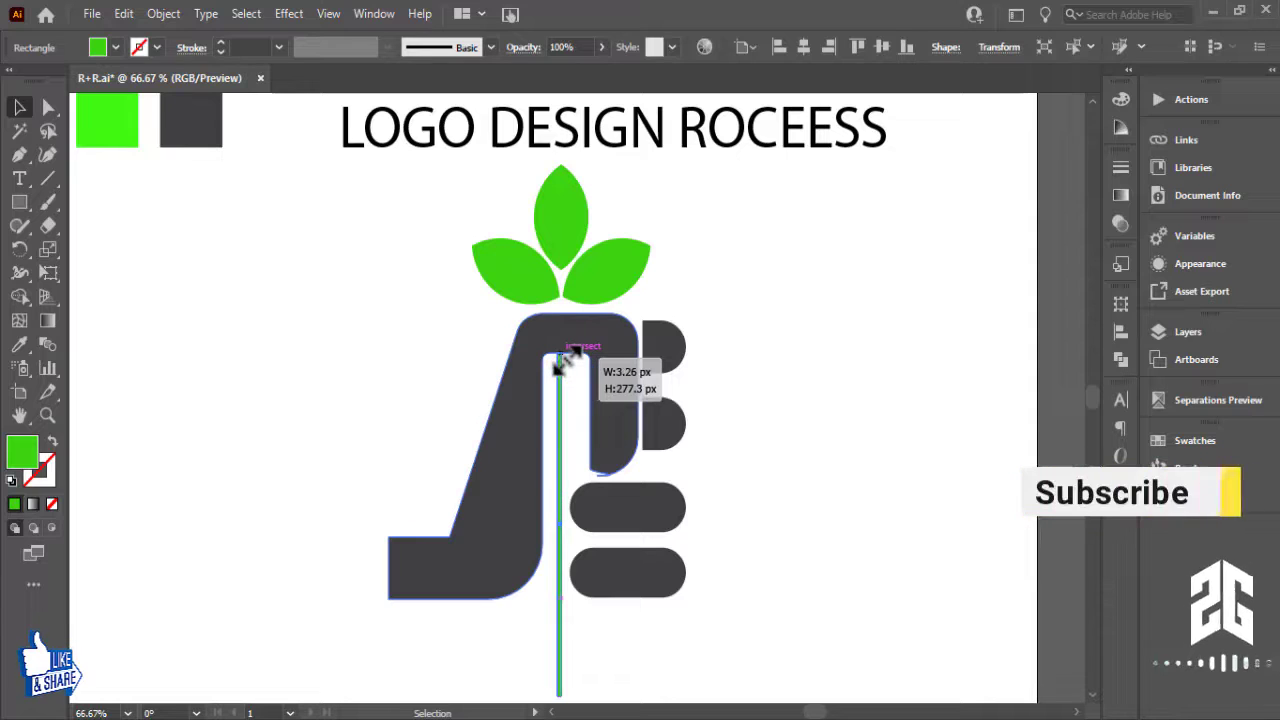
click(790, 390)
key(ctrl+plus)
key(ctrl+plus)
key(ctrl+plus)
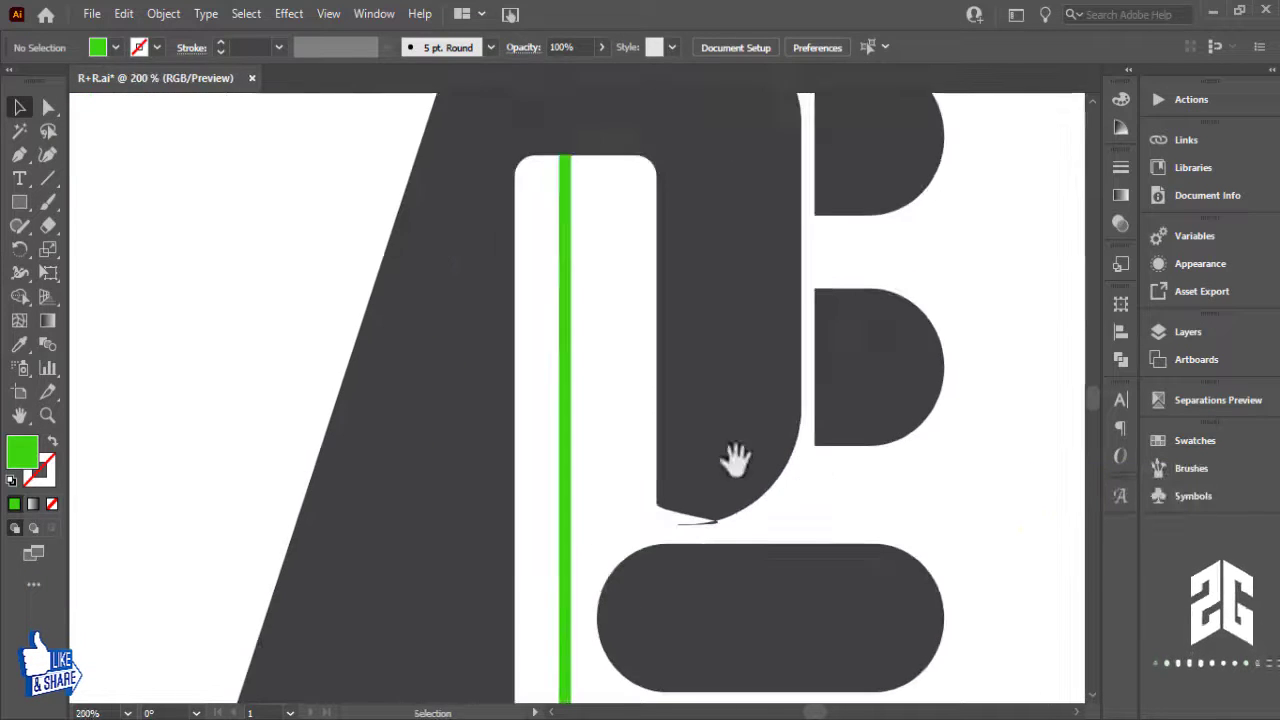
scroll(735, 460, up, 3)
click(570, 534)
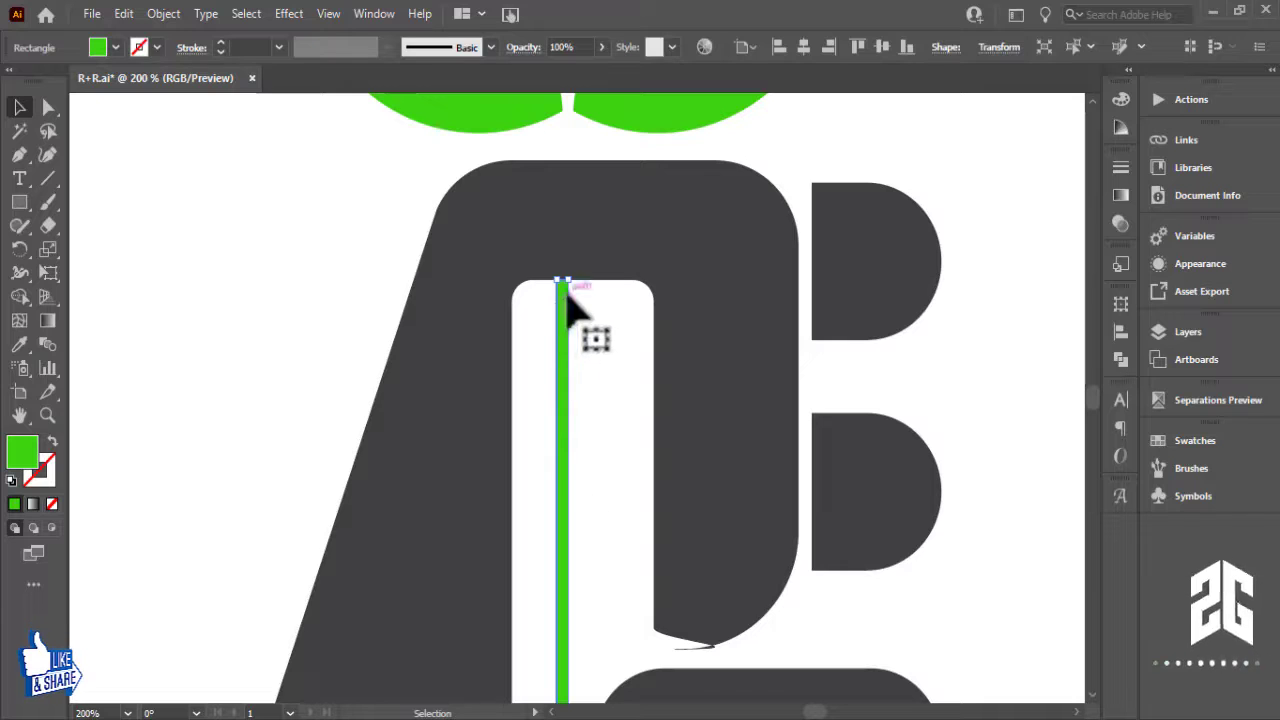
drag(634, 614, 644, 372)
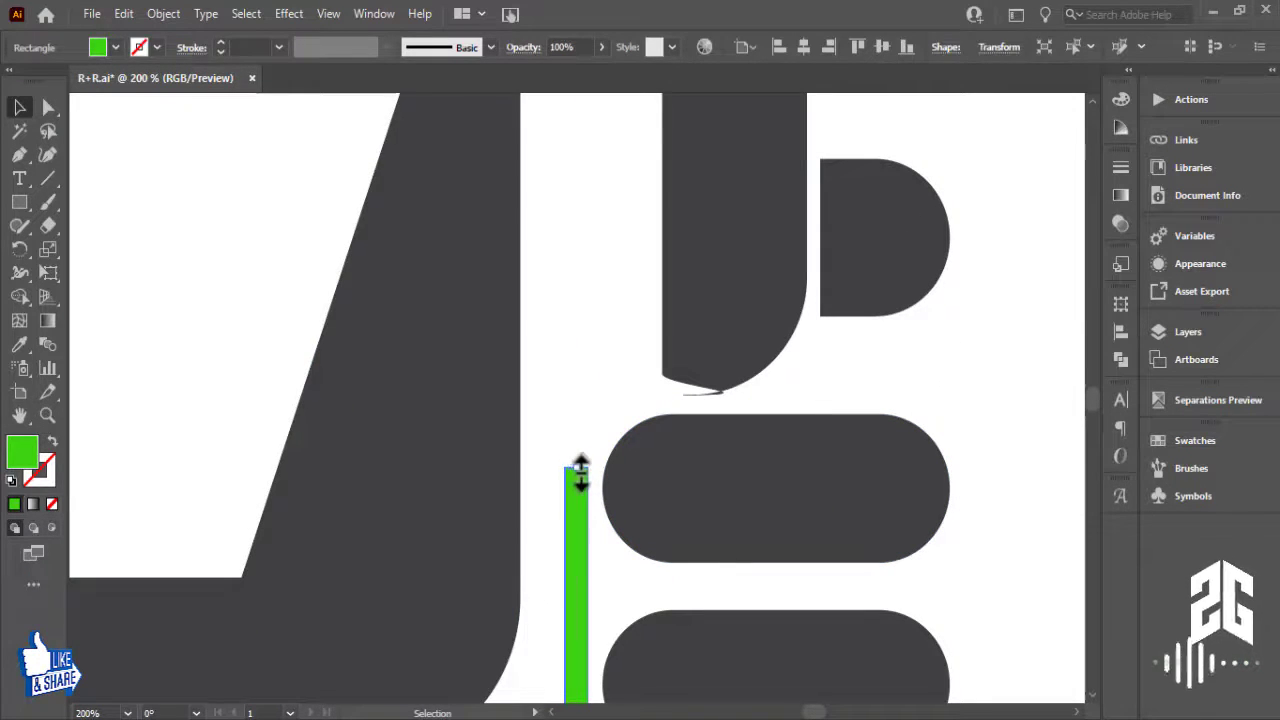
drag(580, 470, 577, 149)
key(ctrl+z)
key(a)
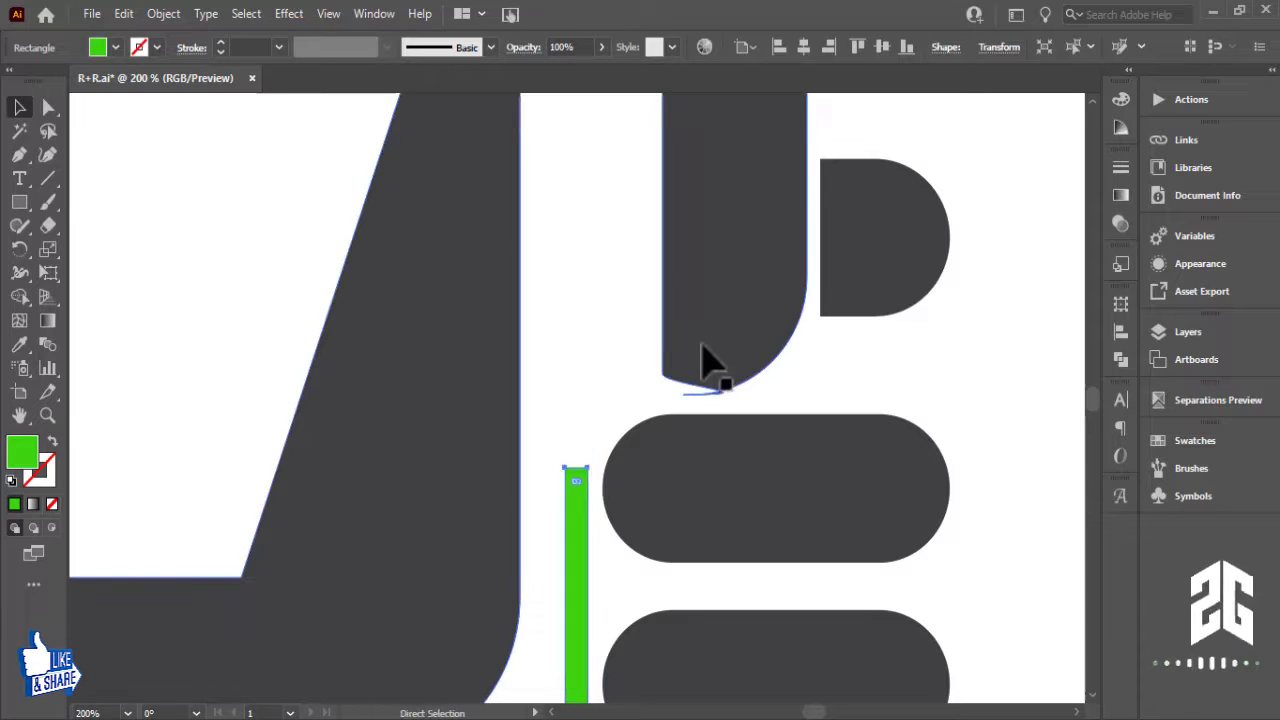
Step: Extend the stem straight up through the opening inside the large letter, keeping its width
key(v)
drag(576, 467, 577, 121)
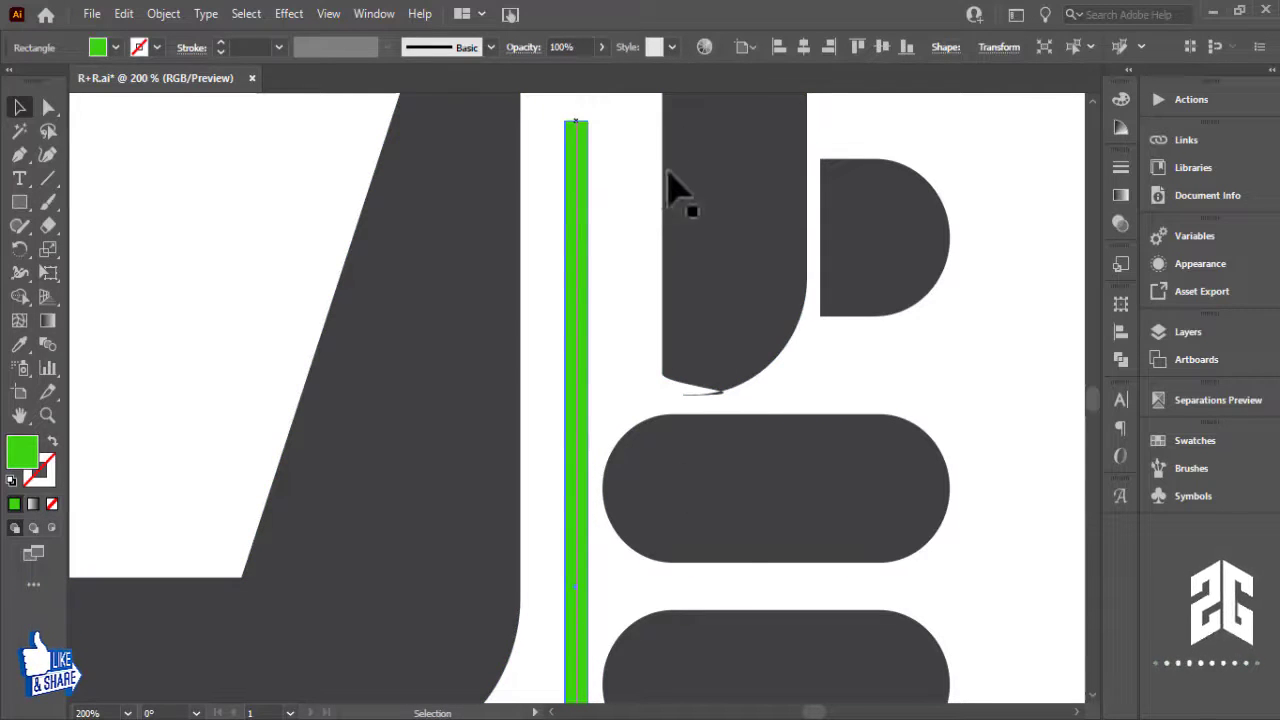
drag(672, 185, 686, 457)
drag(593, 403, 606, 343)
drag(728, 608, 730, 295)
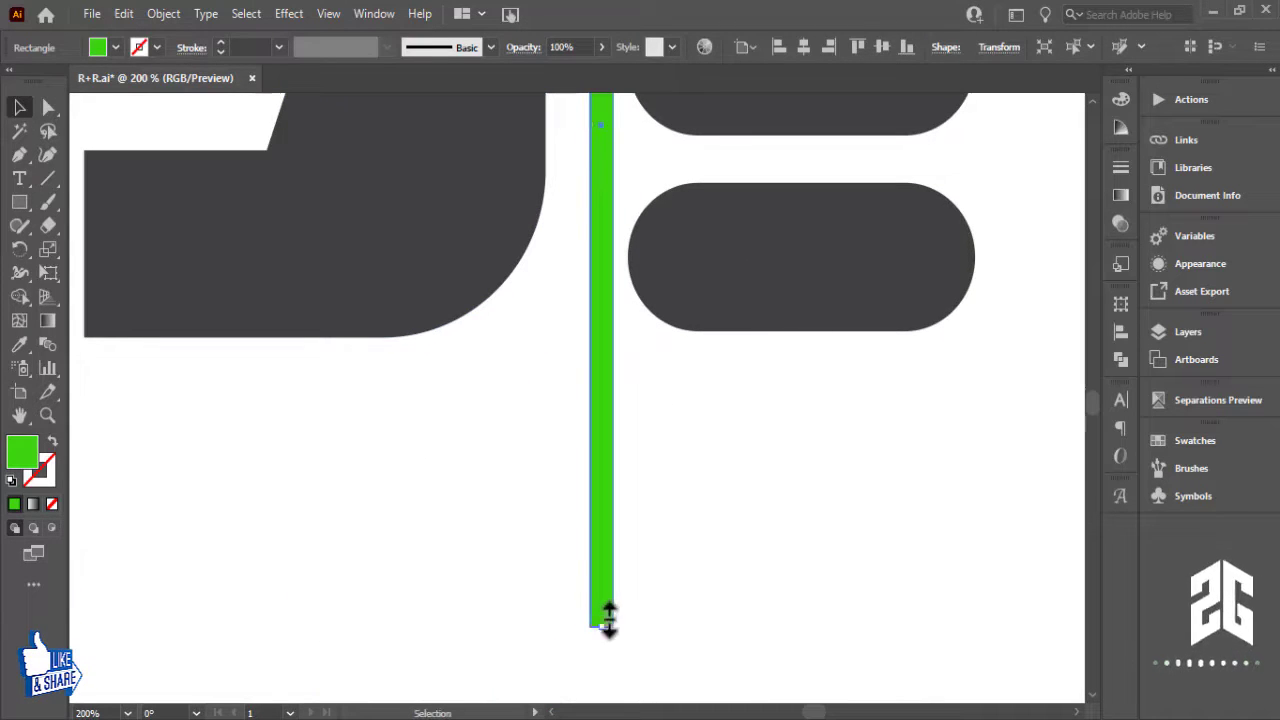
Step: Shorten the green stem's lower end so it stops a little below the large letter's foot and the lower rounded bar
drag(609, 618, 609, 428)
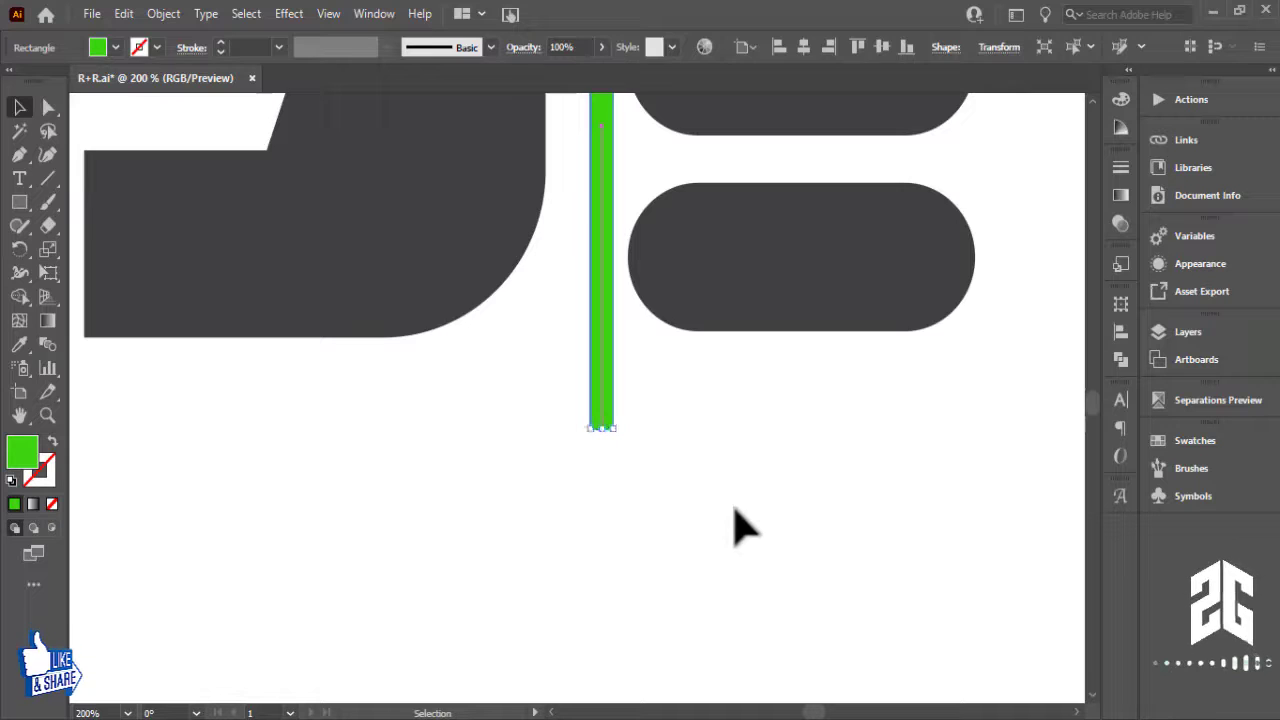
click(740, 528)
key(ctrl+minus)
key(ctrl+minus)
key(ctrl+minus)
drag(829, 486, 917, 591)
drag(917, 531, 905, 528)
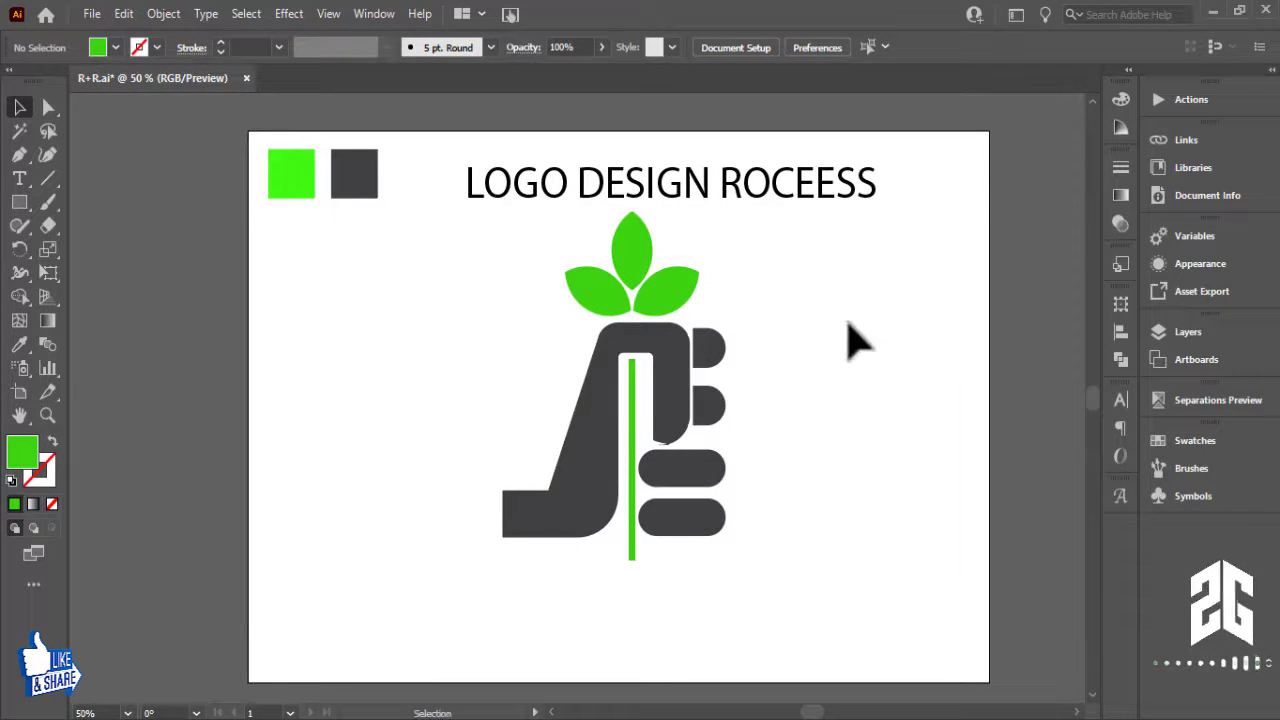
drag(863, 263, 488, 552)
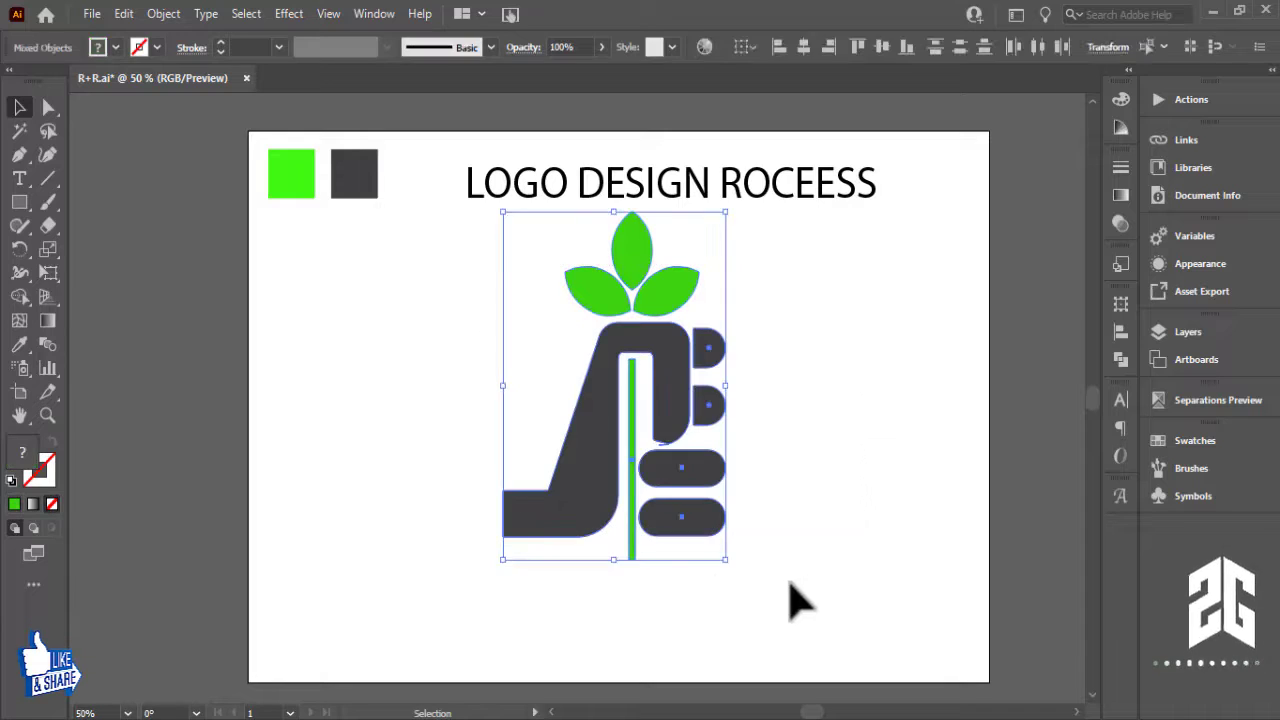
click(825, 535)
Step: Draw a horizontal line across the large letter's short leg, above its misshapen lower tip and extending past both sides
key(ctrl+plus)
key(ctrl+plus)
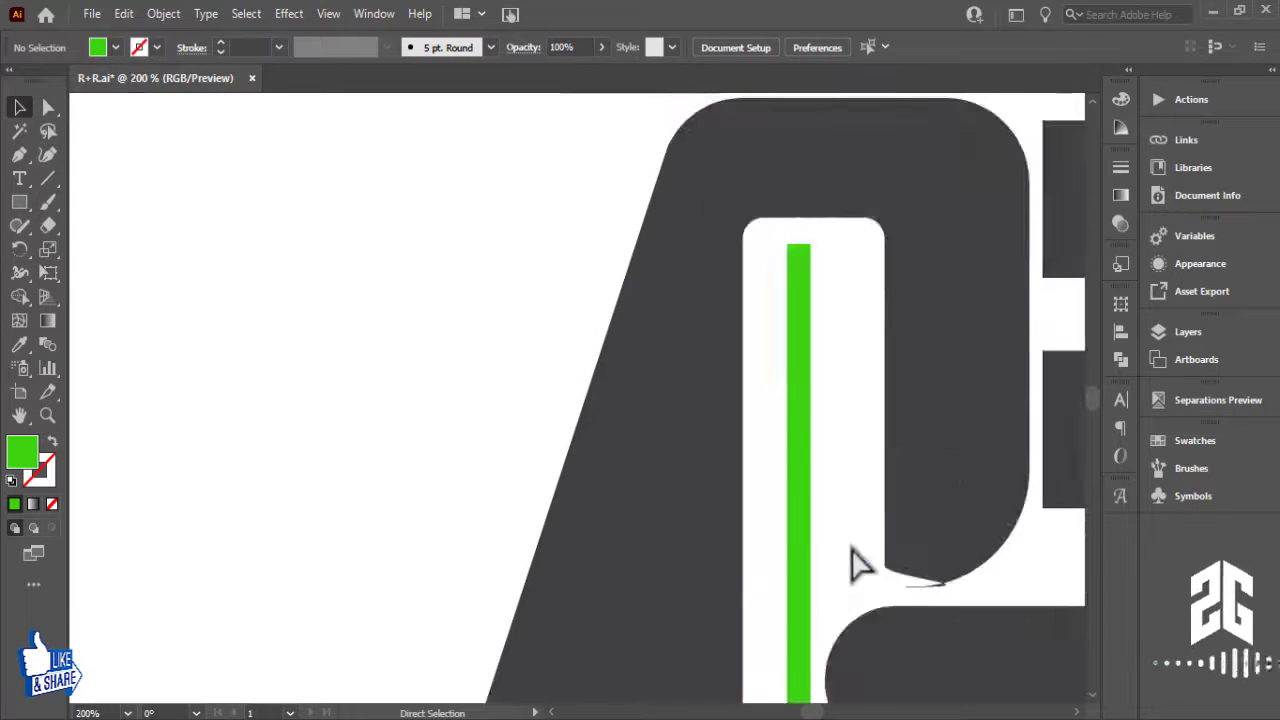
drag(649, 545, 408, 523)
click(690, 572)
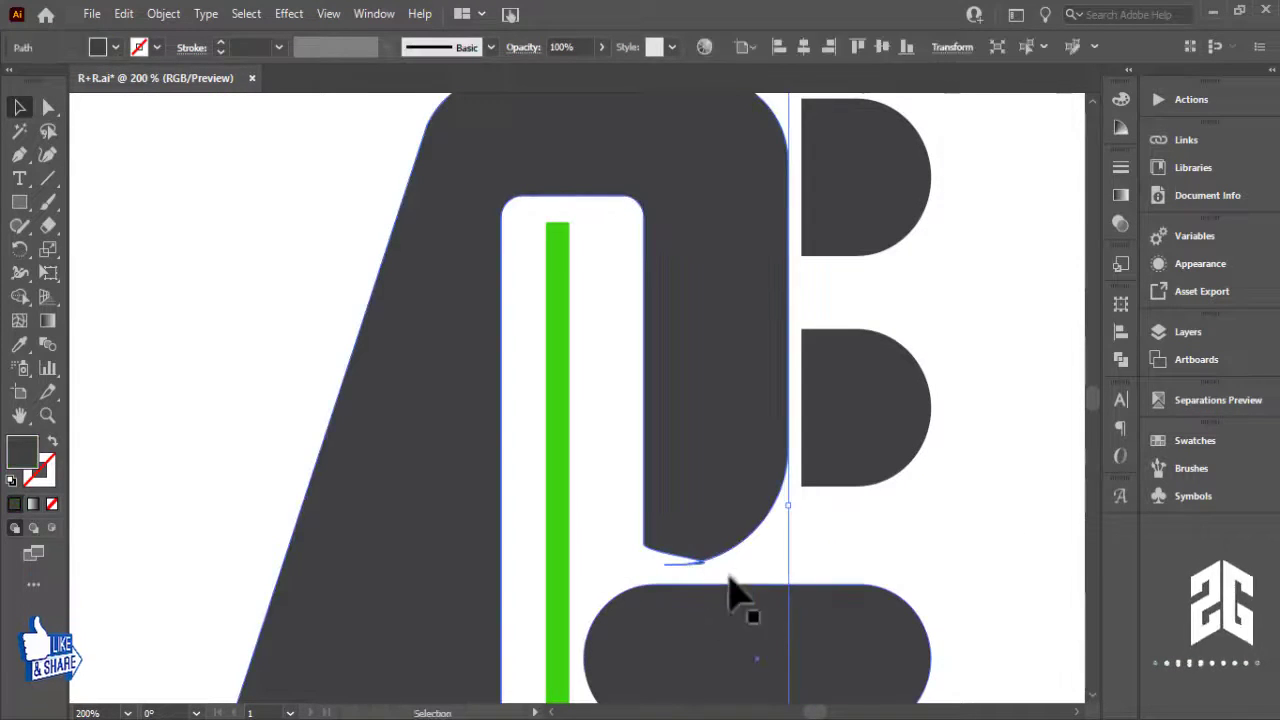
key(ctrl+plus)
key(ctrl+plus)
key(ctrl+plus)
drag(706, 586, 585, 568)
key(ctrl+plus)
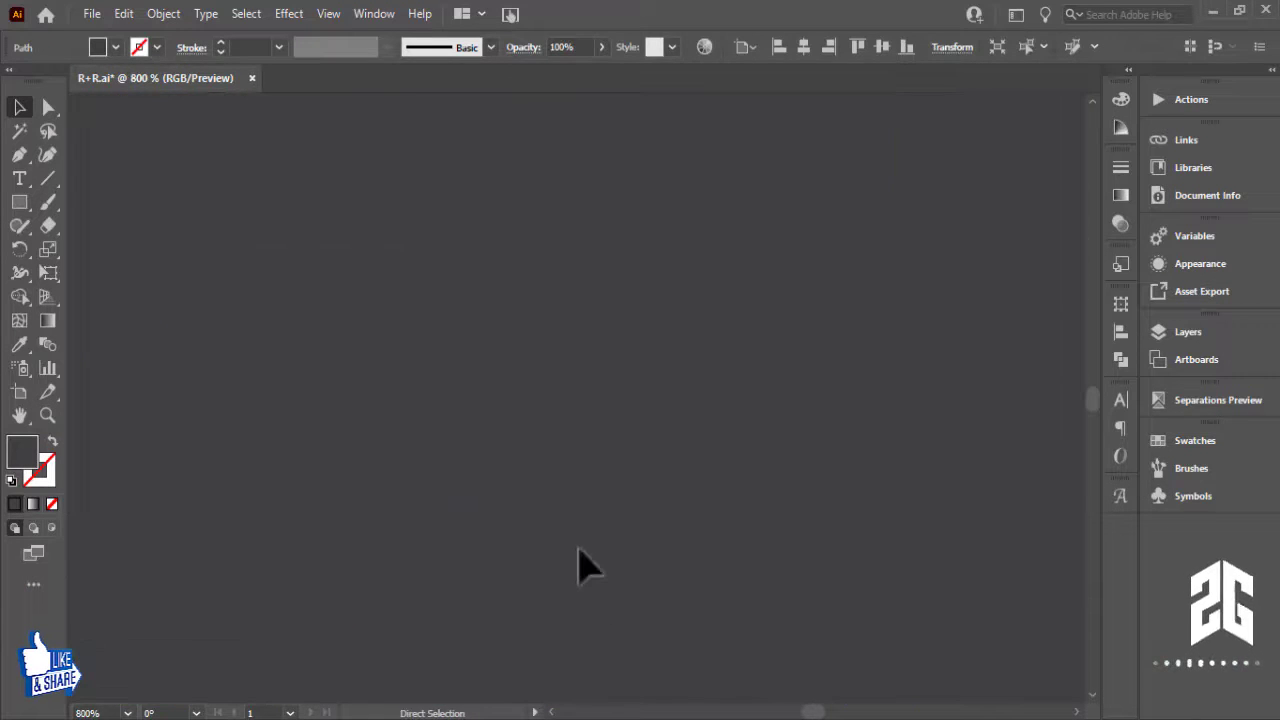
drag(640, 474, 861, 422)
key(ctrl+minus)
key(ctrl+minus)
key(ctrl+minus)
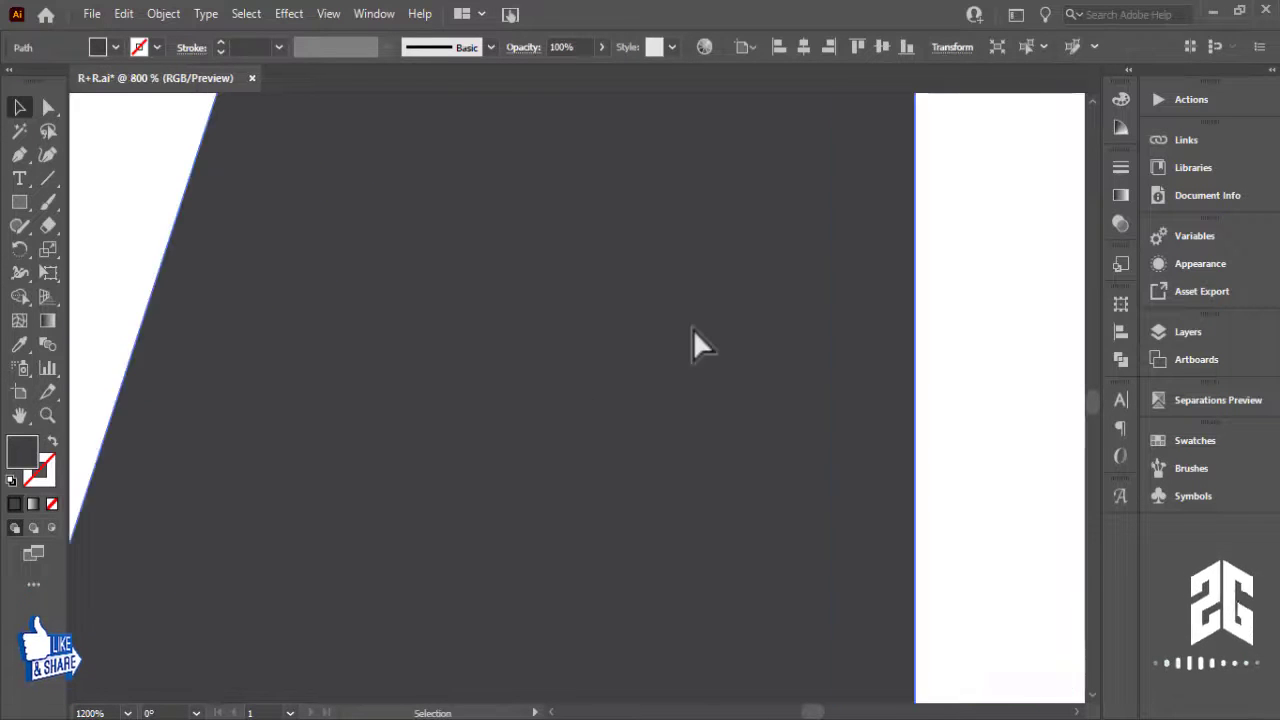
drag(630, 425, 431, 474)
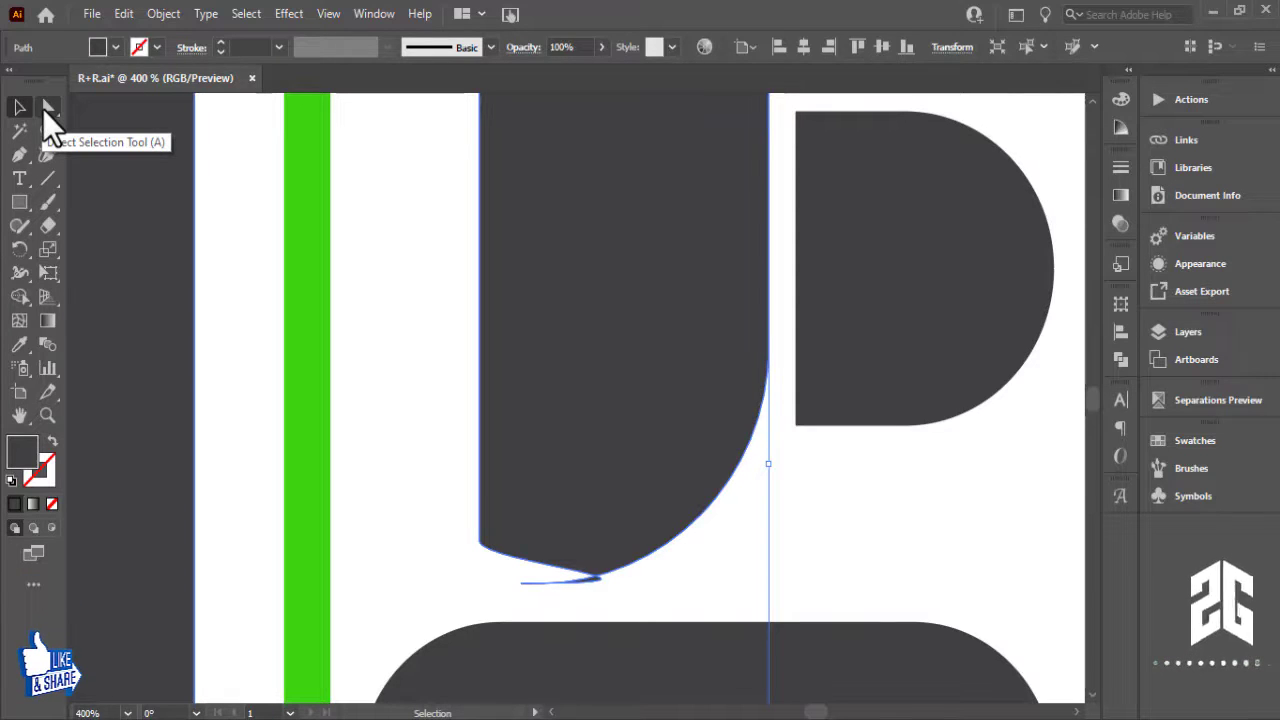
click(44, 179)
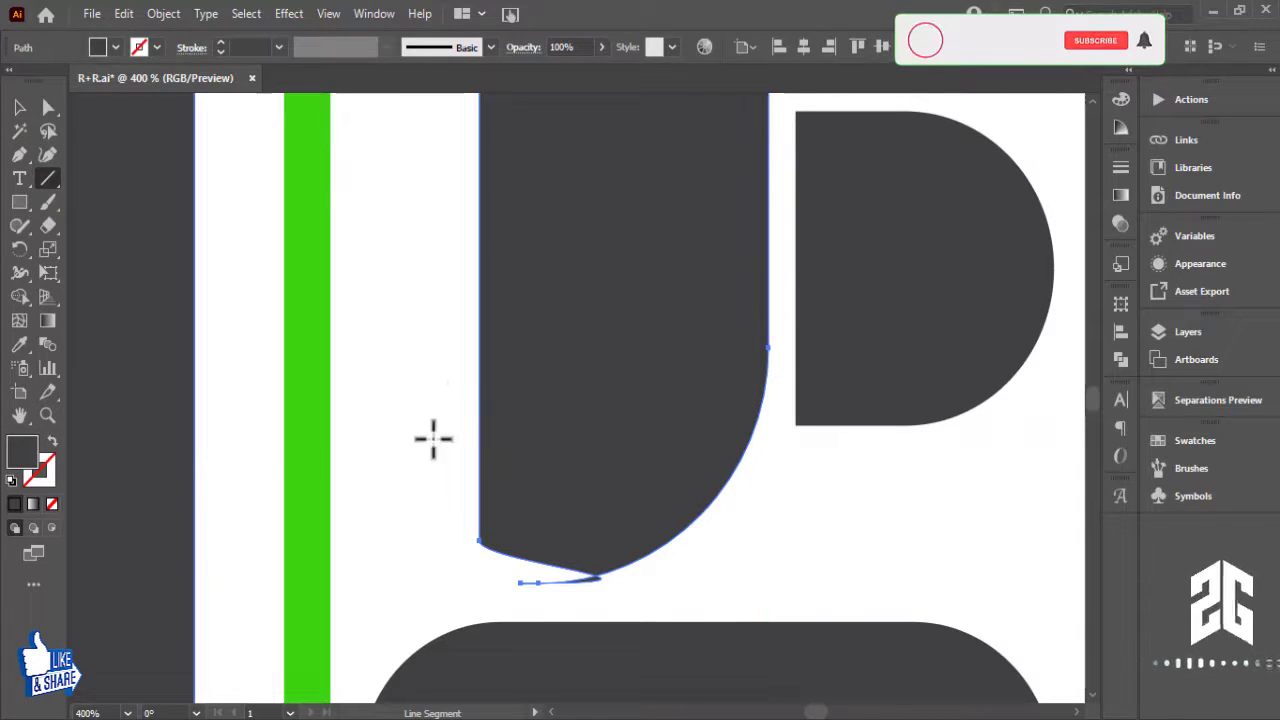
drag(429, 328, 780, 328)
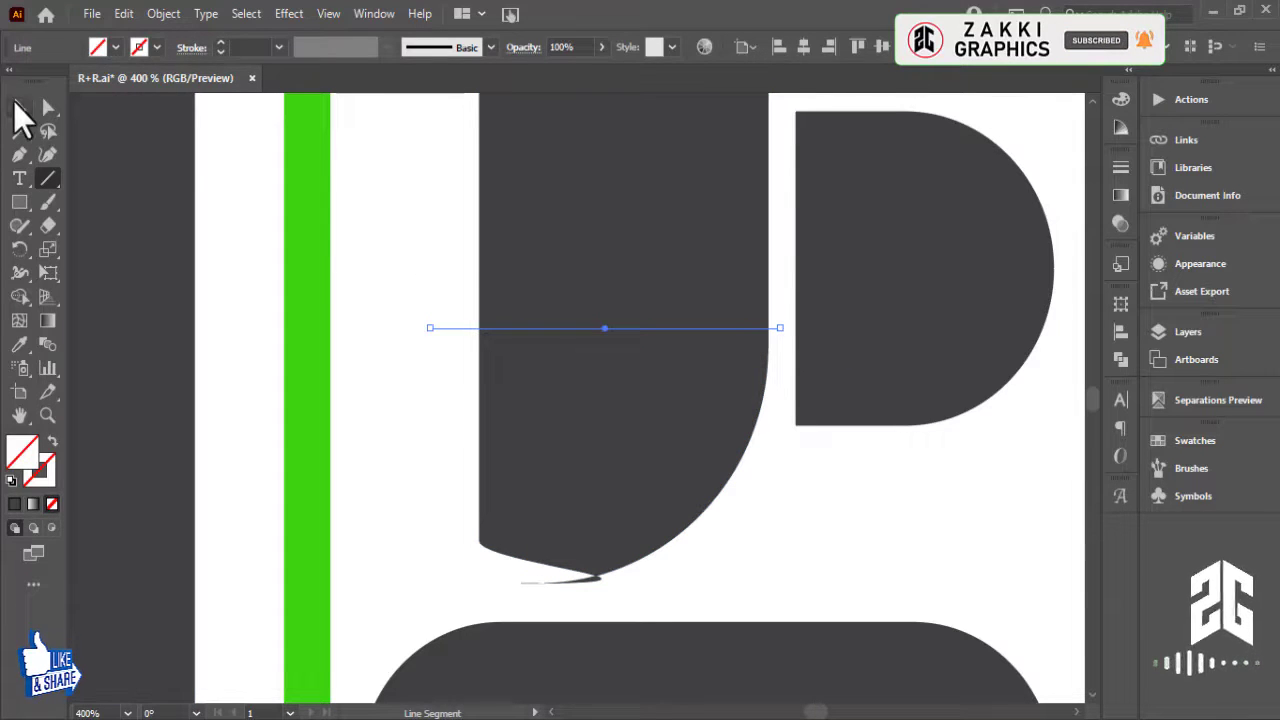
Step: Remove the short leg's area below the line with Shape Builder, along with the stray slivers and the overhanging line end
click(19, 107)
click(404, 282)
click(651, 557)
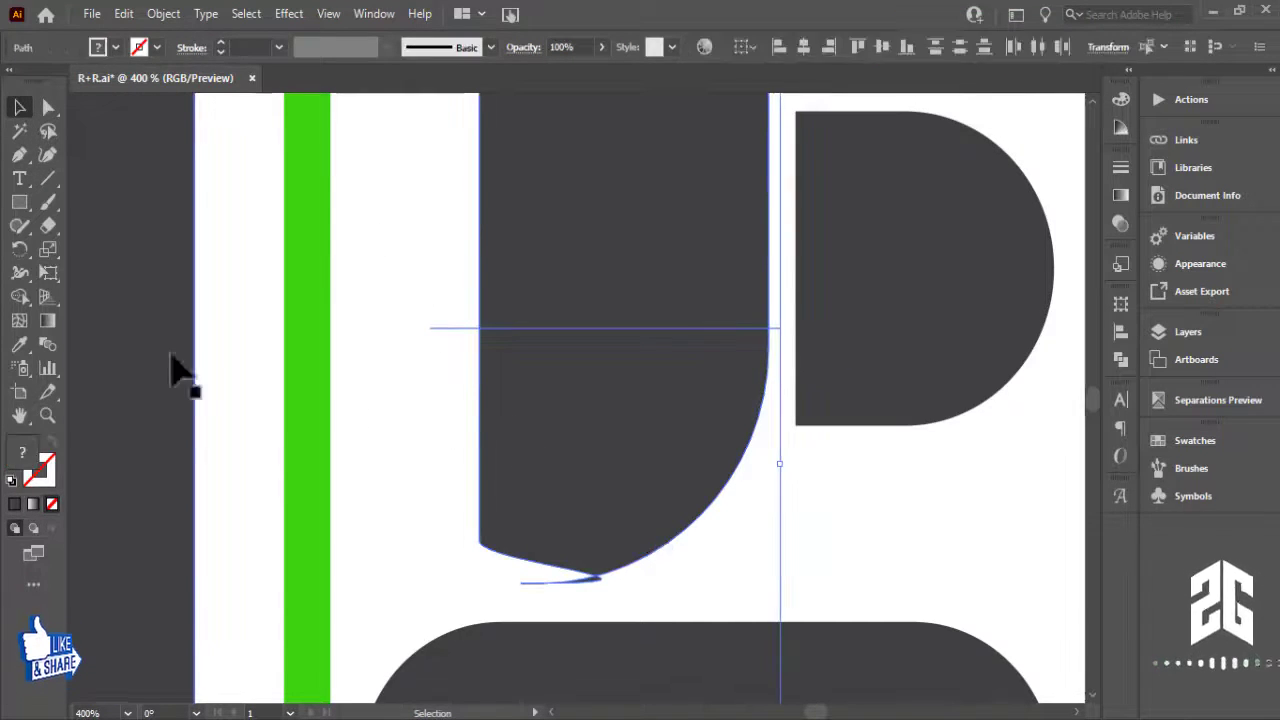
click(20, 296)
alt+click(715, 475)
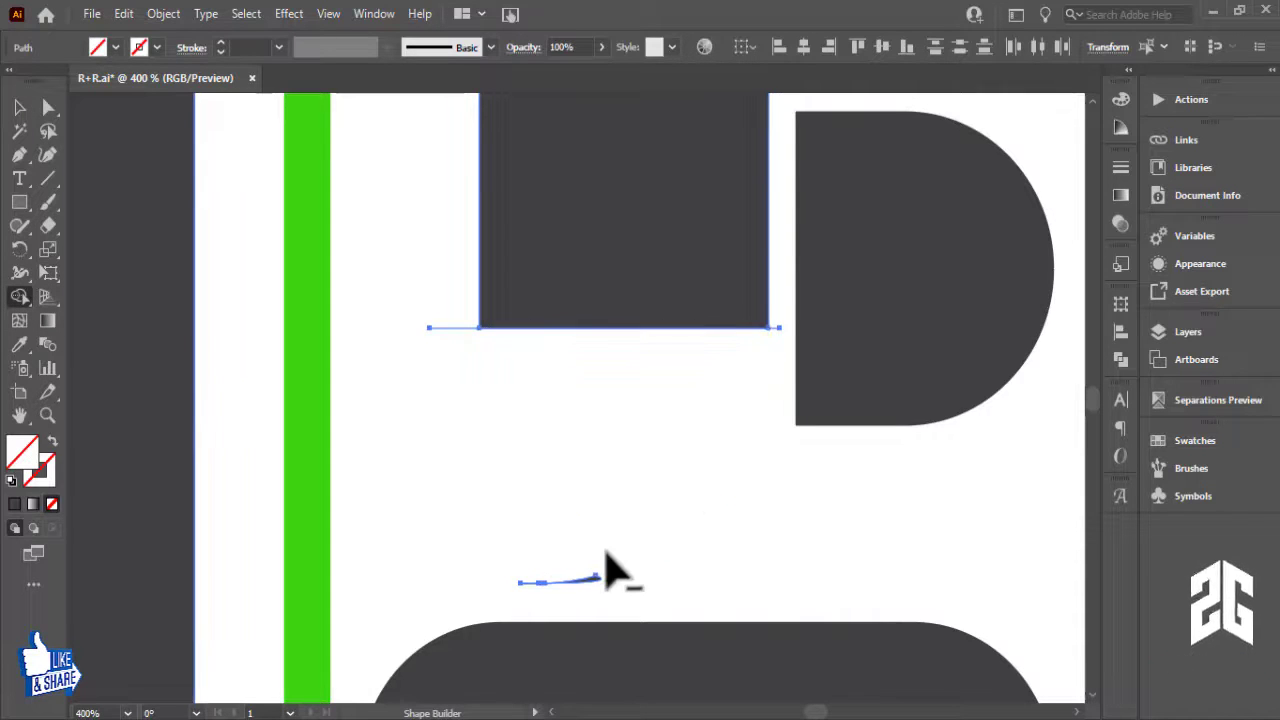
alt+click(580, 582)
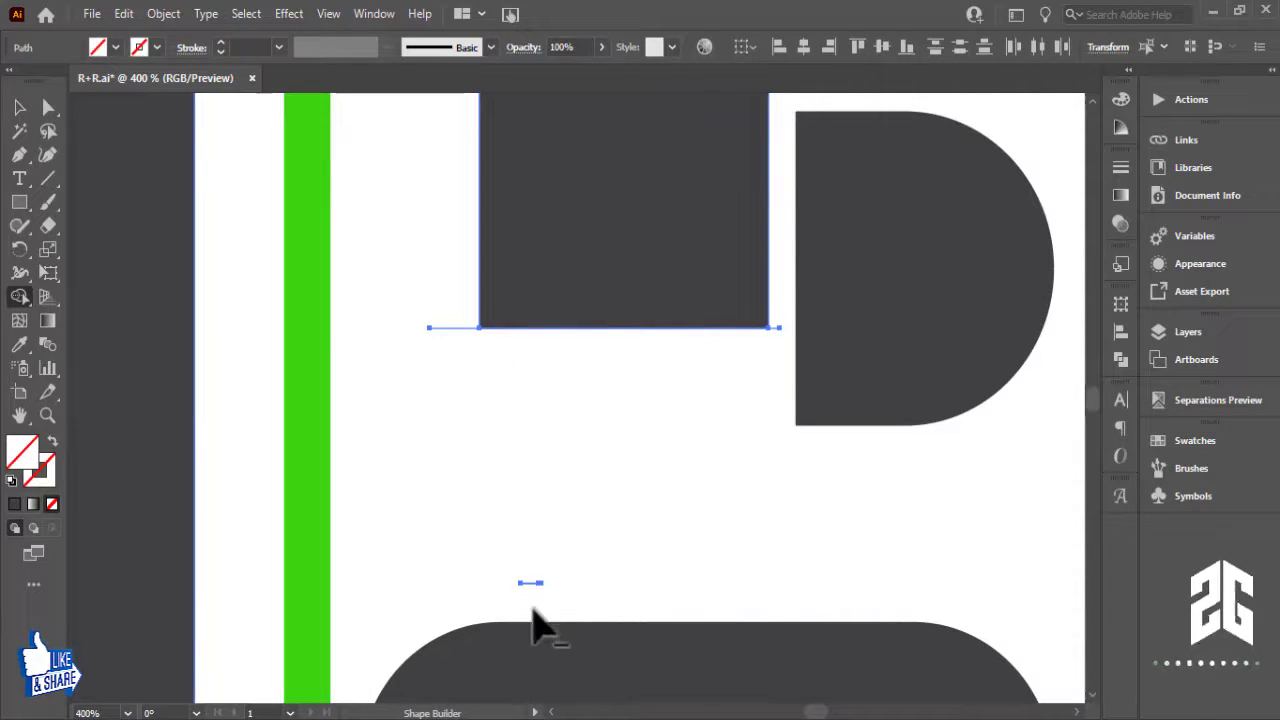
alt+click(528, 582)
alt+click(453, 327)
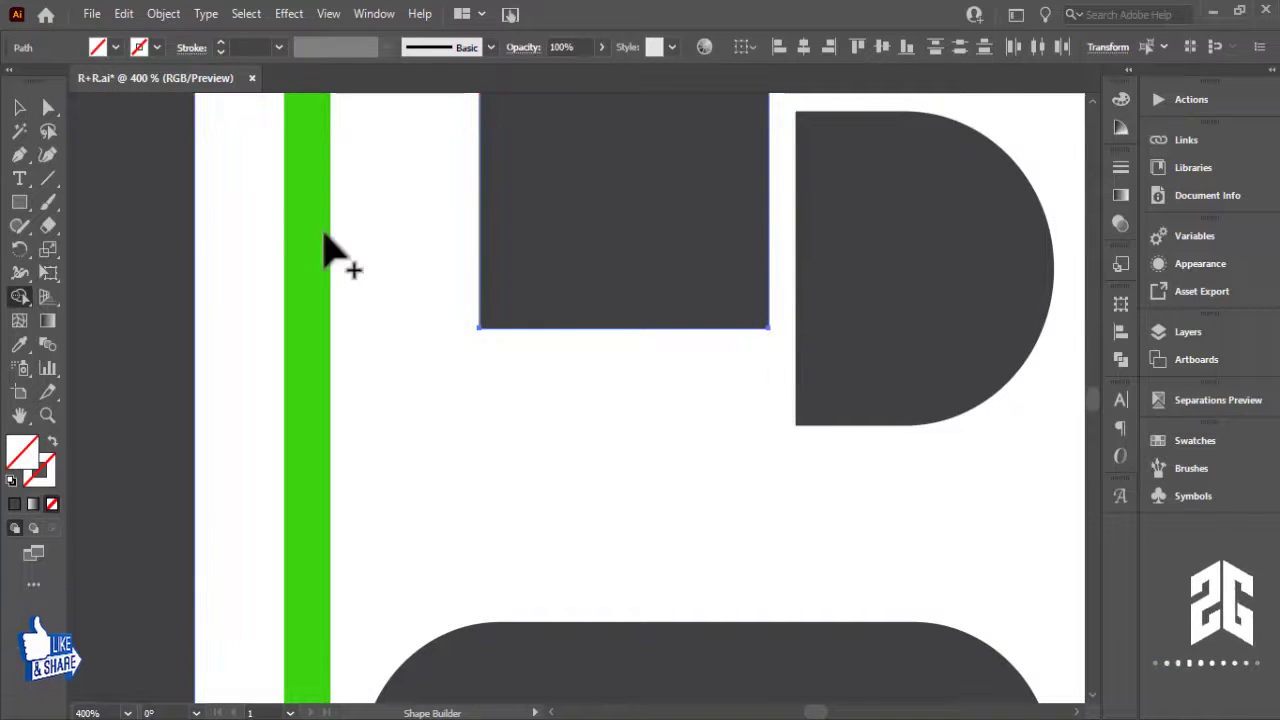
Step: Delete the leftover cutting line along the short leg's trimmed edge
key(v)
click(560, 340)
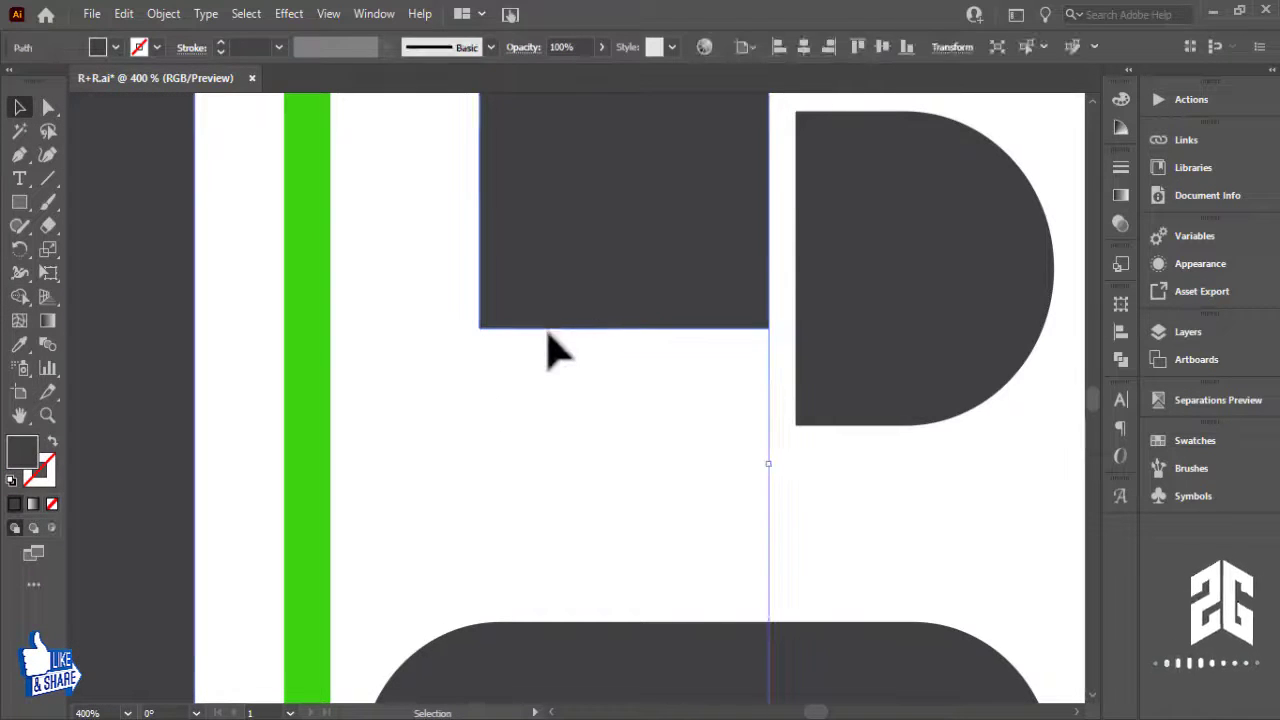
click(562, 332)
key(Delete)
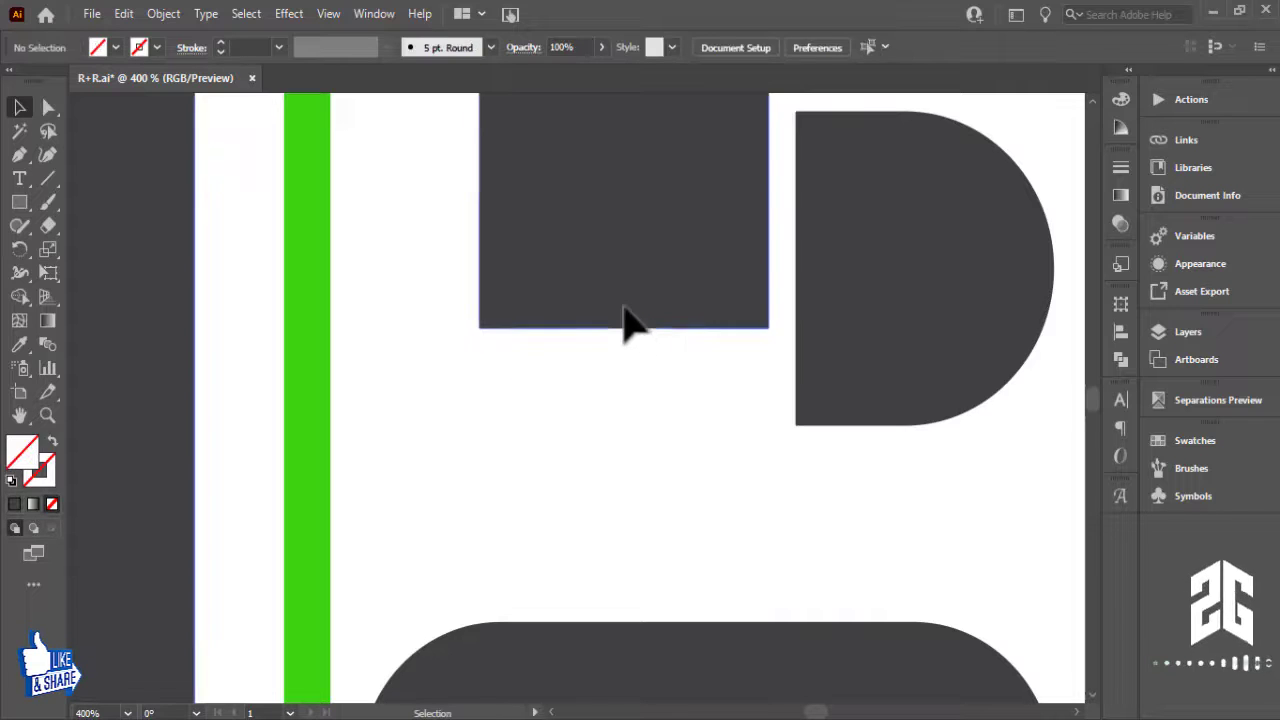
Step: Lengthen the short leg by moving its two bottom anchor points straight down to about the lower edge of the second half-round piece
click(623, 320)
click(48, 107)
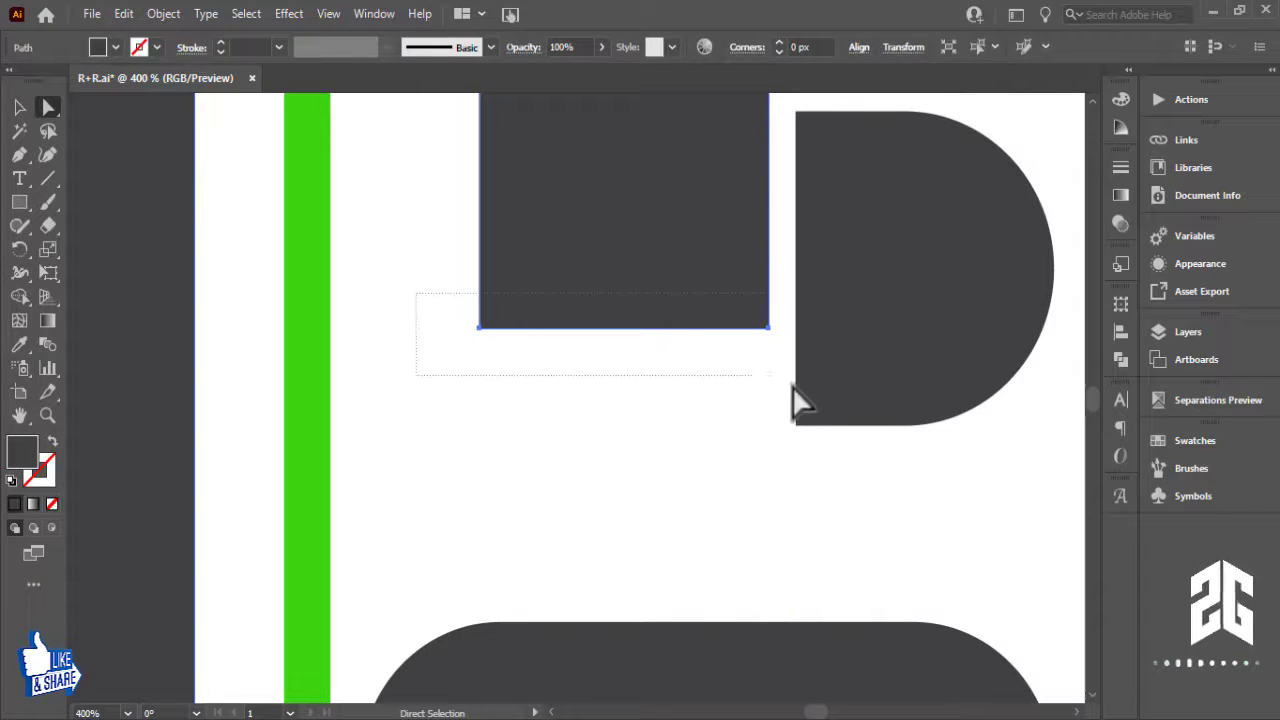
drag(451, 322, 779, 368)
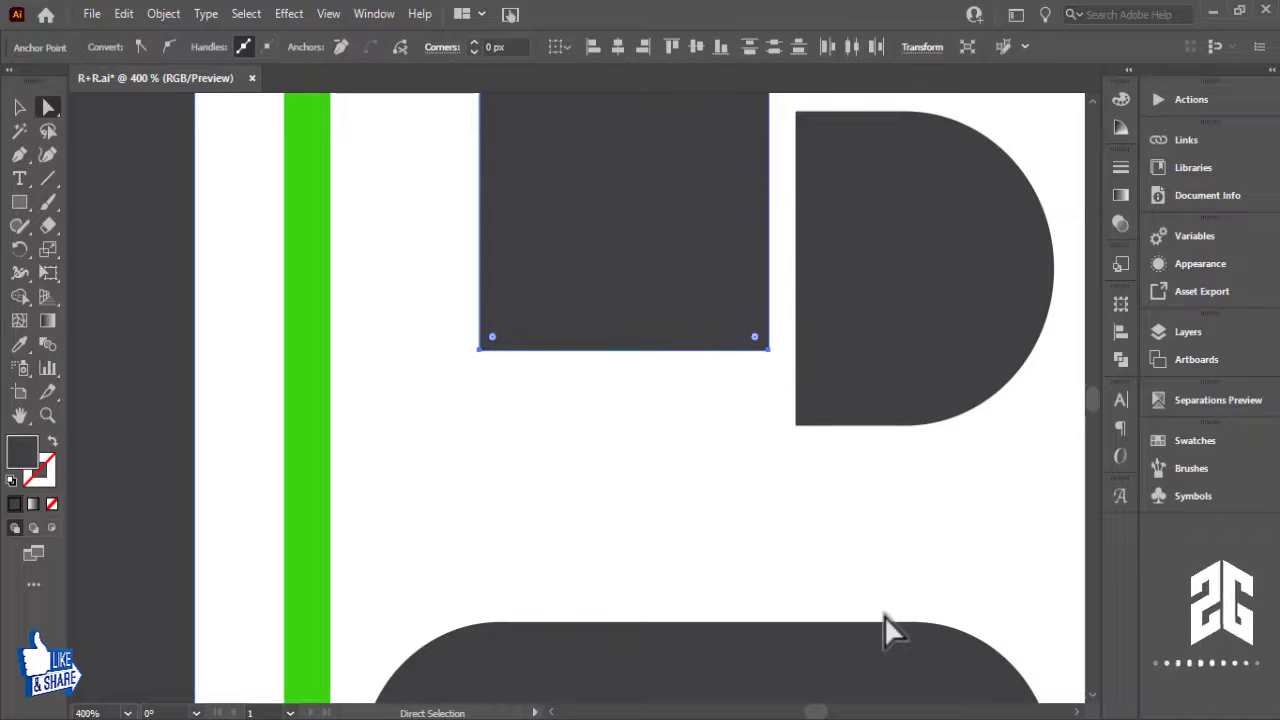
key(Down)
key(Down)
key(Down)
key(Down)
key(Down)
key(Down)
key(Down)
key(Down)
key(Down)
key(Down)
key(Down)
key(Down)
key(Down)
key(Down)
key(Down)
key(Down)
key(Down)
key(Down)
key(Down)
key(Down)
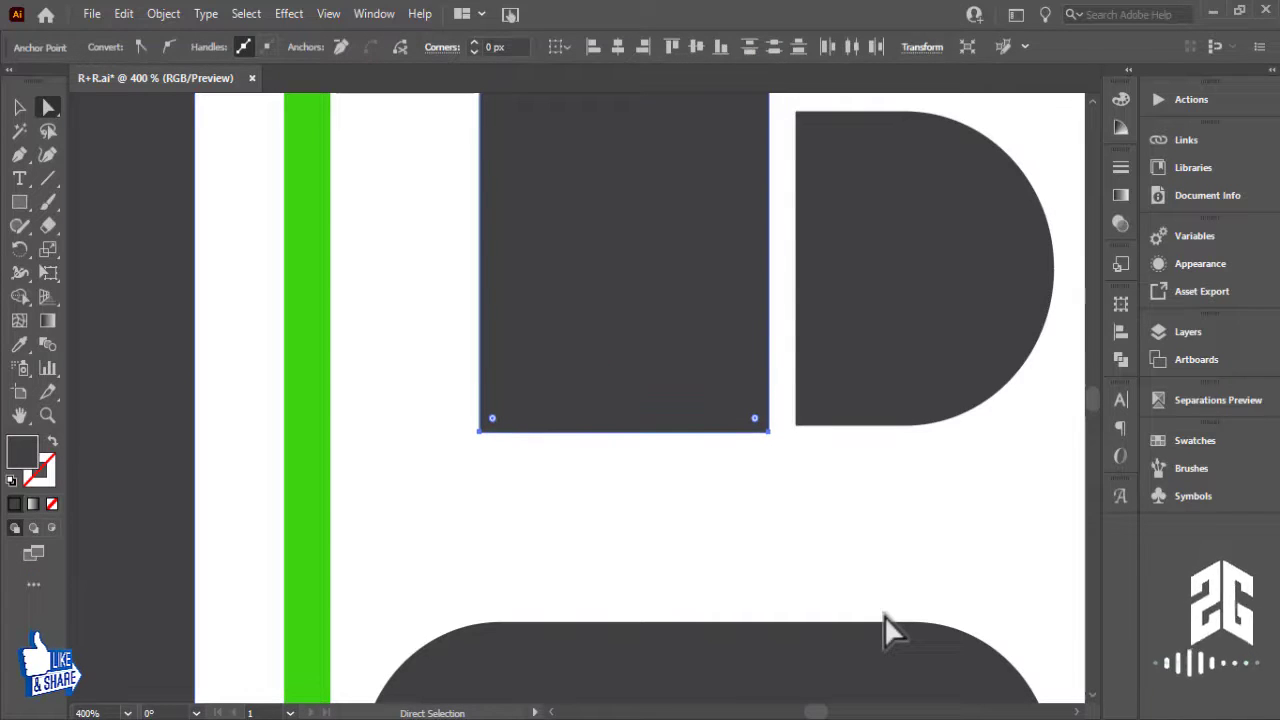
key(ctrl+minus)
key(ctrl+minus)
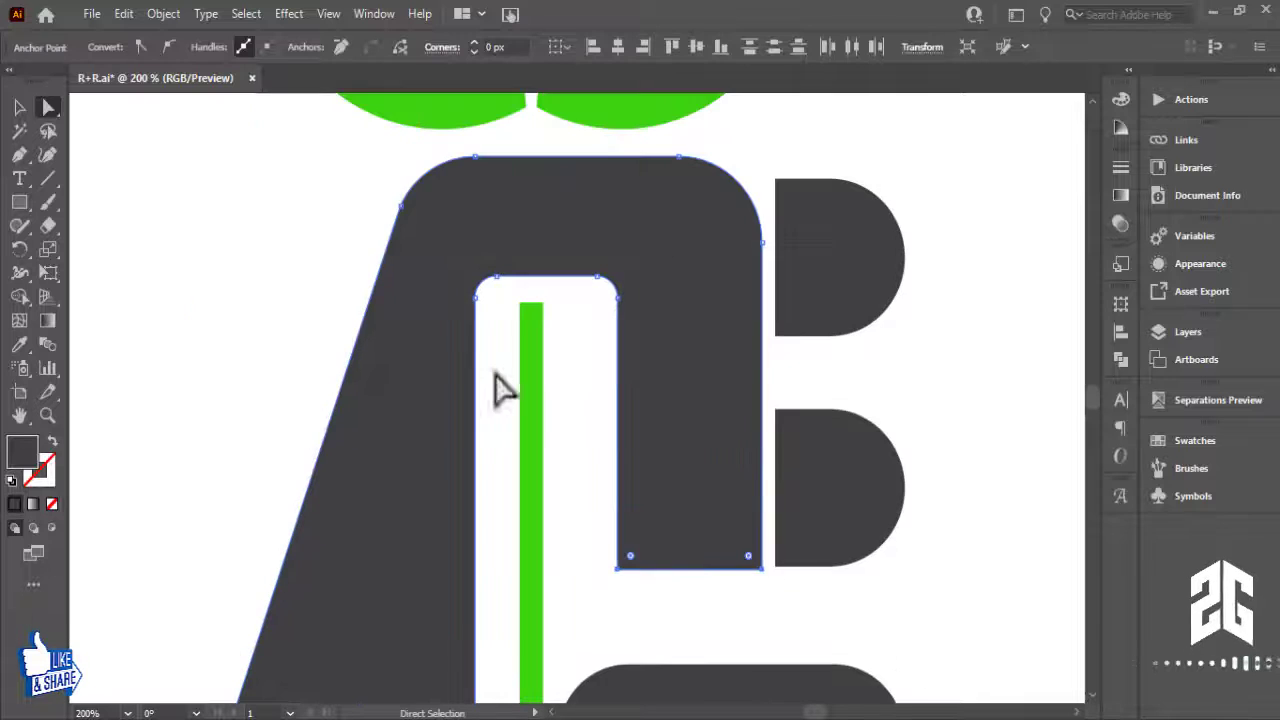
Step: Round the short leg's inner bottom corner to a radius of about 41 px, keeping the outer corner sharp
click(20, 106)
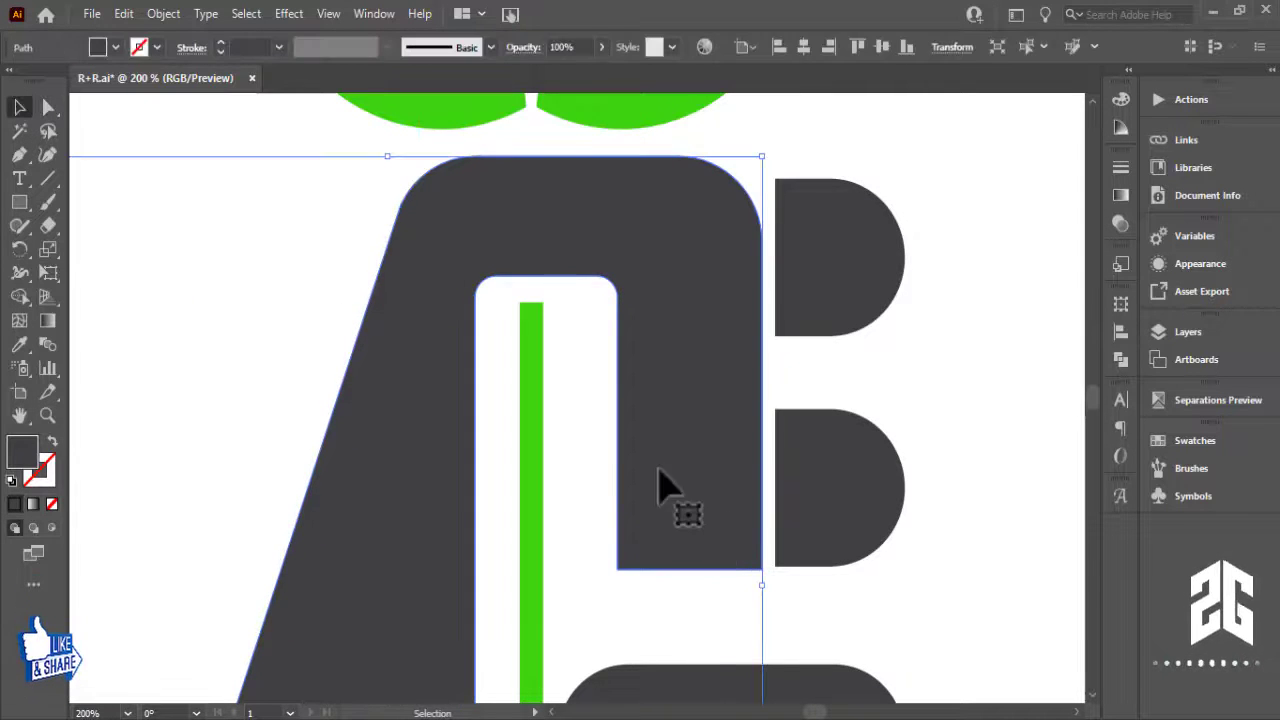
click(47, 107)
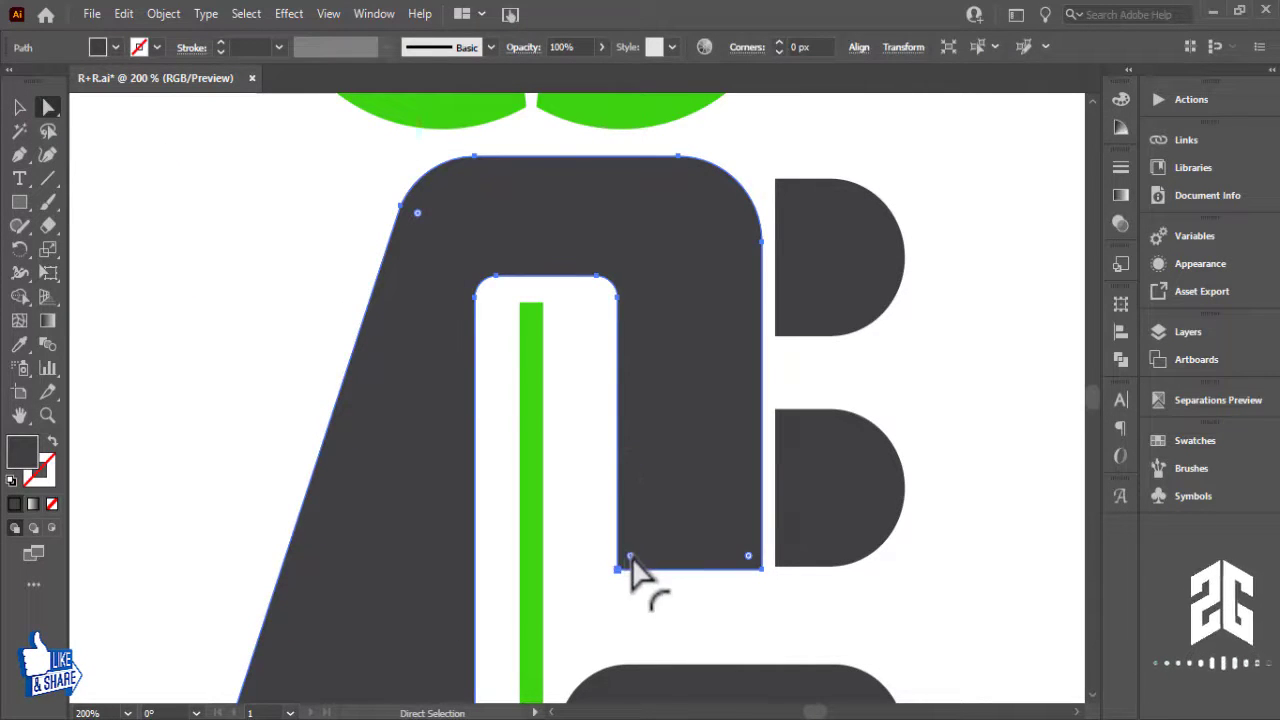
drag(629, 557, 648, 260)
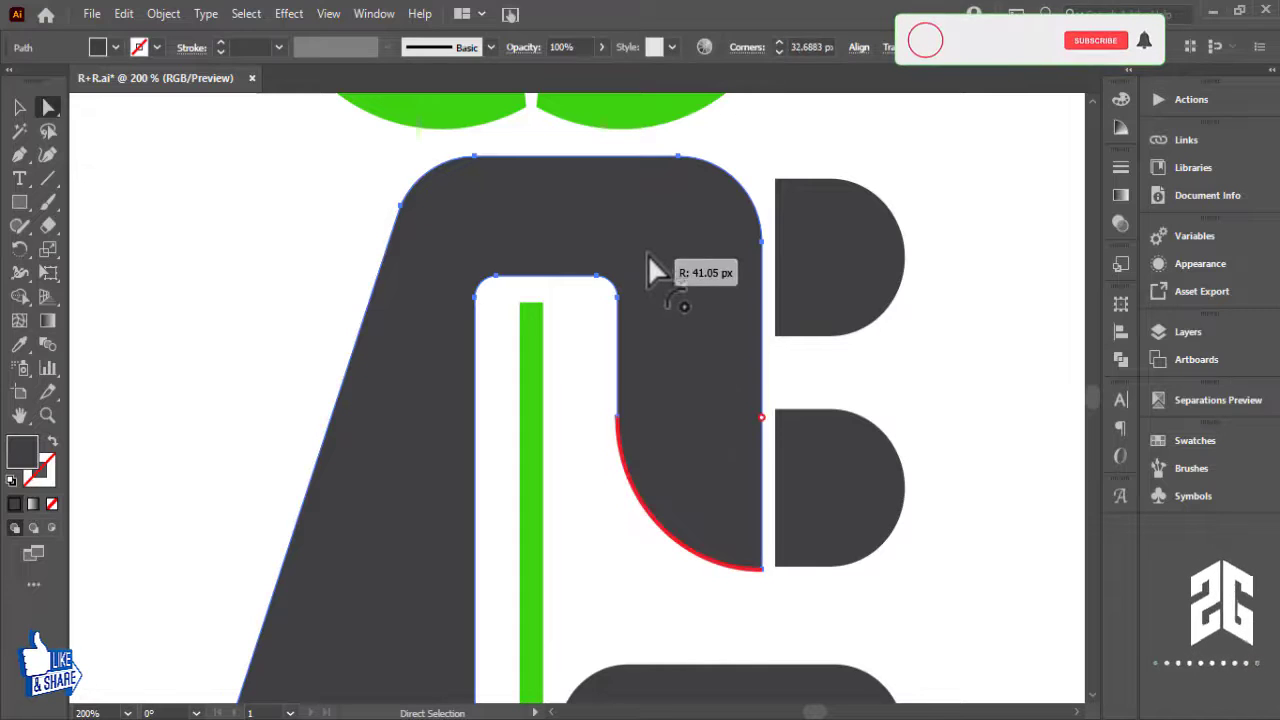
click(19, 106)
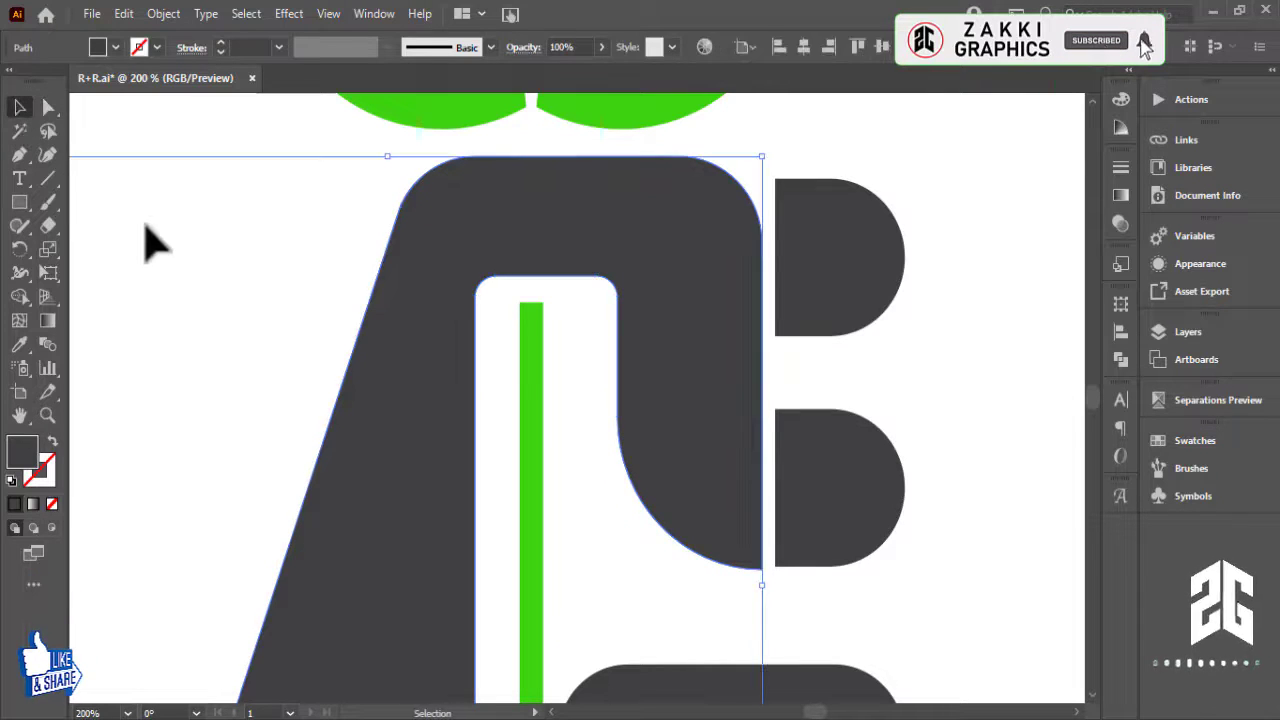
click(148, 236)
key(ctrl+minus)
key(ctrl+minus)
key(ctrl+minus)
key(ctrl+minus)
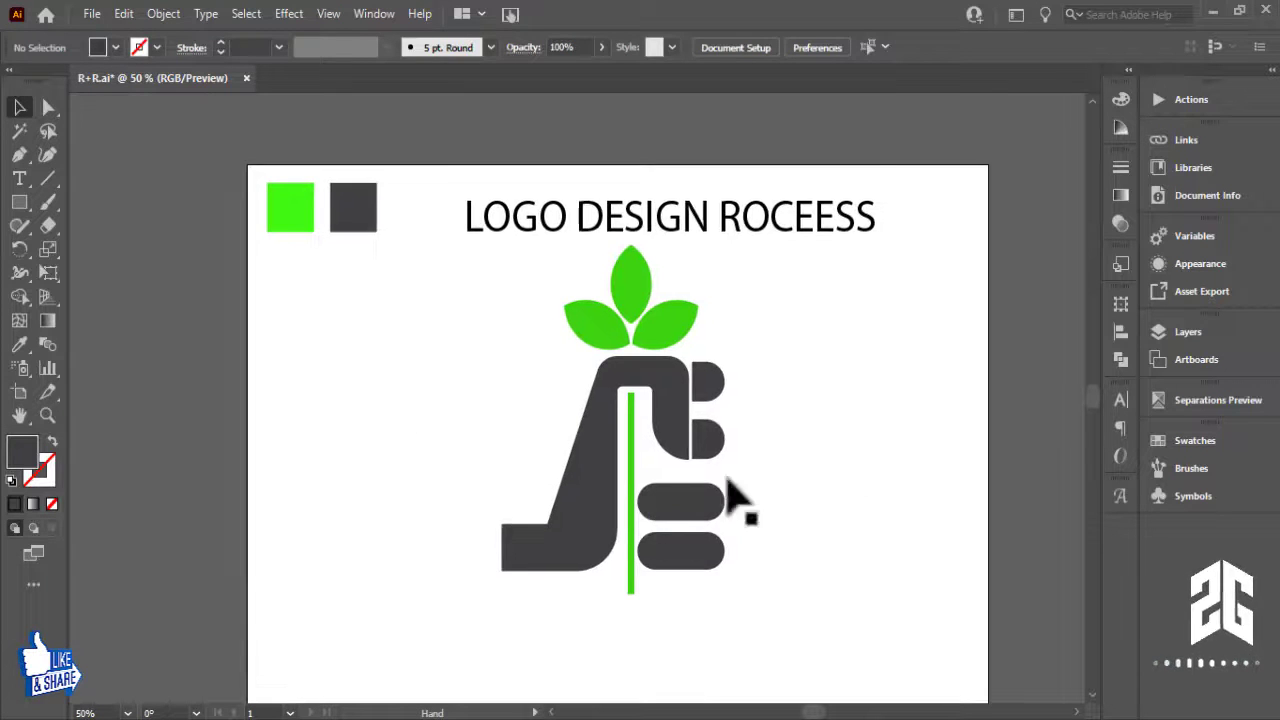
Step: Move the two half-round pieces and the two rounded bars together slightly to the right, widening their gap from the large letter
key(ctrl+plus)
key(ctrl+plus)
key(ctrl+plus)
drag(935, 478, 855, 405)
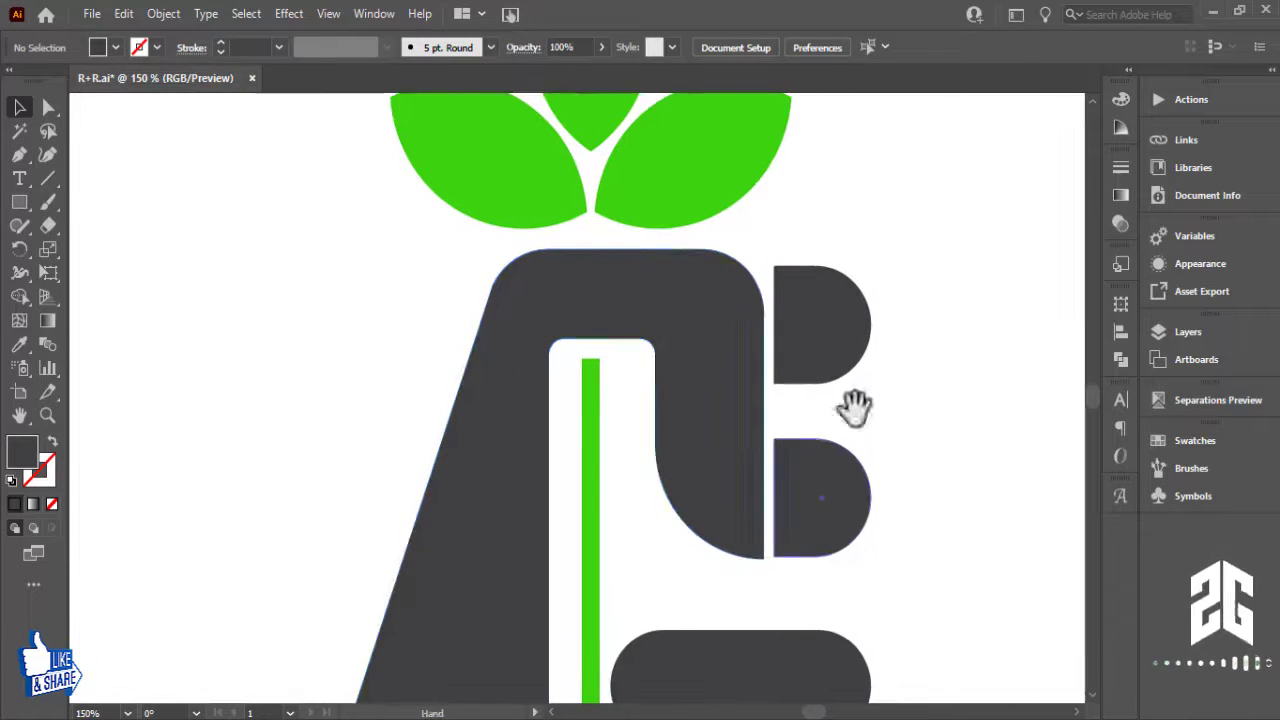
drag(900, 354, 833, 335)
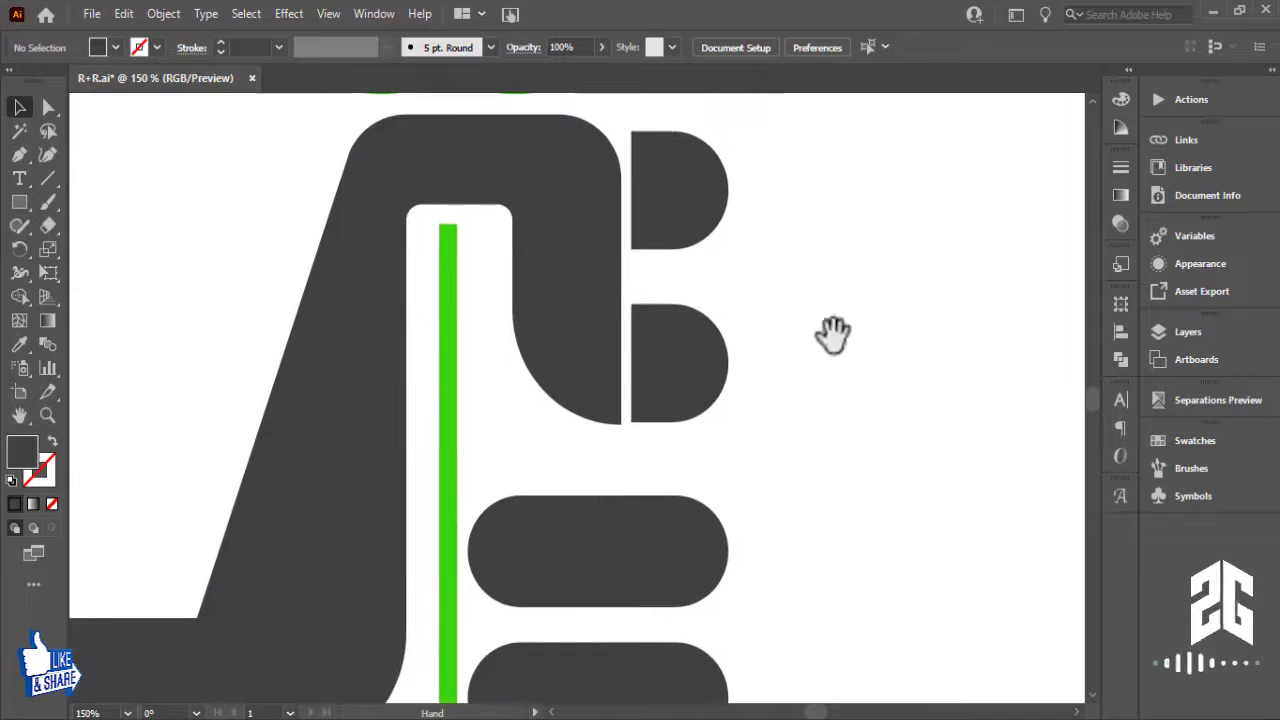
click(727, 358)
shift+click(700, 690)
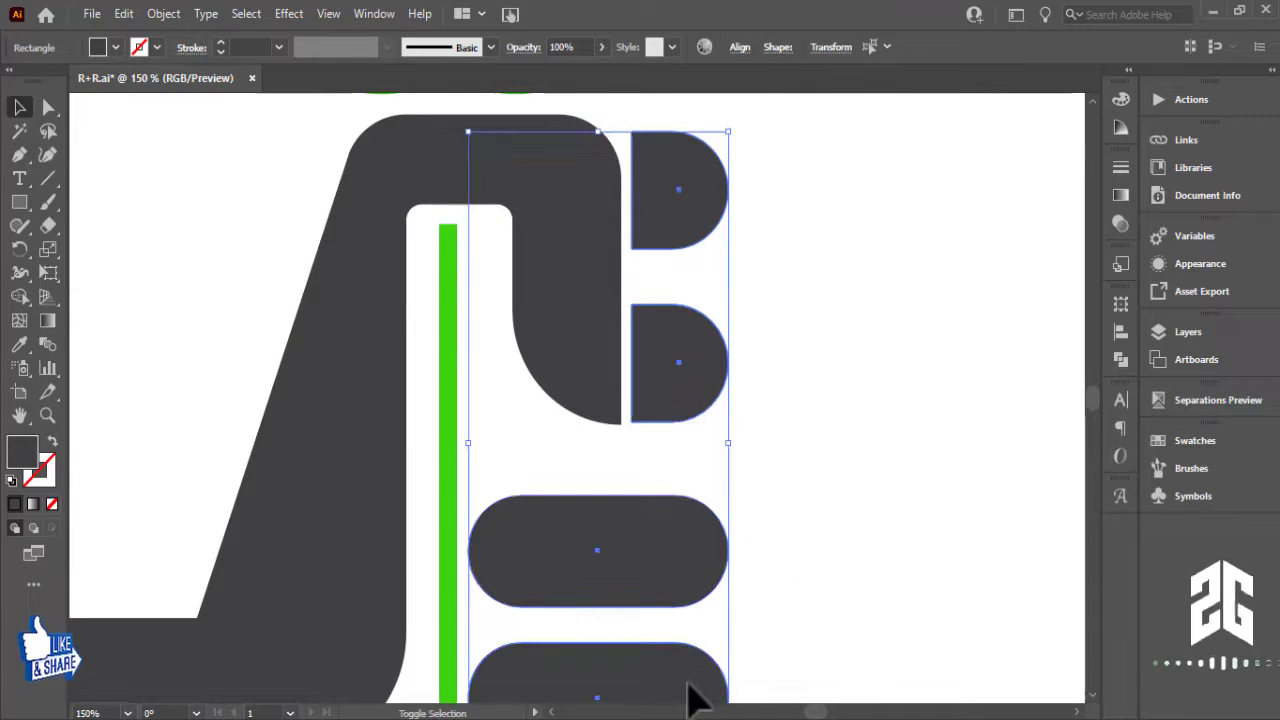
key(Right)
key(Right)
key(Right)
key(Right)
key(Right)
key(Right)
key(Right)
key(Right)
key(Right)
key(Right)
key(Right)
key(Right)
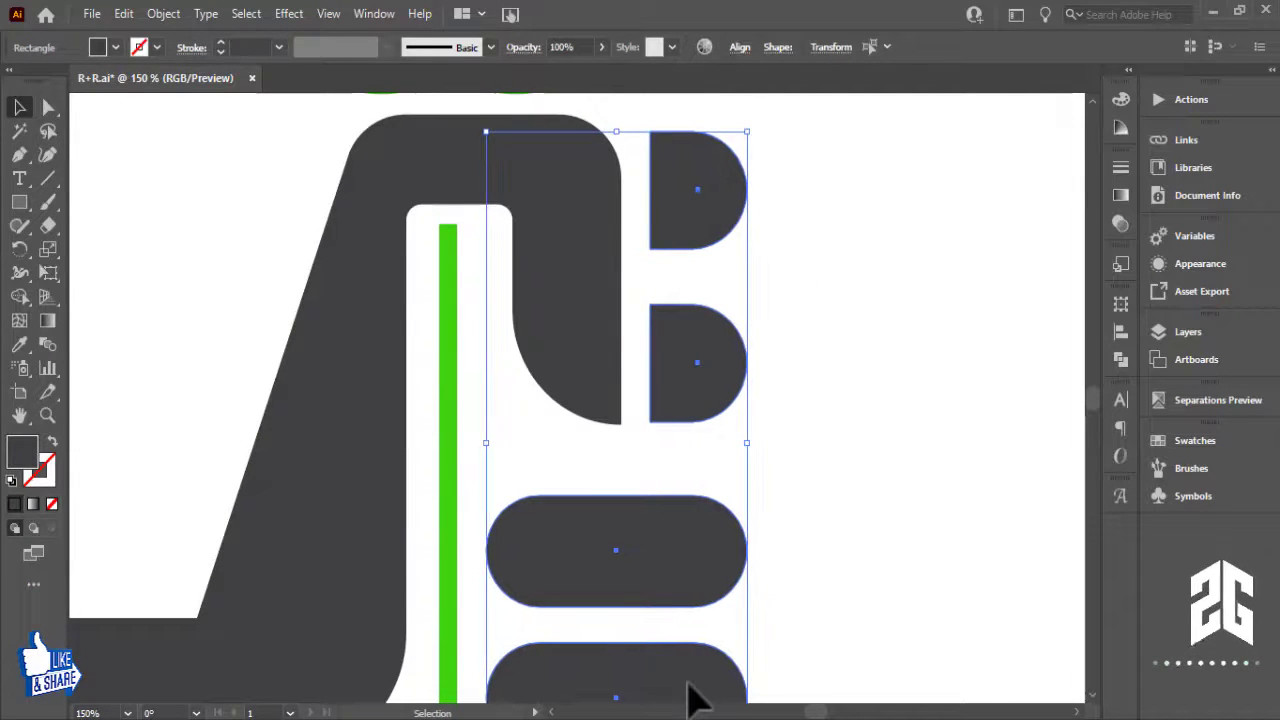
key(ctrl+1)
key(ctrl+minus)
click(771, 537)
drag(771, 537, 848, 569)
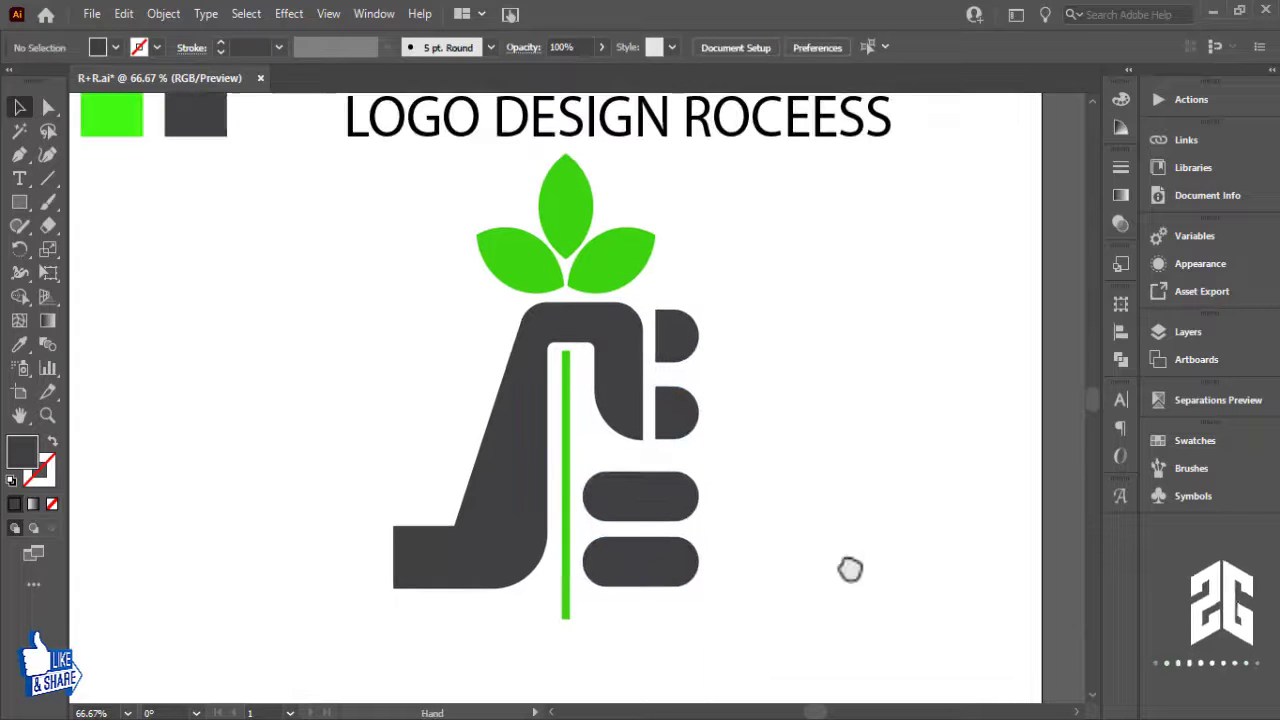
Step: Examine the spacing between the letter's short leg, the half-round pieces and the rounded bars
click(677, 571)
shift+click(643, 500)
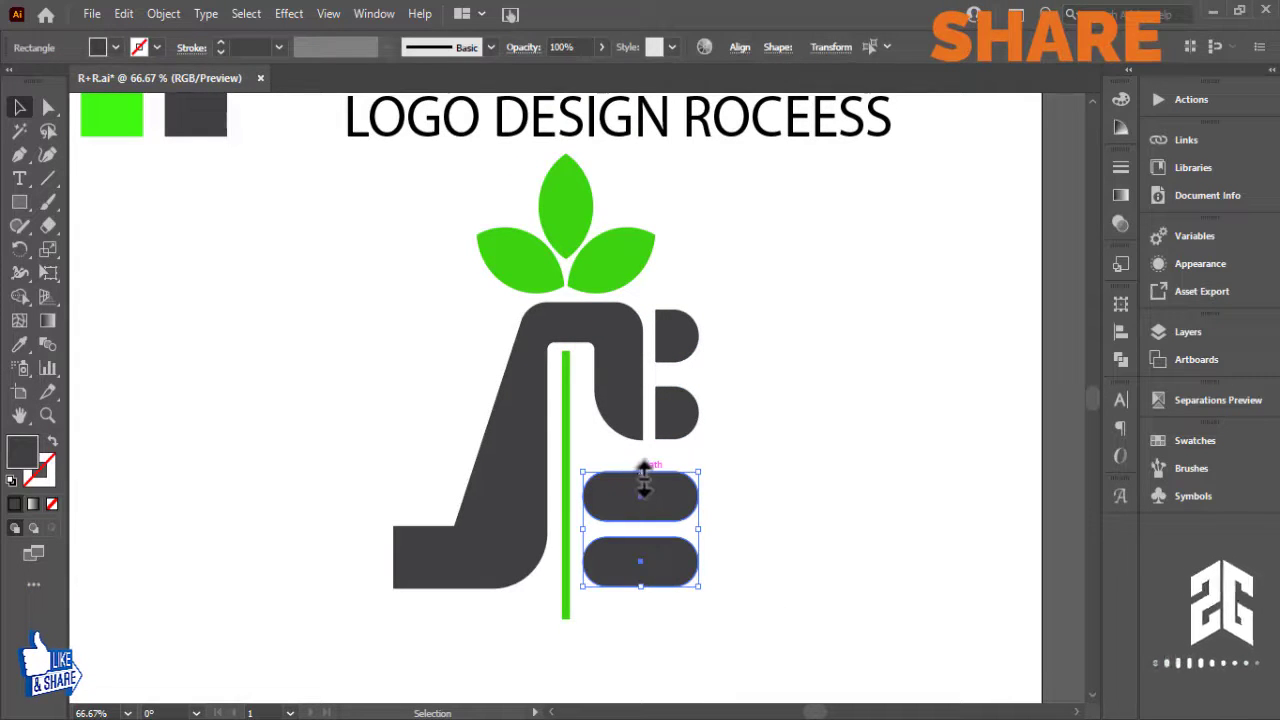
click(651, 466)
click(603, 396)
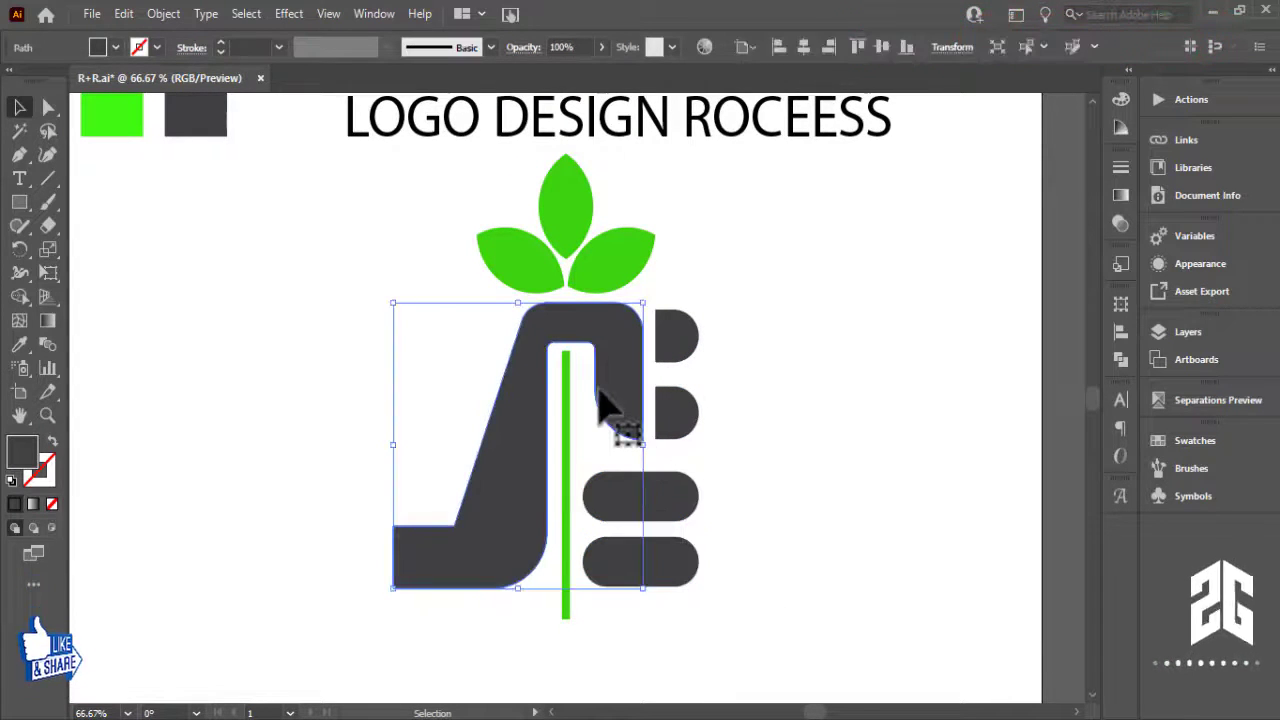
key(ctrl+plus)
key(ctrl+plus)
drag(690, 432, 526, 463)
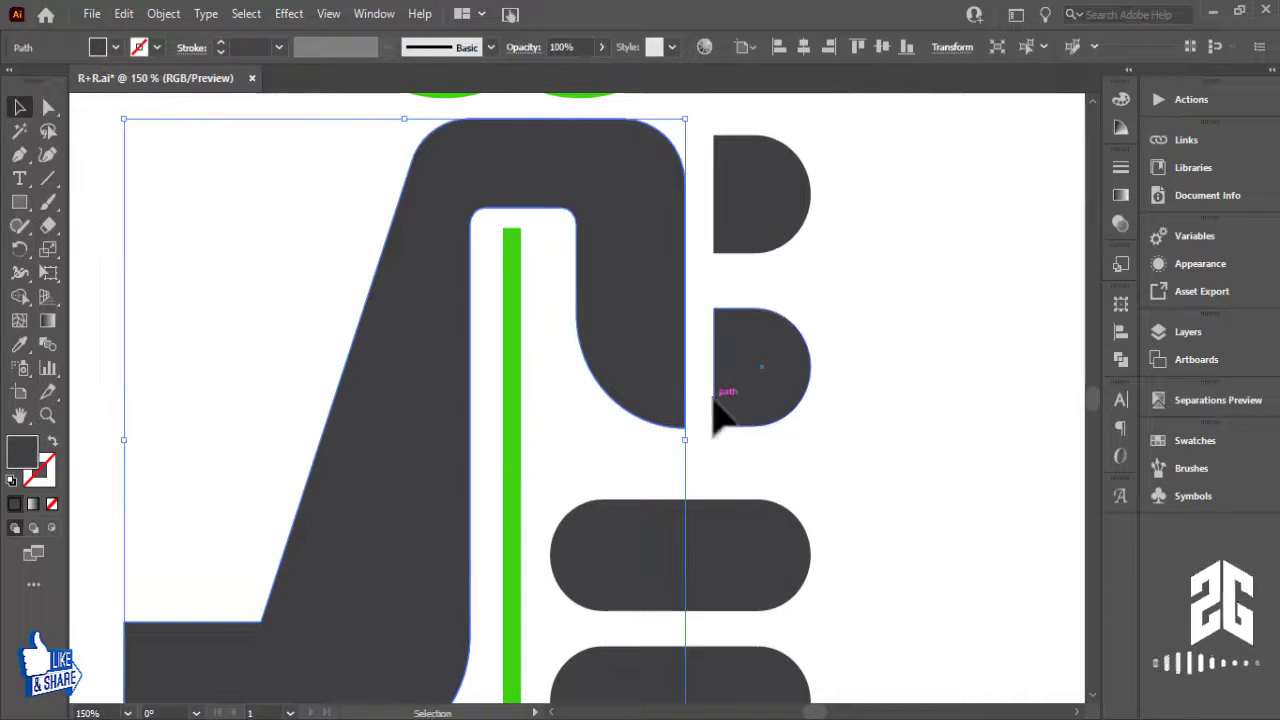
click(905, 385)
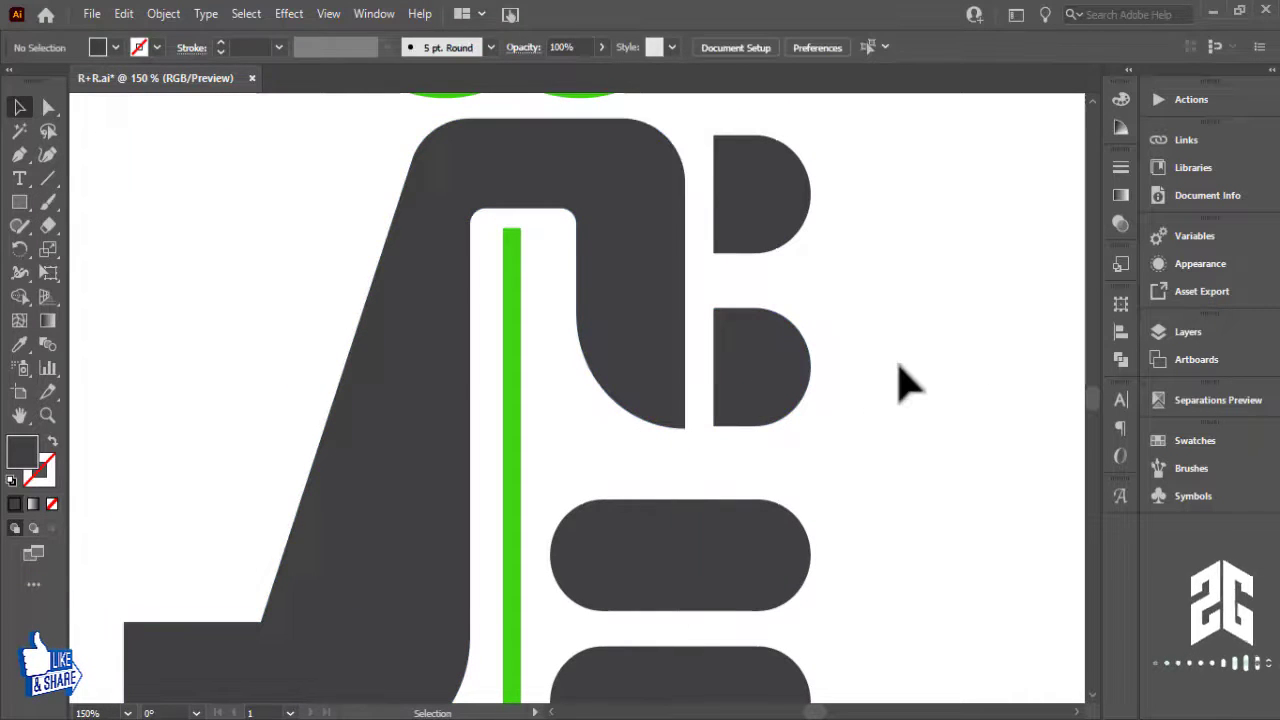
key(ctrl+minus)
key(ctrl+minus)
key(ctrl+minus)
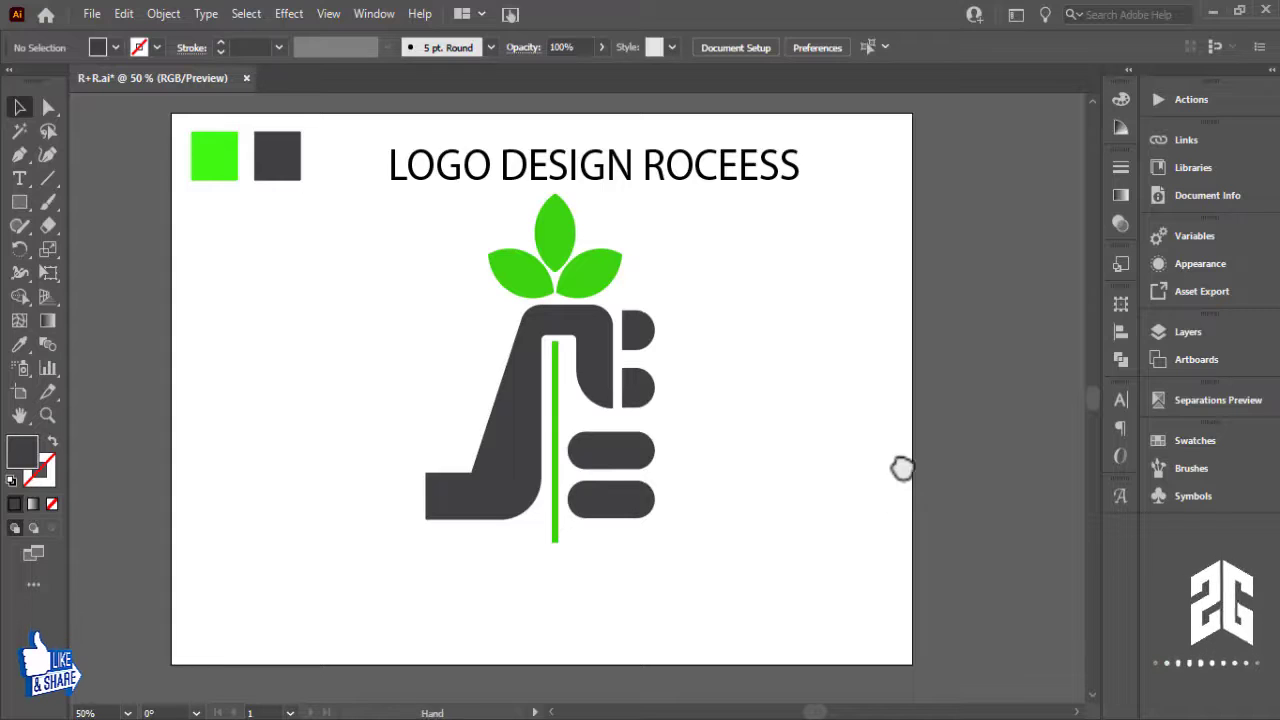
Step: Add the text "COMPANY NAME" in the empty area of the artboard below the logo
drag(901, 468, 876, 478)
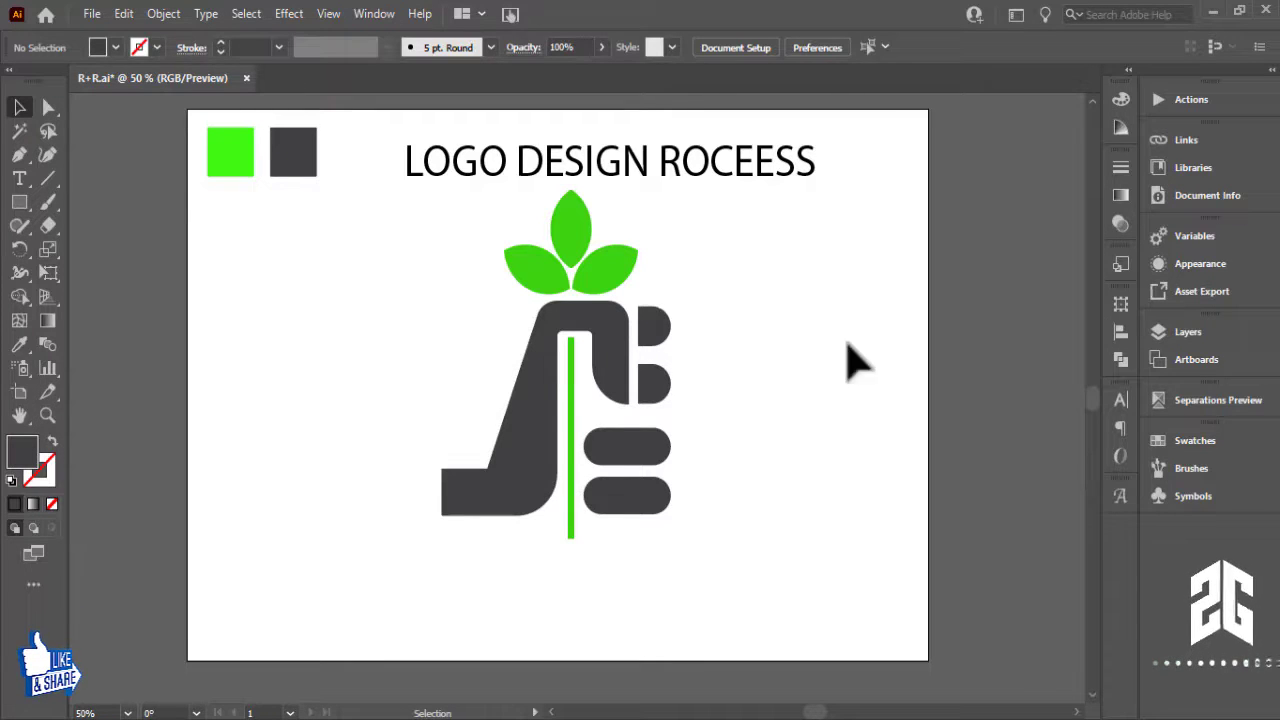
click(20, 179)
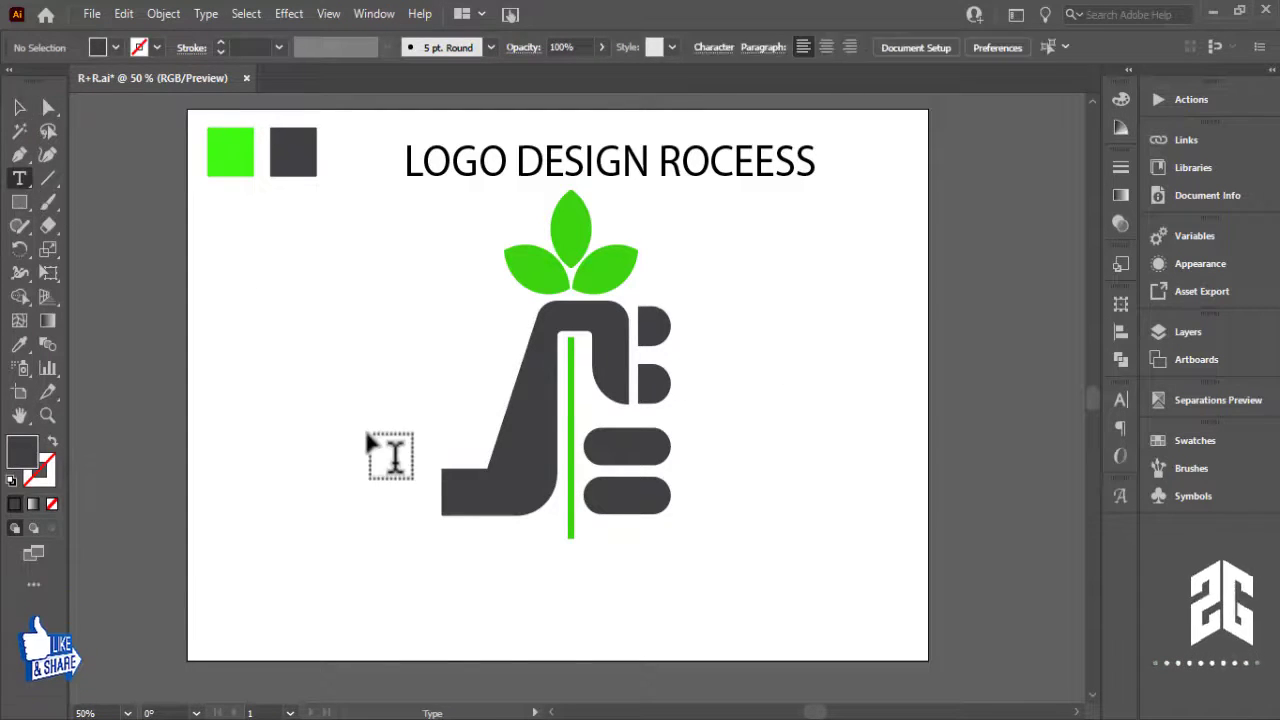
click(434, 588)
text(CO)
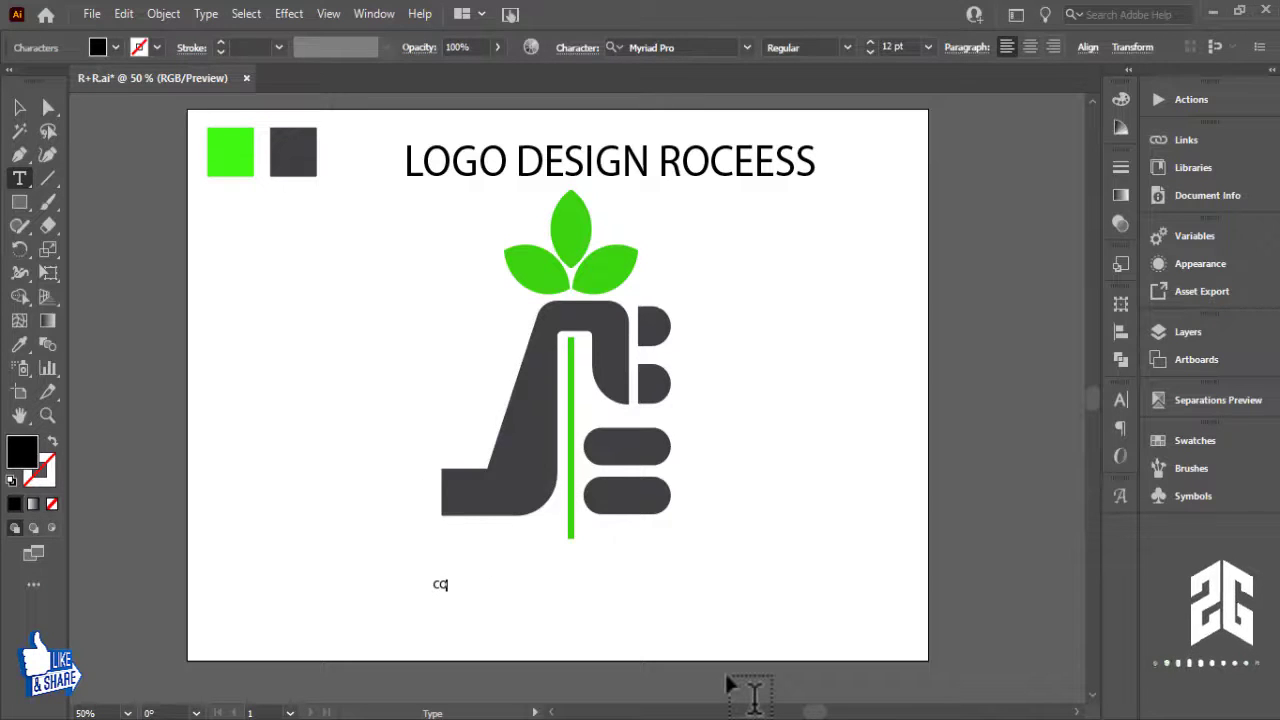
text(MPANY NAME)
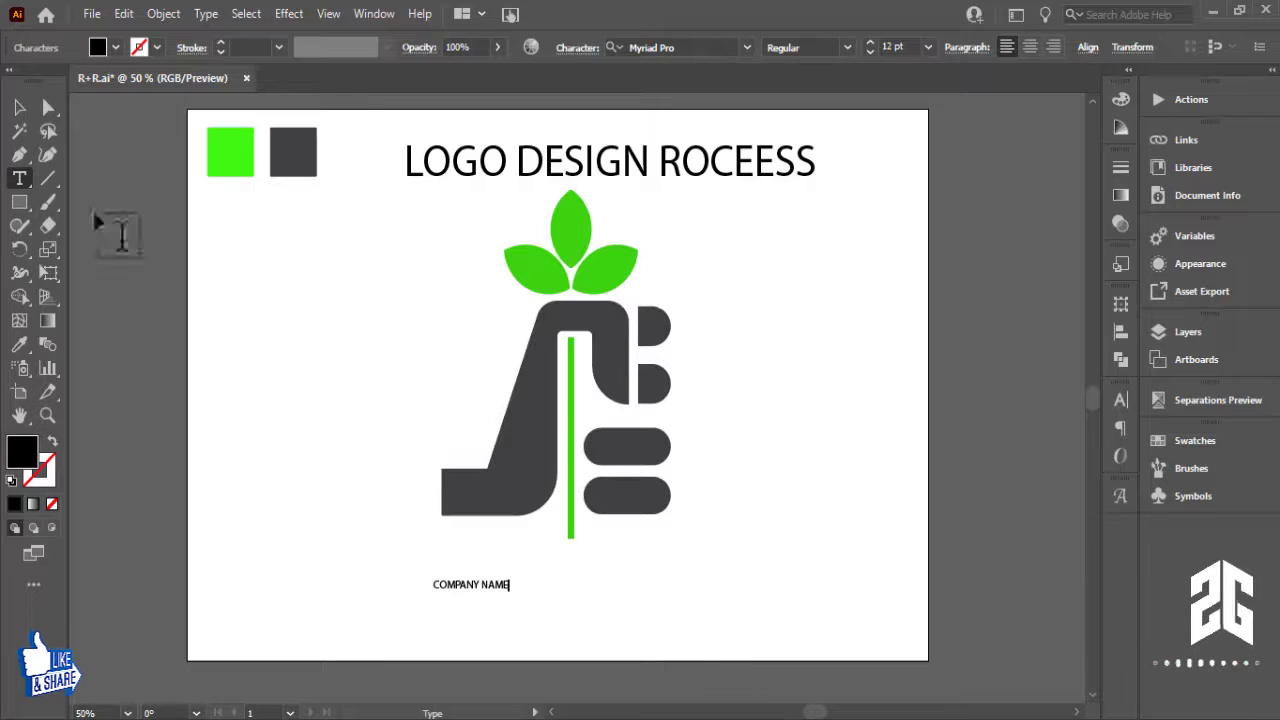
Step: Enlarge the company name proportionally to about 45.6 pt and place it just beneath the logo's stem
click(18, 113)
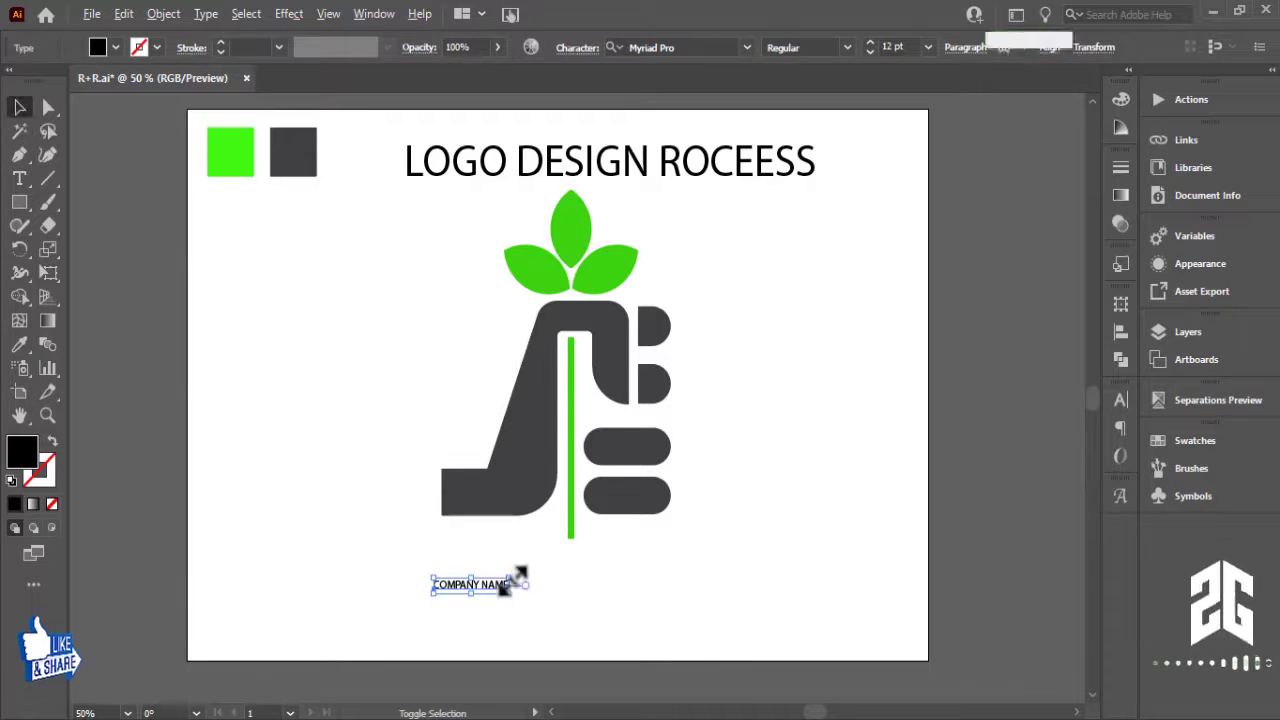
drag(511, 594, 645, 597)
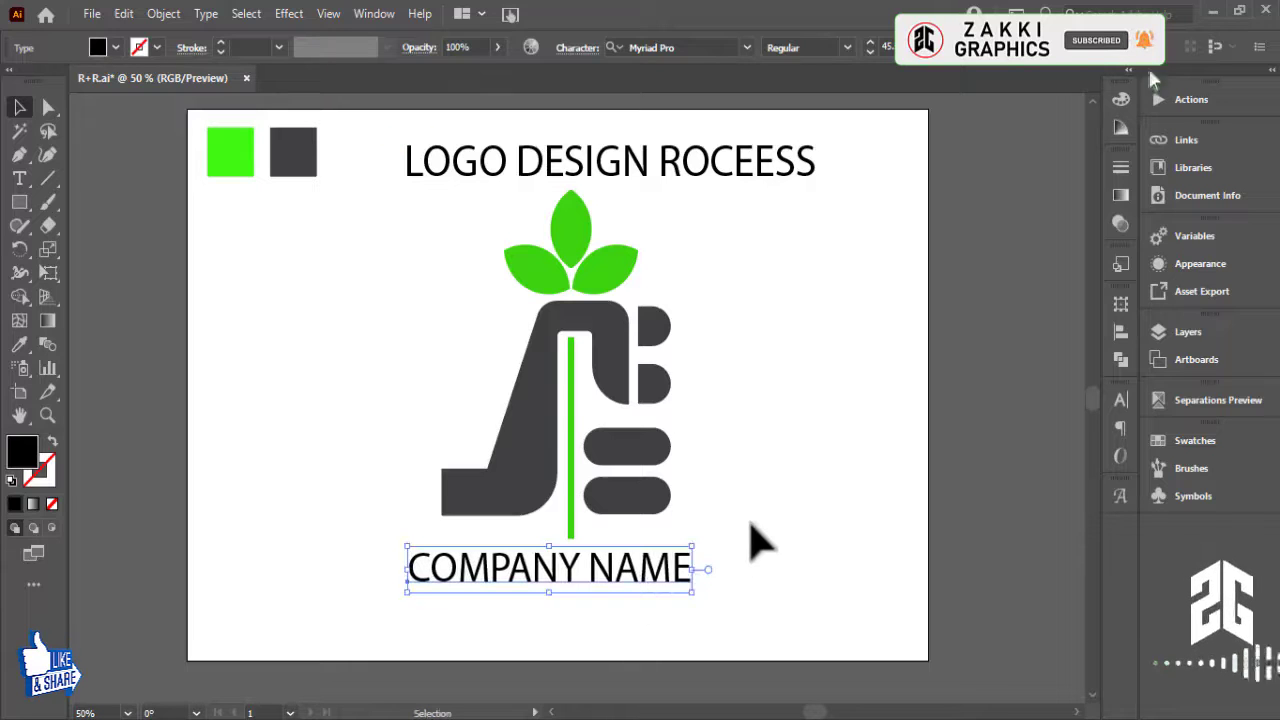
click(749, 537)
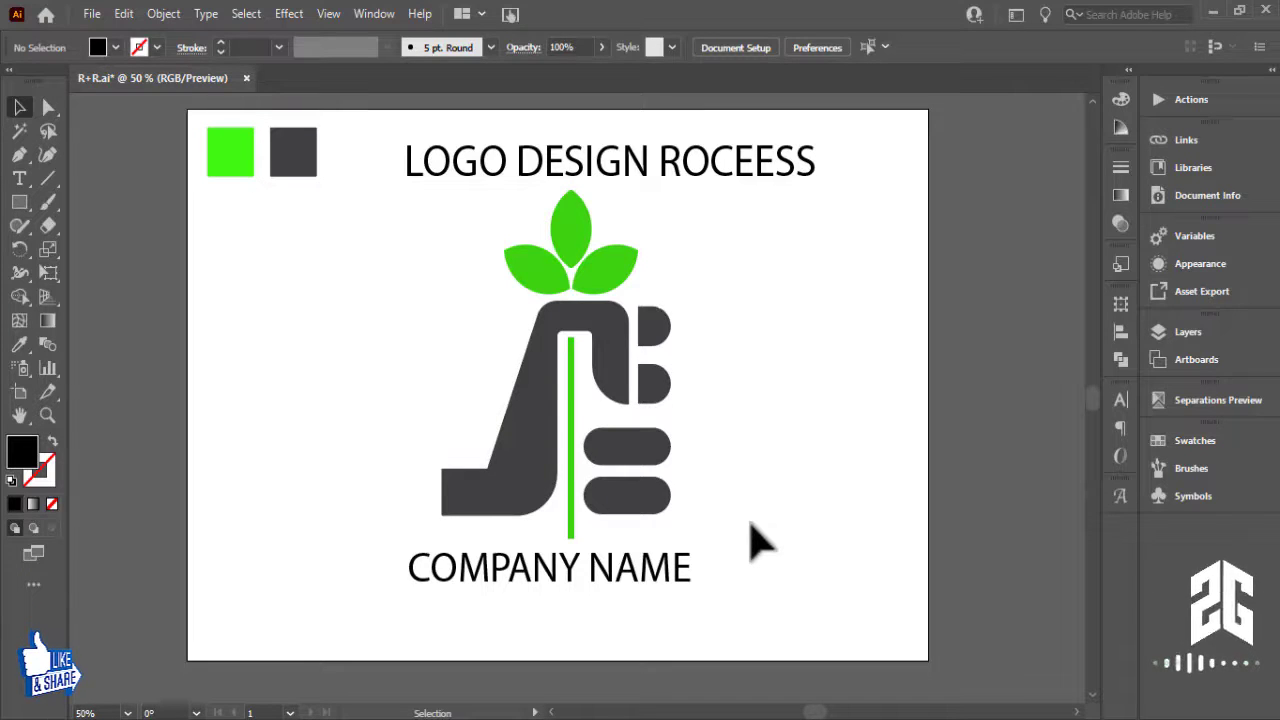
Step: Rotate the whole logo artwork 90° clockwise and move the company name up and slightly left, close beneath it
drag(358, 243, 727, 499)
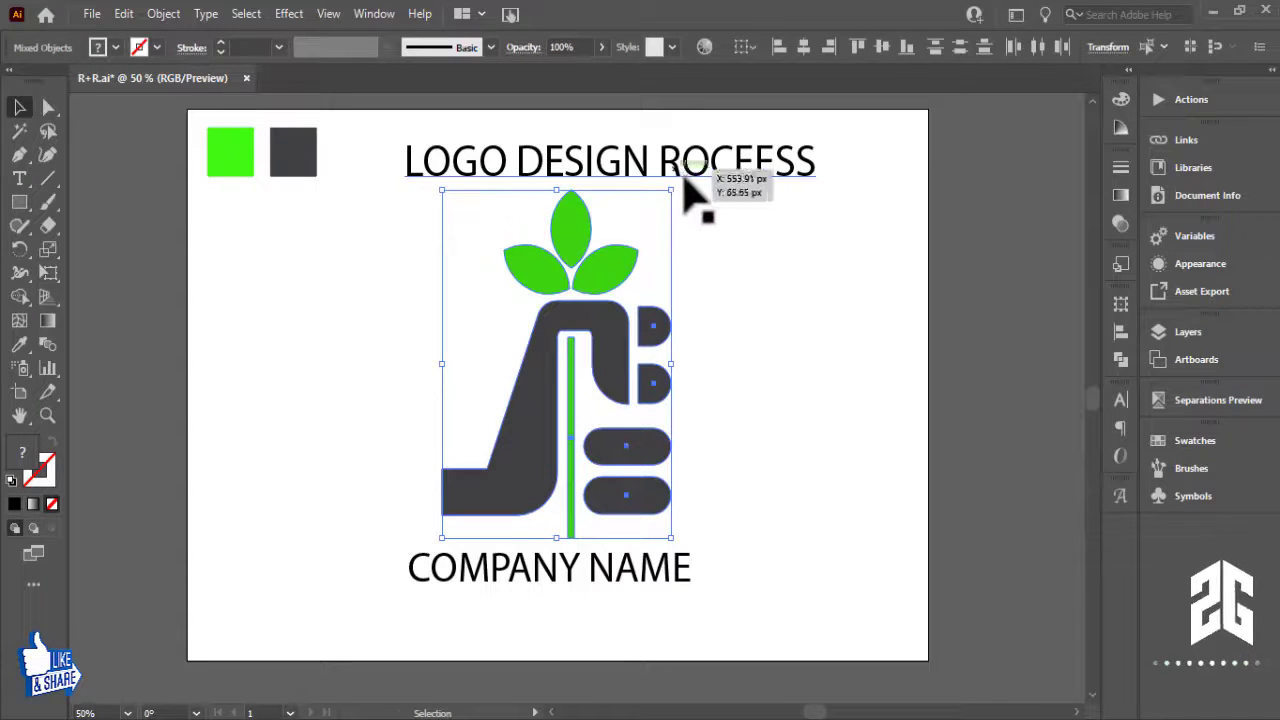
drag(680, 185, 900, 514)
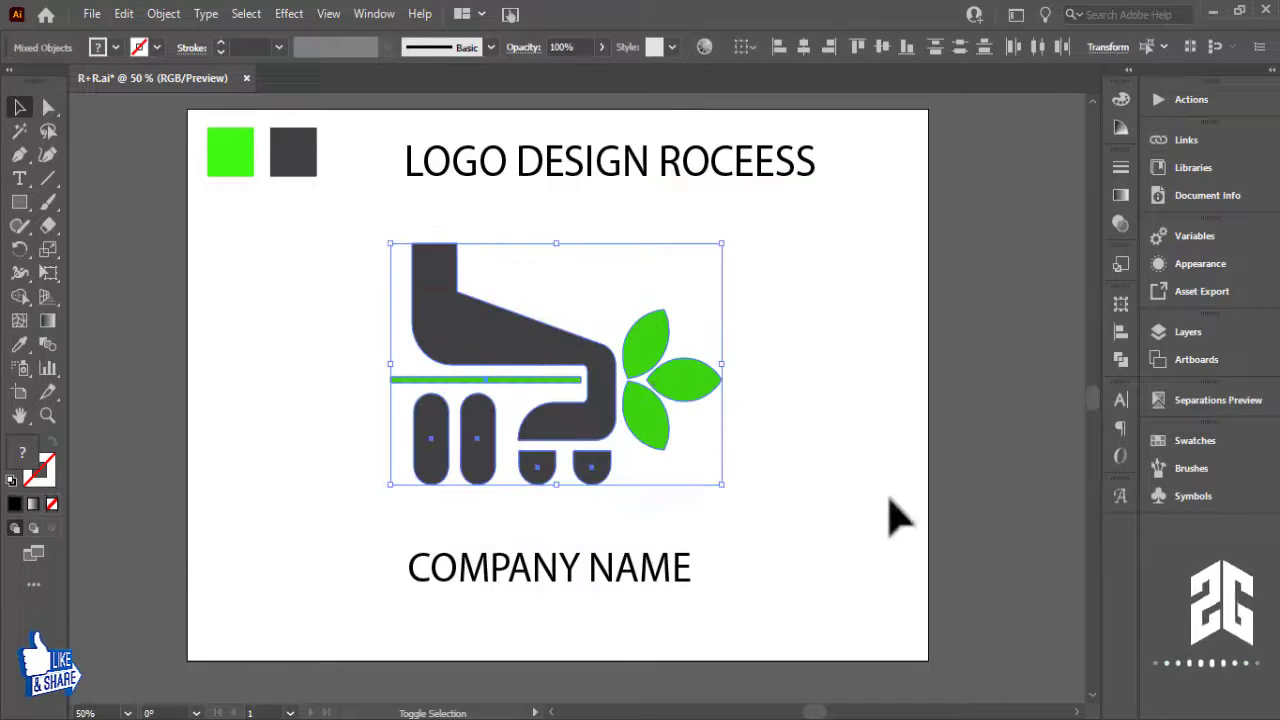
click(896, 516)
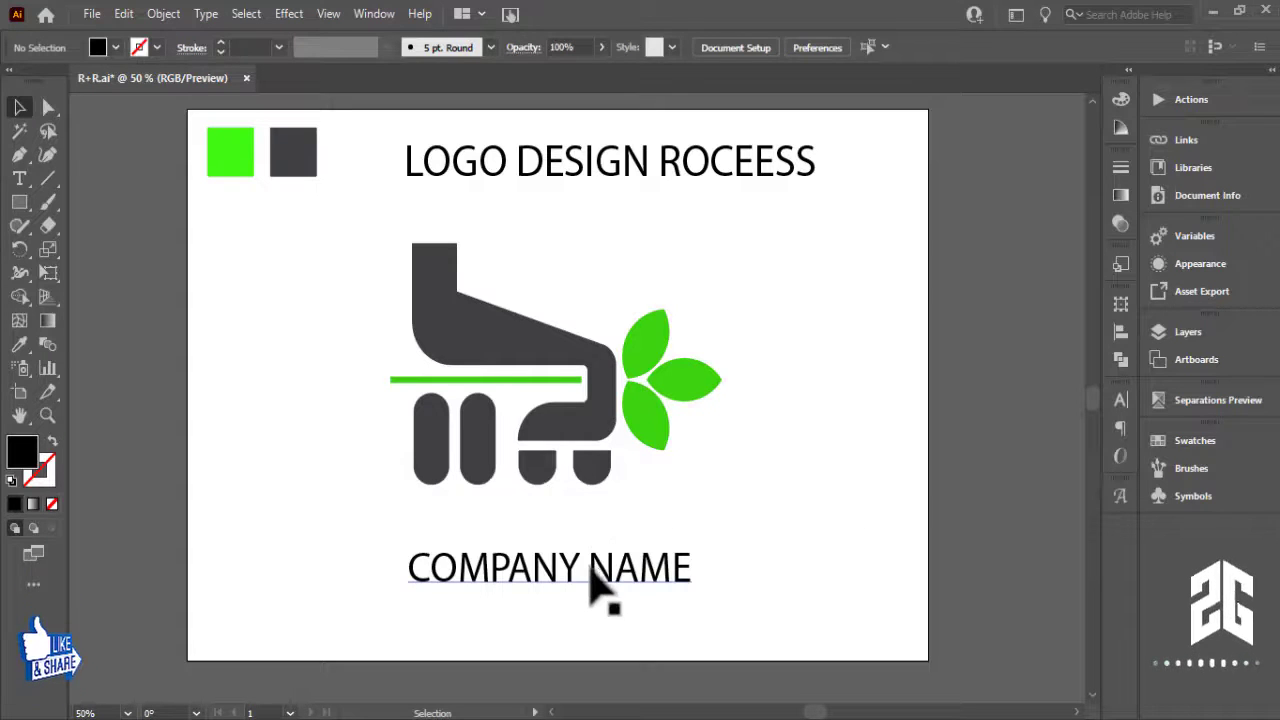
drag(595, 575, 571, 538)
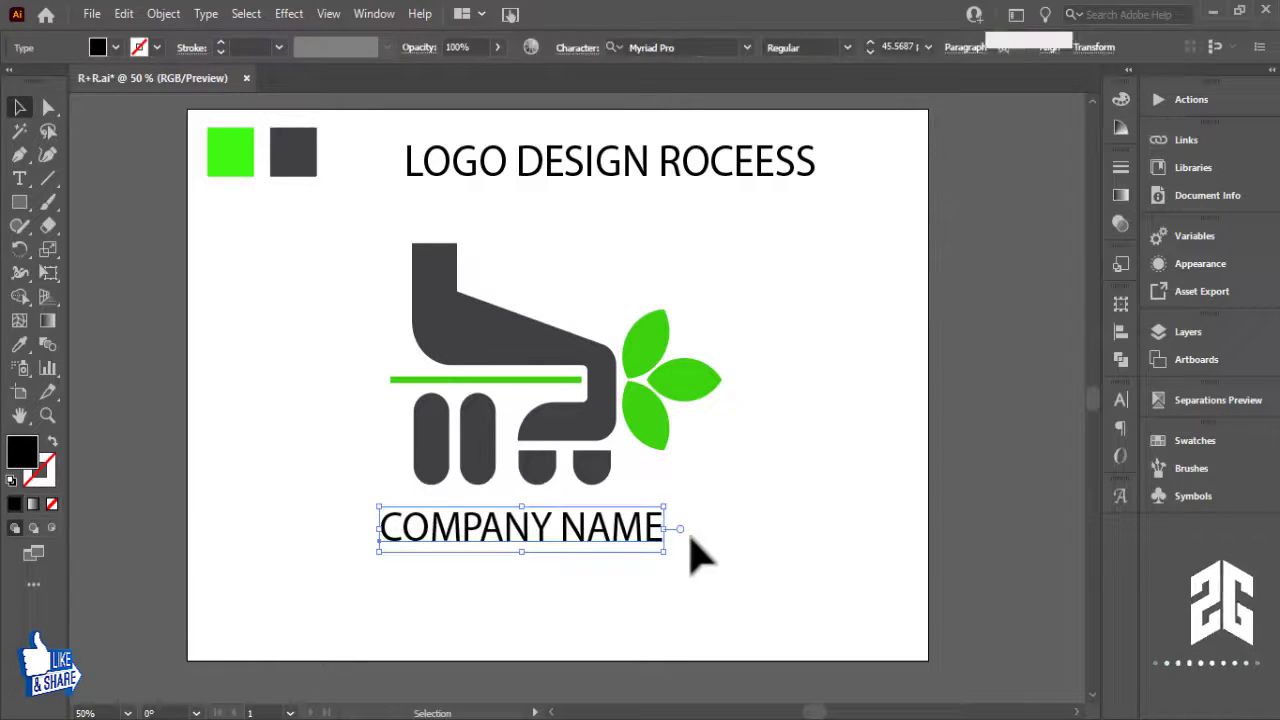
click(690, 540)
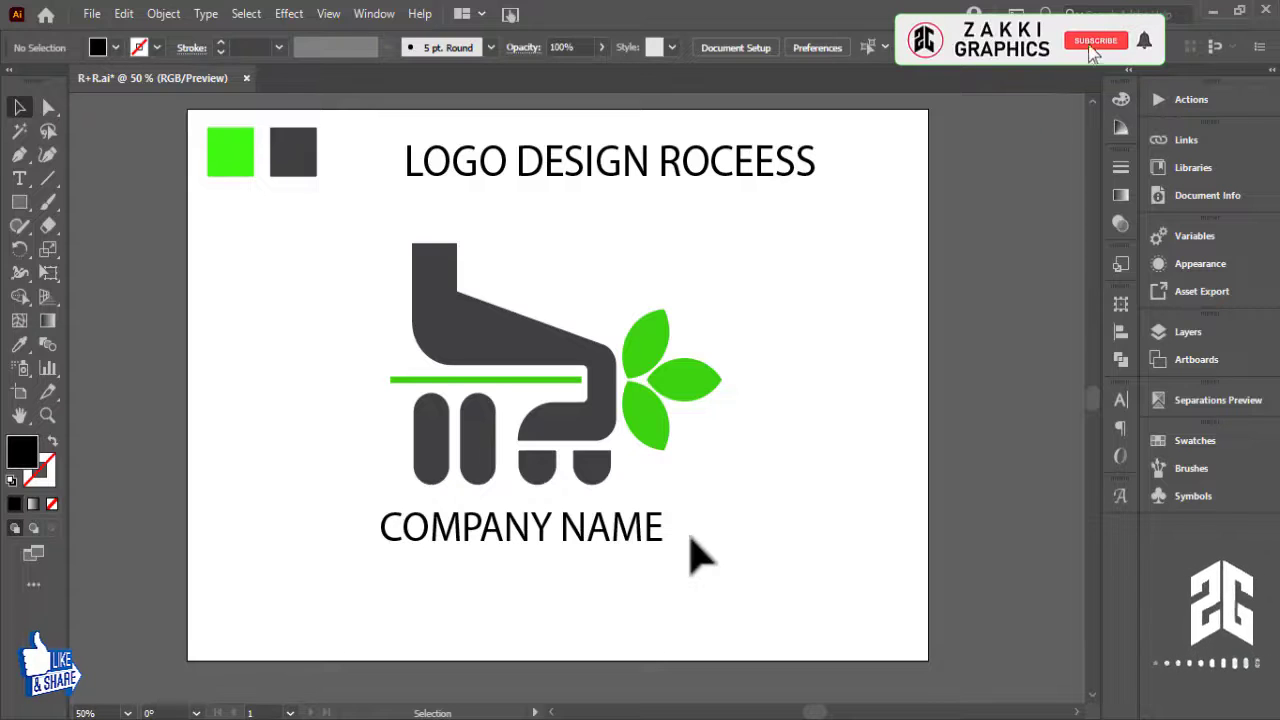